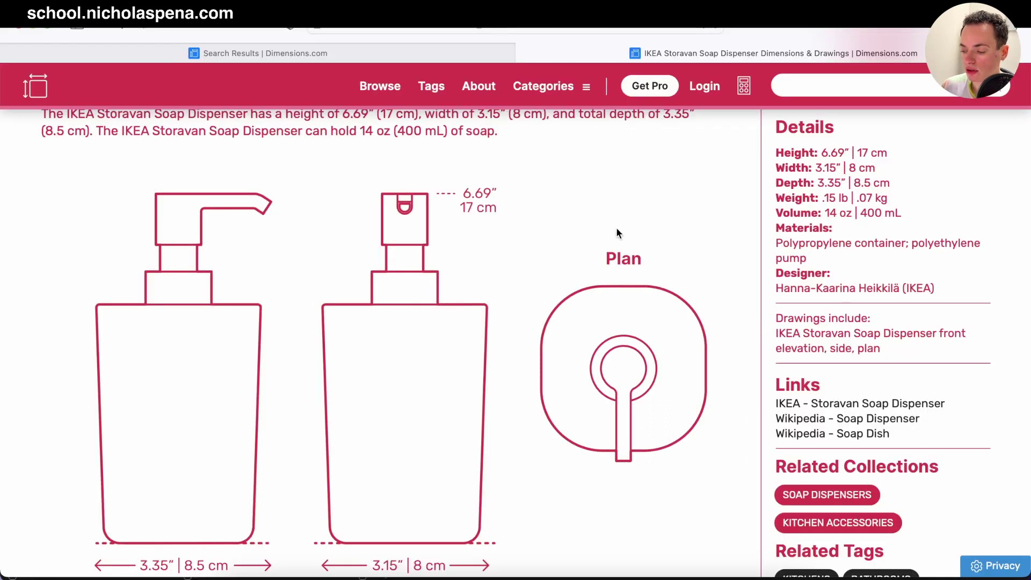
- Examine the IKEA Storavan soap dispenser's elevation and plan drawings, listed dimensions and 3D model preview
scroll(616, 228, up, 1)
scroll(498, 175, down, 2)
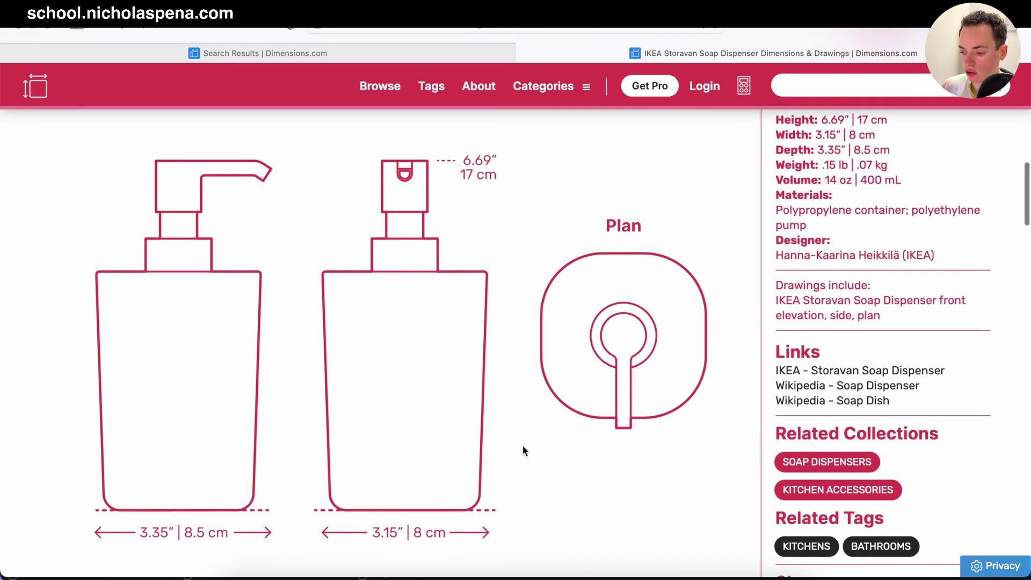
scroll(454, 424, down, 8)
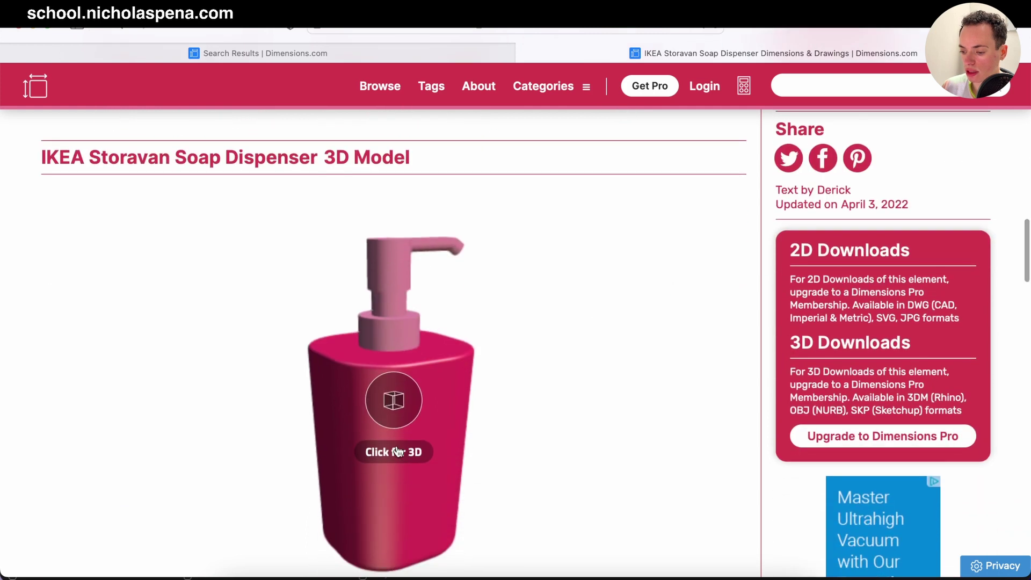
scroll(640, 205, up, 5)
scroll(643, 204, up, 5)
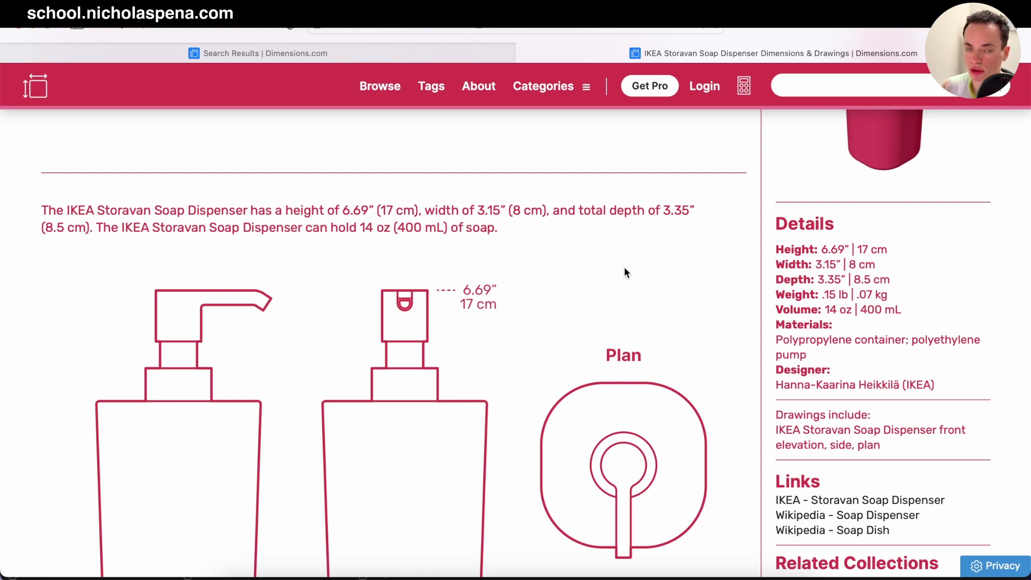
scroll(656, 243, down, 3)
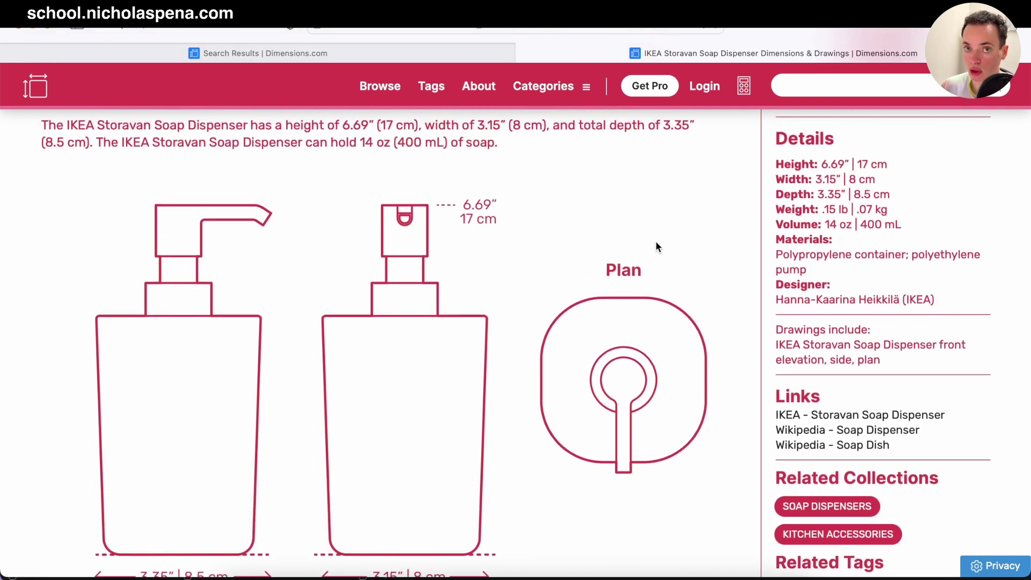
- Switch to Blender and start a new file, saving the changes to soap dispenser.blend
click(623, 578)
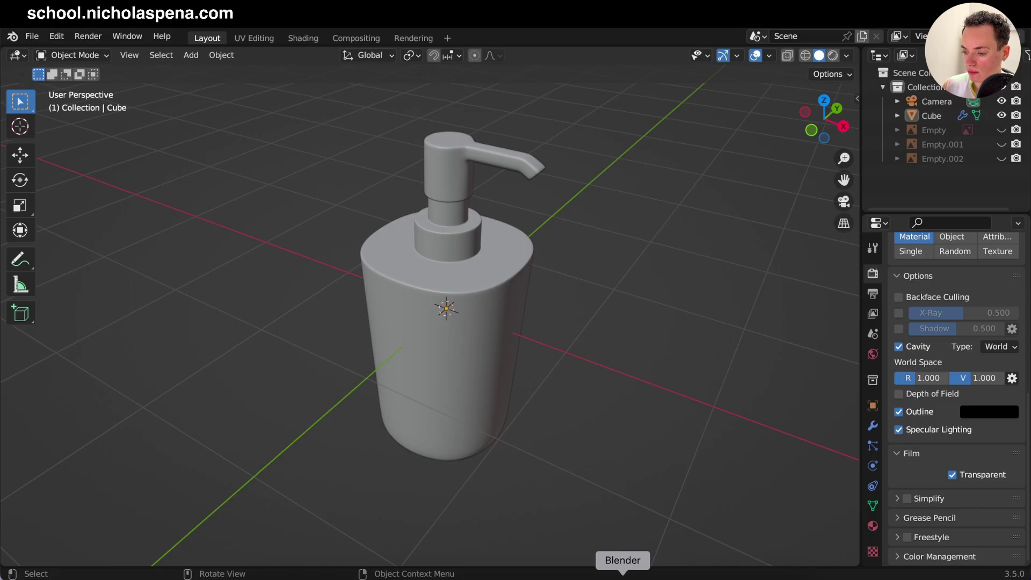
click(453, 316)
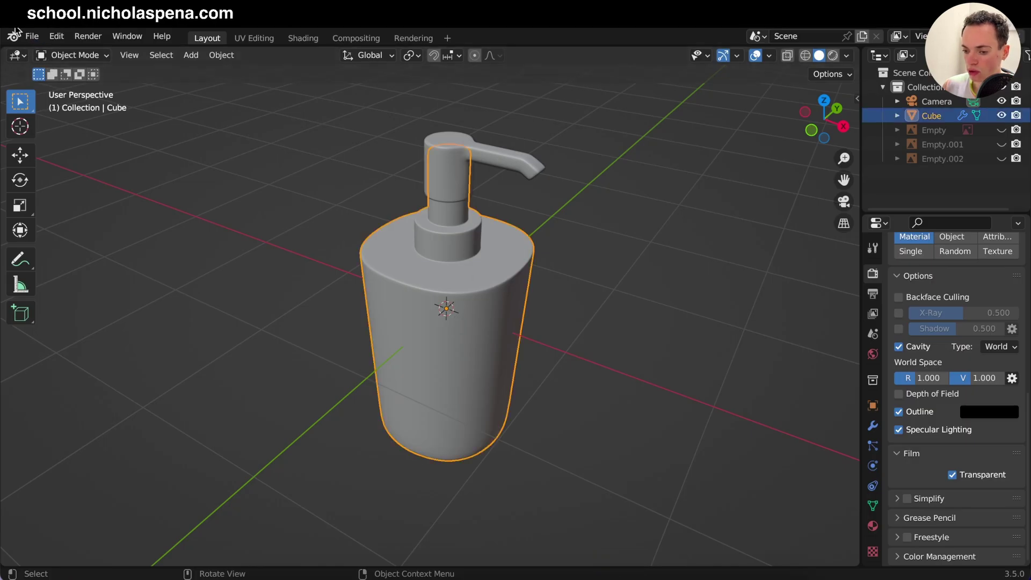
click(31, 36)
mouse_move(46, 53)
click(183, 52)
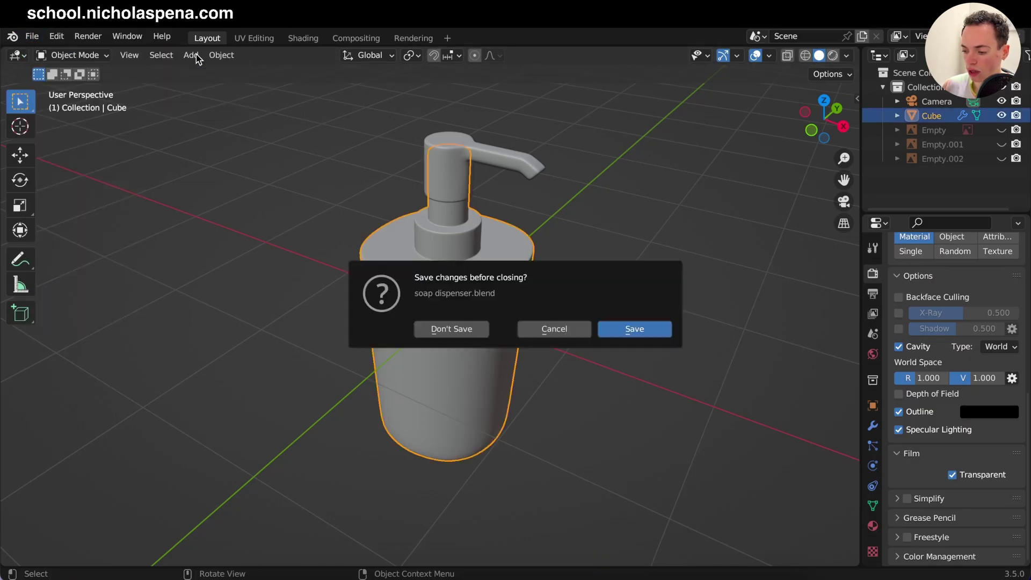
click(639, 330)
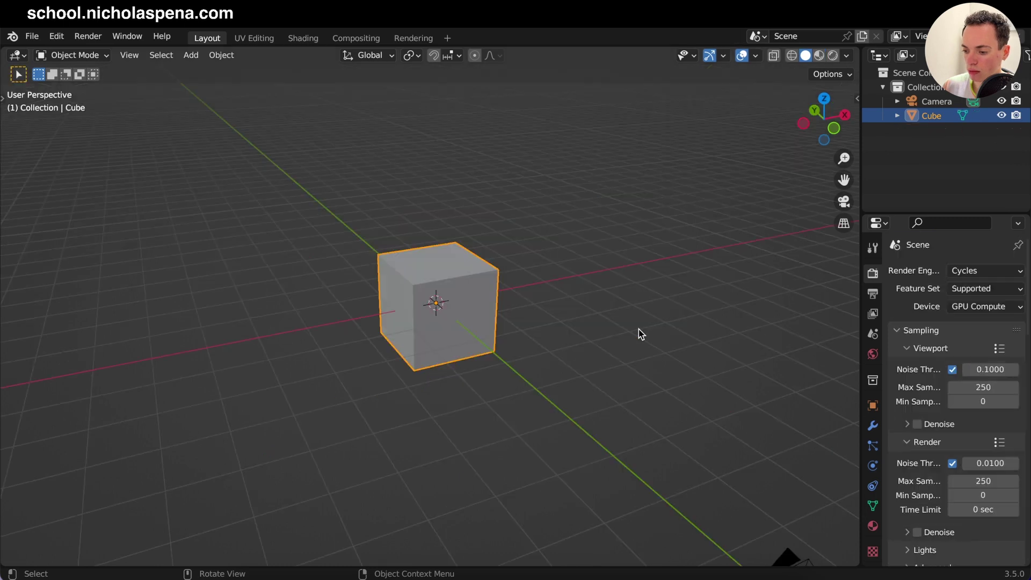
- Delete the default cube from the new scene
scroll(639, 330, up, 4)
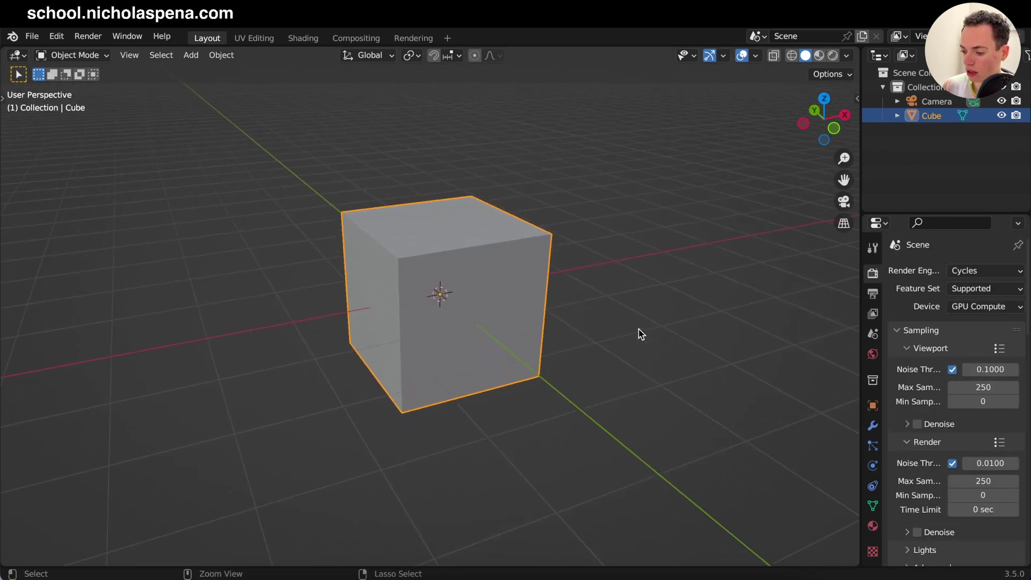
key(x)
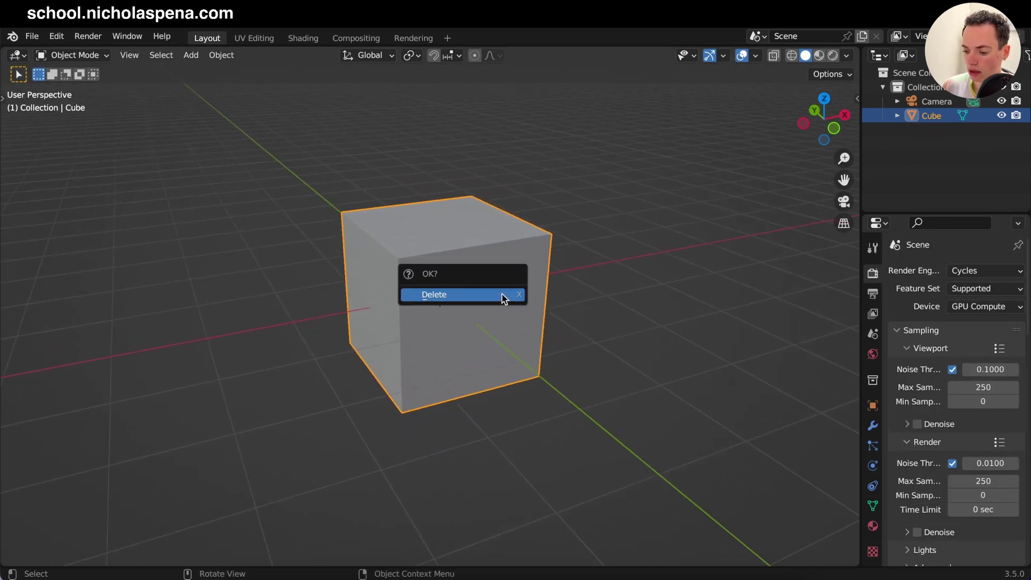
click(491, 295)
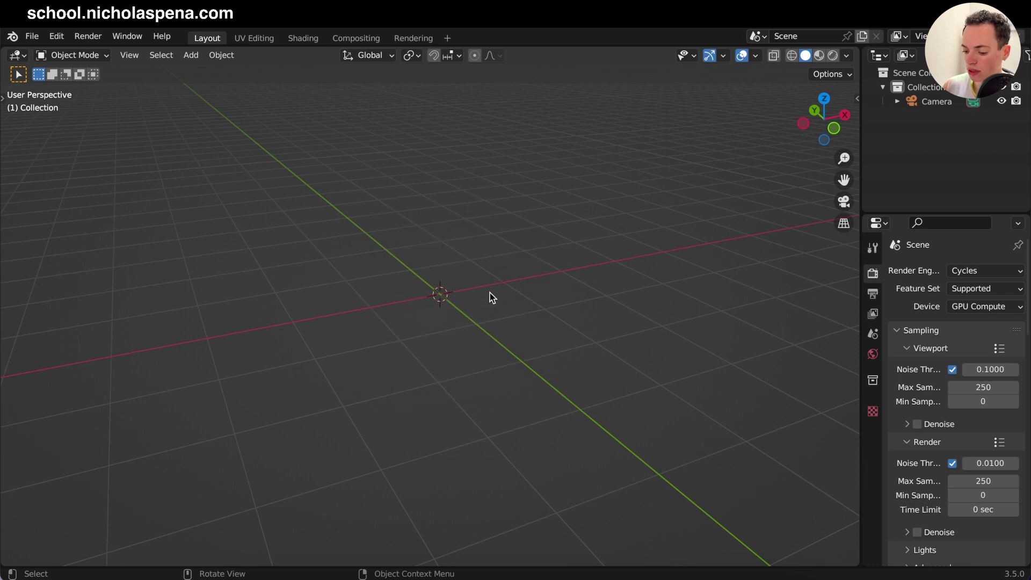
- Add the soap dispenser drawing to the scene as a reference image
key(shift+a)
mouse_move(526, 245)
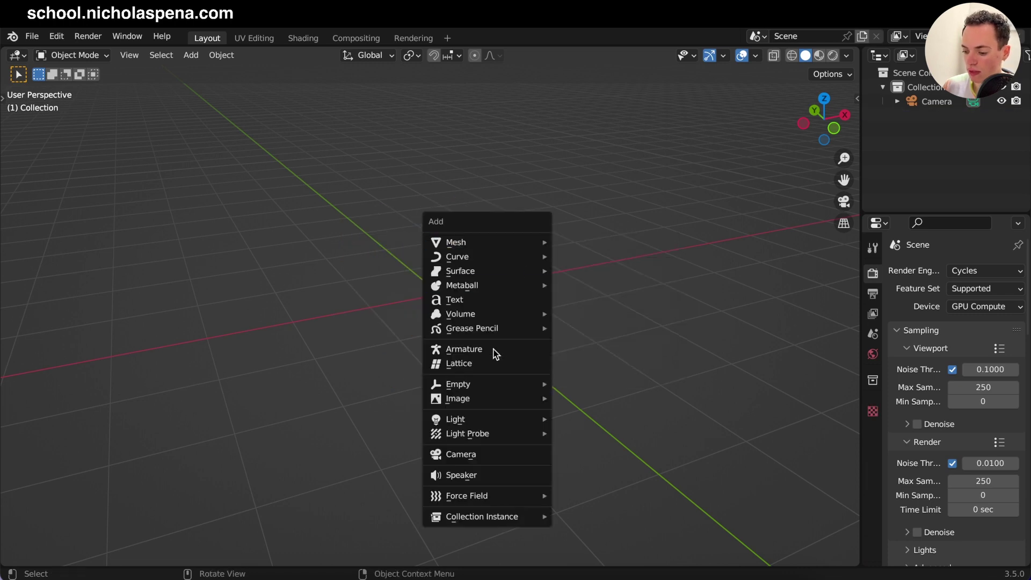
mouse_move(503, 398)
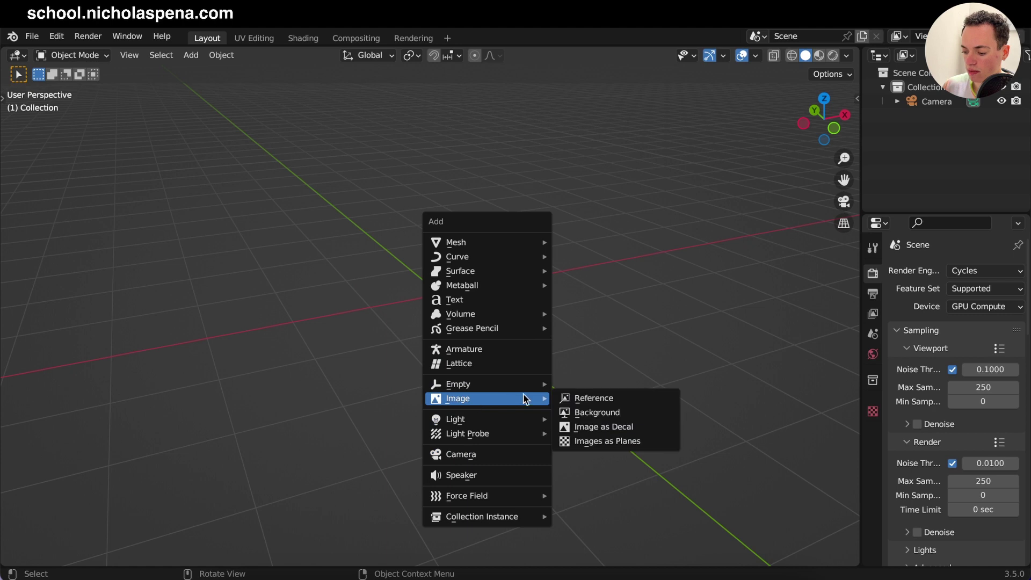
click(605, 398)
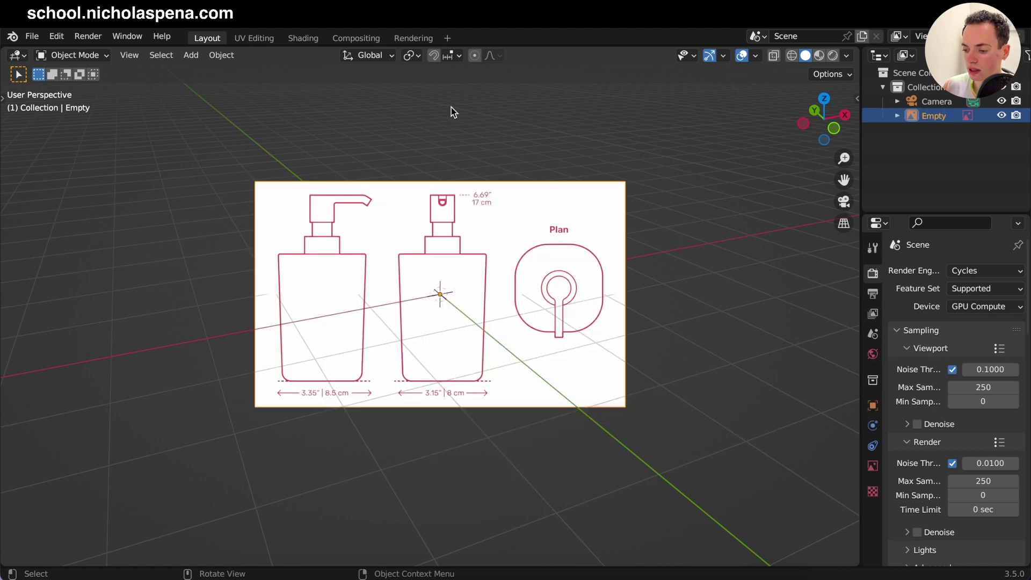
- Set the reference image's X, Y and Z rotation to 0° so it lies flat on the ground plane
scroll(626, 337, left, 5)
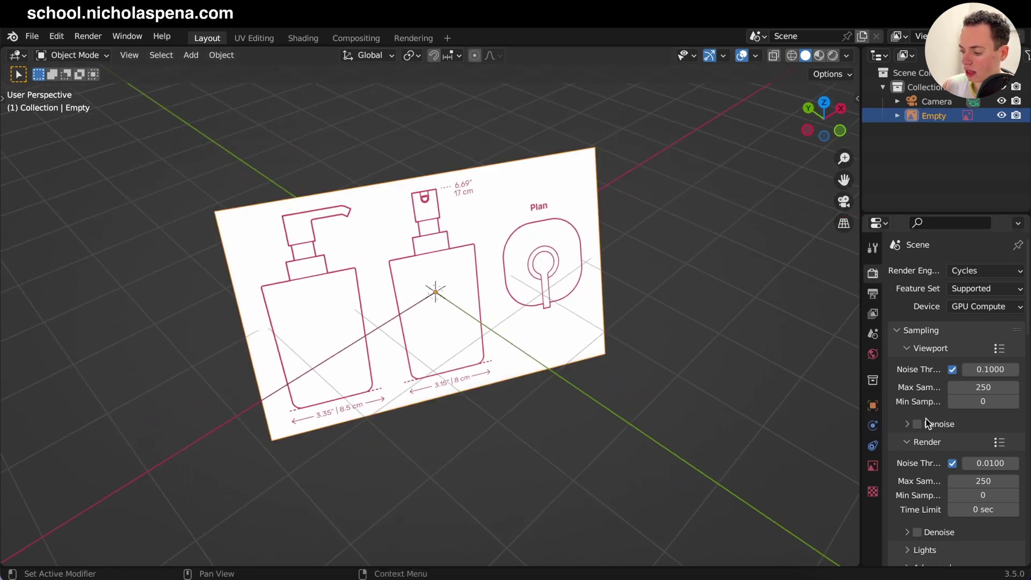
click(873, 407)
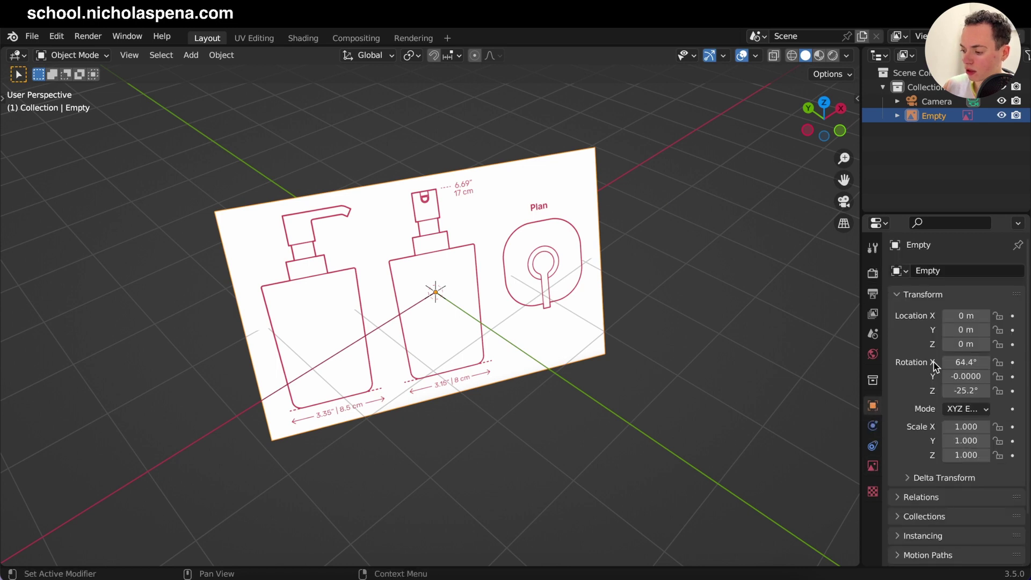
drag(970, 363, 970, 390)
text(0)
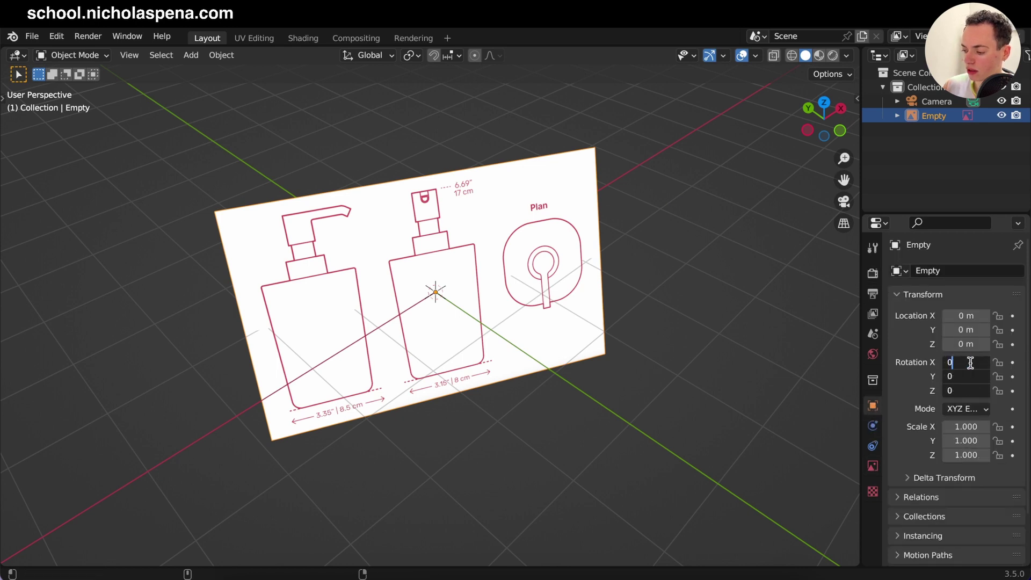
key(Return)
- In top view, move the reference image about -1.6 m along X to centre the plan drawing on the Y axis
key(KP_7)
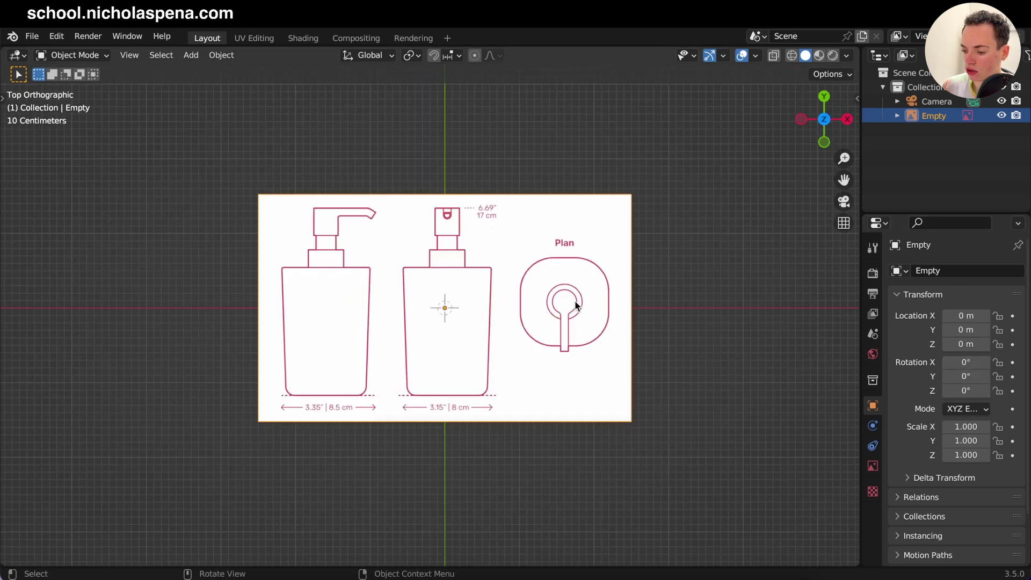
scroll(542, 277, up, 2)
shift+middle_drag(542, 277, 532, 277)
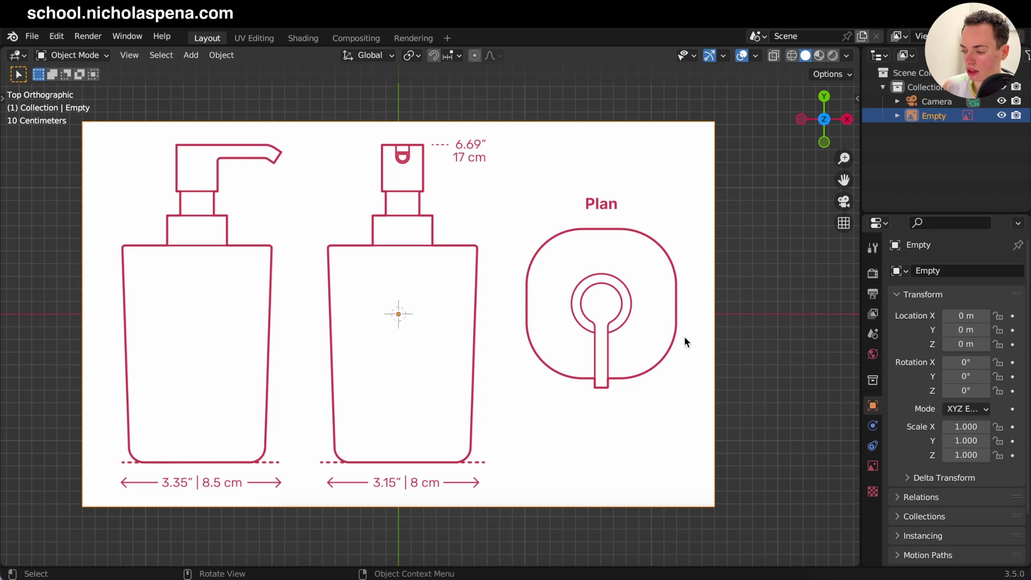
key(n)
key(n)
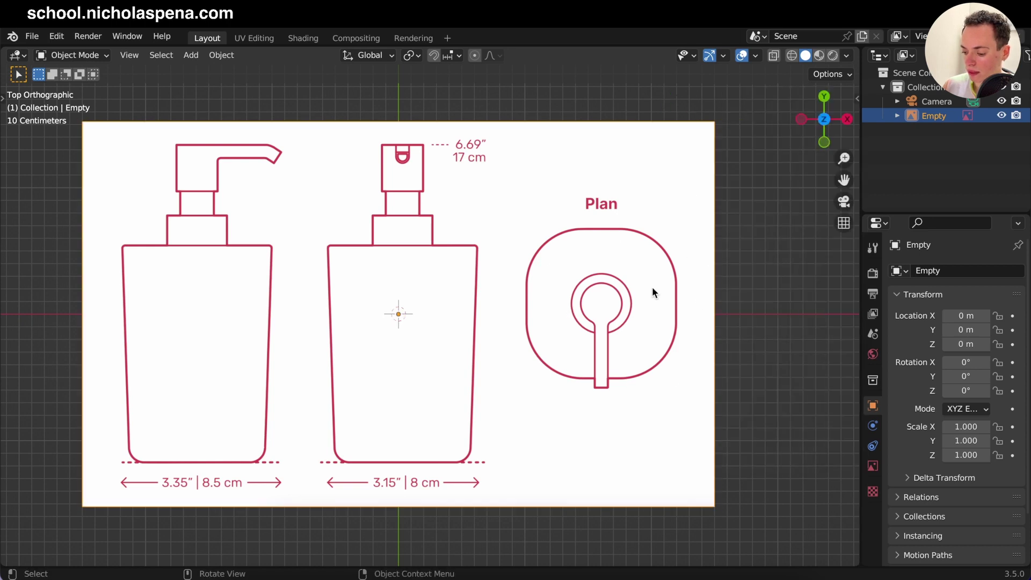
key(g)
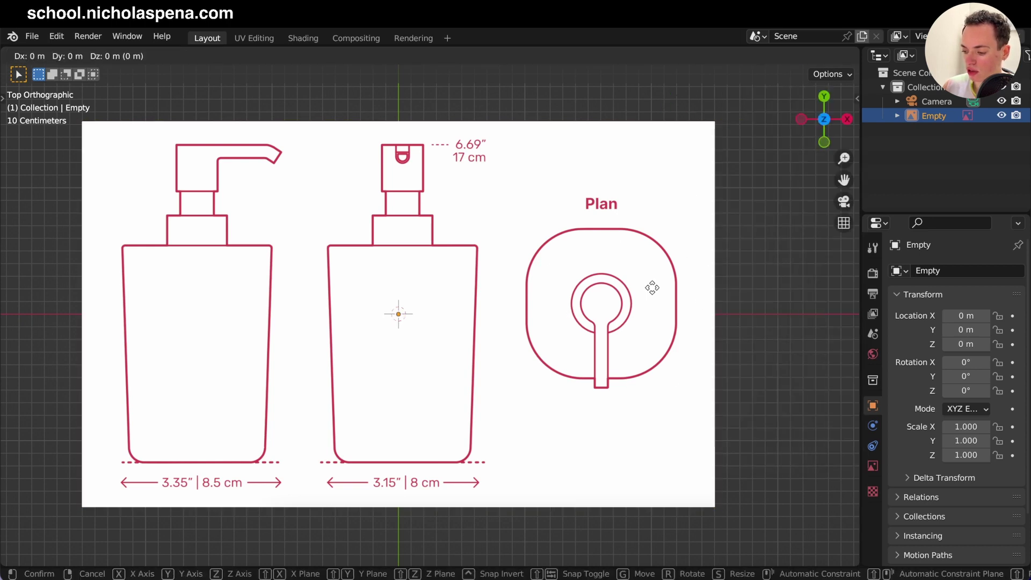
key(x)
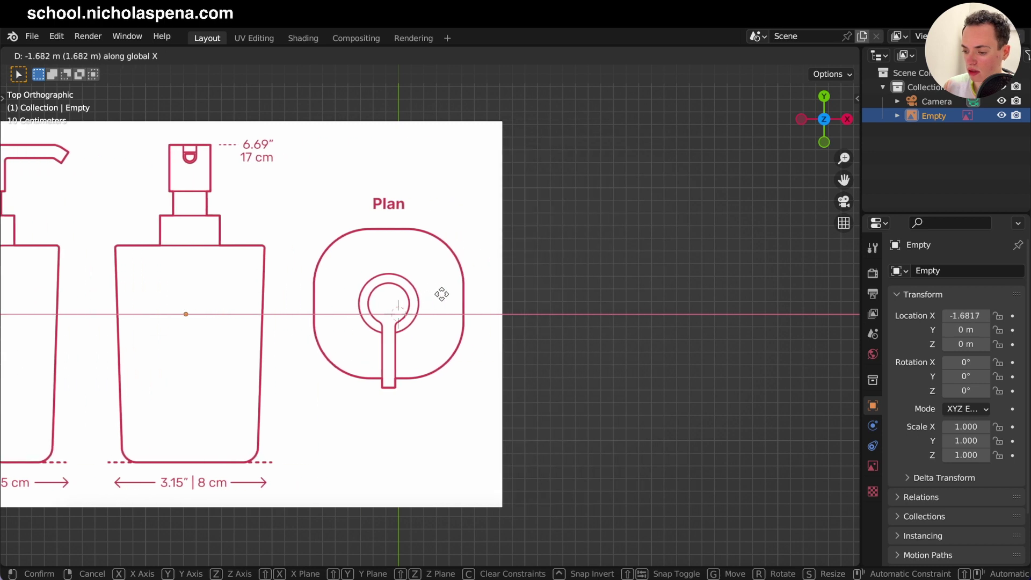
click(449, 295)
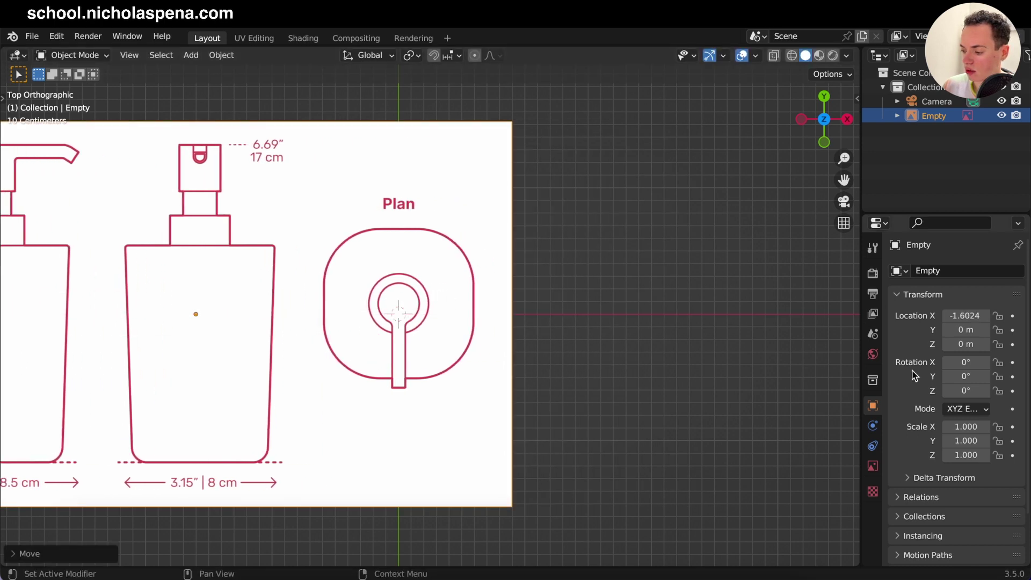
- Enable opacity for the reference image and set it to 0.3
shift+scroll(555, 322, left, 3)
scroll(555, 323, up, 1)
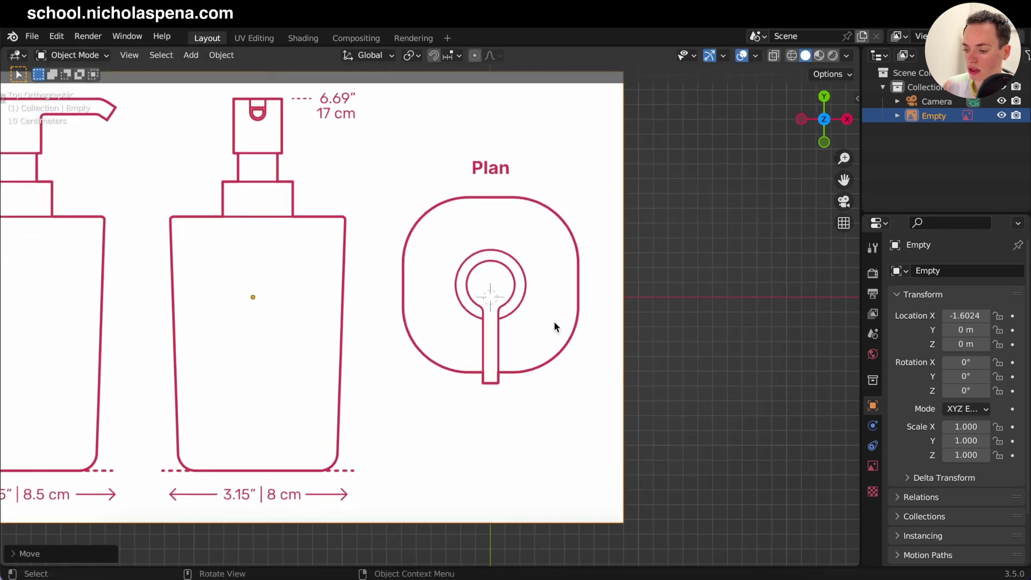
click(874, 460)
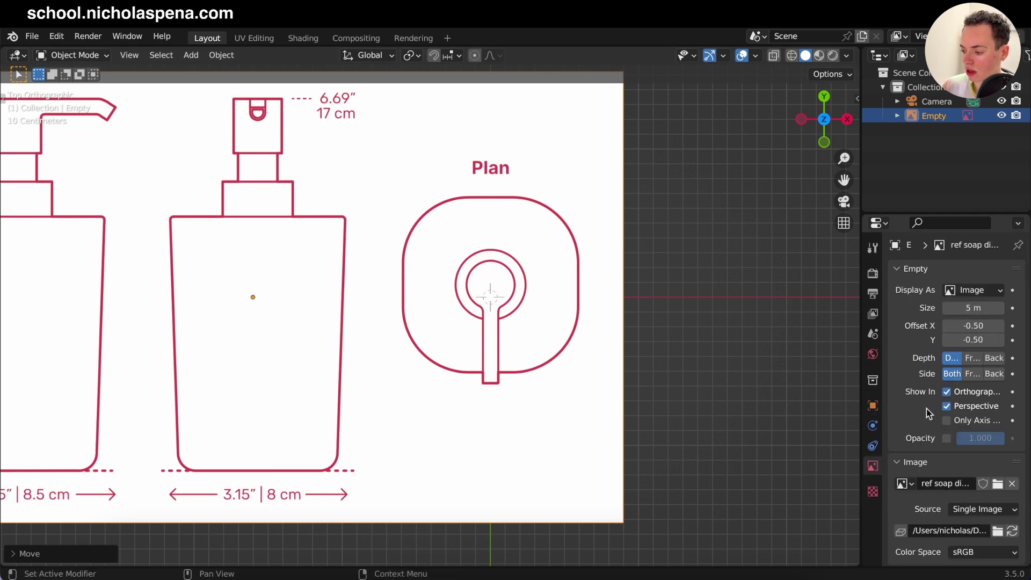
click(945, 438)
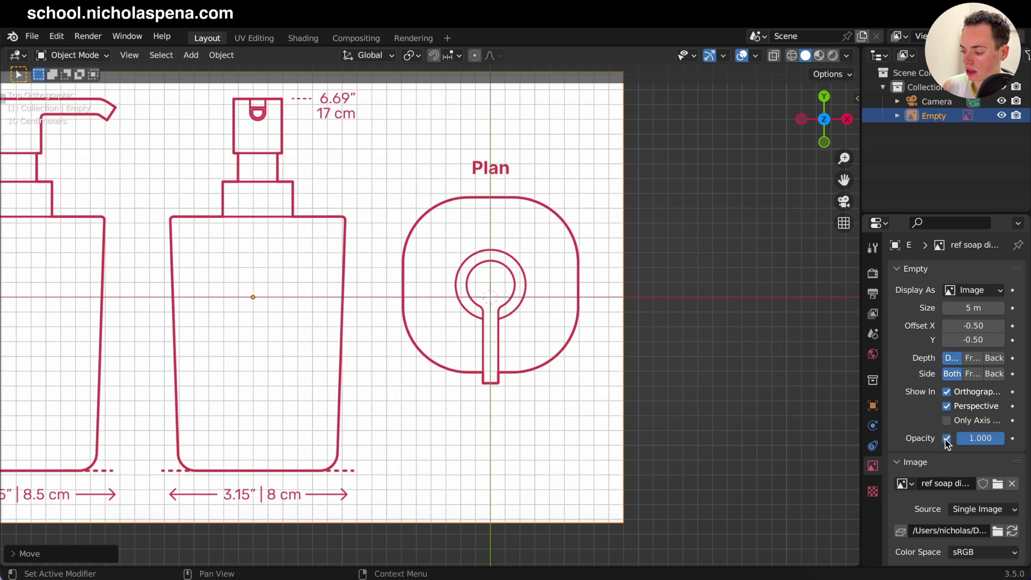
drag(986, 441, 950, 441)
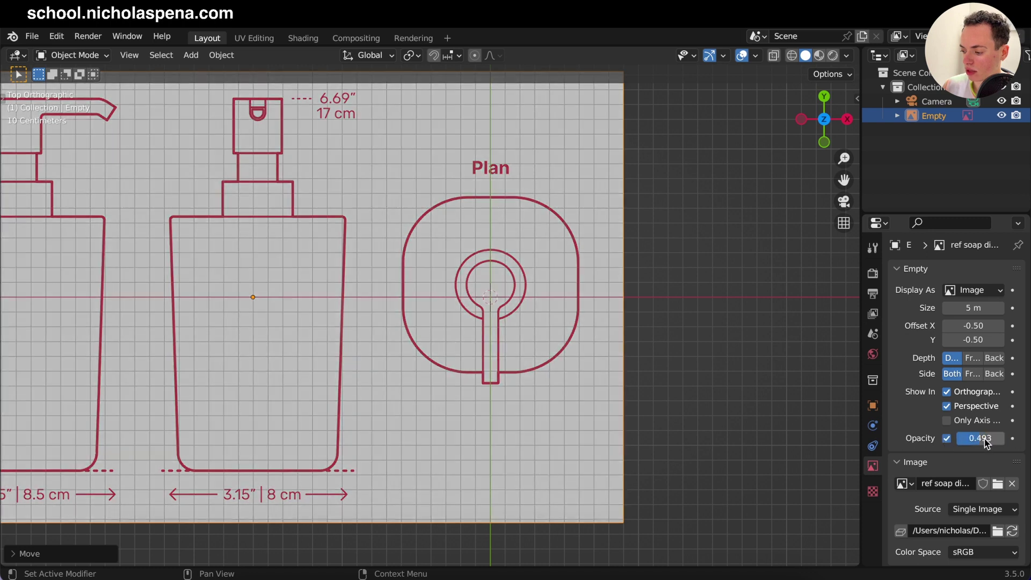
double_click(986, 440)
text(.3)
key(Return)
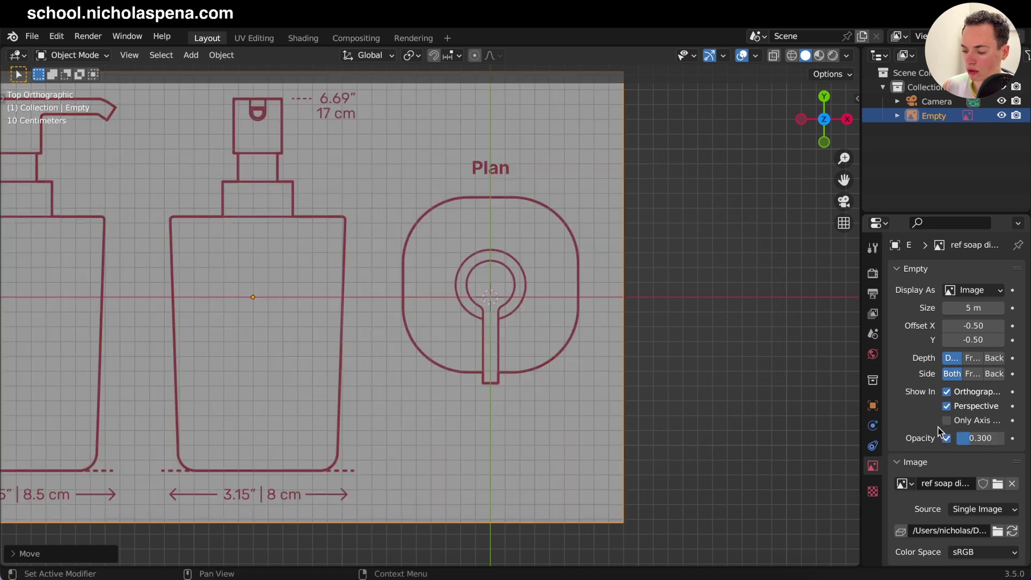
- Move the reference image slightly down along the Y axis until the plan's outline is centred on the world origin
scroll(728, 322, up, 3)
shift+middle_drag(728, 325, 728, 328)
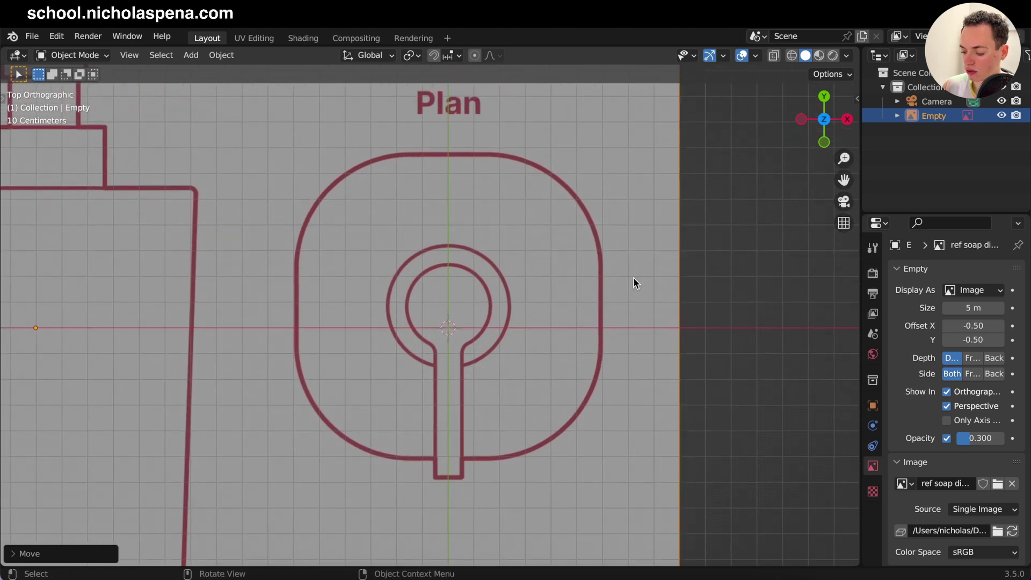
key(g)
key(y)
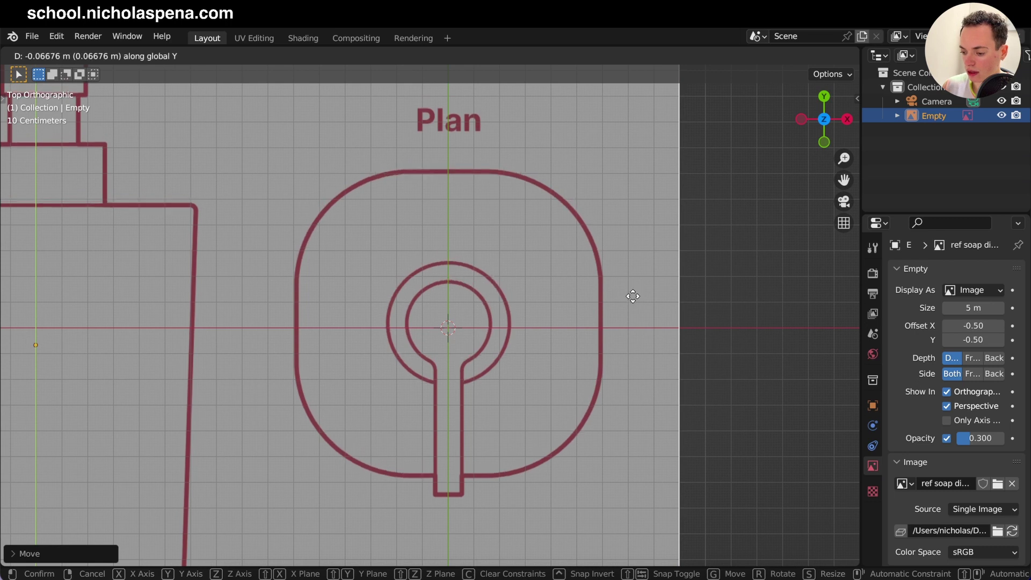
click(633, 298)
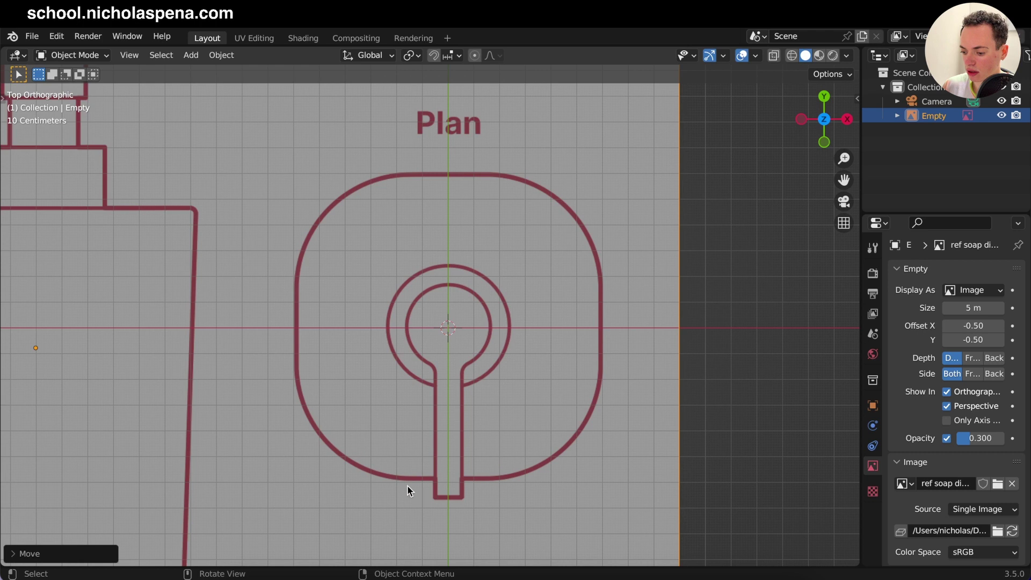
key(g)
key(y)
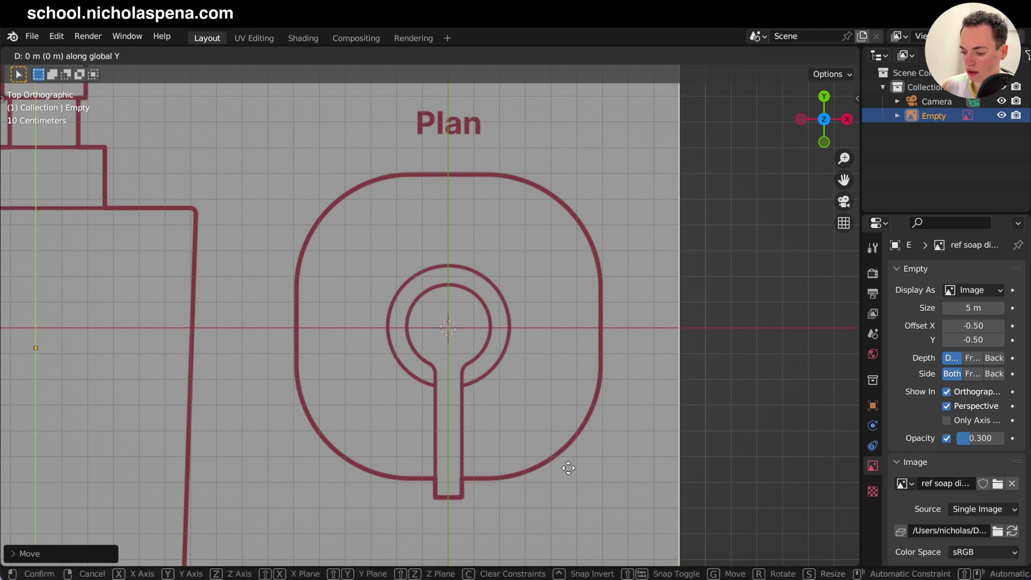
click(568, 475)
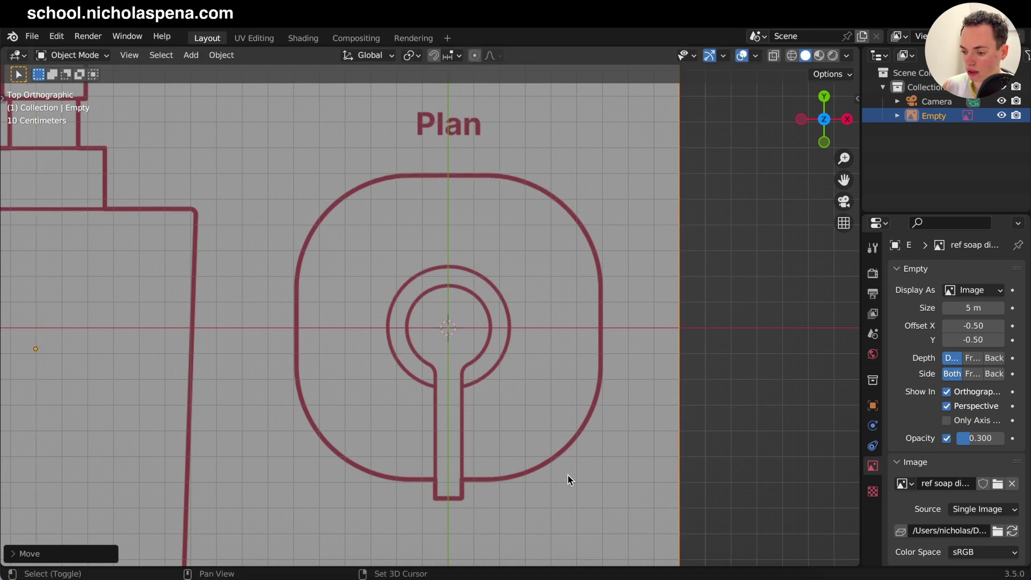
scroll(490, 333, down, 4)
scroll(491, 333, down, 1)
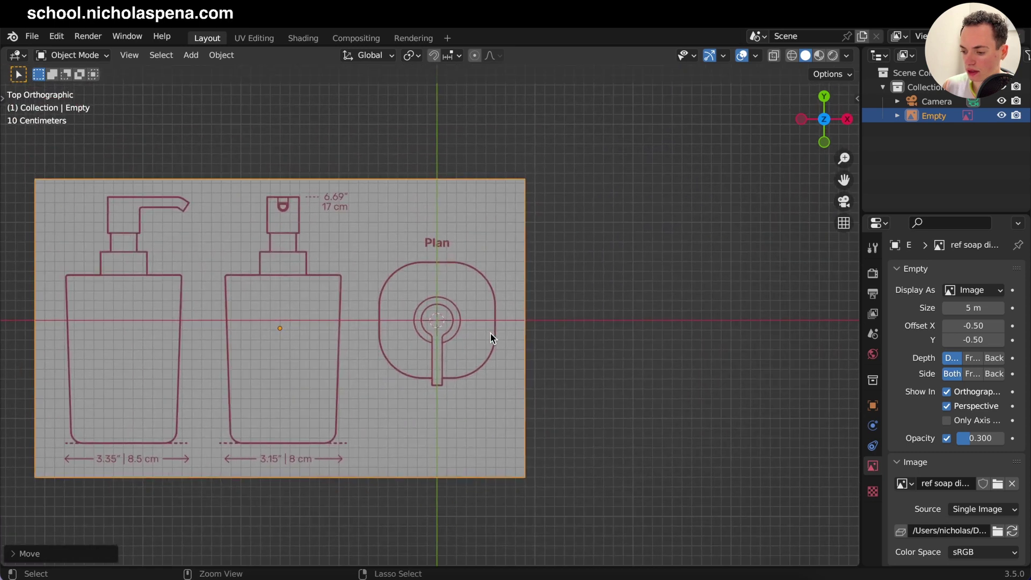
scroll(491, 333, up, 2)
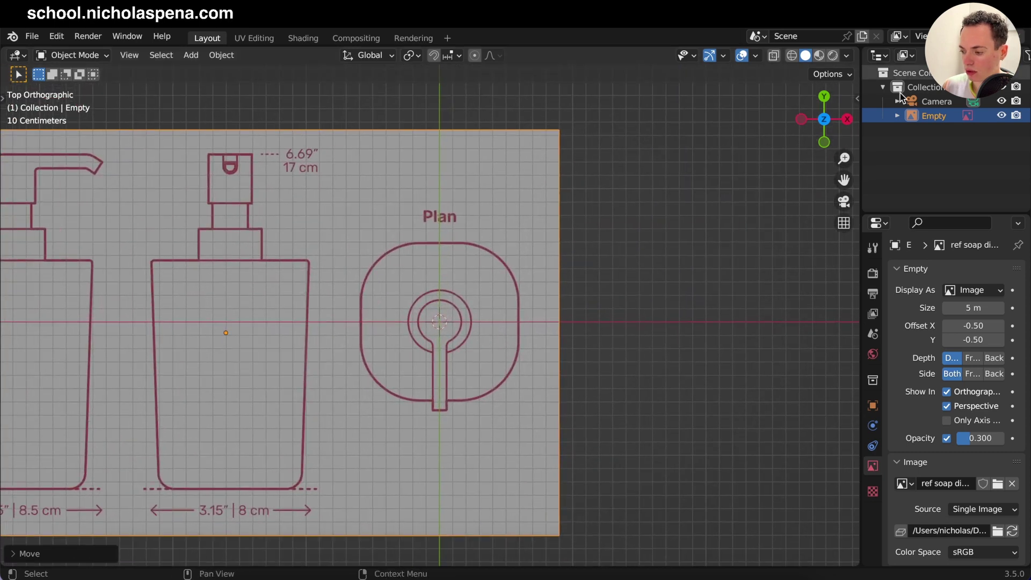
- In front view, duplicate the flat reference image in place
key(KP_1)
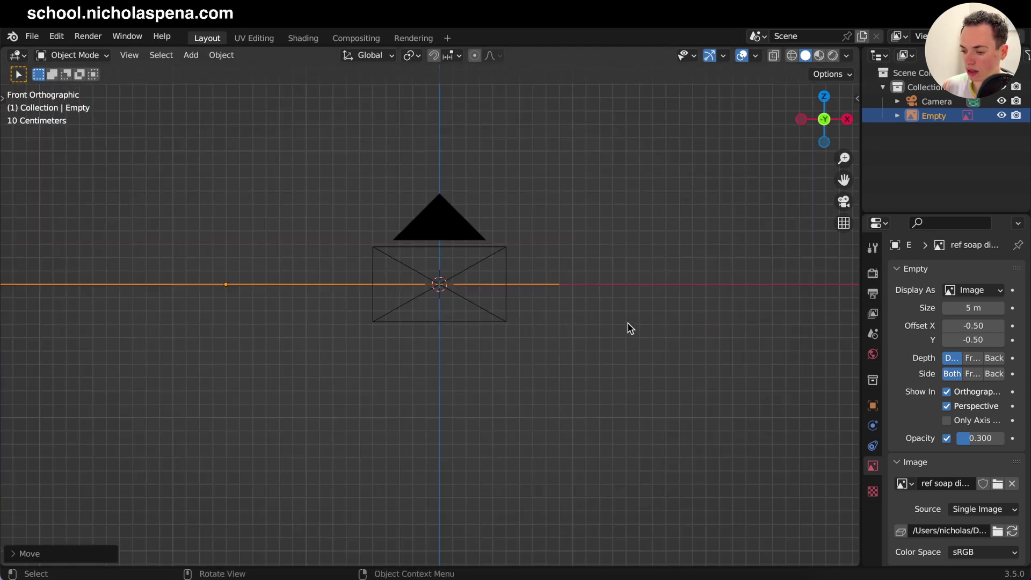
scroll(637, 240, up, 3)
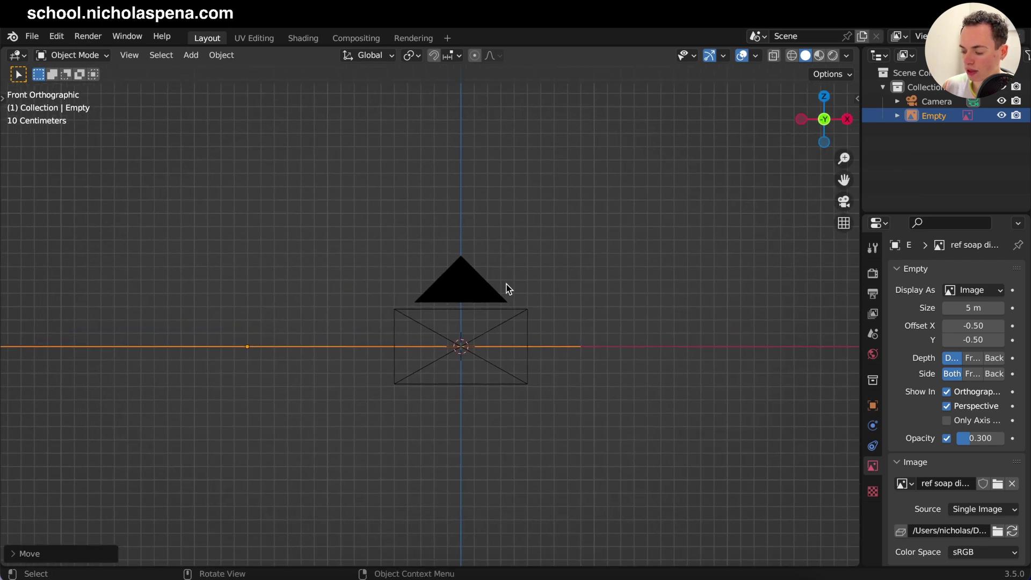
shift+scroll(636, 207, up, 2)
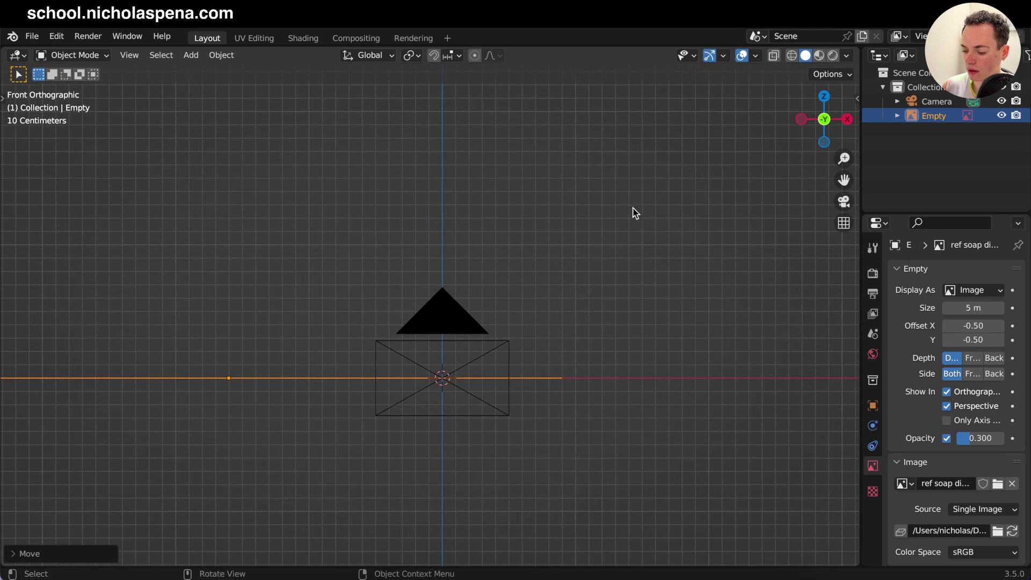
click(939, 121)
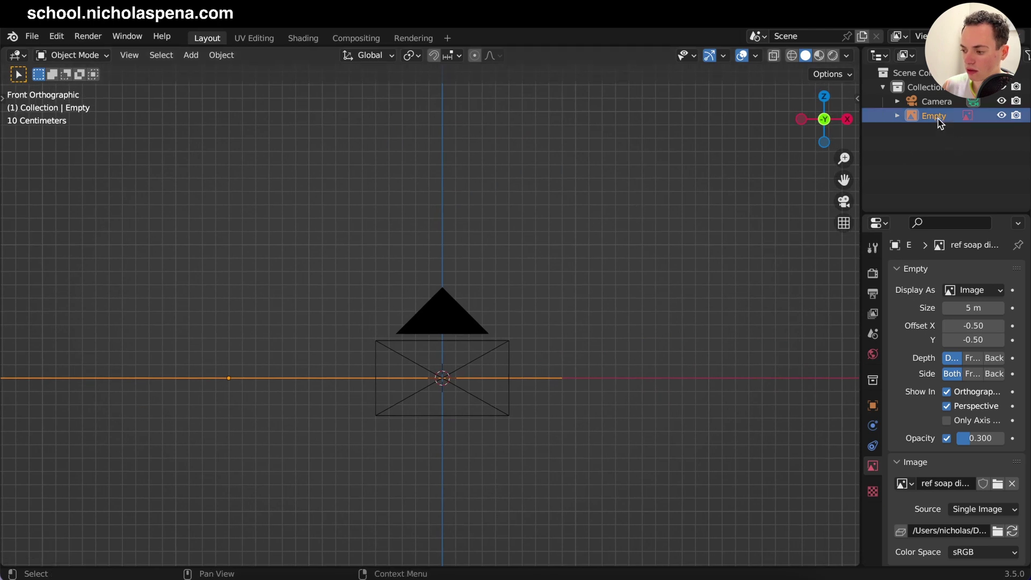
key(shift+d)
right_click(538, 326)
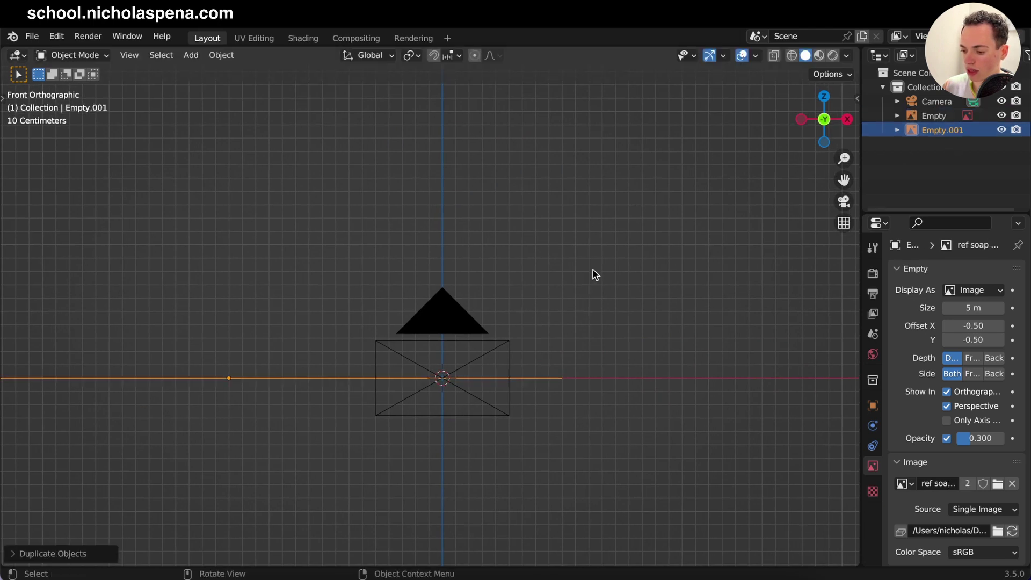
- Set the duplicated reference image's X rotation to 90° so it stands upright facing the front view
click(873, 406)
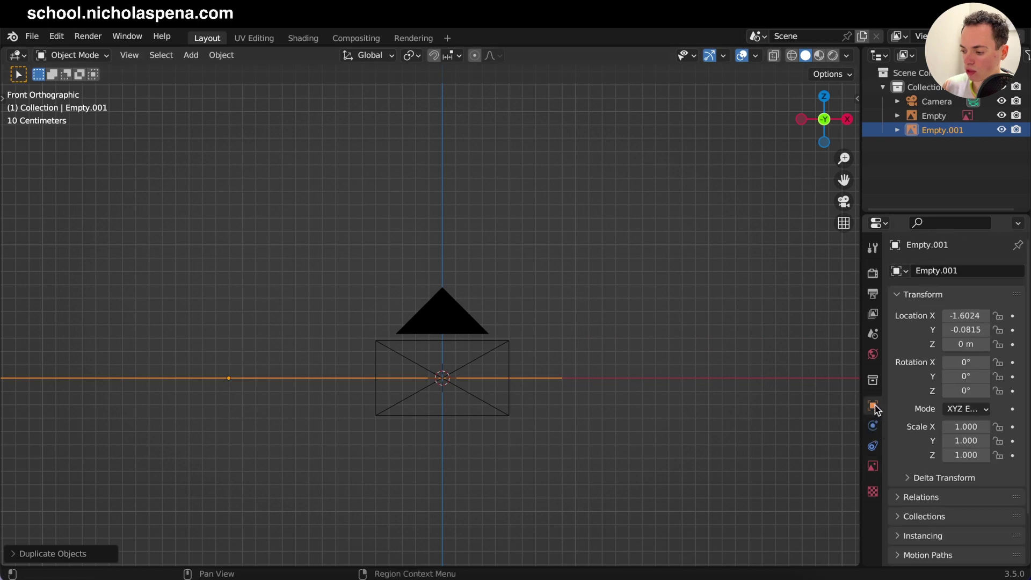
mouse_move(965, 362)
mouse_down()
mouse_move(935, 362)
mouse_move(972, 362)
mouse_up()
click(972, 363)
text(90)
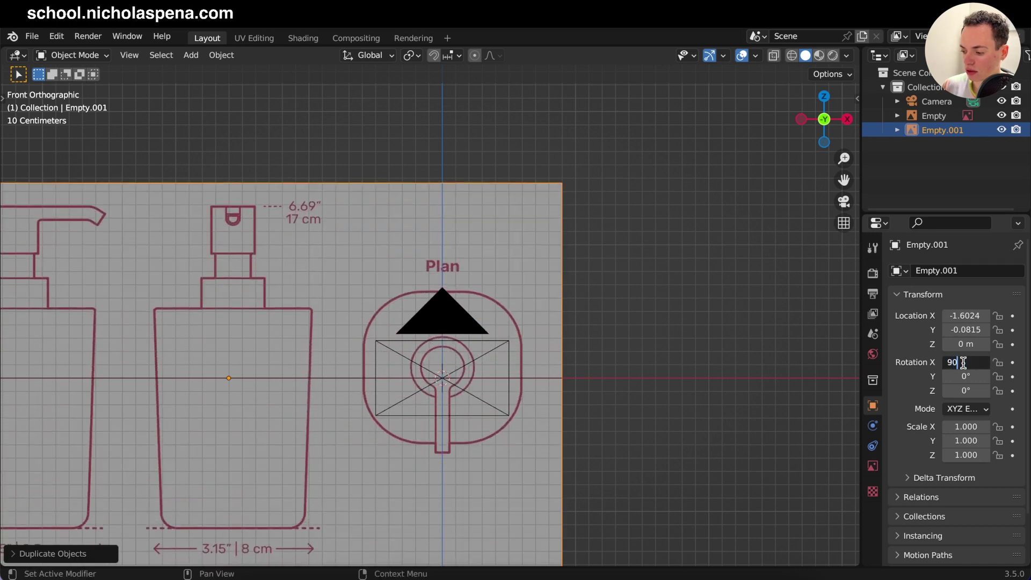
key(Return)
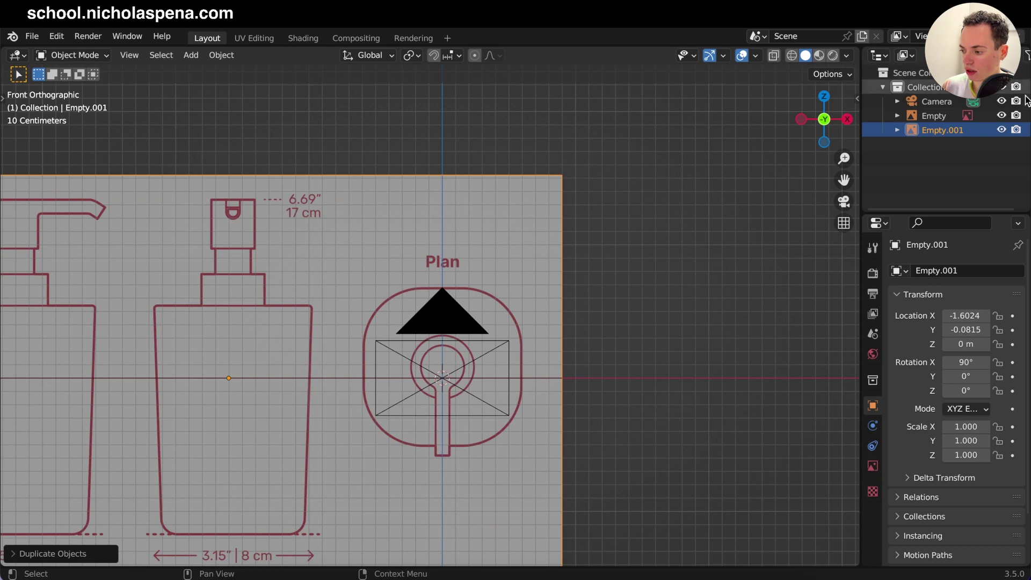
- Hide the camera and move the upright reference image about 1.57 m along X to centre the middle dispenser drawing on the Z axis
click(1001, 101)
scroll(656, 249, up, 2)
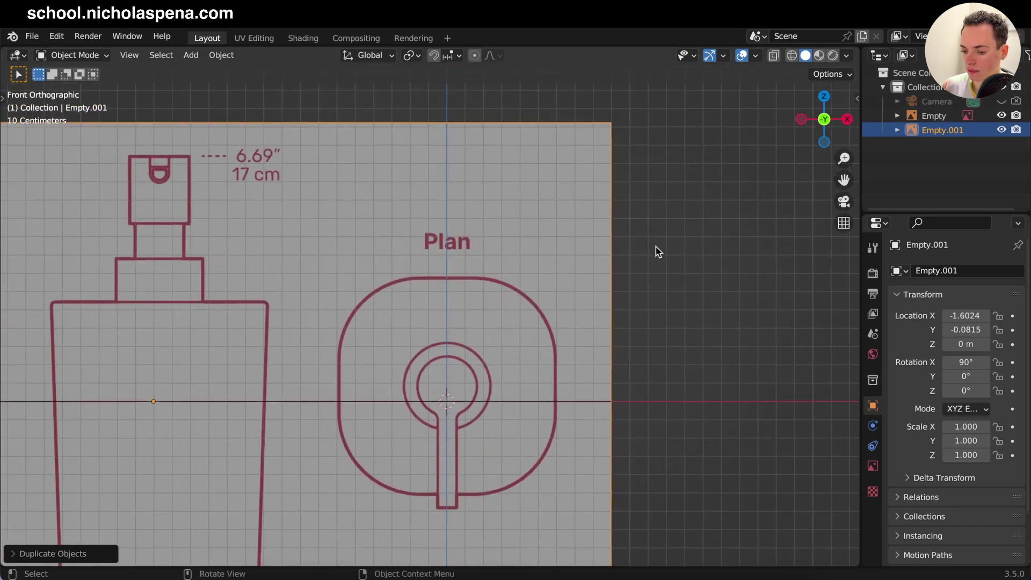
key(g)
key(x)
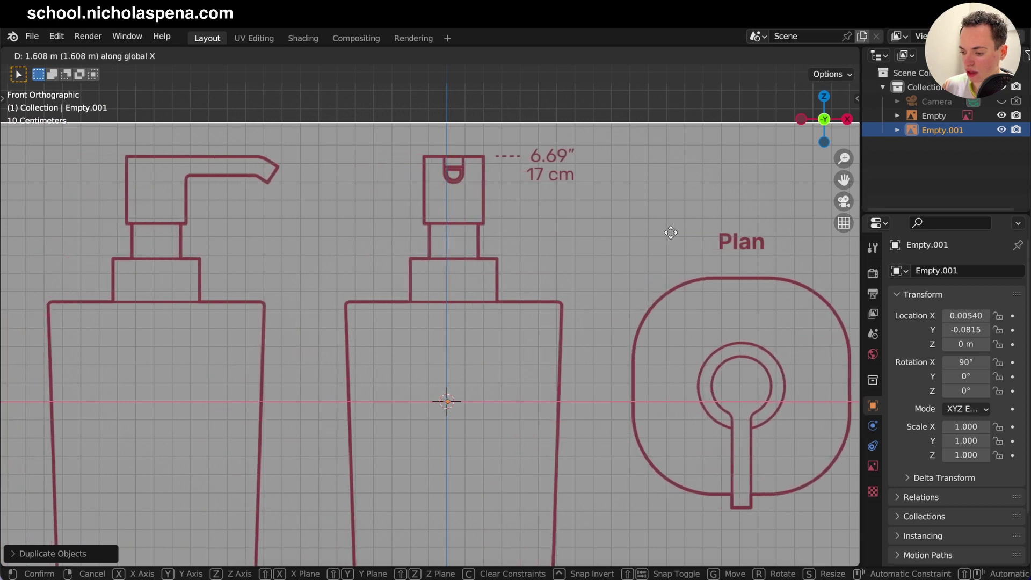
click(664, 232)
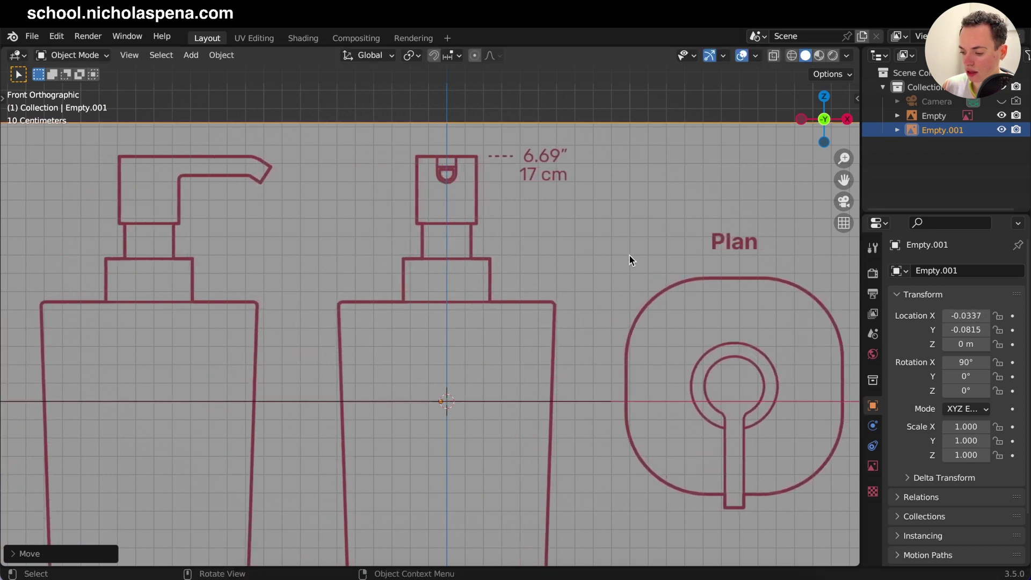
- Nudge the upright reference image about 0.002 m along X to refine the middle dispenser drawing's alignment with the Z axis
scroll(510, 305, up, 4)
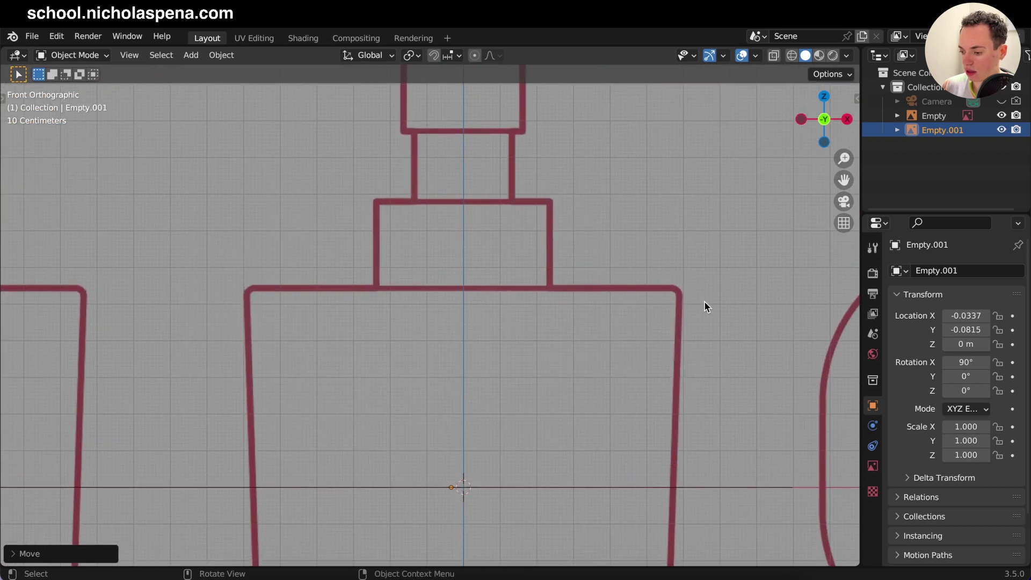
key(g)
key(x)
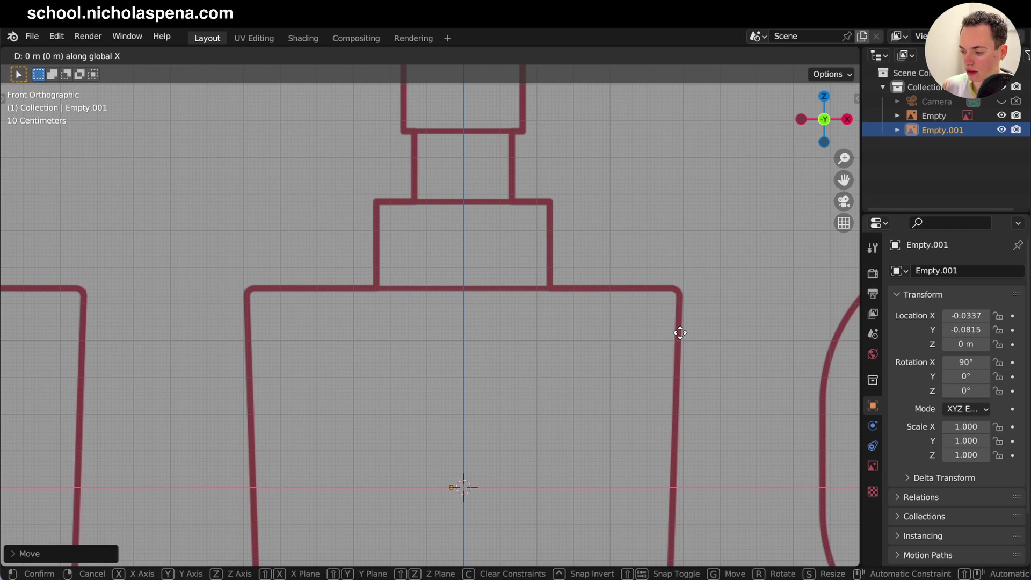
click(687, 333)
- In right view, duplicate the upright reference image in place
scroll(687, 332, down, 5)
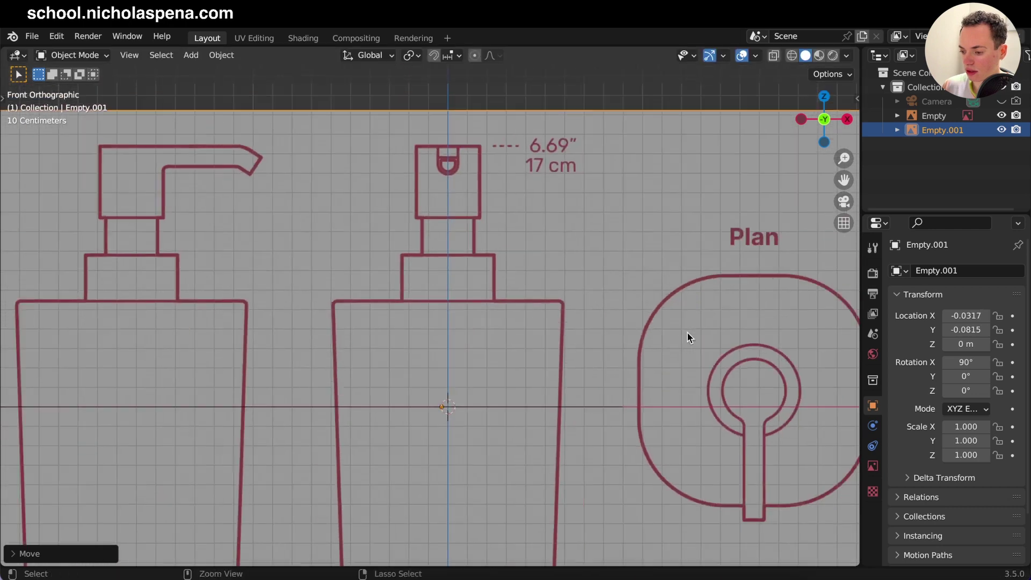
shift+scroll(689, 336, down, 3)
shift+scroll(687, 333, up, 2)
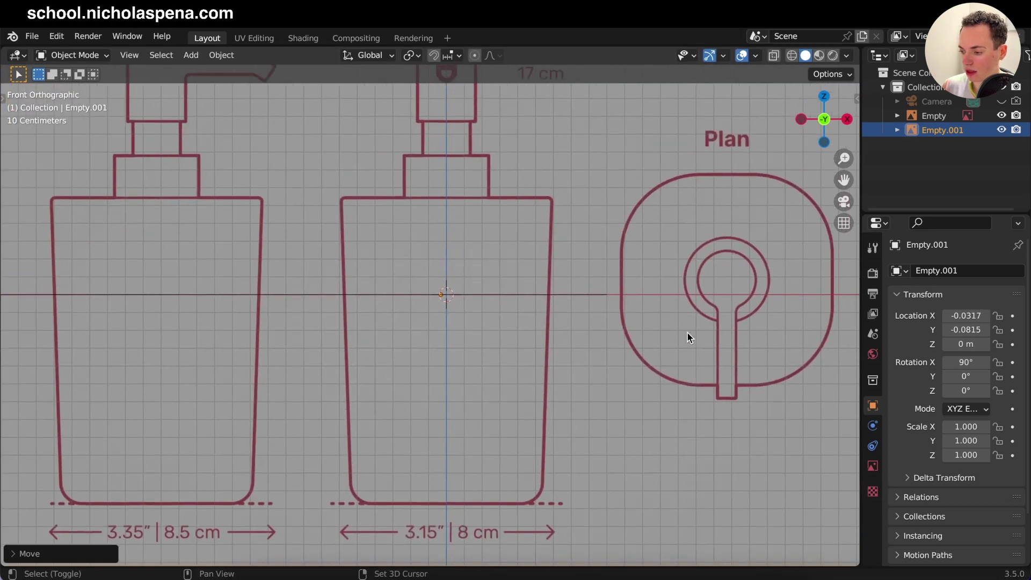
key(KP_3)
scroll(532, 319, down, 3)
shift+scroll(595, 272, left, 3)
key(shift+d)
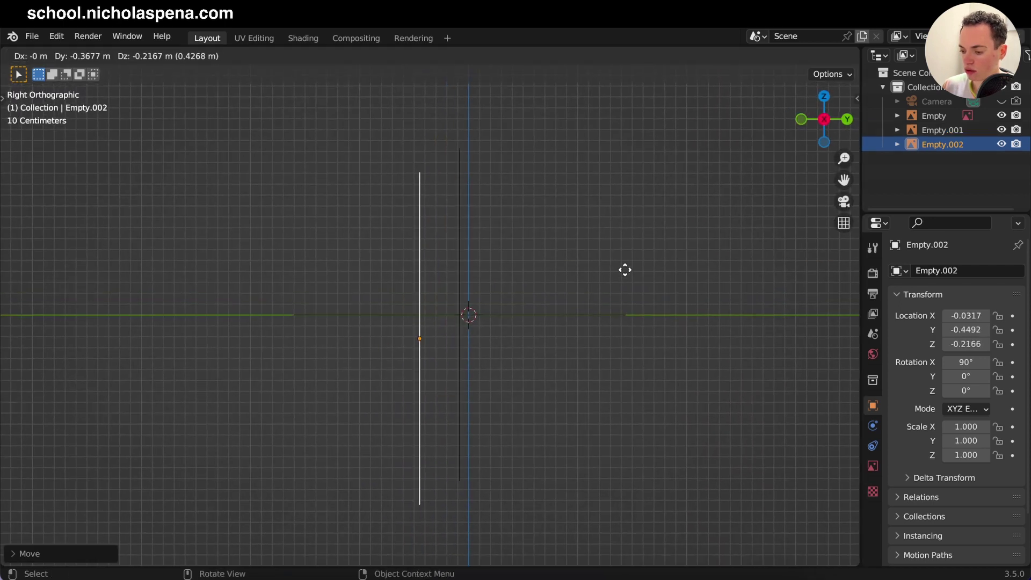
right_click(628, 264)
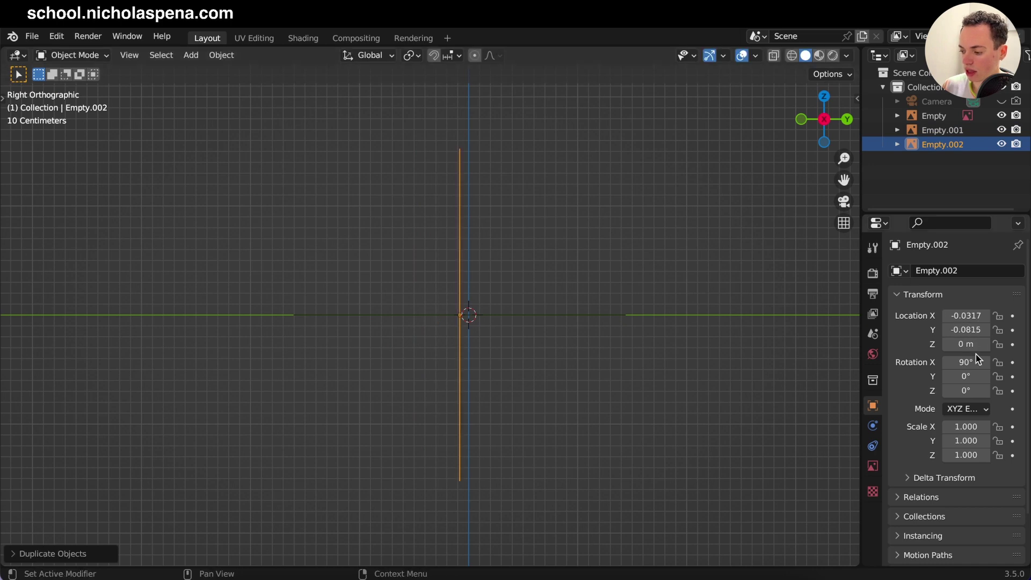
- Set the new duplicate's Z rotation to 90° so its drawings face the right view
mouse_move(965, 391)
mouse_down()
mouse_move(940, 390)
mouse_move(980, 391)
mouse_up()
click(965, 391)
text(90)
key(Return)
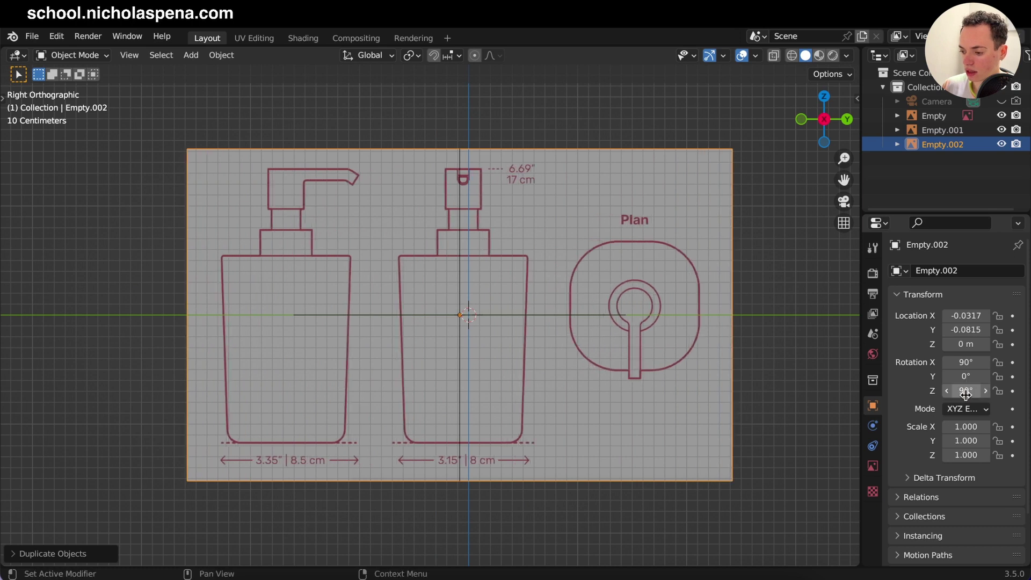
- Examine the side reference image's alignment with the Z axis and base line, and how the three images intersect in perspective
scroll(612, 290, up, 6)
scroll(612, 290, down, 3)
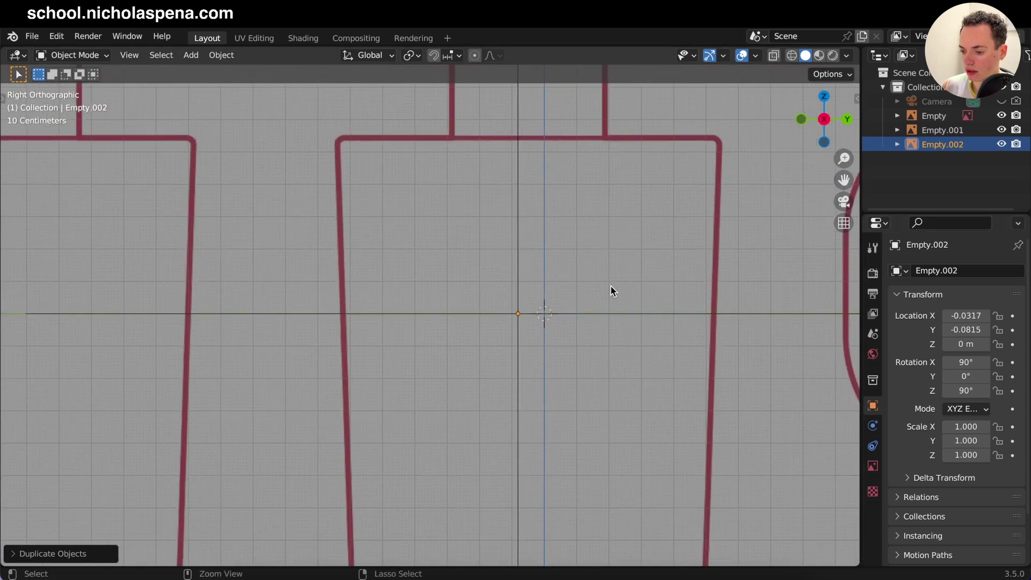
shift+scroll(610, 285, right, 1)
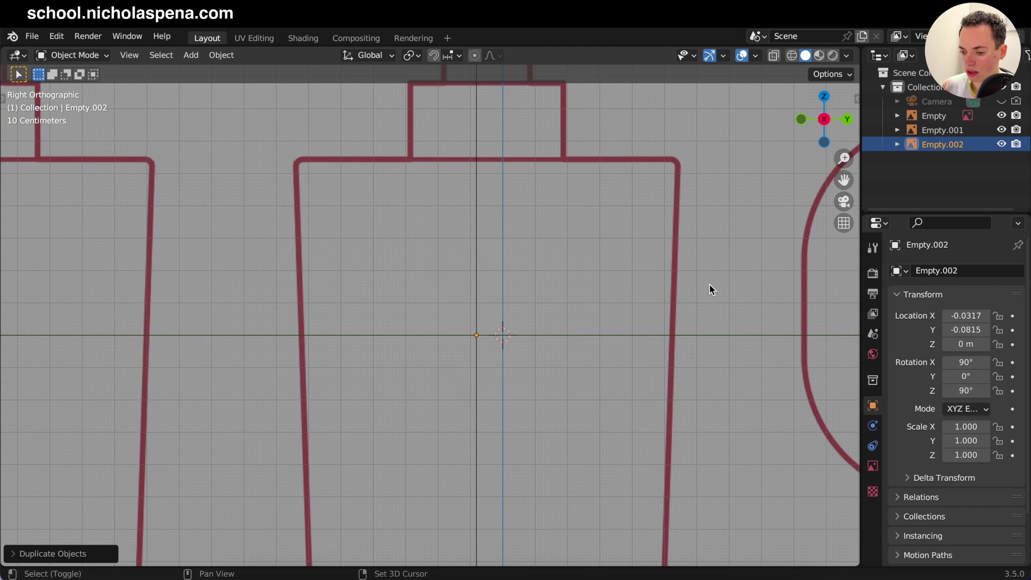
scroll(710, 285, down, 5)
scroll(710, 285, up, 3)
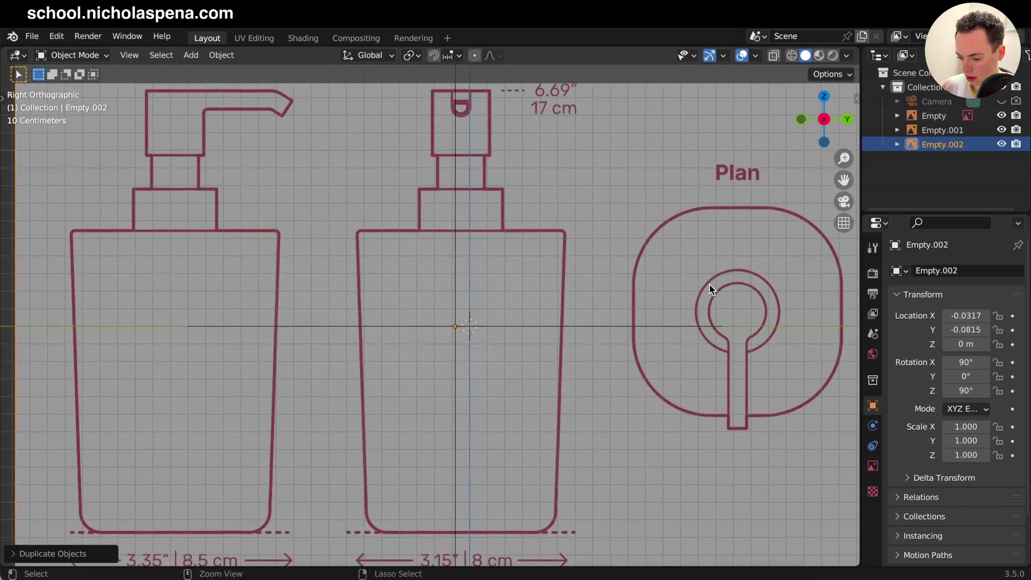
shift+scroll(710, 284, down, 1)
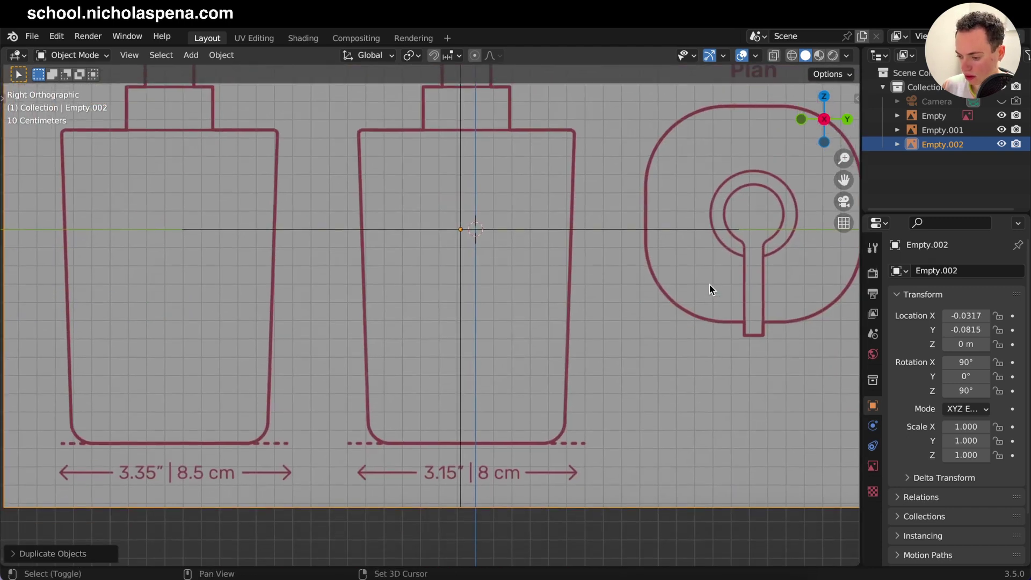
scroll(709, 284, up, 4)
shift+scroll(710, 285, down, 5)
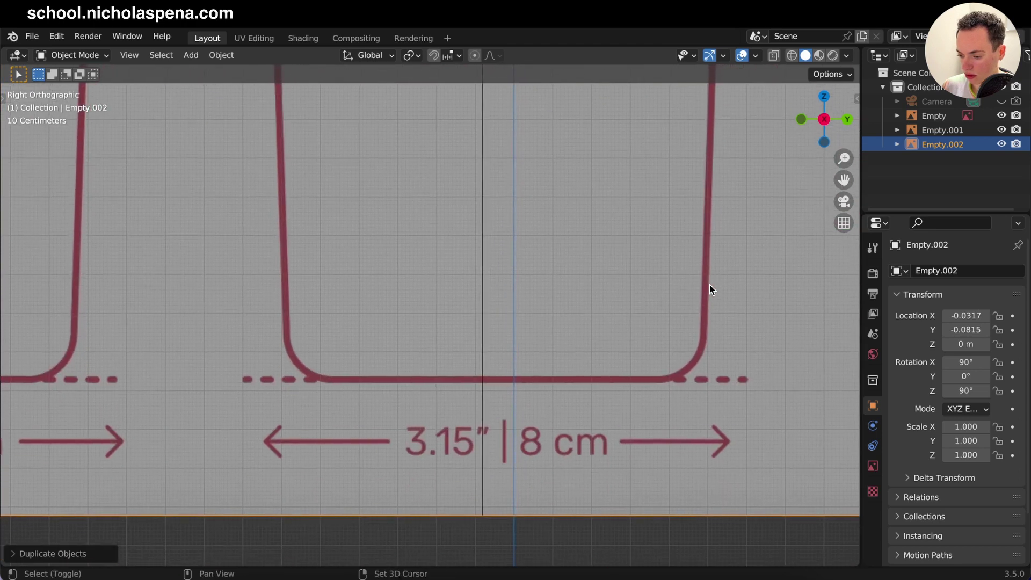
shift+scroll(710, 284, up, 1)
shift+scroll(710, 285, right, 1)
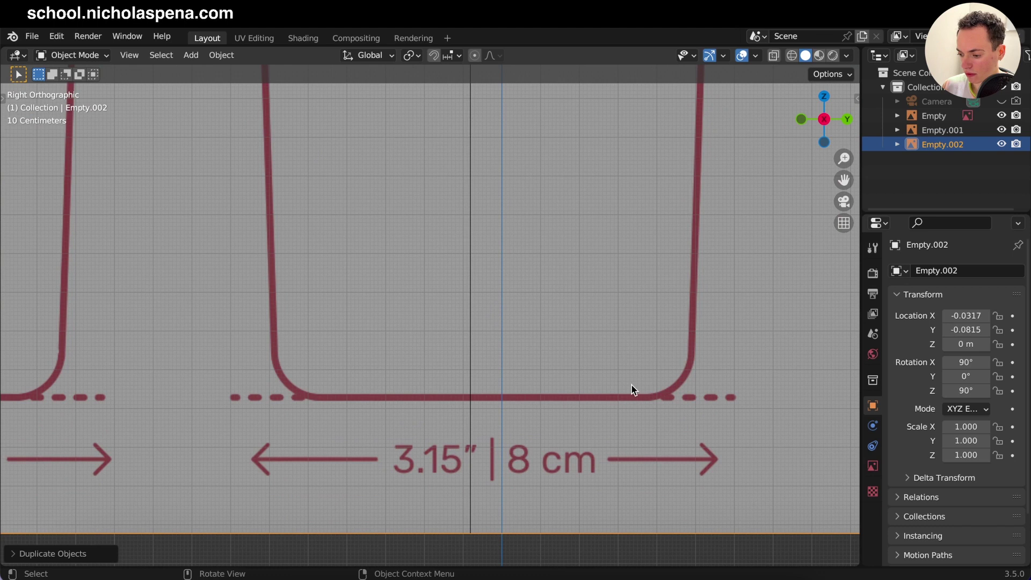
scroll(631, 385, down, 7)
shift+scroll(620, 332, up, 5)
scroll(621, 331, left, 4)
scroll(621, 332, up, 4)
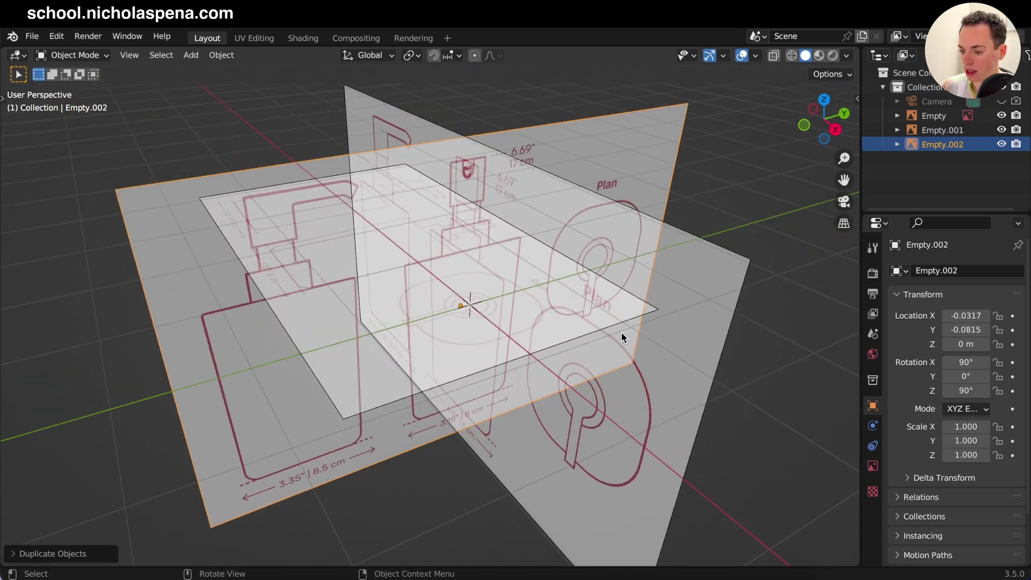
scroll(621, 332, down, 3)
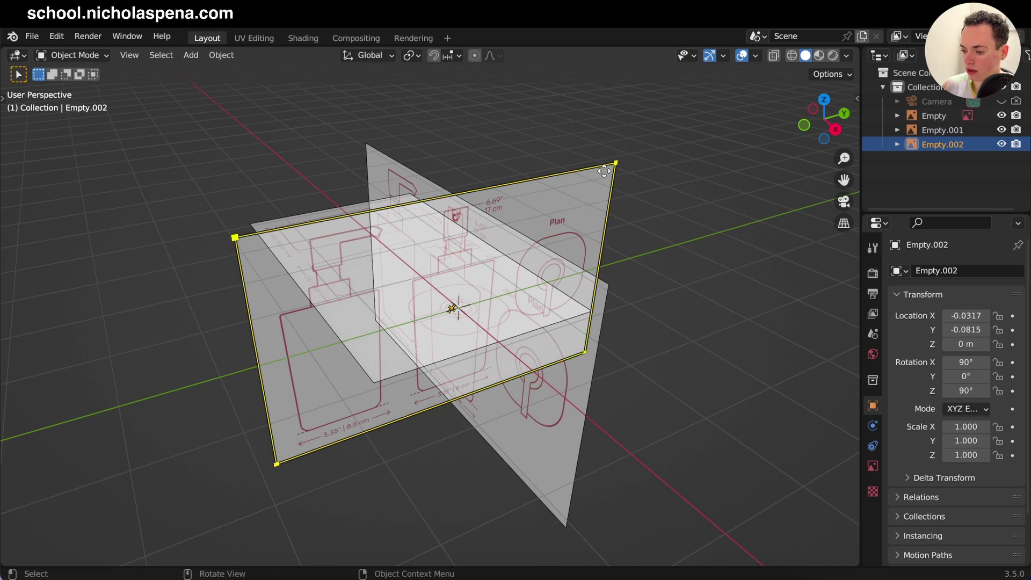
- Move the side-facing reference image about -5 m along X, clear of the modelling area
scroll(602, 171, down, 2)
key(g)
key(y)
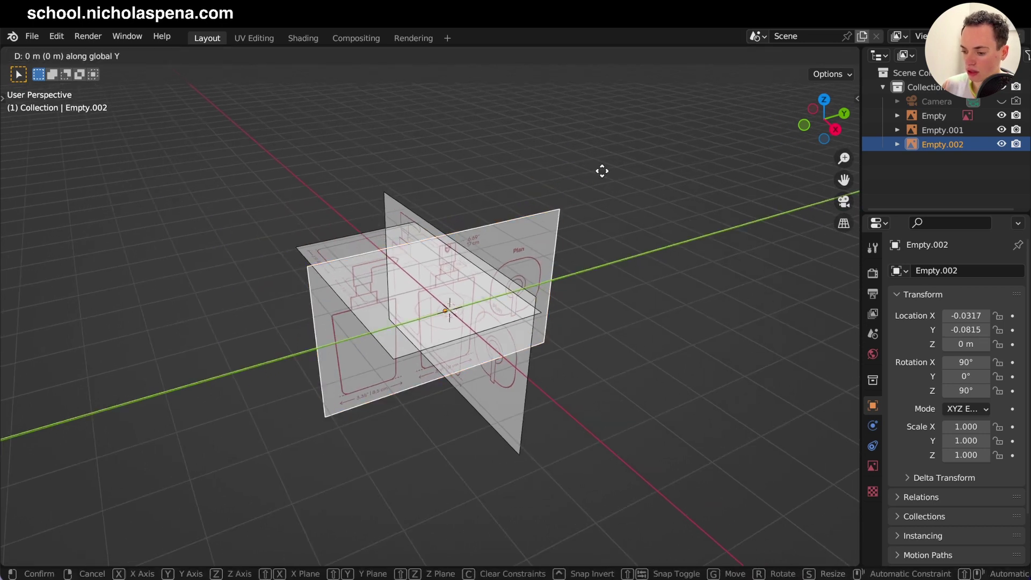
key(x)
click(485, 94)
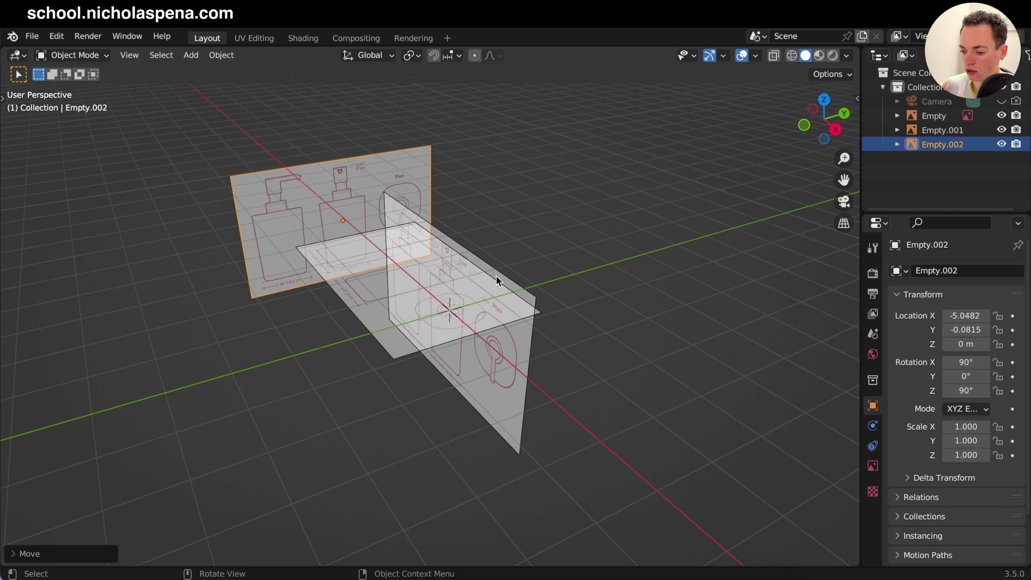
- Move the front-facing reference image back along the positive Y axis, clear of the modelling area
click(522, 285)
key(g)
key(y)
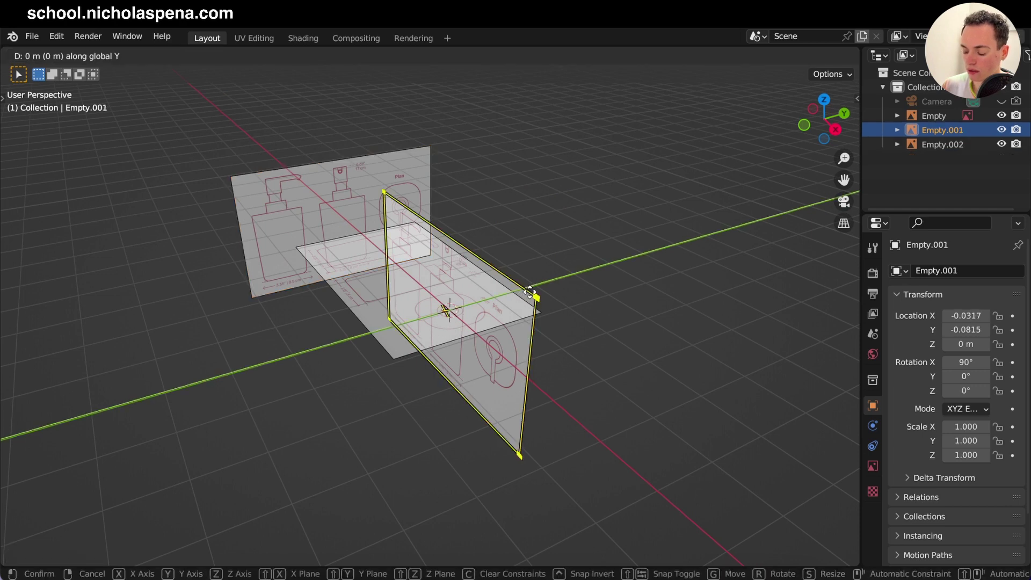
click(705, 250)
- Move the flat plan reference image down along the Z axis, below the modelling area
click(505, 316)
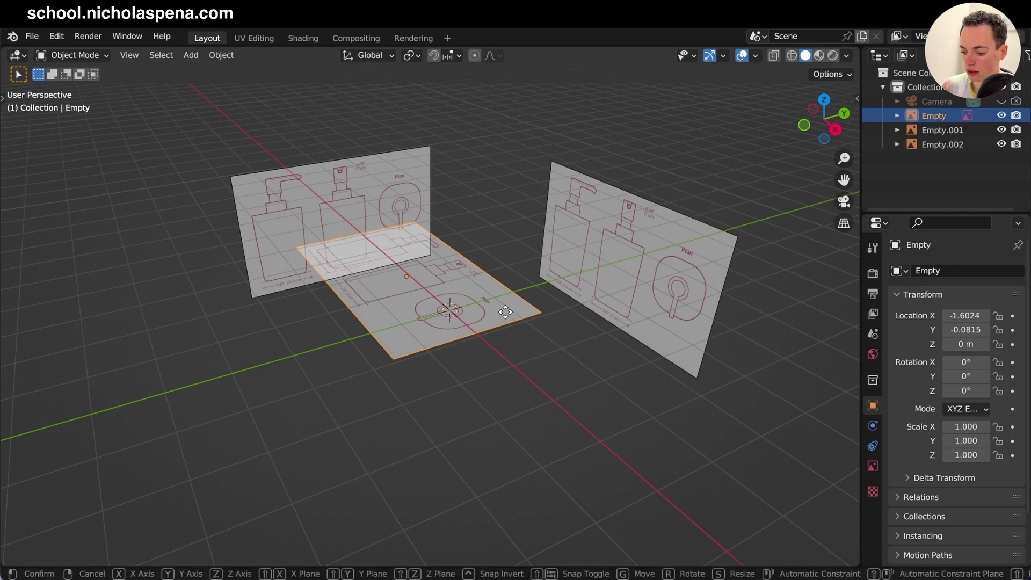
key(g)
key(z)
click(527, 471)
middle_drag(527, 471, 524, 507)
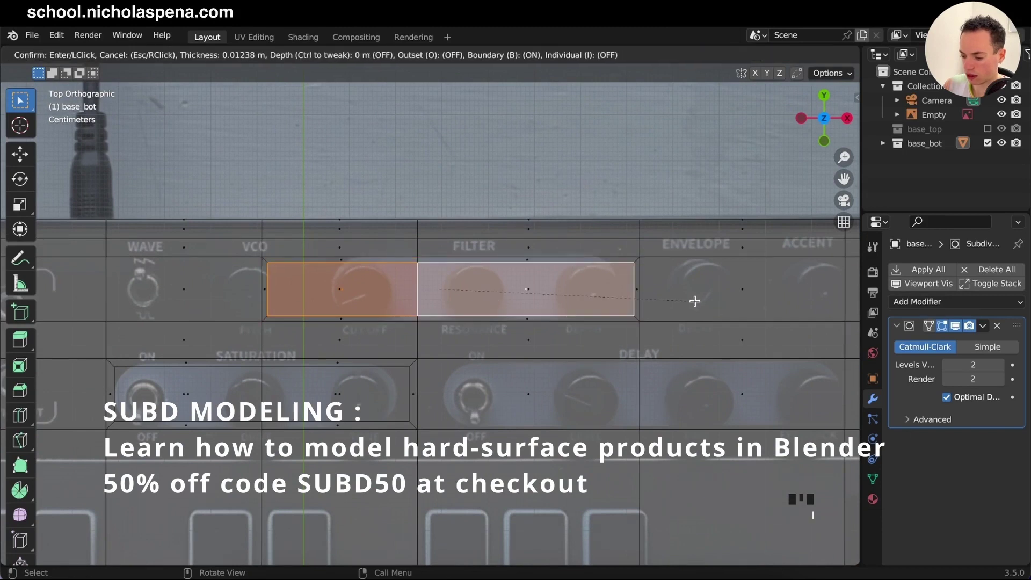
key(Escape)
key(i)
key(Escape)
click(136, 54)
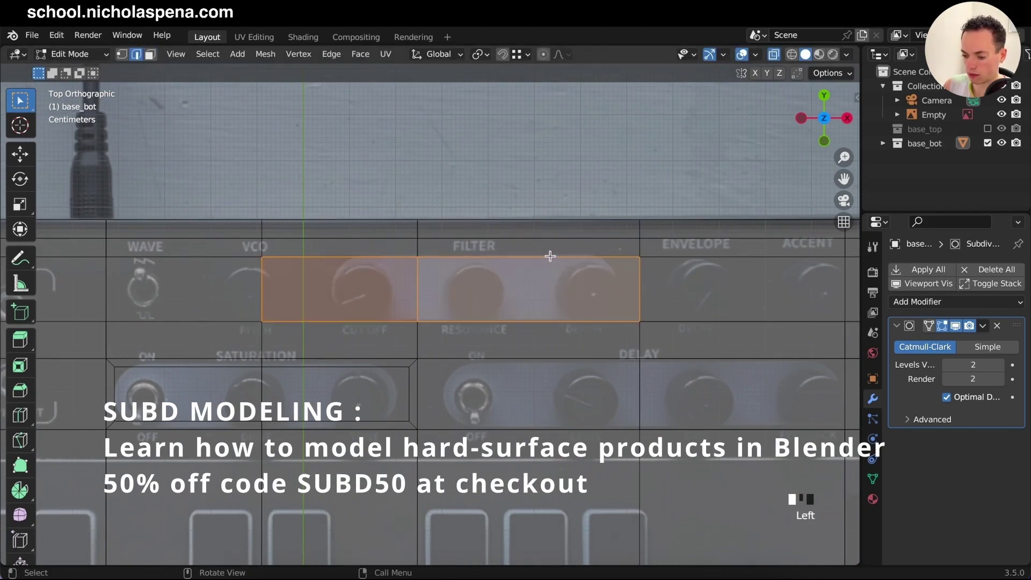
key(i)
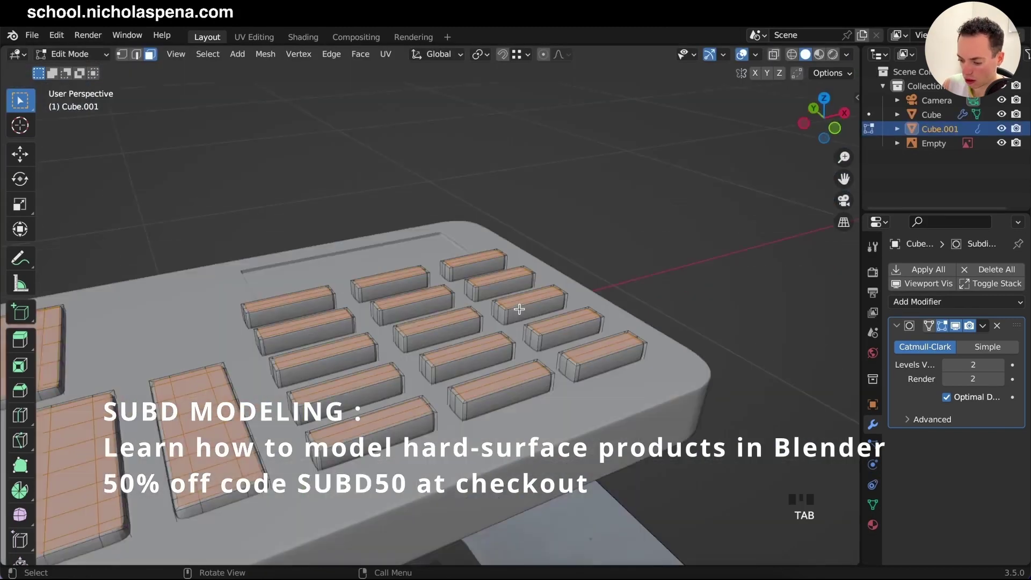
key(Tab)
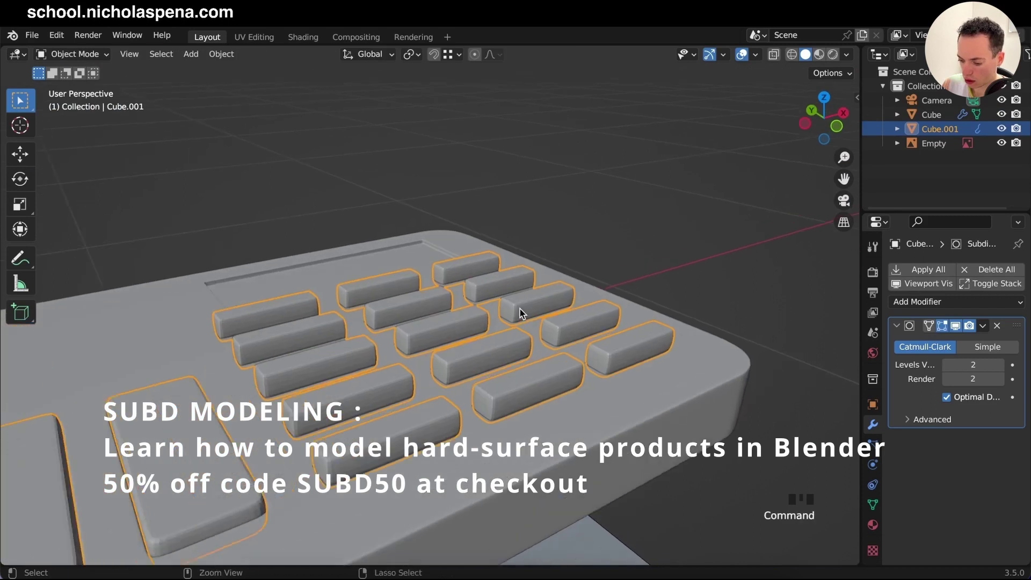
key(Tab)
key(KP_7)
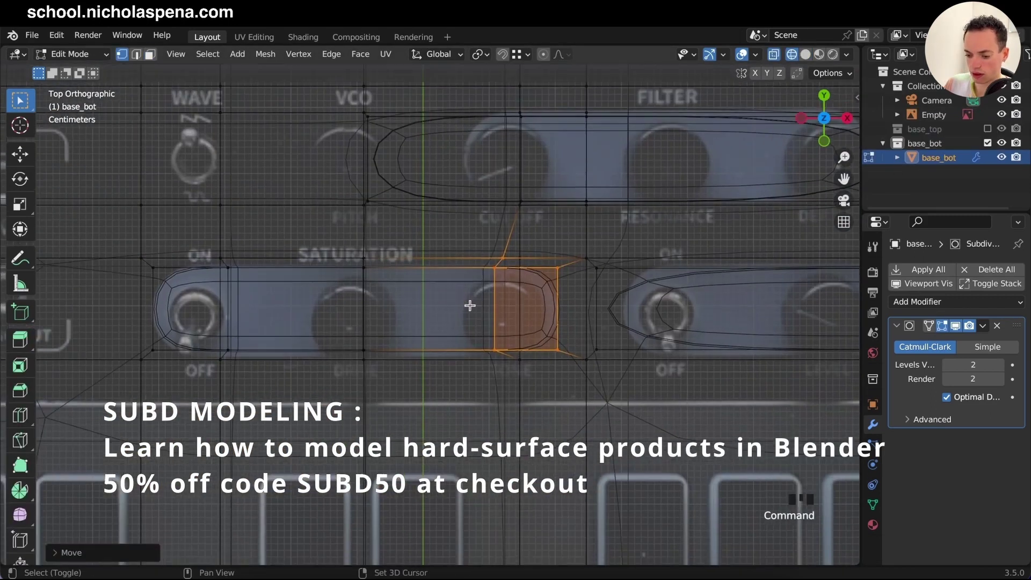
key(Tab)
key(Tab)
shift+scroll(556, 335, up, 3)
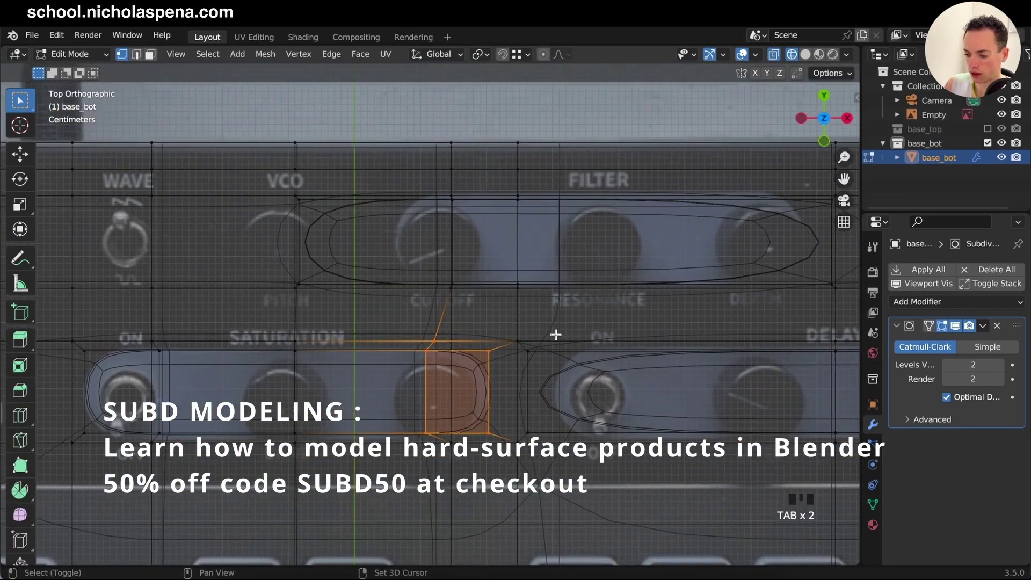
super+scroll(451, 197, up, 2)
super+scroll(451, 197, down, 3)
shift+scroll(451, 197, right, 2)
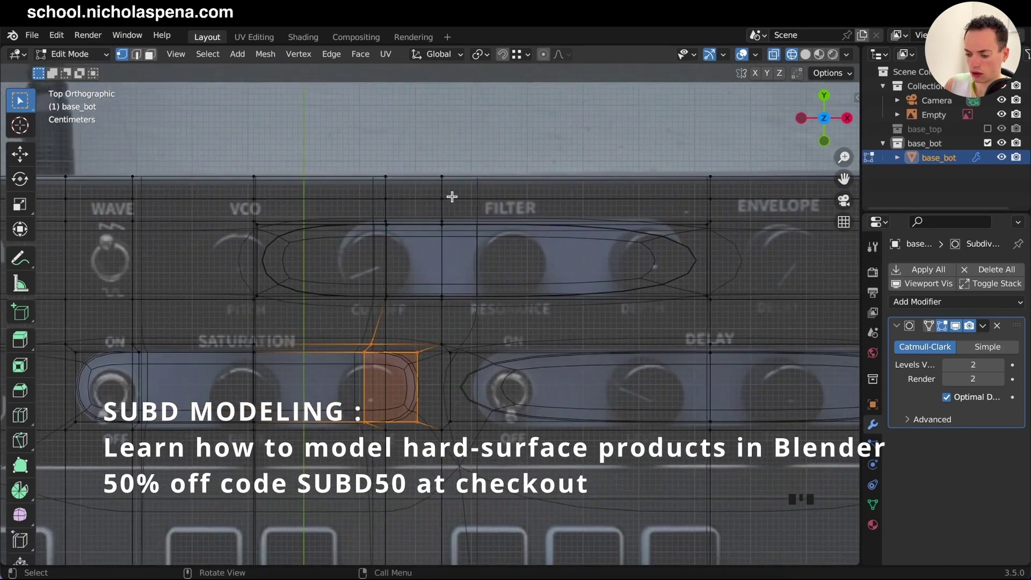
super+scroll(426, 191, up, 3)
click(774, 54)
click(773, 54)
click(773, 54)
click(774, 54)
click(773, 54)
click(786, 52)
click(770, 55)
- Move the vertices at the VCO end of the filter slot along X toward the rounded outline around the CUTOFF knob
drag(148, 215, 224, 362)
scroll(436, 255, down, 5)
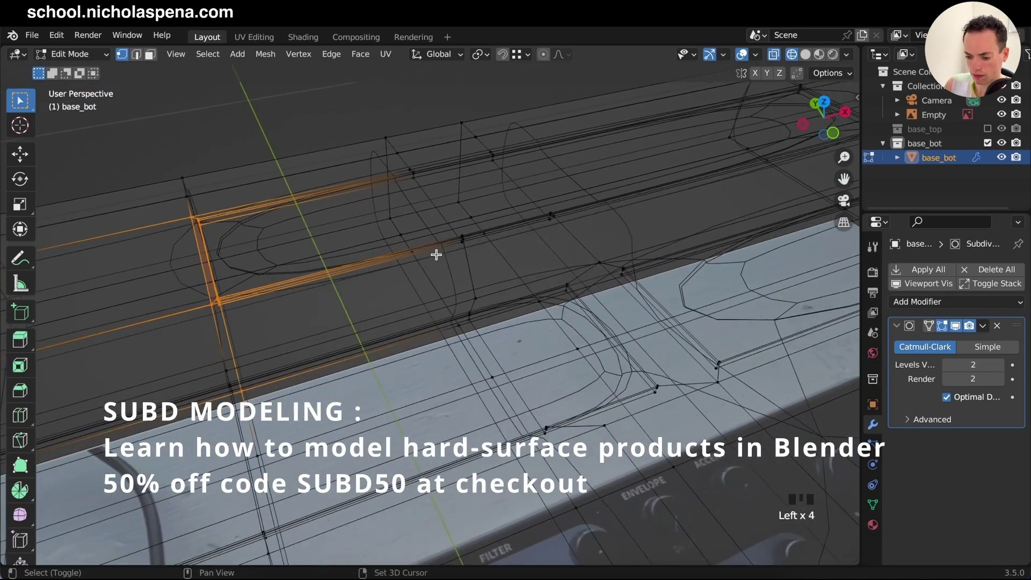
shift+scroll(436, 254, left, 4)
shift+click(382, 326)
shift+click(381, 326)
scroll(355, 305, down, 4)
scroll(354, 305, up, 4)
key(KP_7)
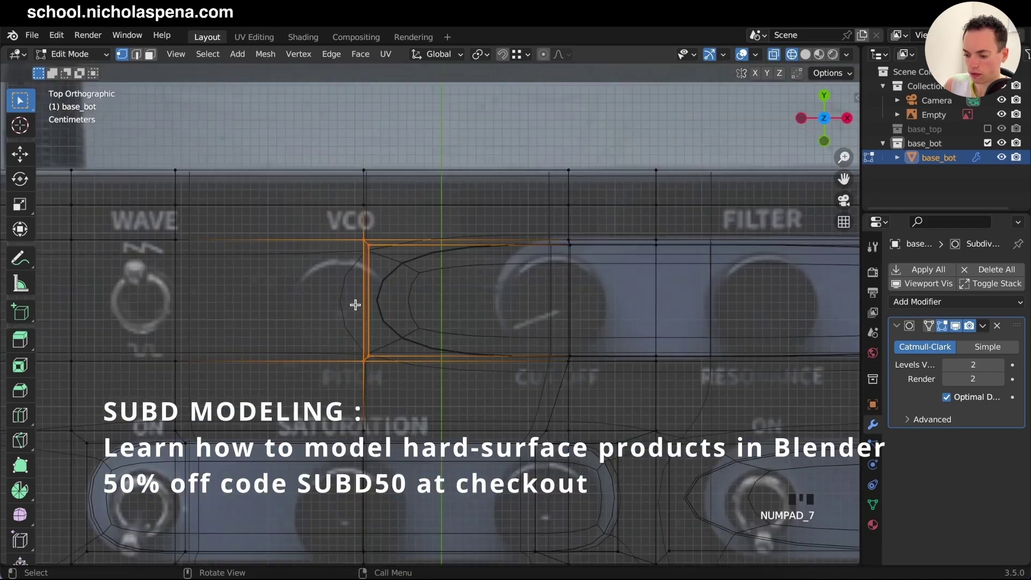
super+scroll(355, 304, up, 3)
shift+scroll(355, 305, right, 4)
key(g)
key(x)
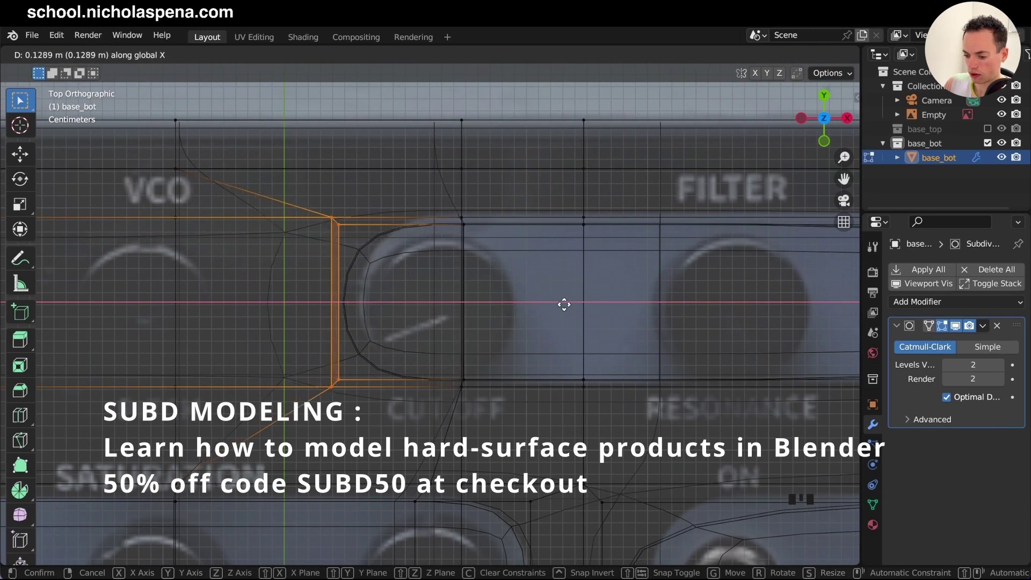
click(552, 306)
- Insert a vertical edge loop midway between the AUX IN and headphone jacks and bevel it
click(773, 55)
super+scroll(583, 202, down, 6)
key(Tab)
key(Tab)
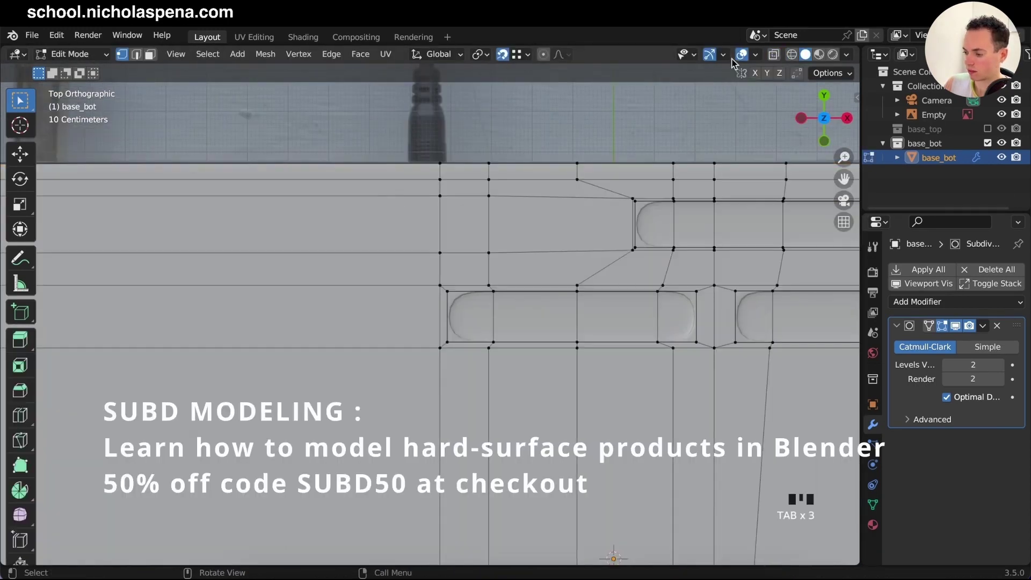
click(774, 54)
shift+scroll(489, 220, left, 3)
super+scroll(489, 219, up, 3)
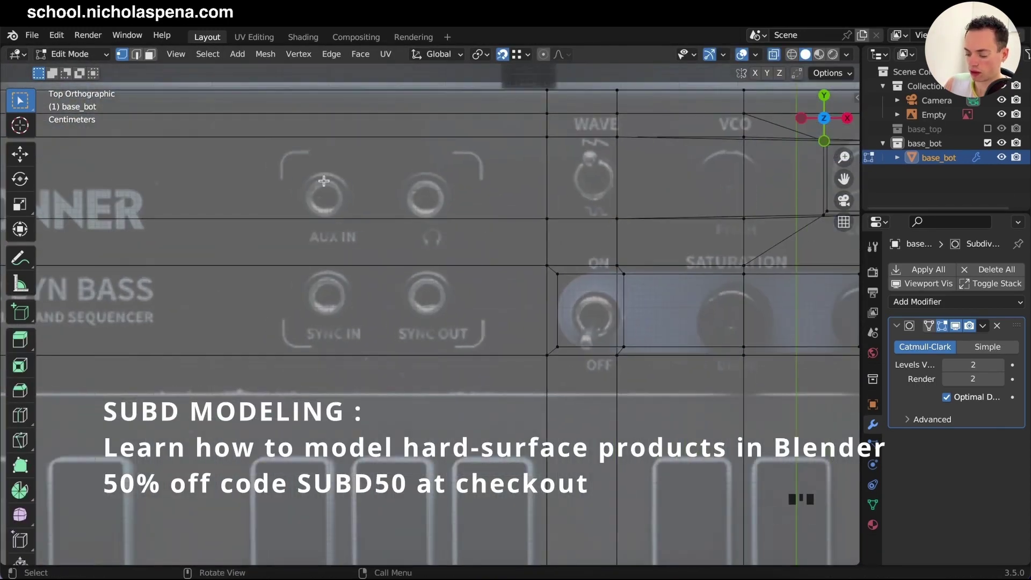
click(390, 241)
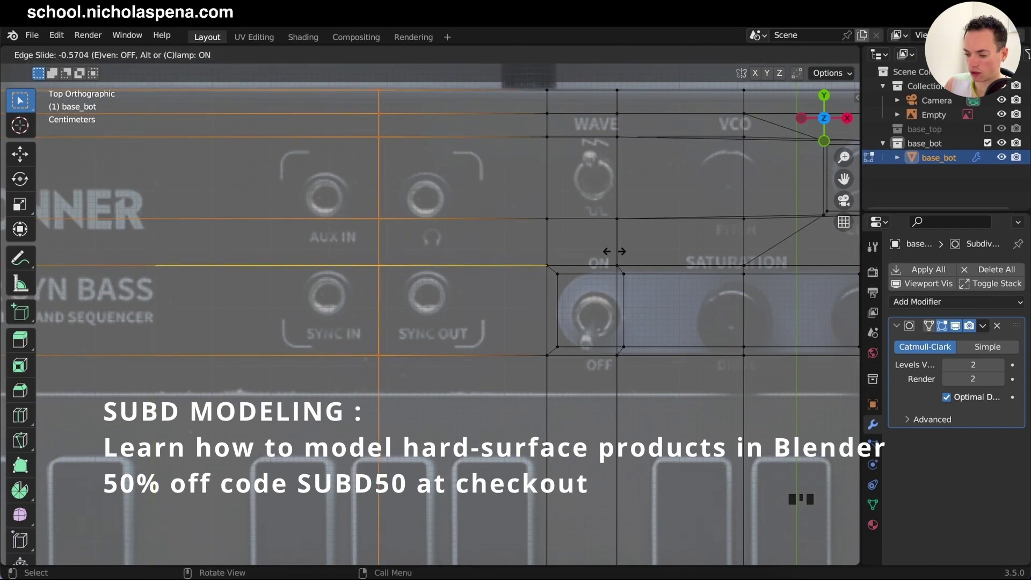
click(613, 251)
key(ctrl+b)
scroll(536, 201, up, 3)
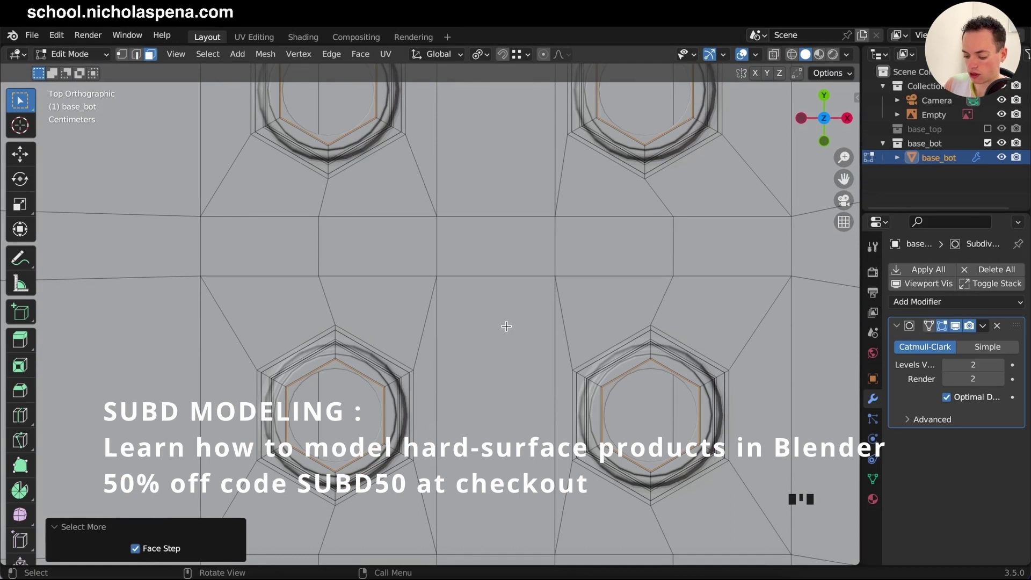
- Scale the inner faces of the four jack rings down in X and Y, keeping Z locked, to fit the reference holes
key(alt+z)
key(s)
key(shift+z)
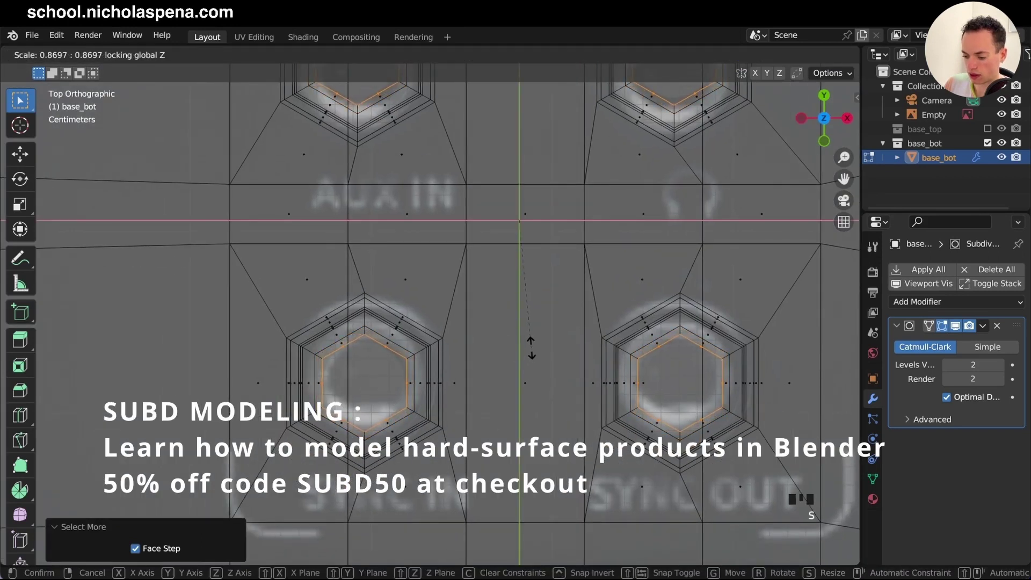
click(530, 363)
super+scroll(530, 363, up, 5)
shift+scroll(530, 364, left, 3)
key(s)
key(shift+z)
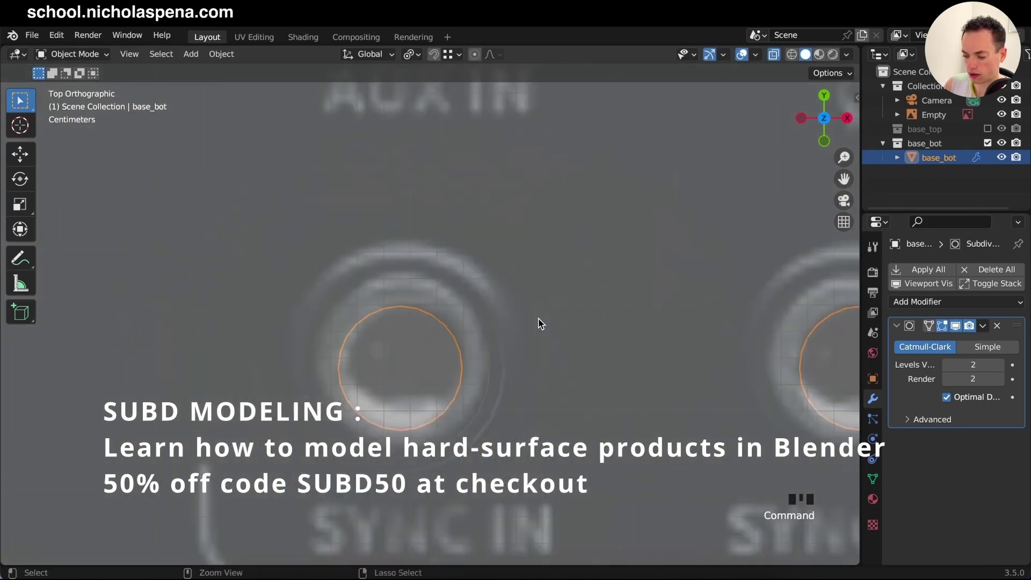
- Save the file and open the base_bot mesh for editing with a perspective close-up of a jack ring
key(super+s)
scroll(538, 318, down, 5)
key(alt+z)
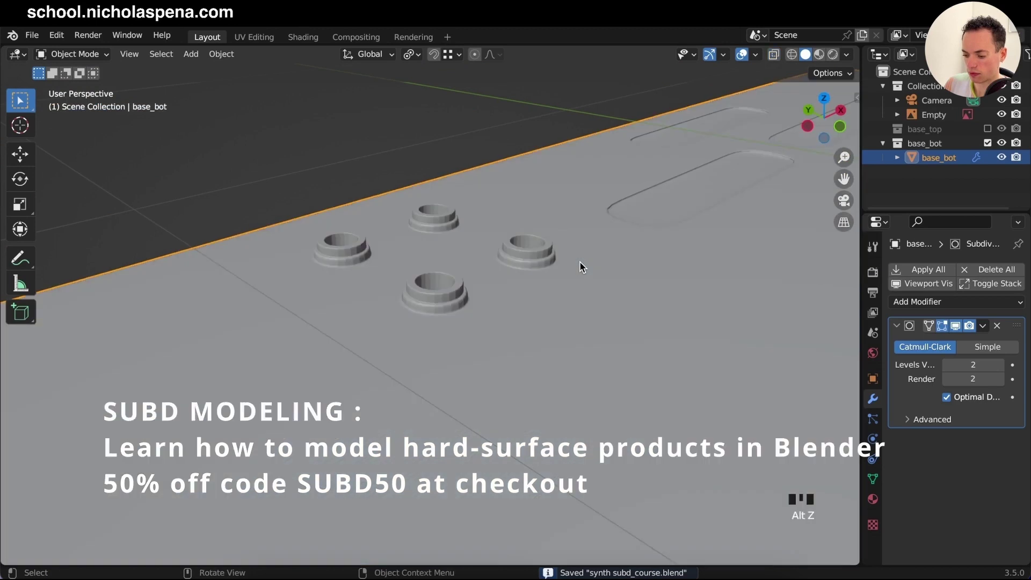
scroll(580, 267, up, 6)
key(Tab)
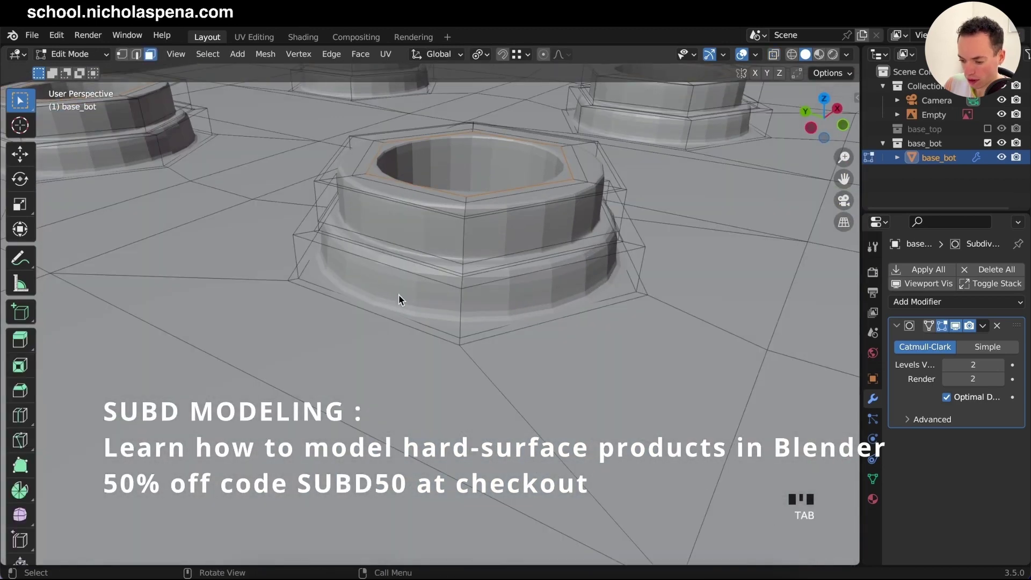
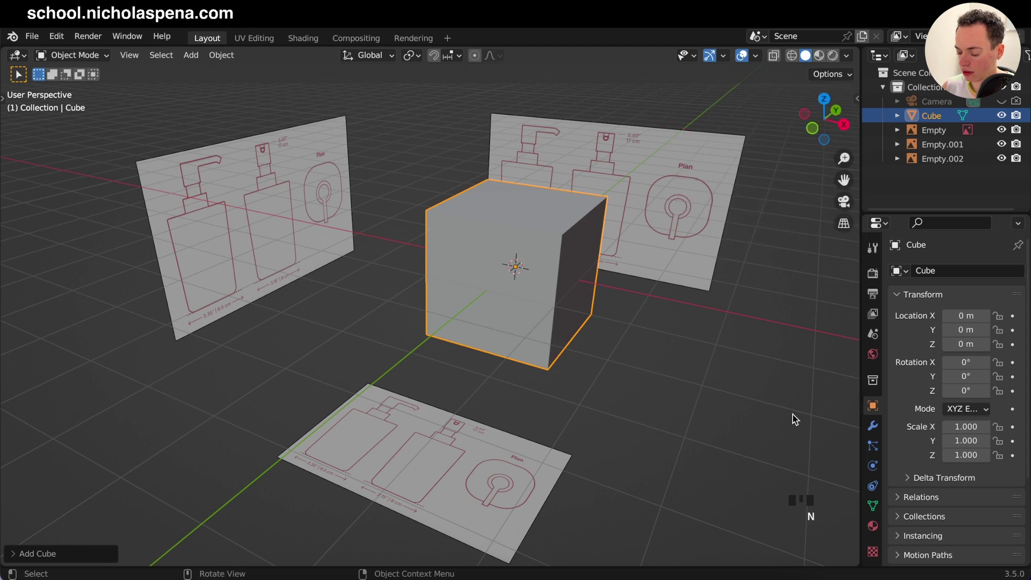
- Open the cube's mesh for editing in front orthographic view, with X-ray on so the reference drawing shows through
click(568, 266)
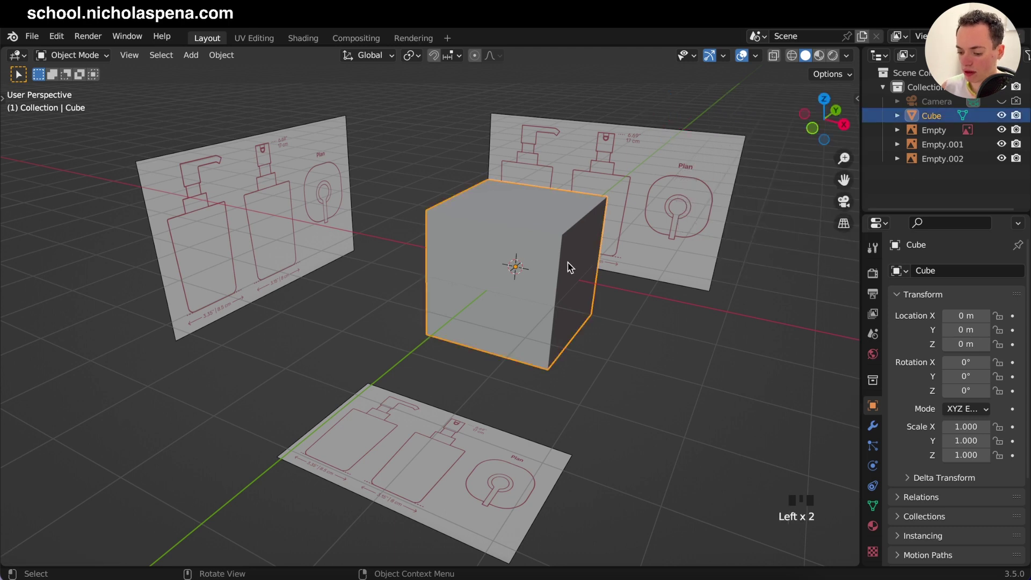
key(KP_1)
super+scroll(577, 255, up, 6)
super+scroll(577, 254, down, 3)
super+scroll(576, 254, down, 1)
shift+scroll(576, 254, right, 3)
super+scroll(517, 289, up, 3)
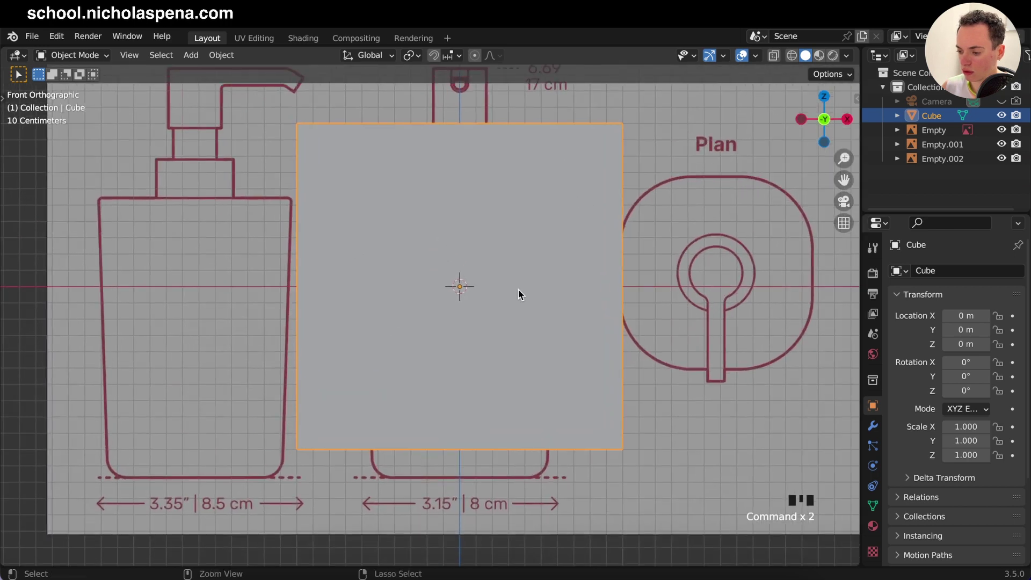
super+scroll(518, 289, down, 2)
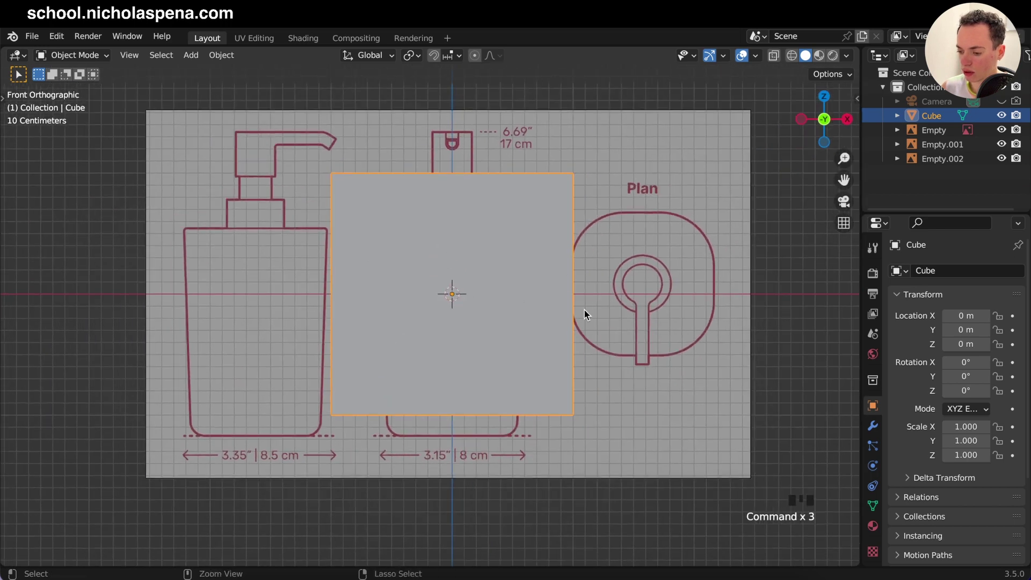
super+scroll(585, 310, up, 2)
key(Tab)
shift+scroll(688, 294, right, 2)
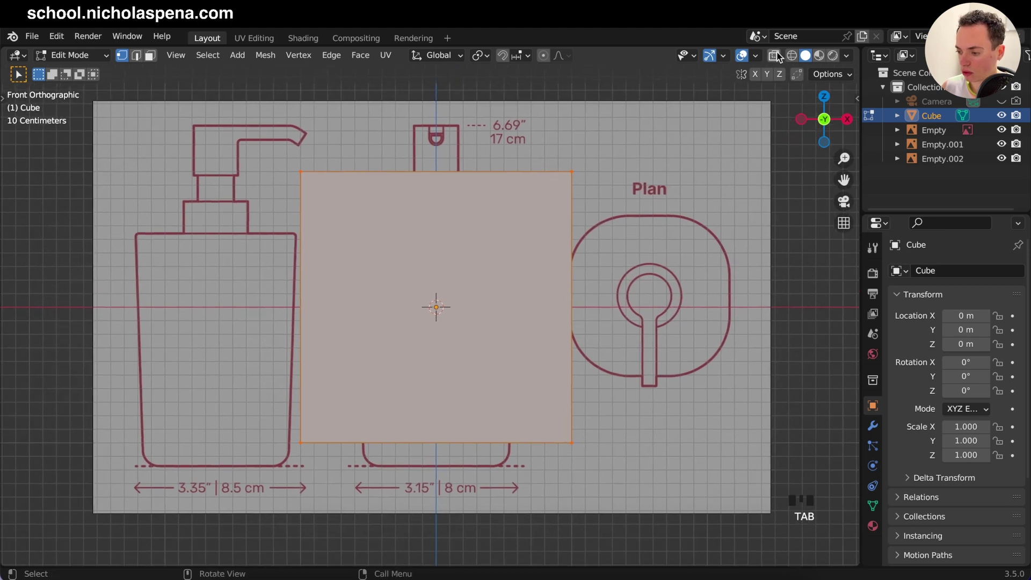
click(775, 54)
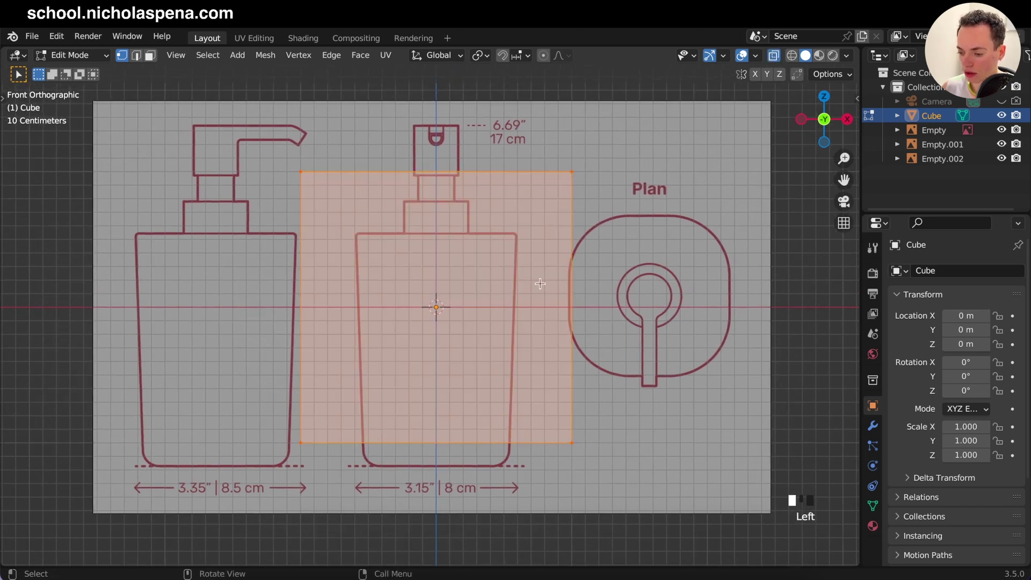
- Scale the cube along X by about 0.63 and again by about 0.99 to match the upper width of the centred bottle
key(s)
key(x)
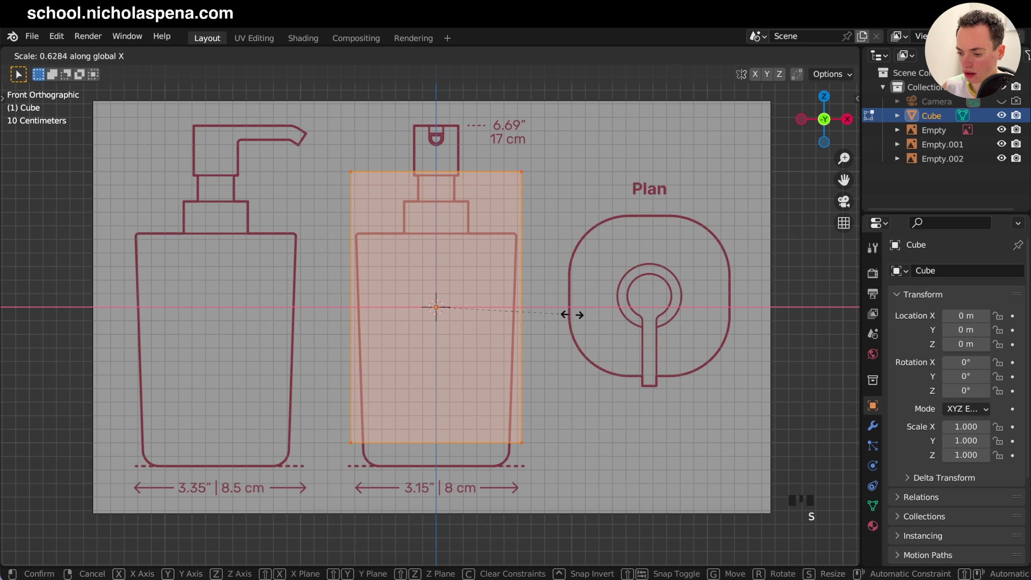
click(568, 313)
super+scroll(568, 313, up, 6)
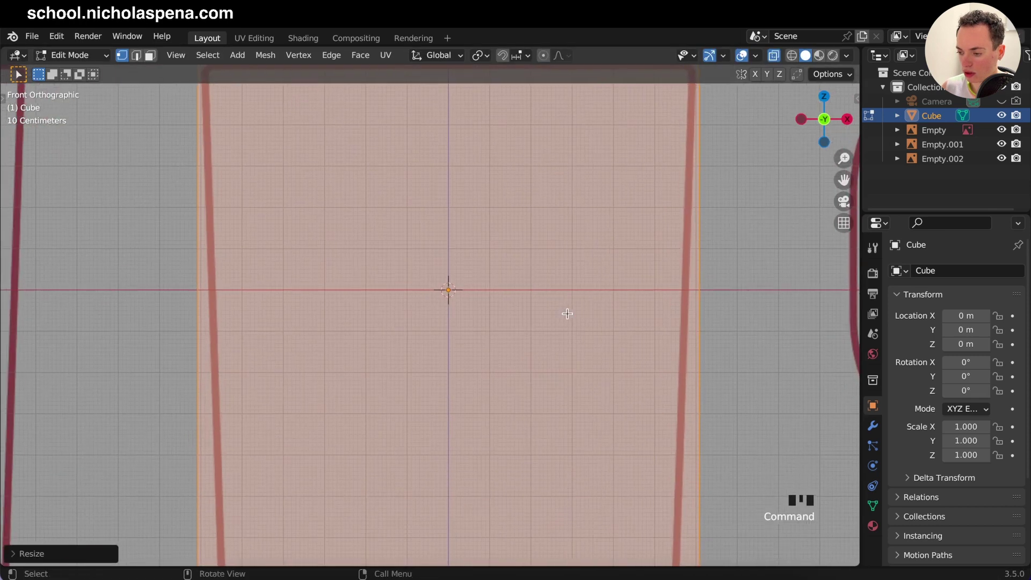
shift+scroll(568, 313, up, 3)
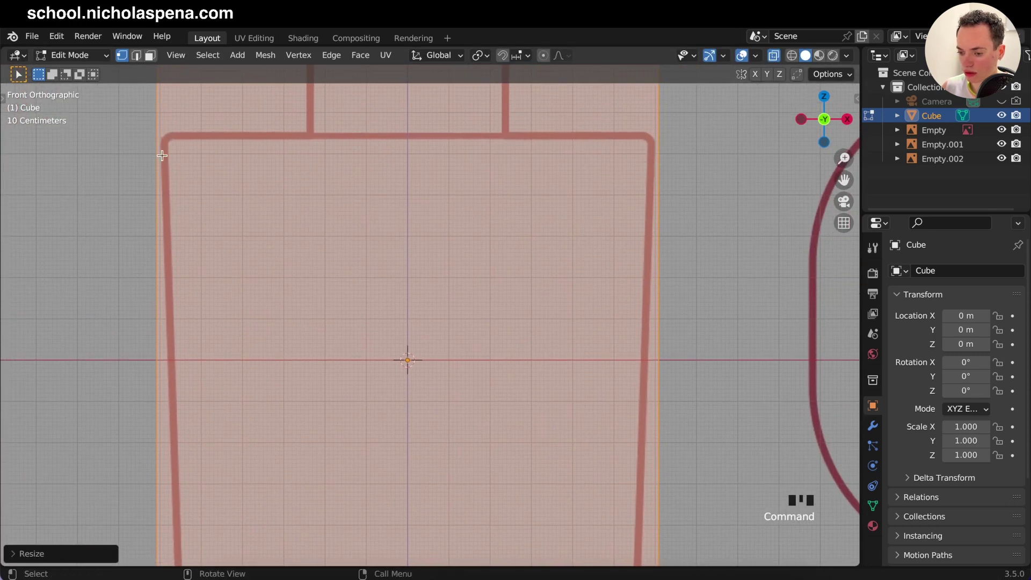
key(s)
key(x)
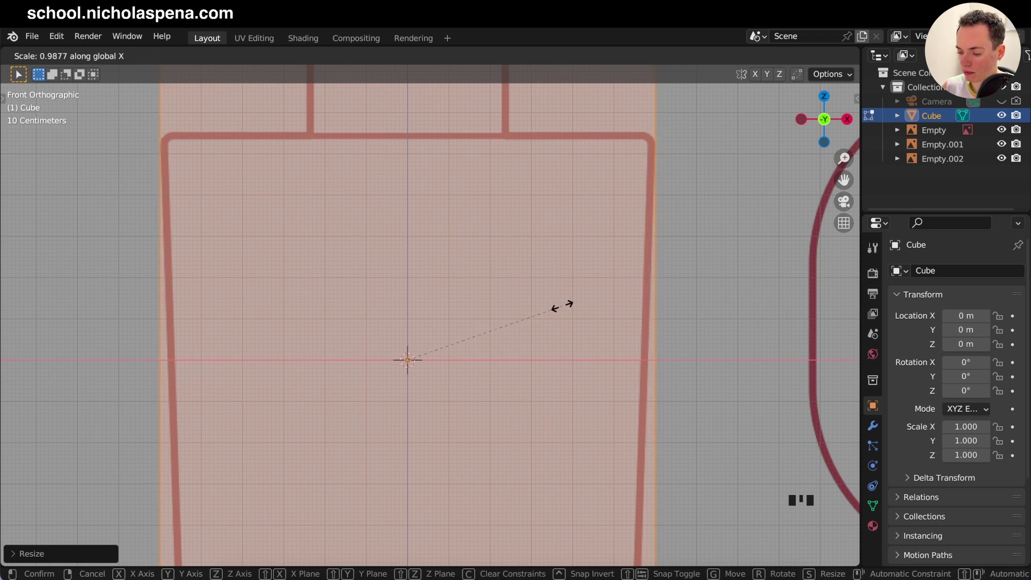
click(562, 306)
- Move the cube's bottom vertices down along Z to the bottle's dashed base line
super+scroll(562, 306, down, 6)
shift+scroll(550, 312, down, 2)
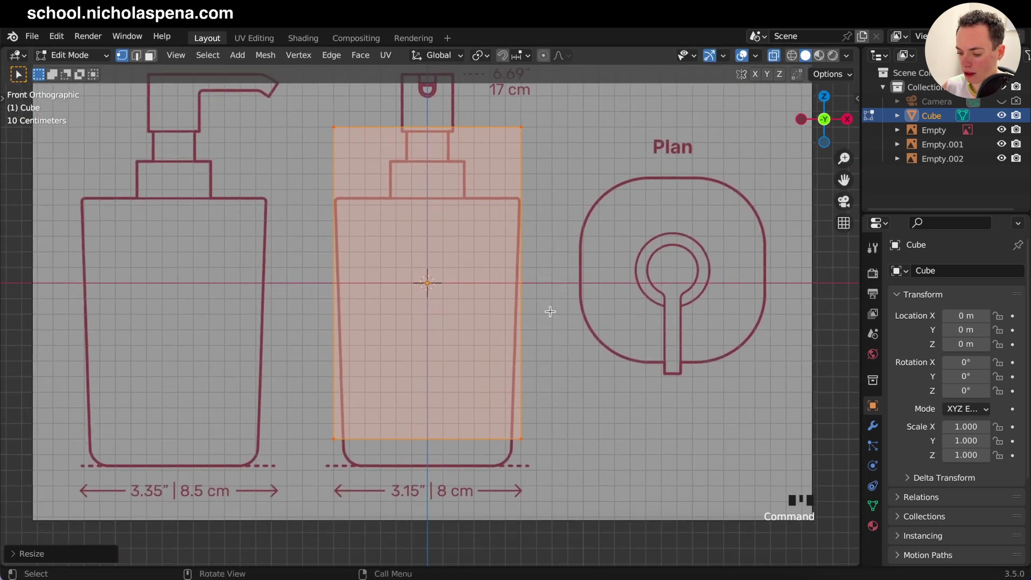
drag(302, 409, 568, 492)
super+scroll(567, 492, up, 3)
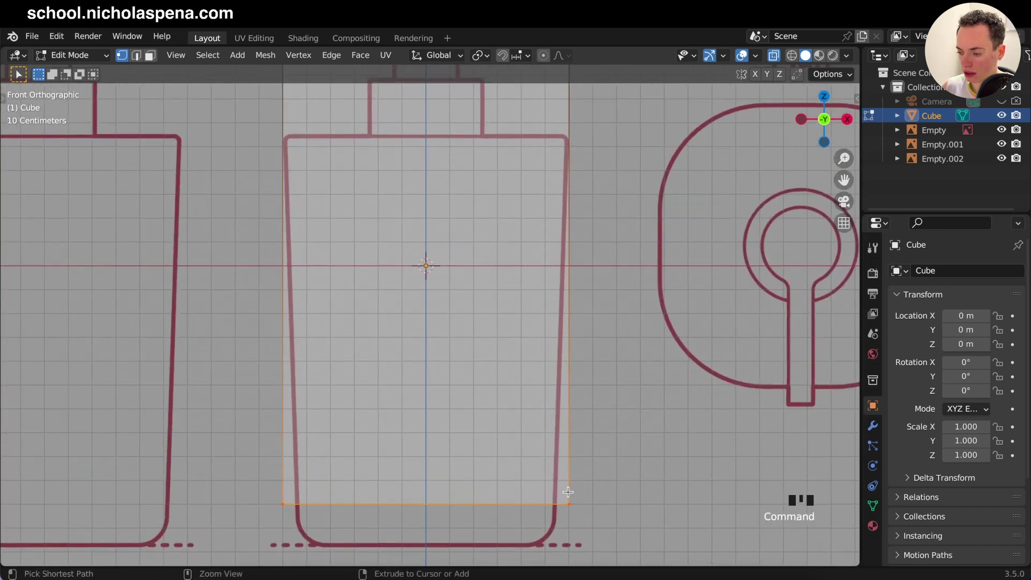
shift+scroll(568, 492, down, 3)
shift+scroll(568, 491, down, 2)
key(g)
key(z)
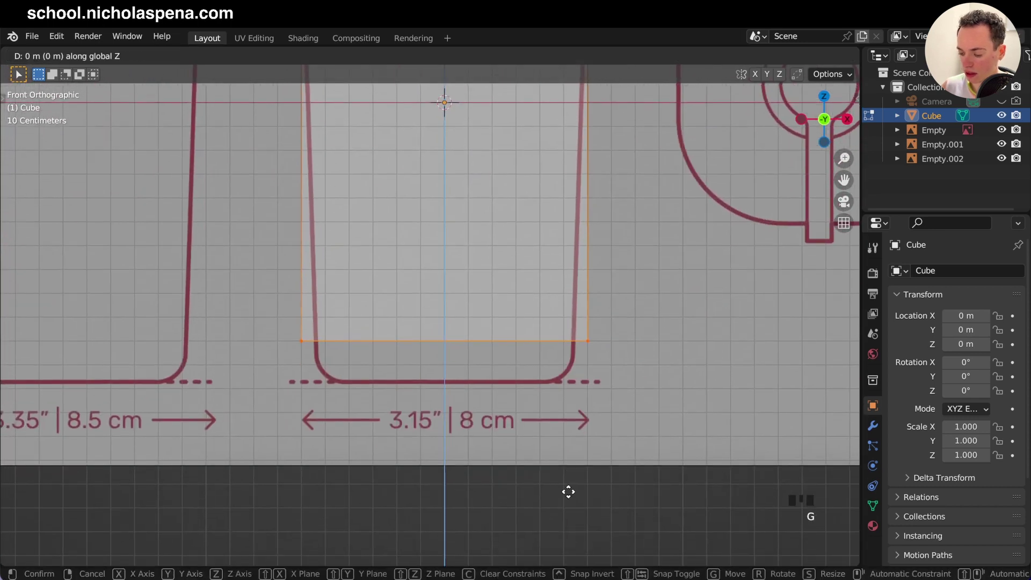
click(570, 534)
- Scale the bottom vertices along X by about 0.91 so the sides follow the bottle's taper
super+scroll(568, 533, up, 3)
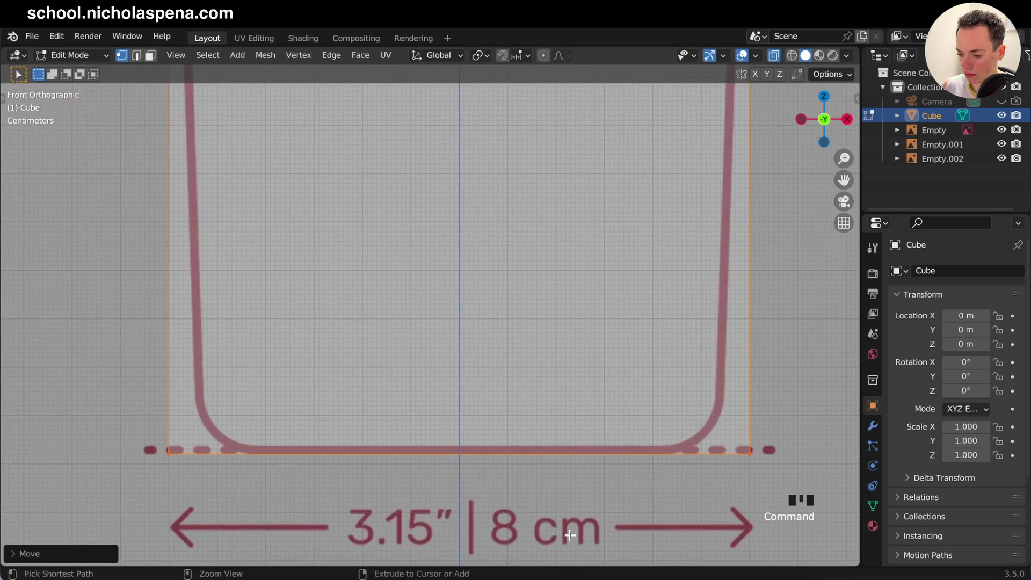
scroll(564, 403, right, 2)
key(s)
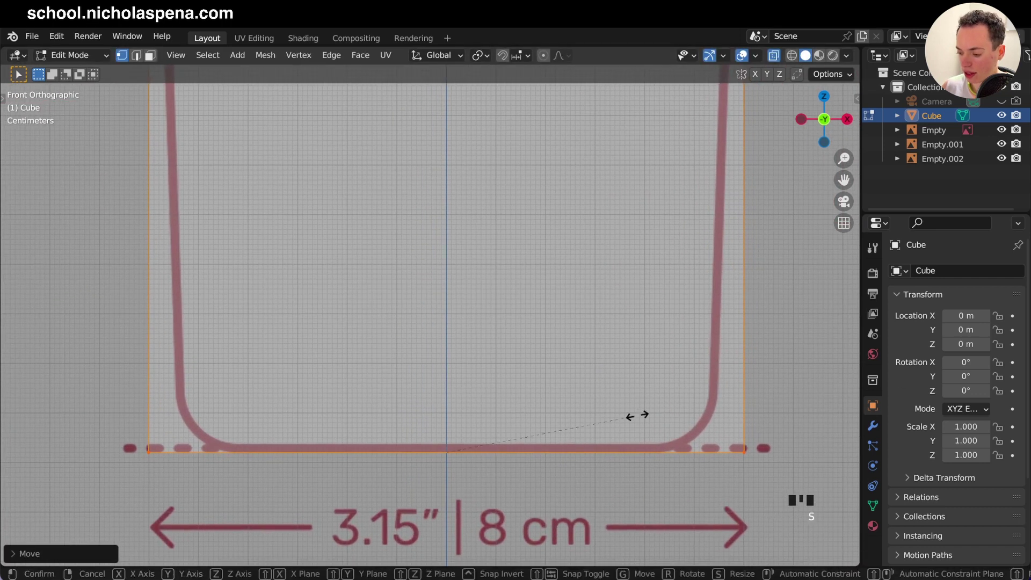
key(x)
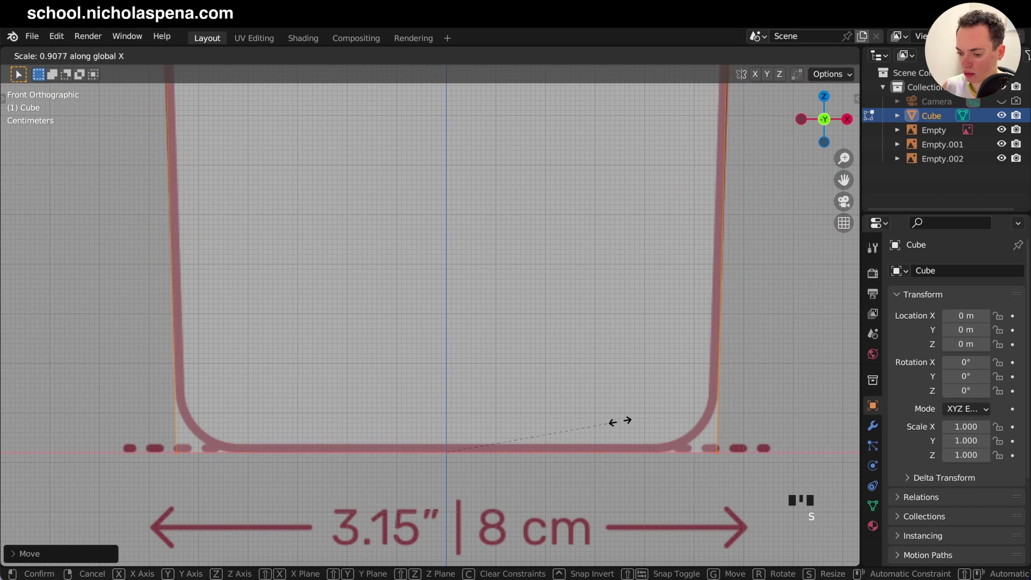
click(621, 421)
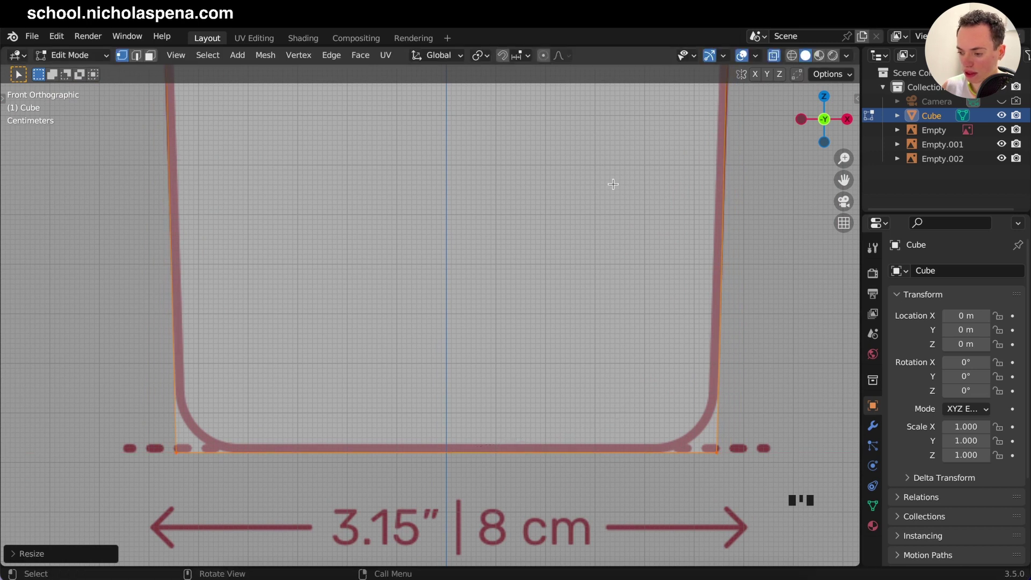
- Move the cube's top vertices down along Z to the upper edge of the bottle body, below the pump collar
scroll(681, 158, down, 4)
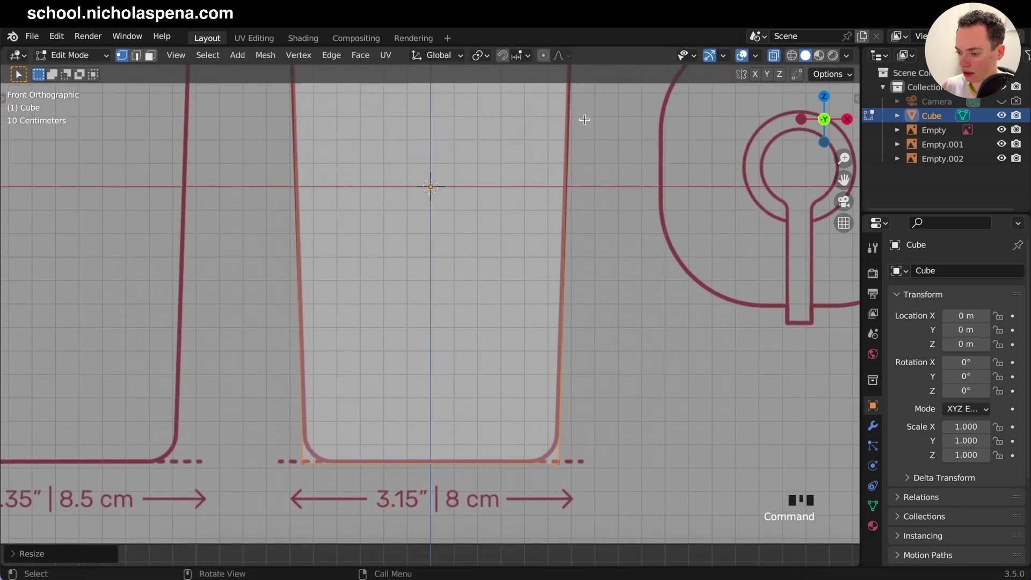
scroll(603, 215, up, 6)
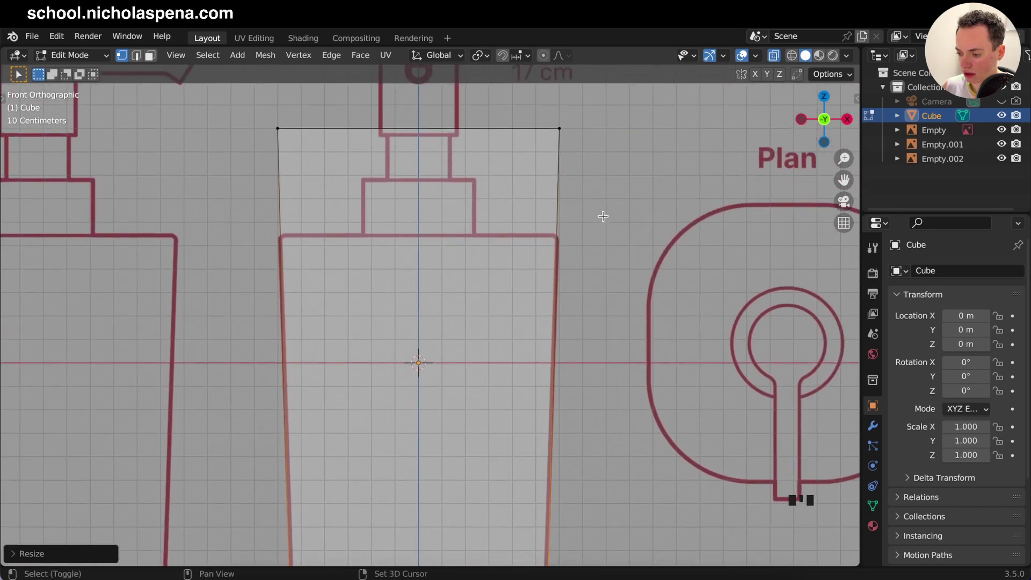
click(624, 192)
scroll(628, 193, up, 3)
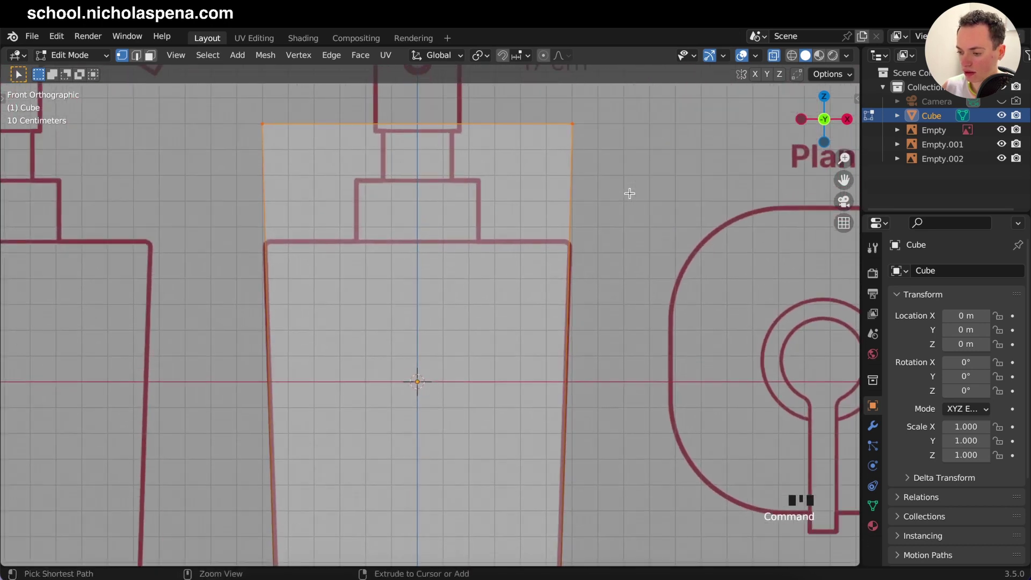
key(g)
key(z)
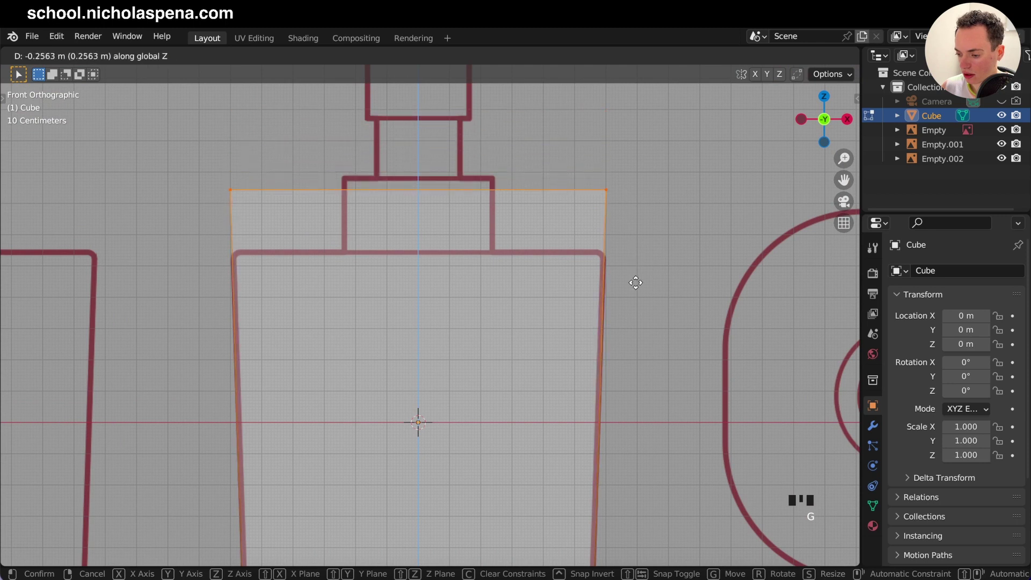
click(638, 334)
scroll(636, 317, up, 4)
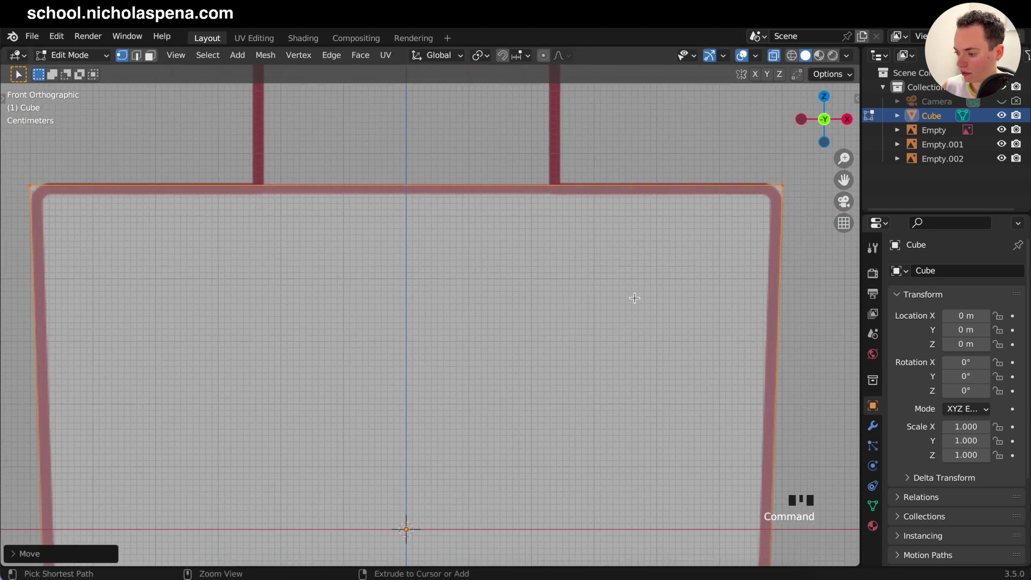
- Scale the whole cube along Y by about 0.55 to roughly match the centred bottle's width in the side view
scroll(634, 297, down, 1)
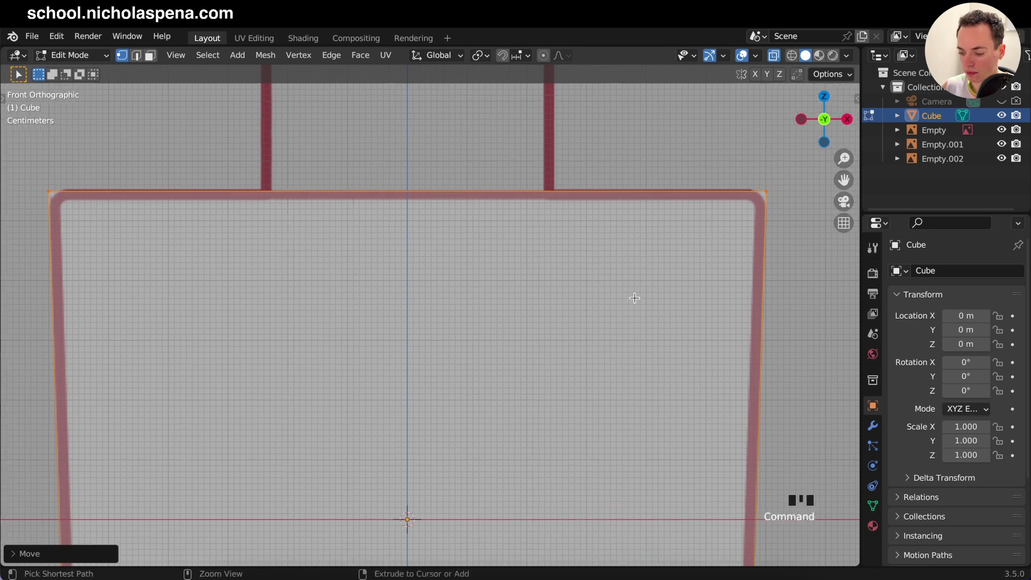
scroll(634, 298, down, 3)
shift+scroll(634, 297, down, 6)
shift+scroll(634, 297, up, 5)
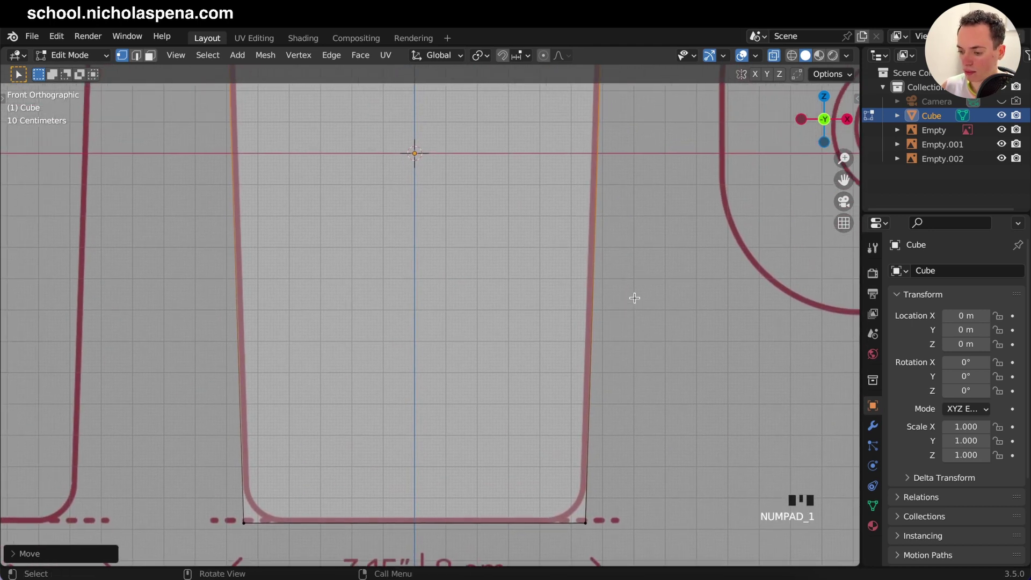
key(KP_3)
super+scroll(629, 296, down, 5)
super+scroll(629, 296, up, 1)
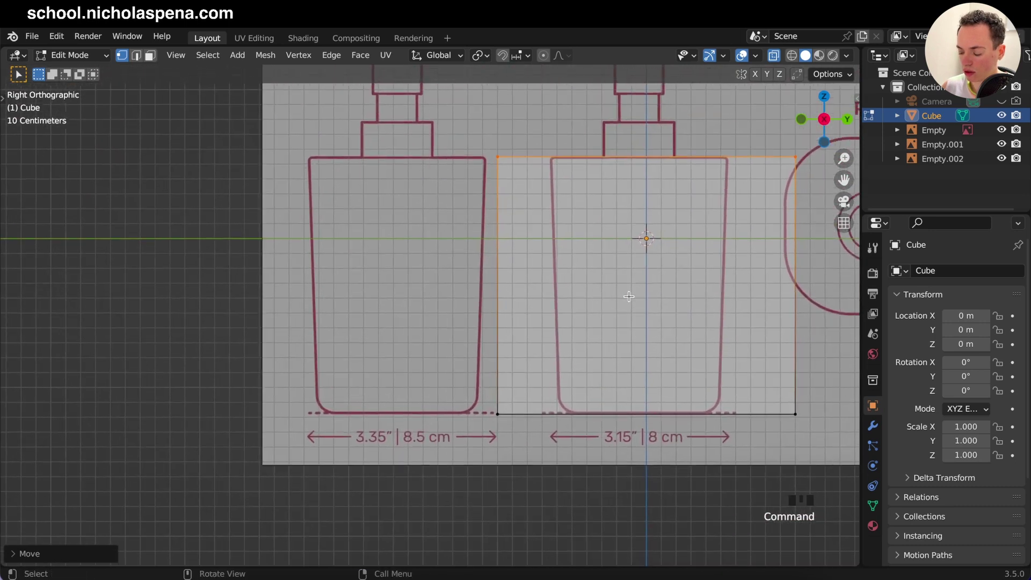
shift+scroll(629, 296, right, 6)
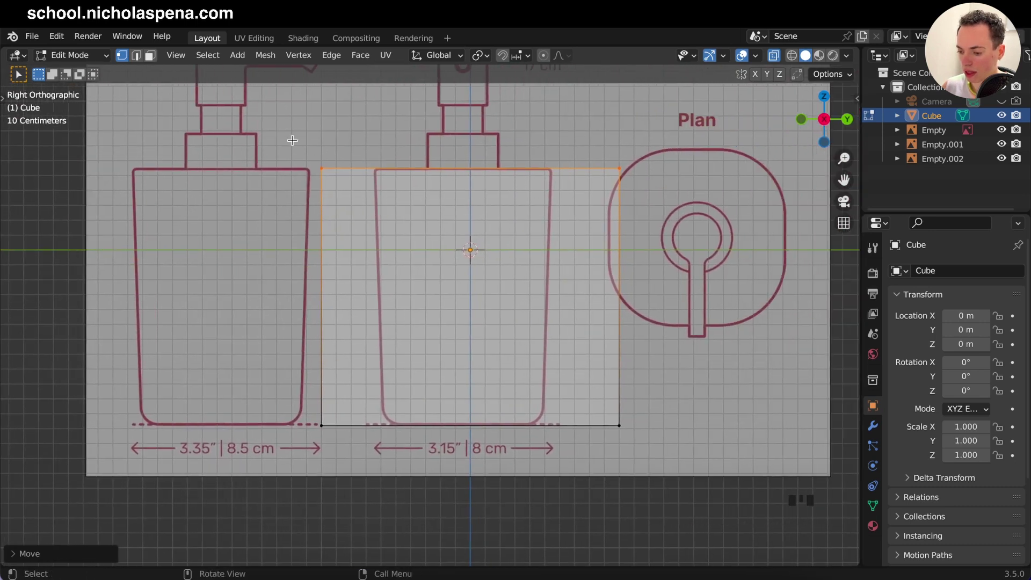
key(a)
super+scroll(586, 299, up, 3)
shift+scroll(587, 300, right, 2)
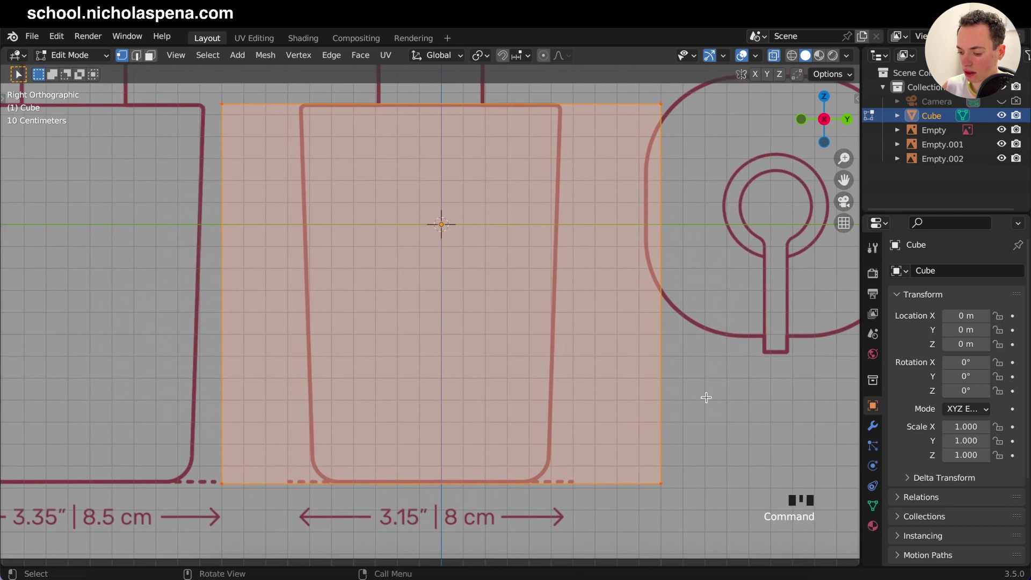
key(s)
key(y)
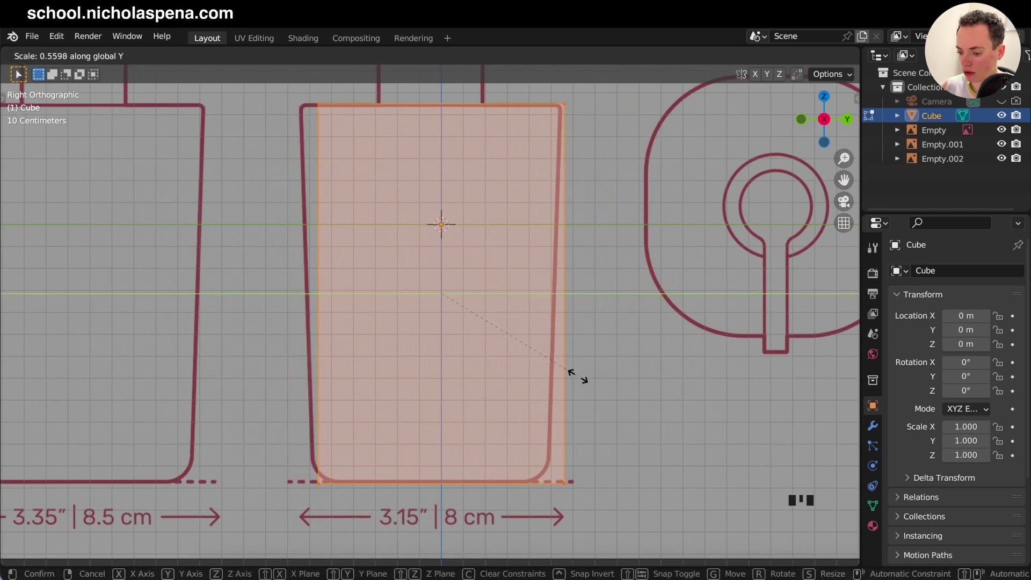
click(573, 373)
click(669, 389)
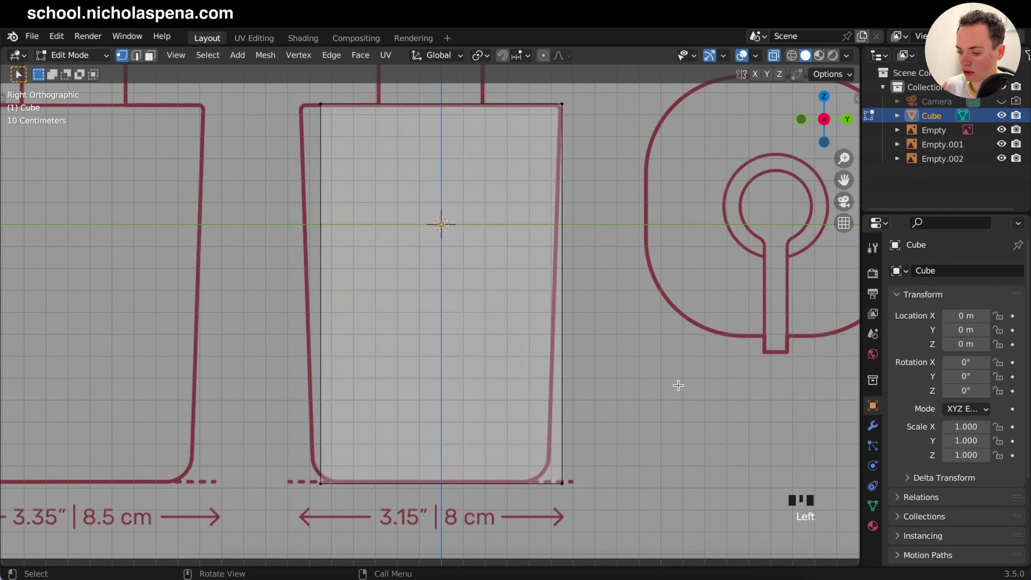
- Move the side reference image (Empty.002) along Y by about 0.05 m to centre its bottle on the cube
shift+scroll(678, 385, right, 2)
key(Tab)
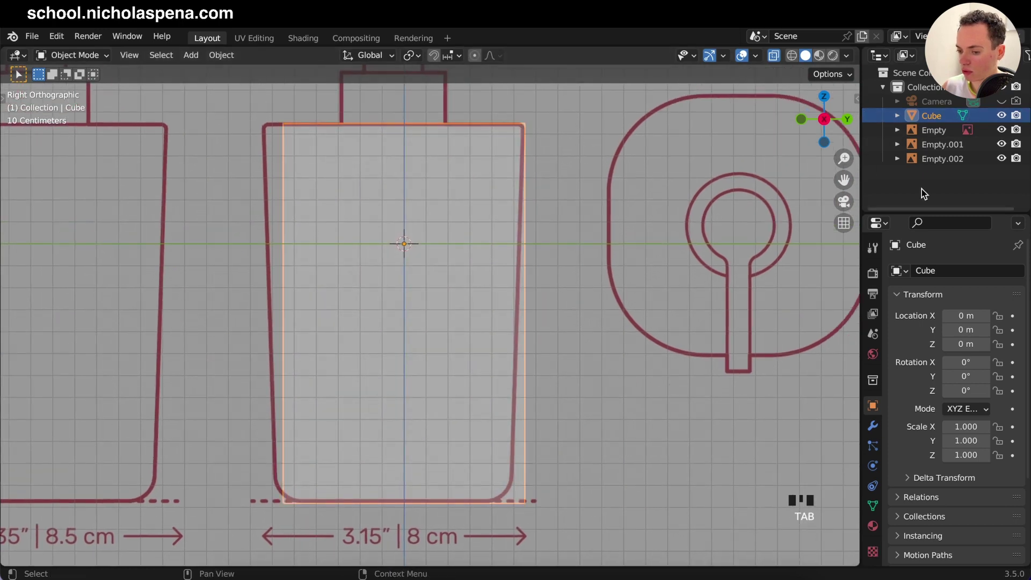
click(707, 297)
click(685, 325)
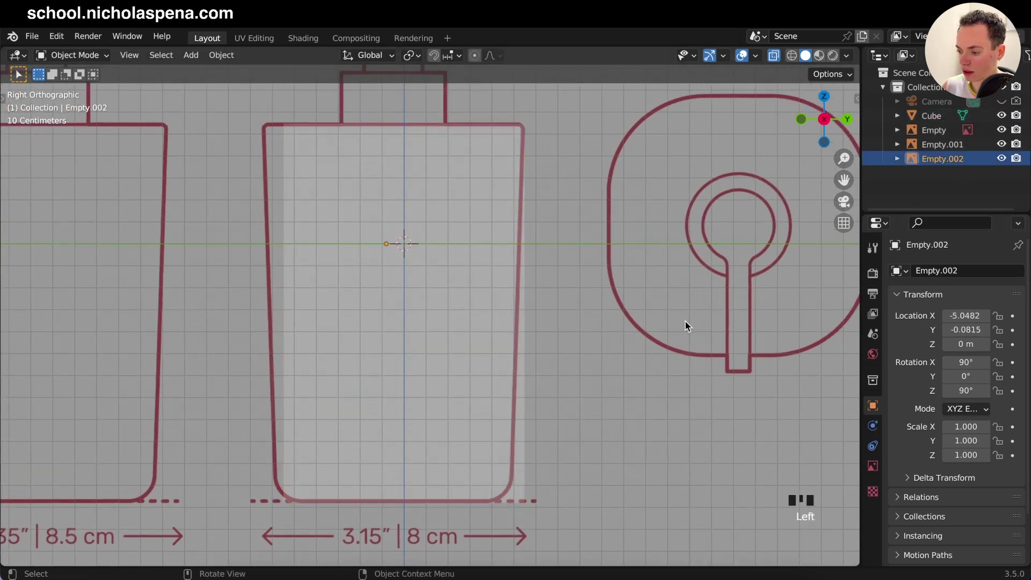
click(940, 158)
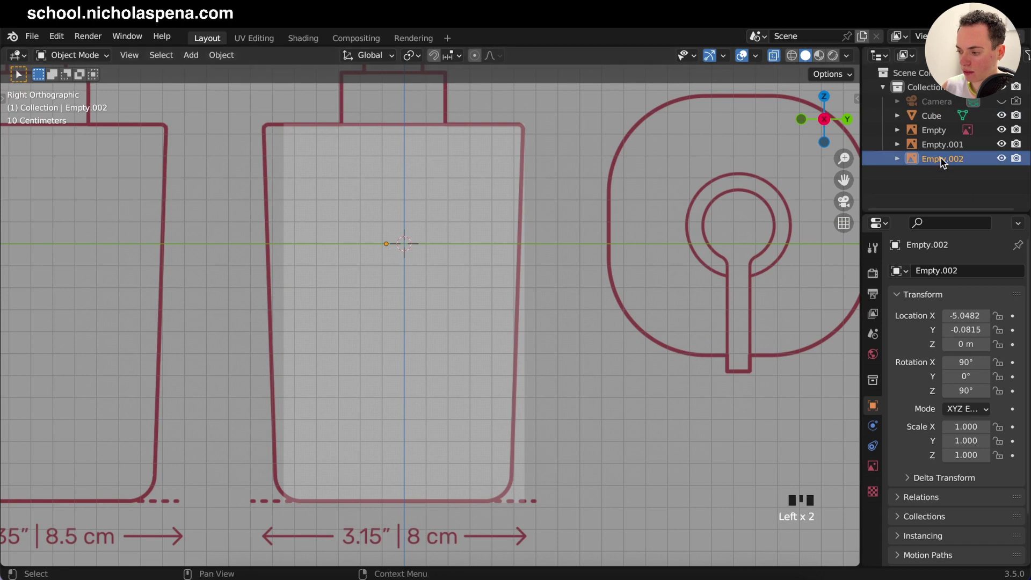
scroll(568, 325, up, 2)
key(g)
key(y)
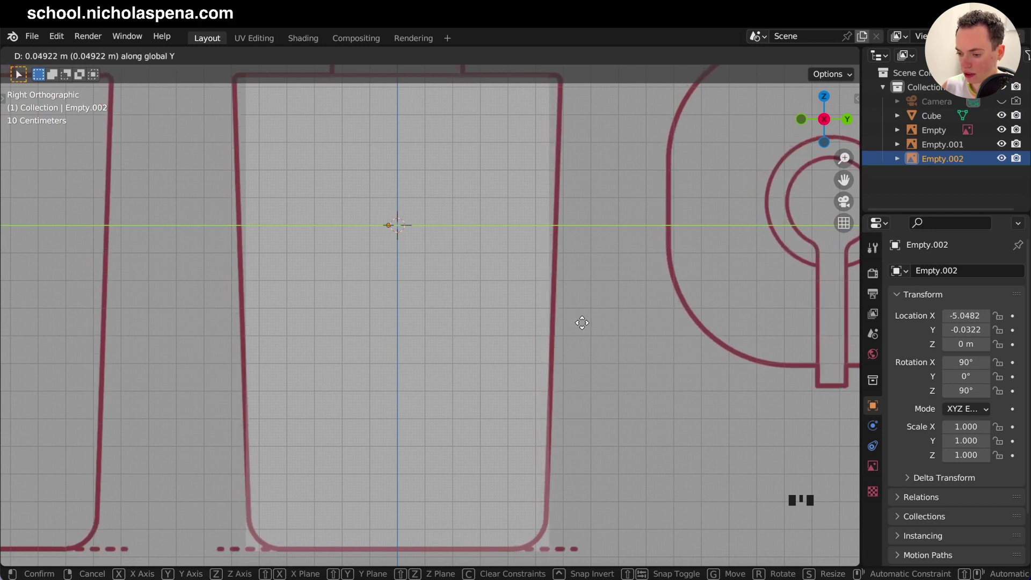
click(582, 323)
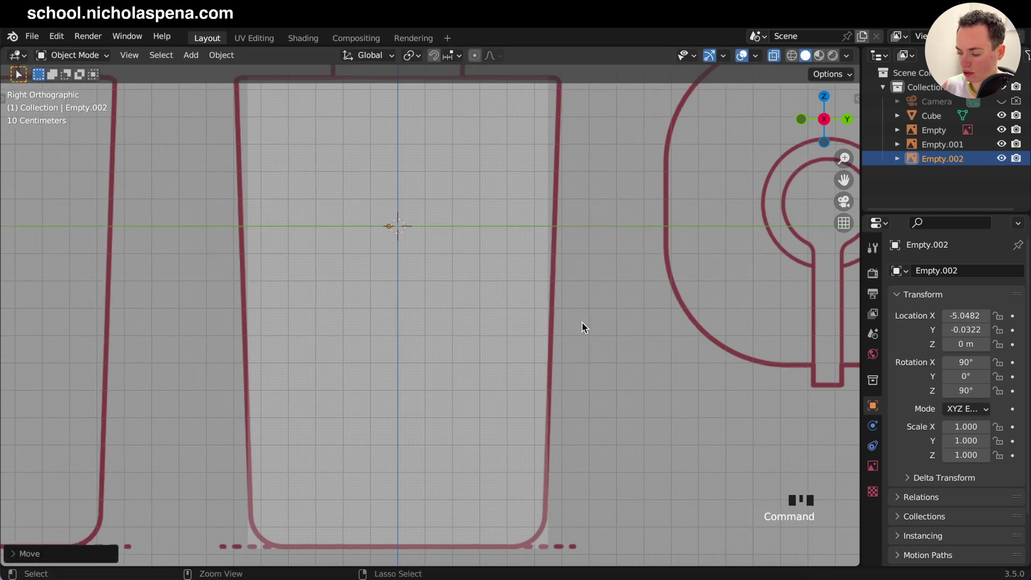
- Scale the cube's top vertices outward along Y to match the bottle's upper width in the side view
scroll(582, 322, down, 2)
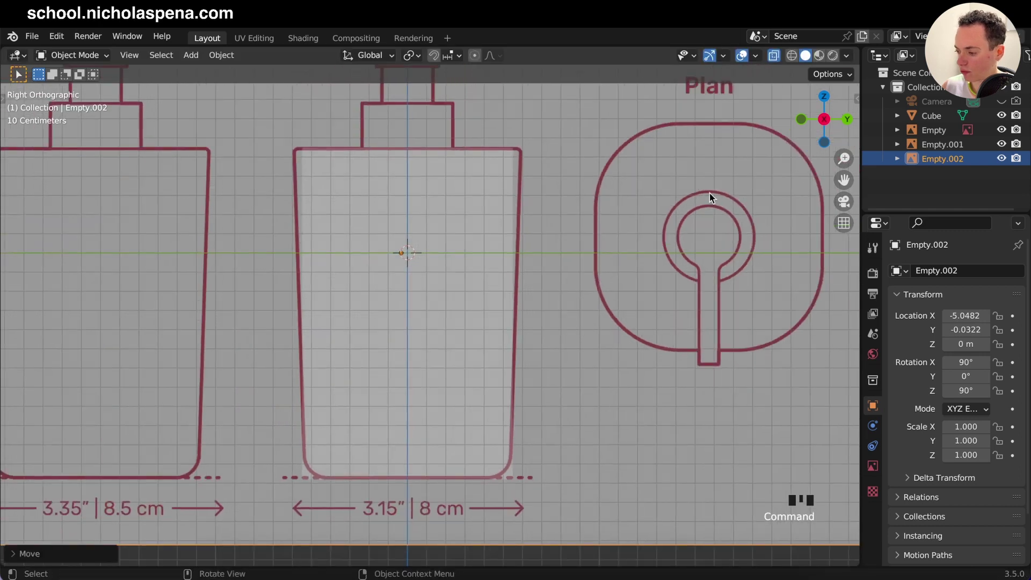
click(935, 115)
key(Tab)
scroll(619, 253, up, 1)
super+scroll(619, 253, up, 3)
super+scroll(620, 253, down, 1)
shift+scroll(620, 253, up, 4)
drag(193, 147, 615, 237)
key(s)
key(x)
key(y)
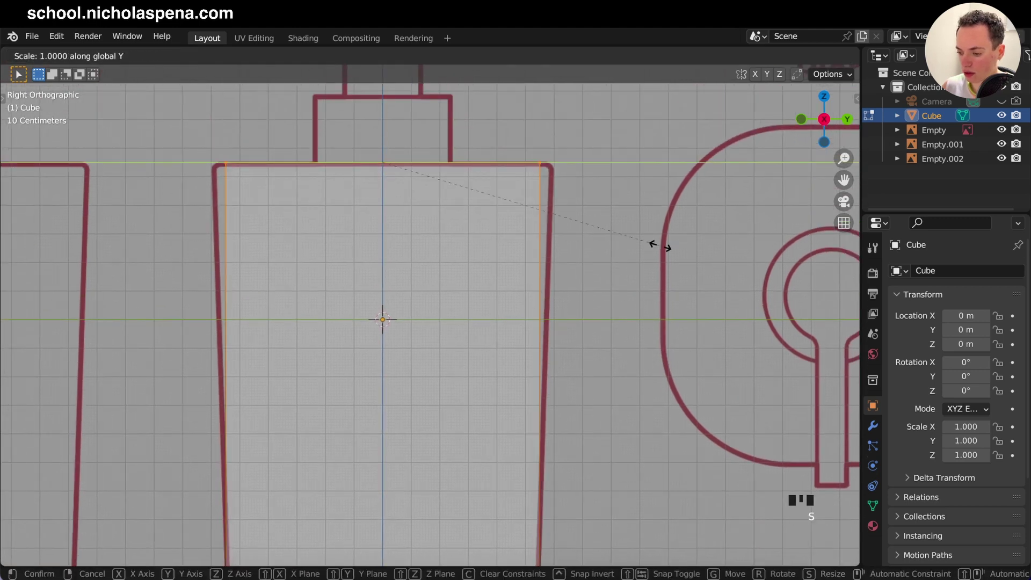
click(689, 252)
- Scale the cube's bottom vertices along Y by about 0.99 to match the bottle's base width in the side view
shift+scroll(689, 253, down, 10)
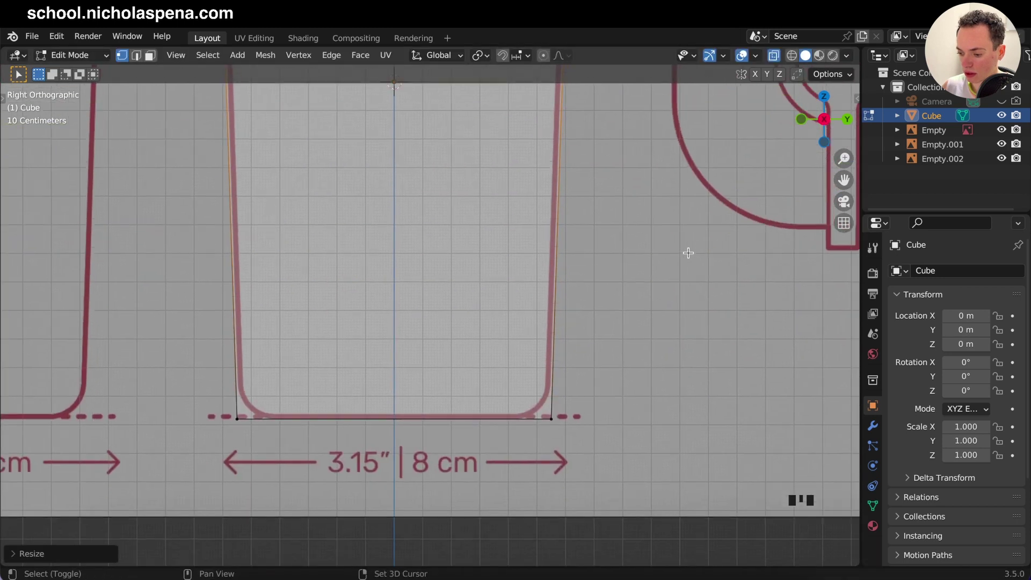
drag(184, 389, 672, 469)
scroll(674, 470, up, 1)
key(s)
key(y)
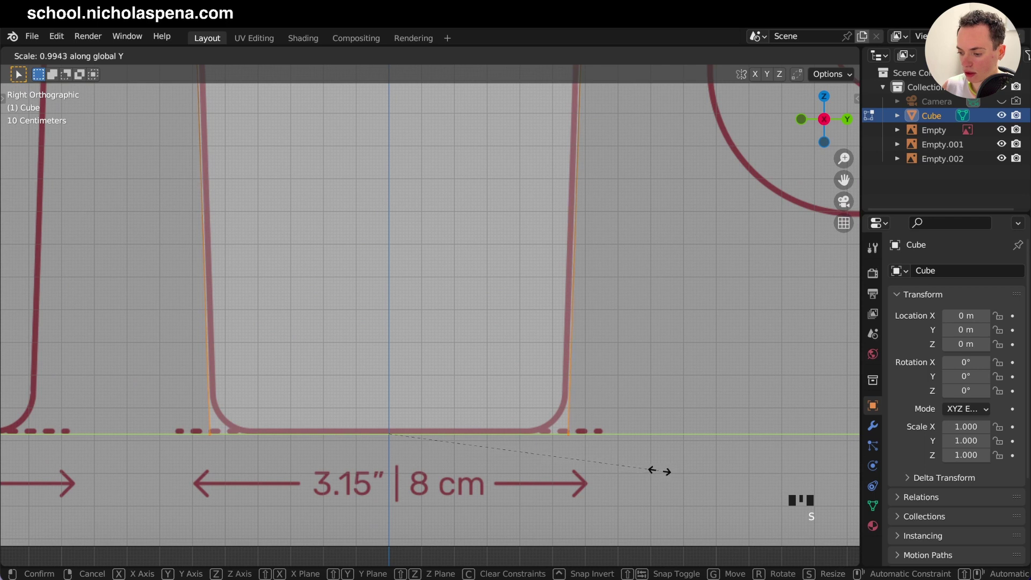
click(658, 471)
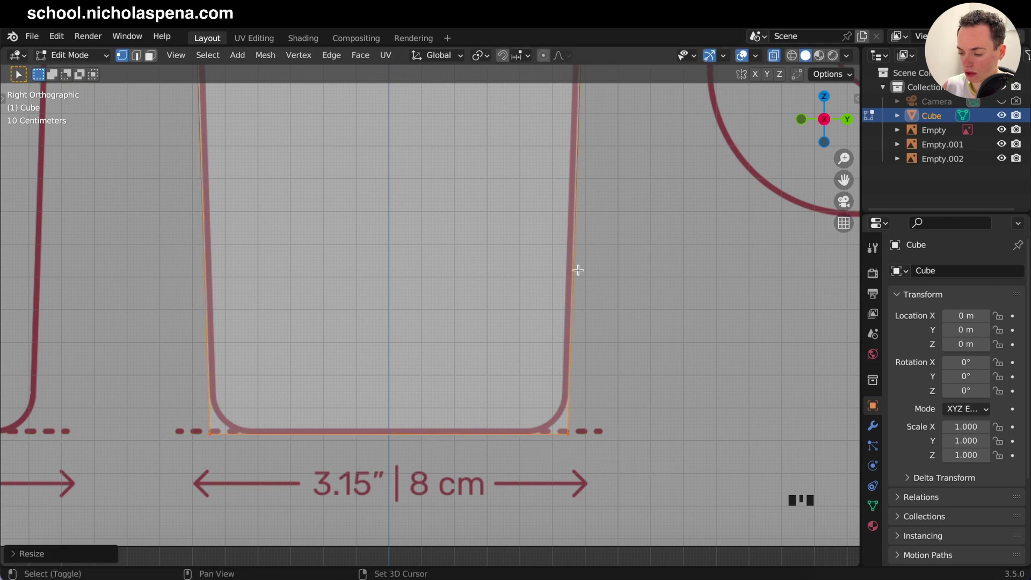
- Select the cube's four vertical corner edges in edge selection mode
shift+scroll(577, 270, up, 12)
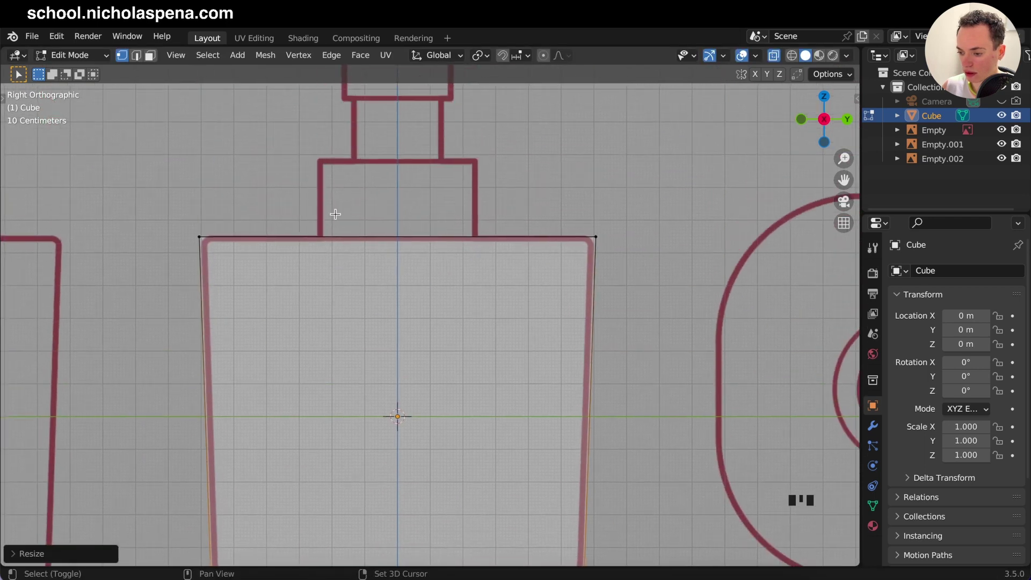
scroll(643, 337, down, 6)
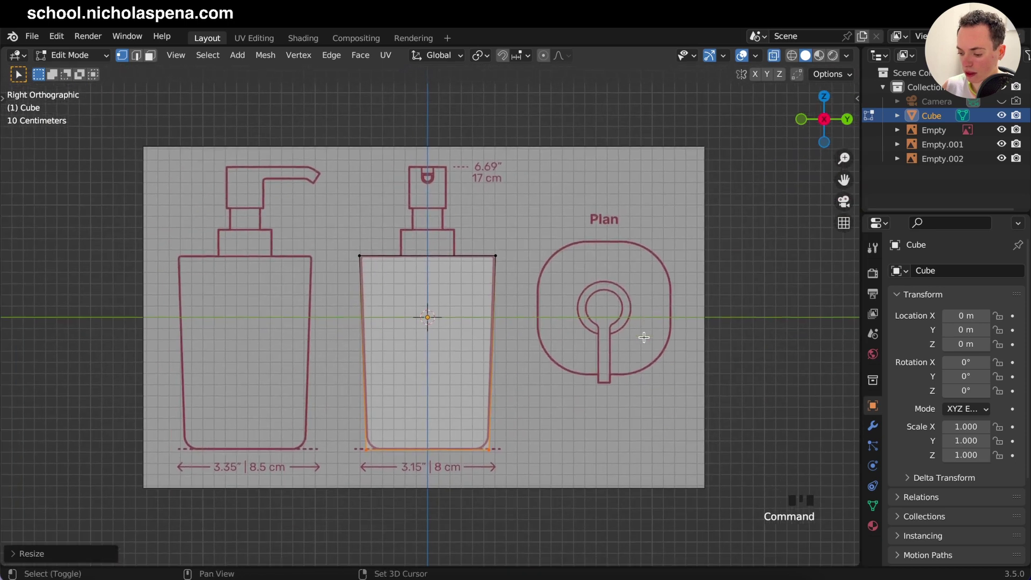
key(KP_7)
ctrl+scroll(643, 337, up, 4)
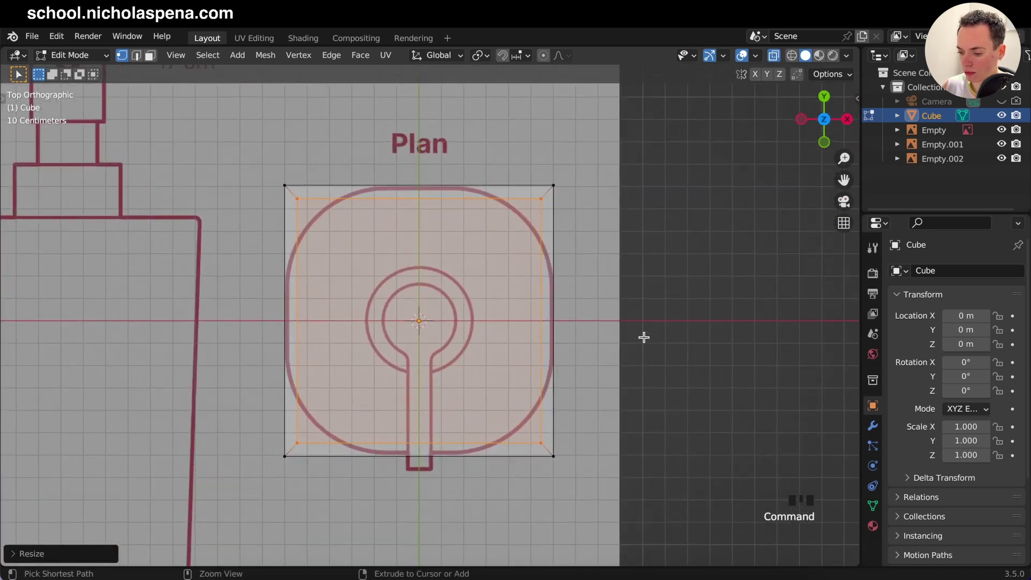
ctrl+scroll(644, 337, up, 3)
ctrl+scroll(643, 337, down, 1)
click(643, 337)
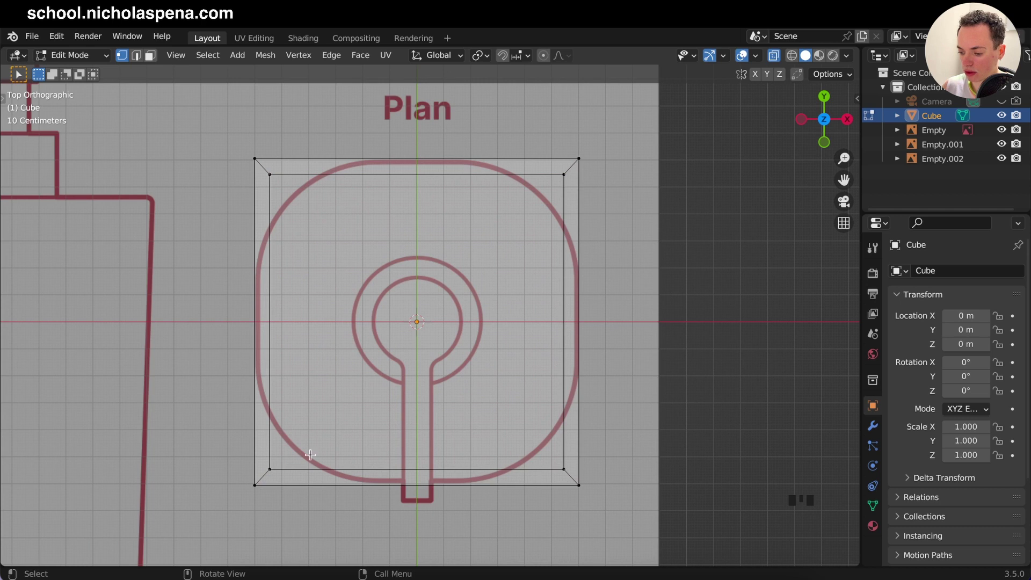
click(137, 58)
scroll(538, 315, down, 10)
super+scroll(540, 320, down, 5)
click(530, 349)
shift+click(292, 391)
shift+click(354, 357)
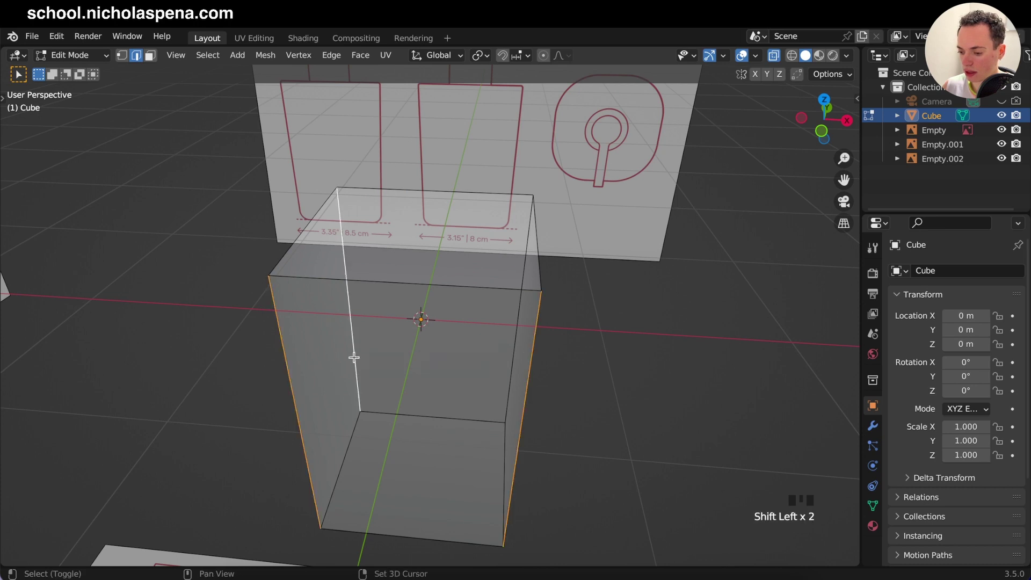
shift+click(511, 358)
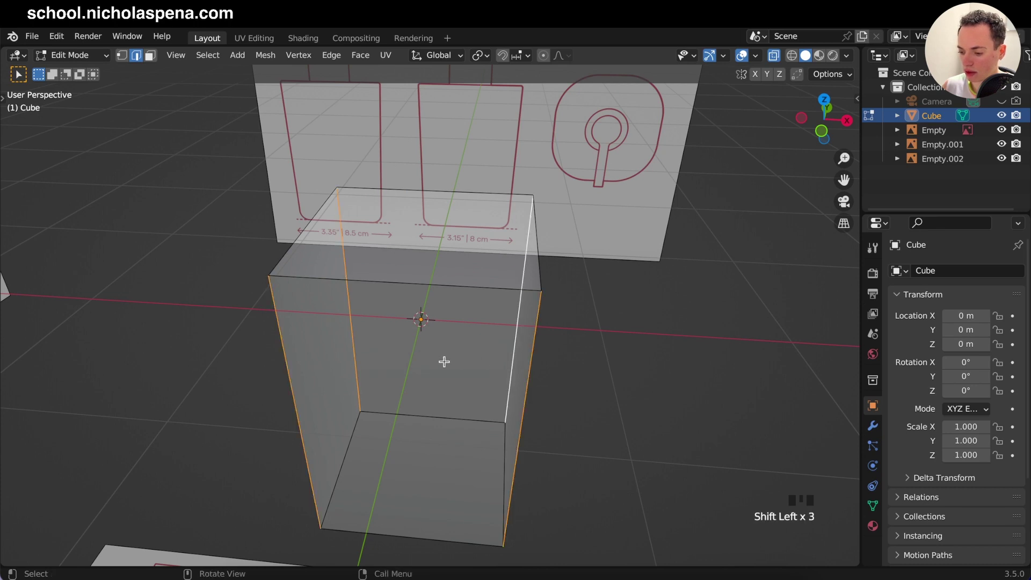
- Apply the cube's scale in Object Mode, and return to Edit Mode in the top view
key(KP_7)
scroll(444, 361, up, 1)
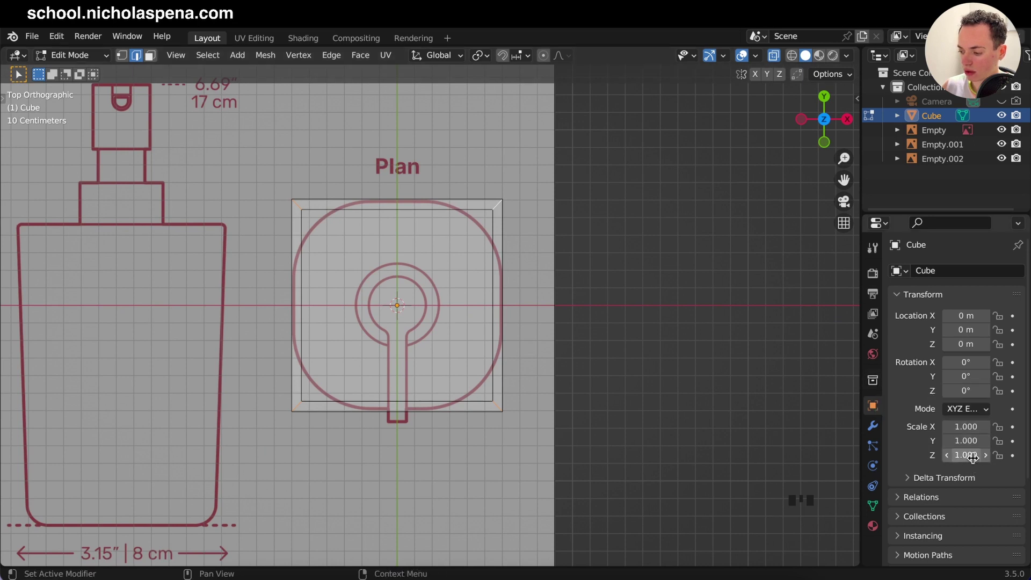
scroll(586, 331, up, 2)
super+scroll(585, 331, down, 1)
shift+scroll(585, 332, left, 2)
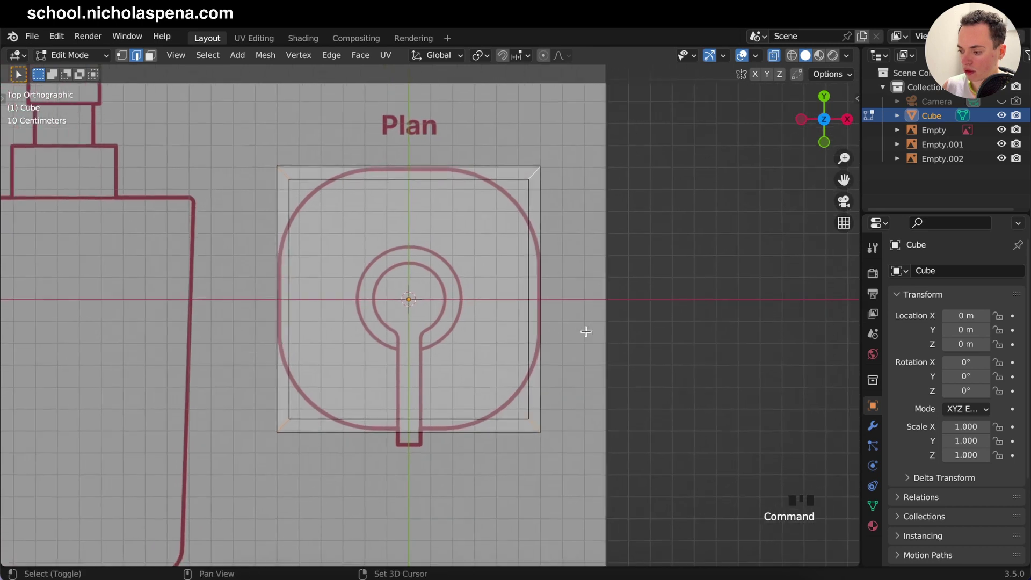
click(243, 57)
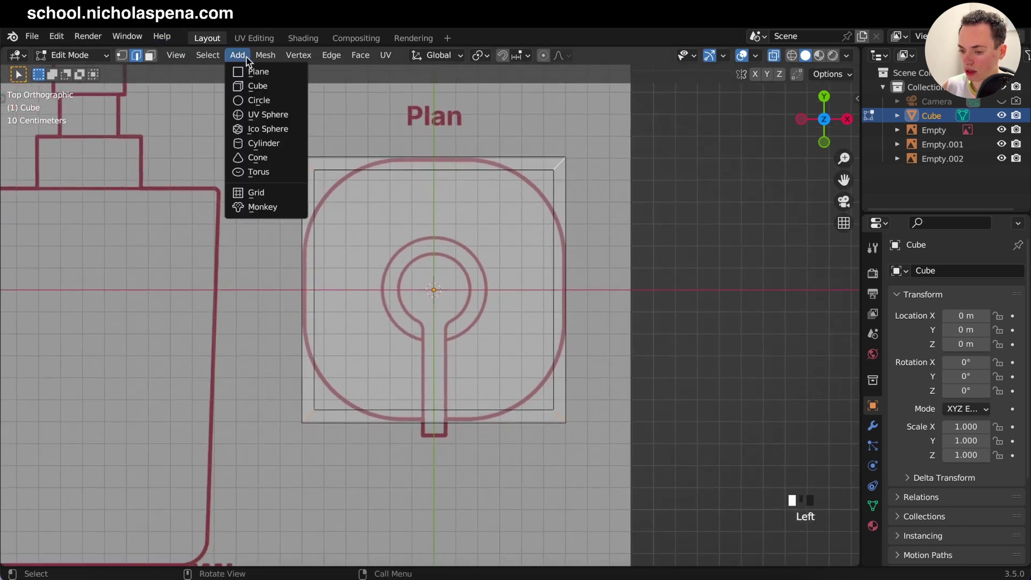
mouse_move(209, 58)
click(923, 116)
key(Tab)
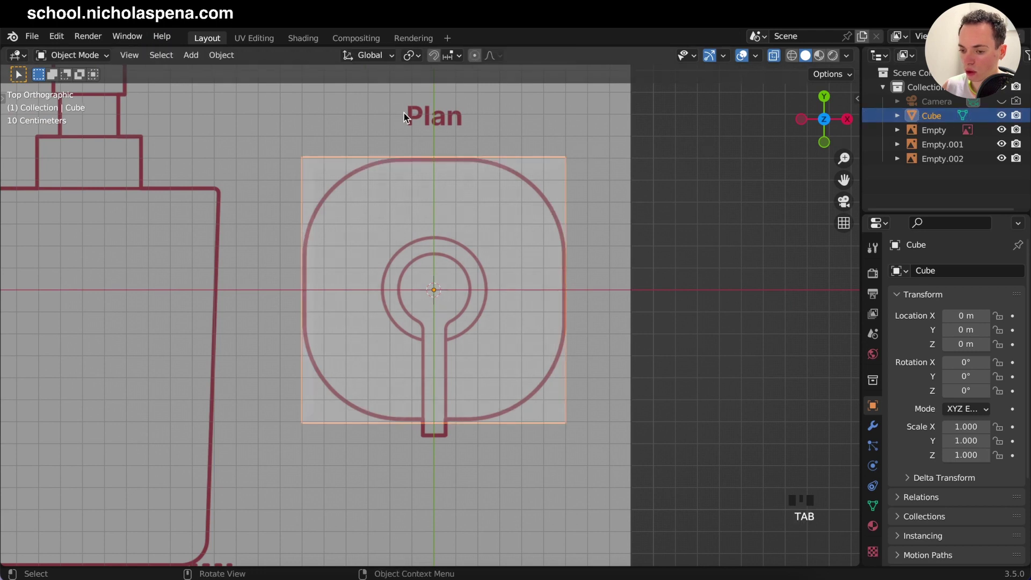
click(224, 55)
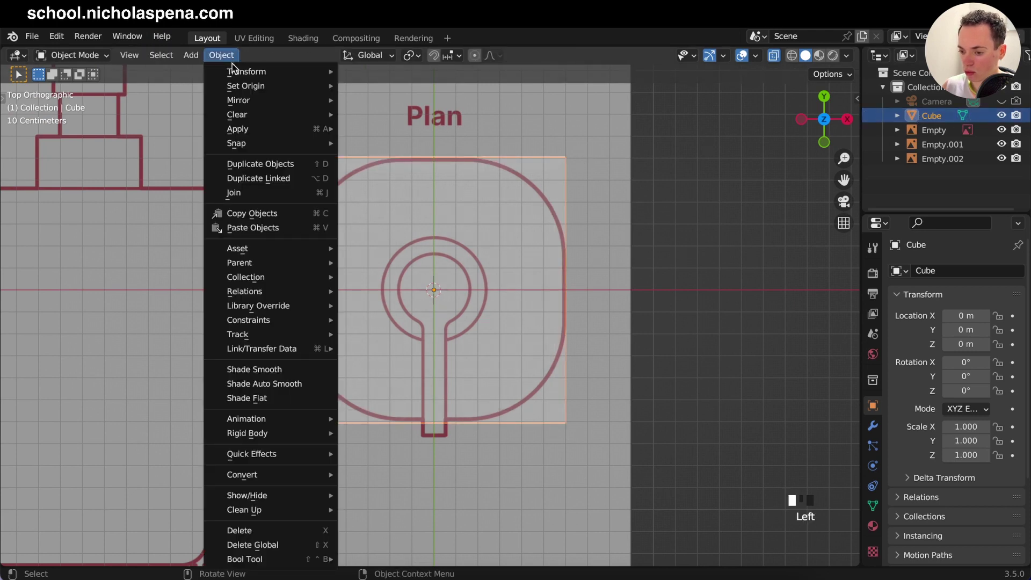
mouse_move(254, 131)
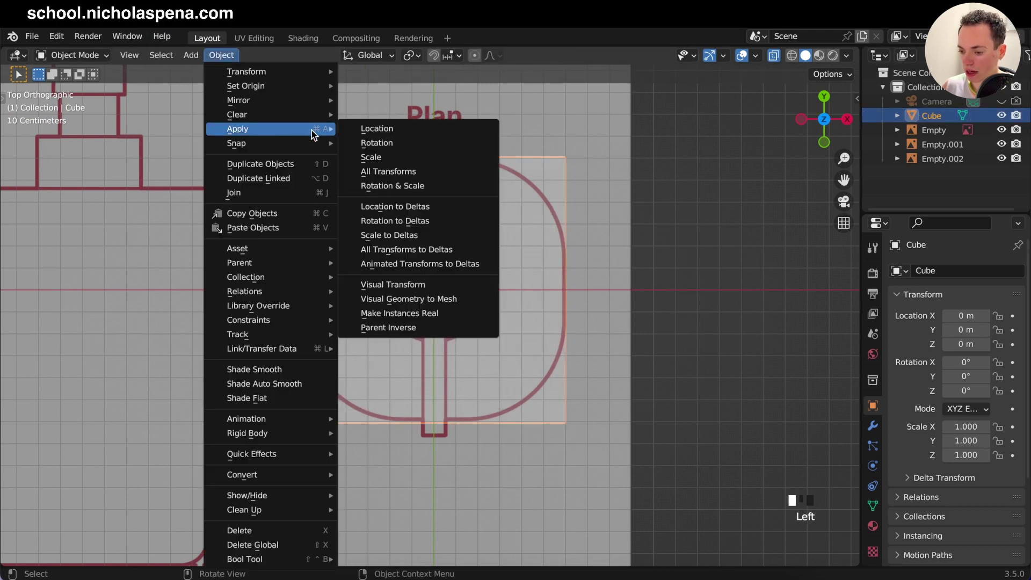
click(366, 158)
key(Tab)
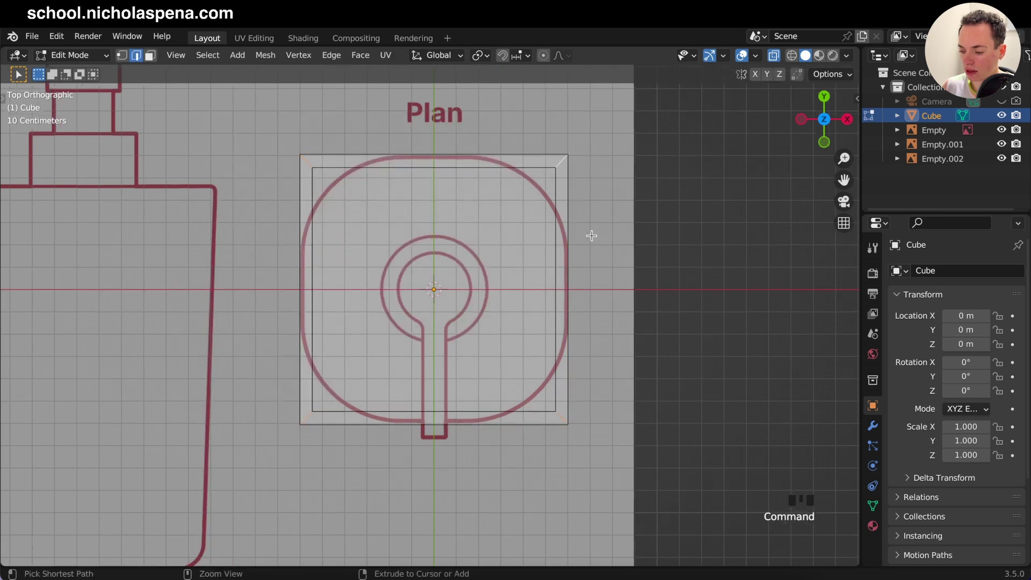
scroll(591, 235, up, 2)
scroll(592, 235, down, 1)
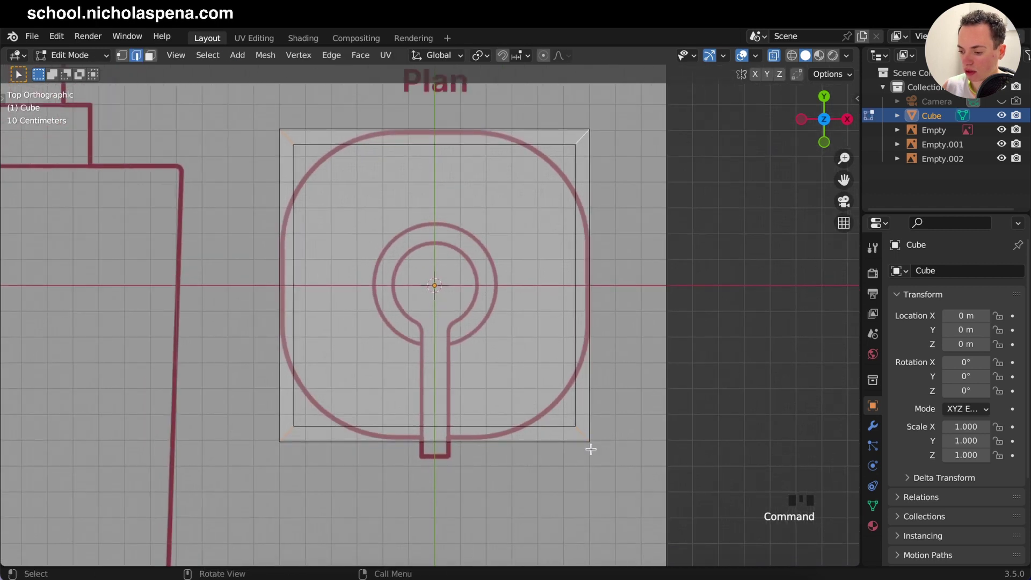
shift+middle_drag(572, 315, 550, 325)
key(ctrl+b)
scroll(682, 330, up, 1)
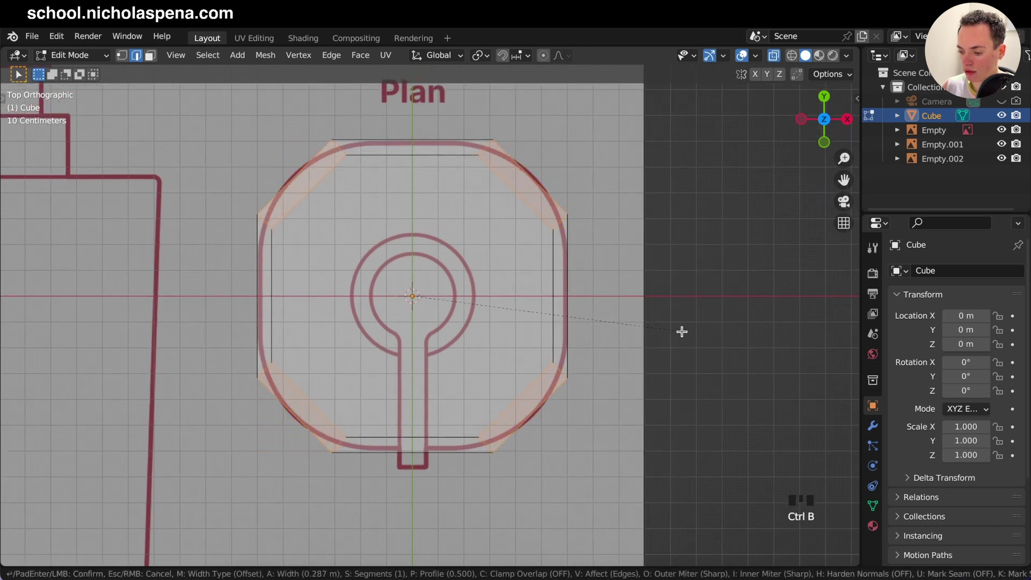
scroll(679, 331, up, 2)
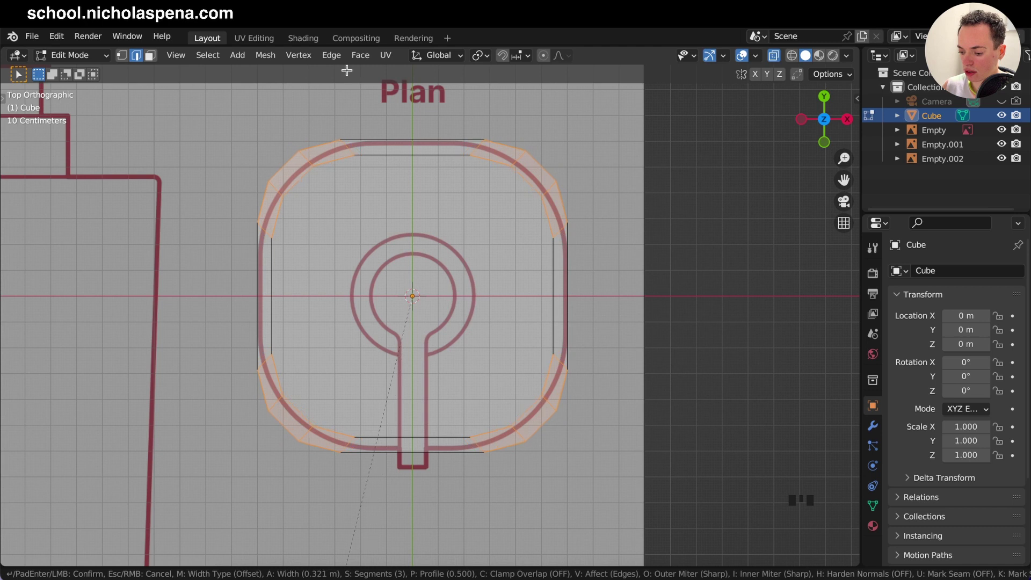
key(Escape)
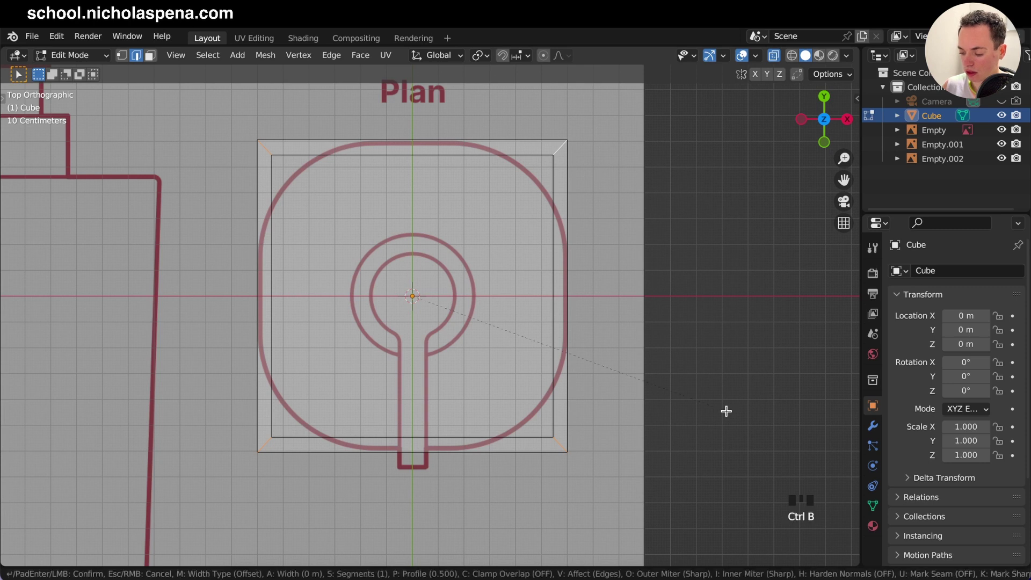
- Bevel the four vertical edges by about 0.454 m with 3 segments to match the rounded corners of the plan outline
key(ctrl+b)
scroll(760, 419, up, 2)
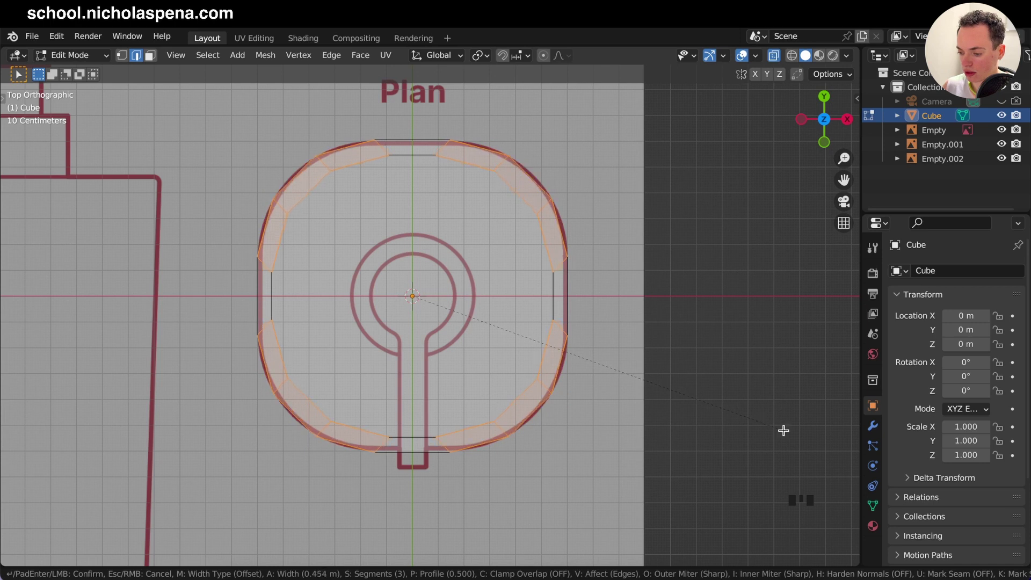
click(784, 430)
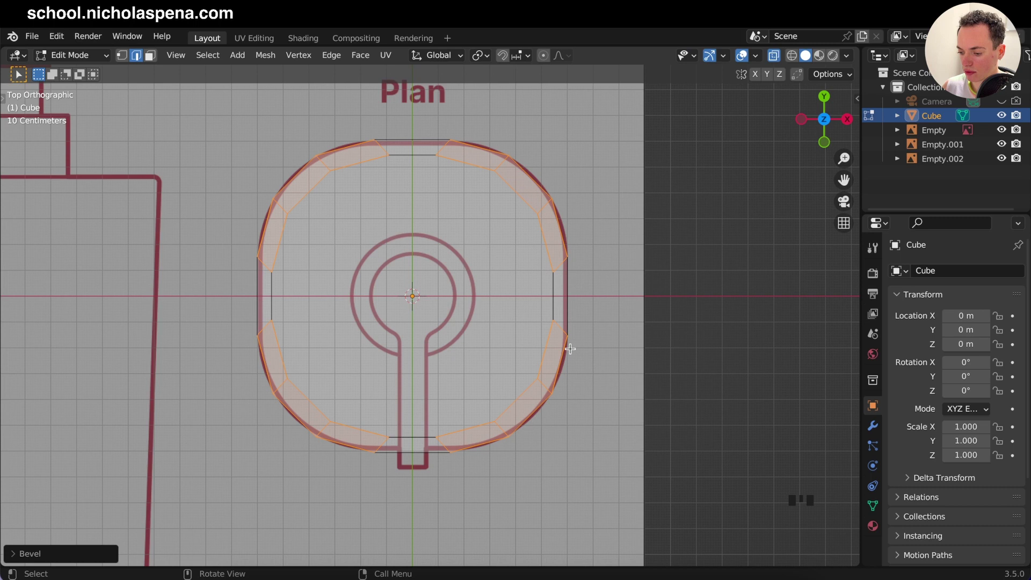
- Select only the bottle body's top face in face selection mode
scroll(515, 455, down, 10)
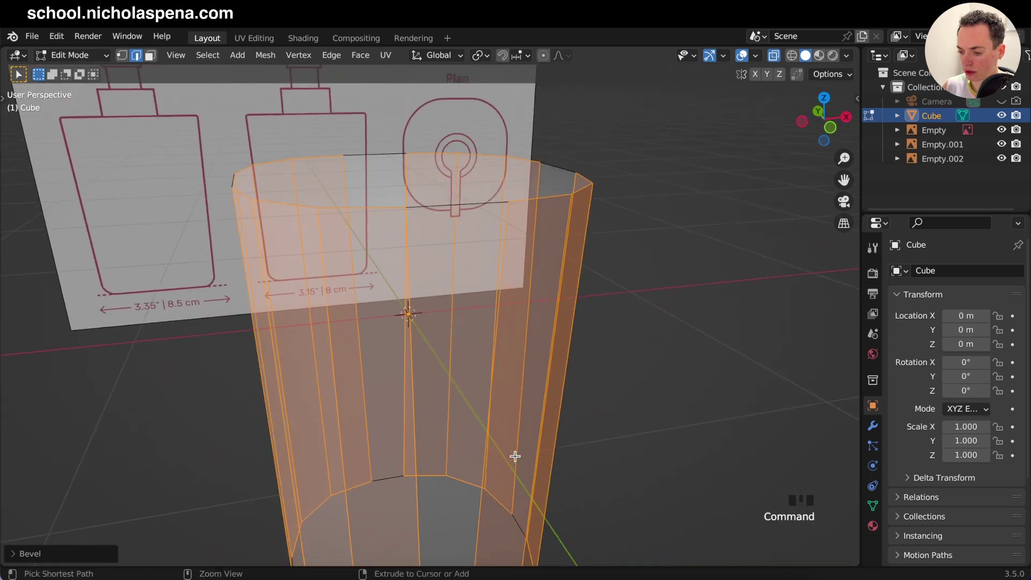
super+scroll(515, 455, down, 5)
scroll(515, 456, right, 3)
scroll(515, 456, down, 10)
scroll(515, 456, up, 10)
scroll(515, 456, right, 4)
super+scroll(515, 456, down, 3)
super+scroll(515, 455, up, 2)
super+scroll(514, 456, up, 1)
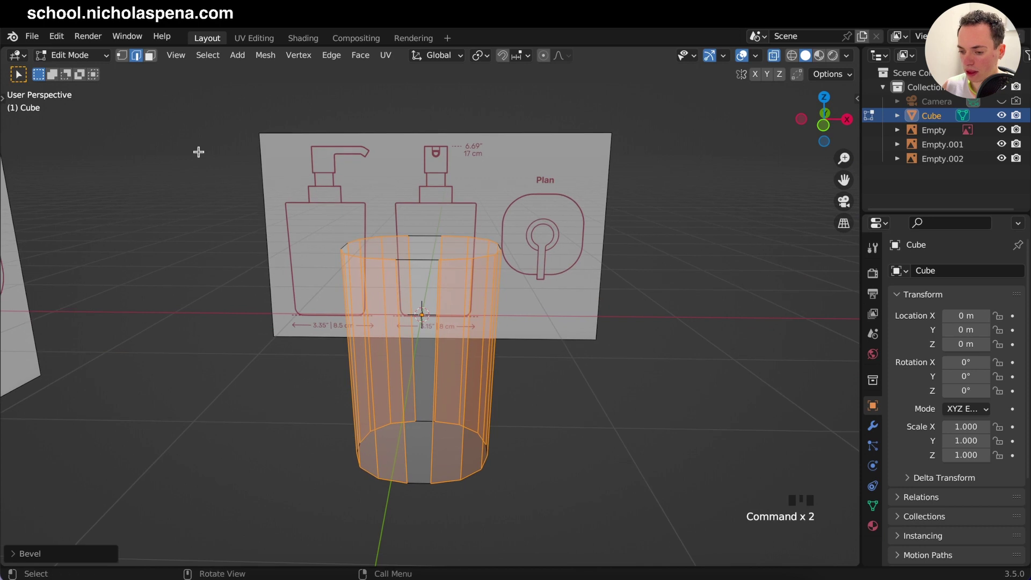
click(152, 56)
scroll(489, 270, up, 4)
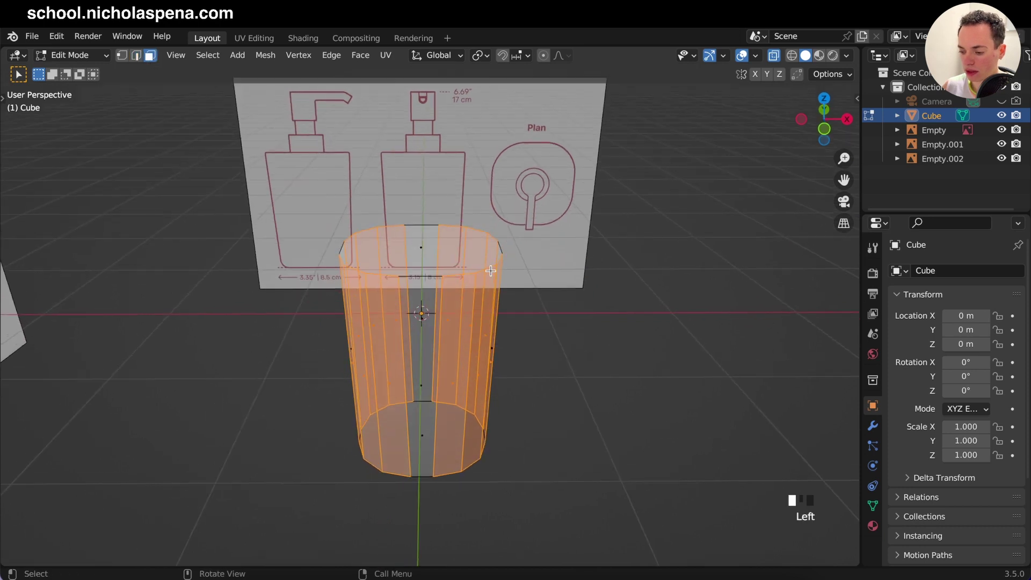
click(424, 248)
super+scroll(423, 247, up, 3)
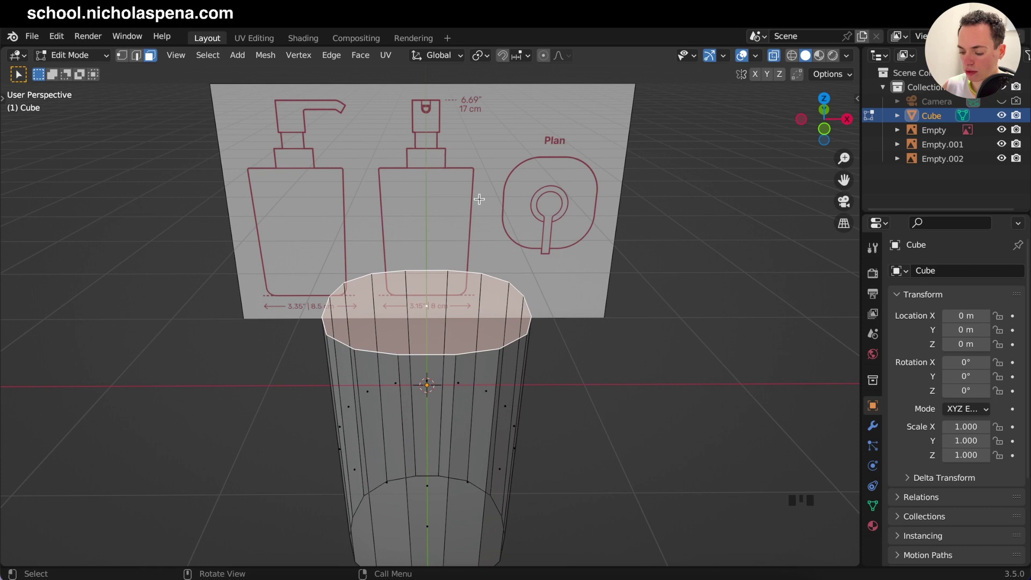
- Inset the top face in the front view to roughly the collar's width, with vertex selection mode active
key(KP_1)
super+scroll(530, 312, up, 7)
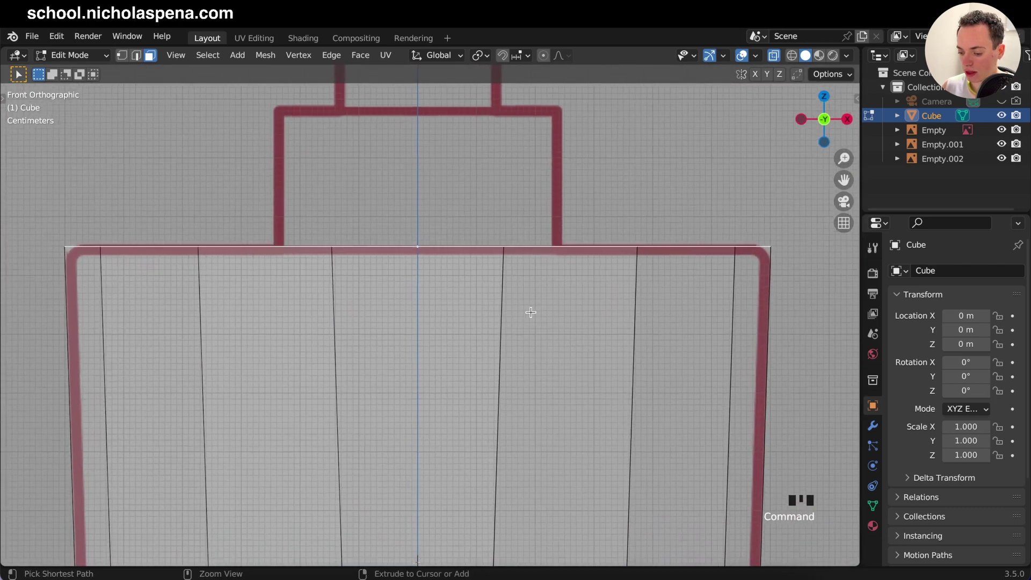
shift+scroll(531, 313, up, 3)
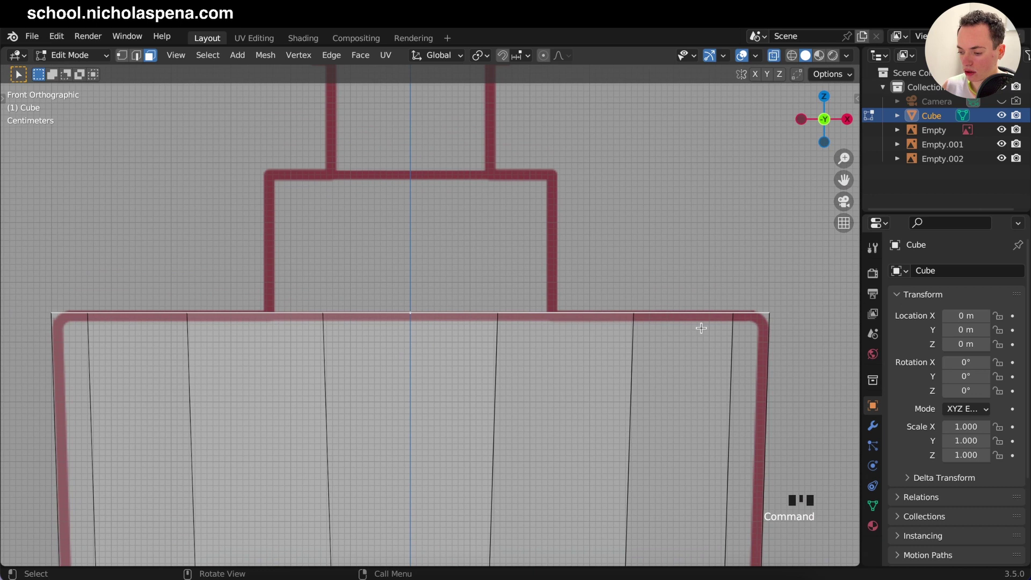
scroll(701, 328, up, 4)
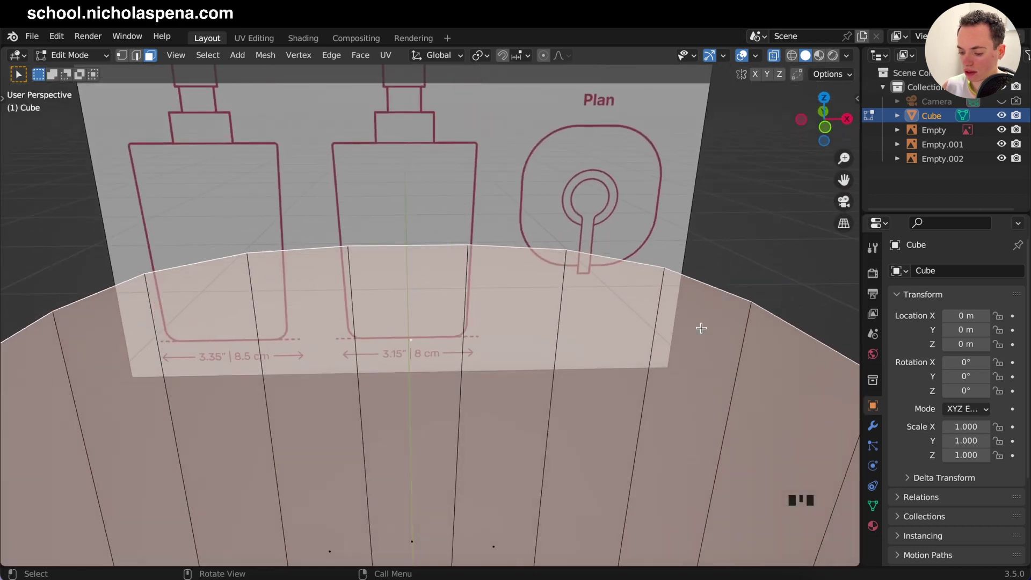
key(KP_1)
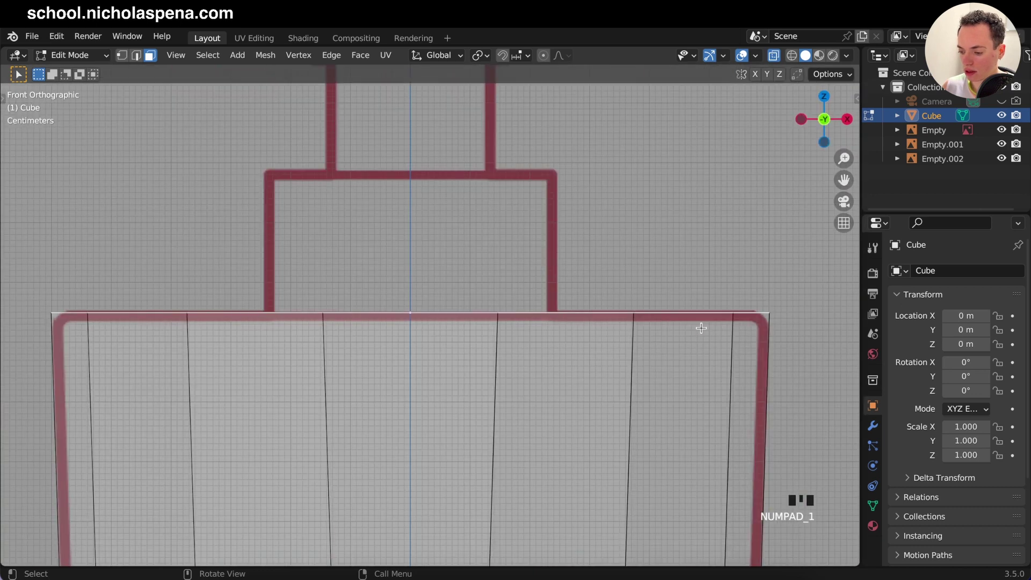
click(122, 56)
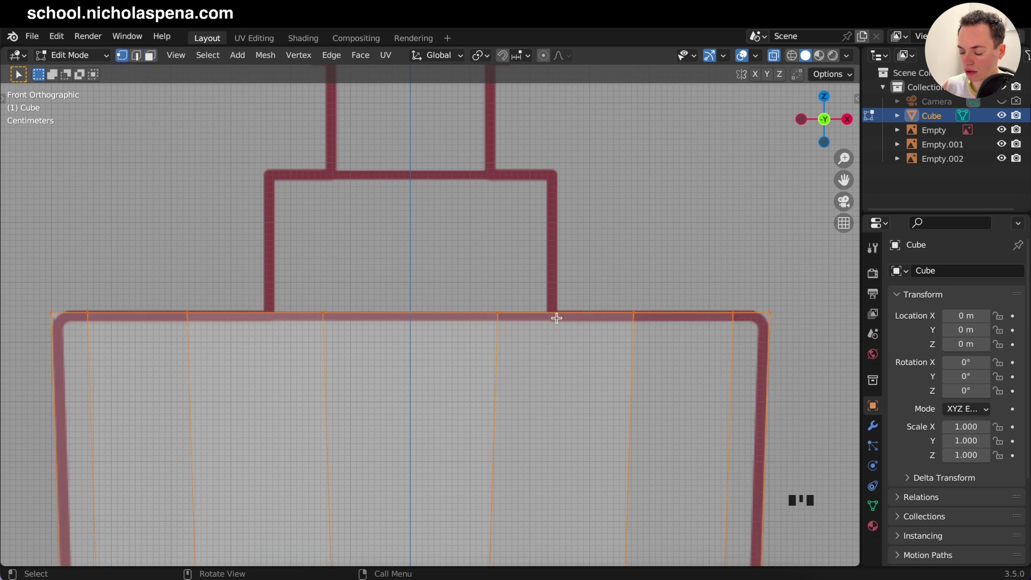
key(i)
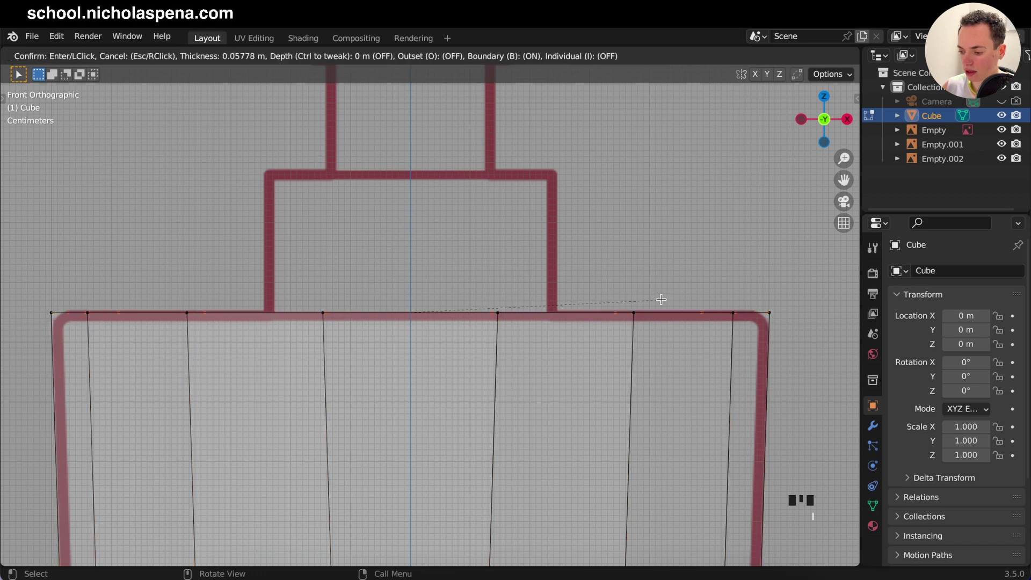
click(577, 299)
- Examine the inset's shape in perspective and compare it with the collar circle of the plan in the top view
scroll(582, 277, up, 10)
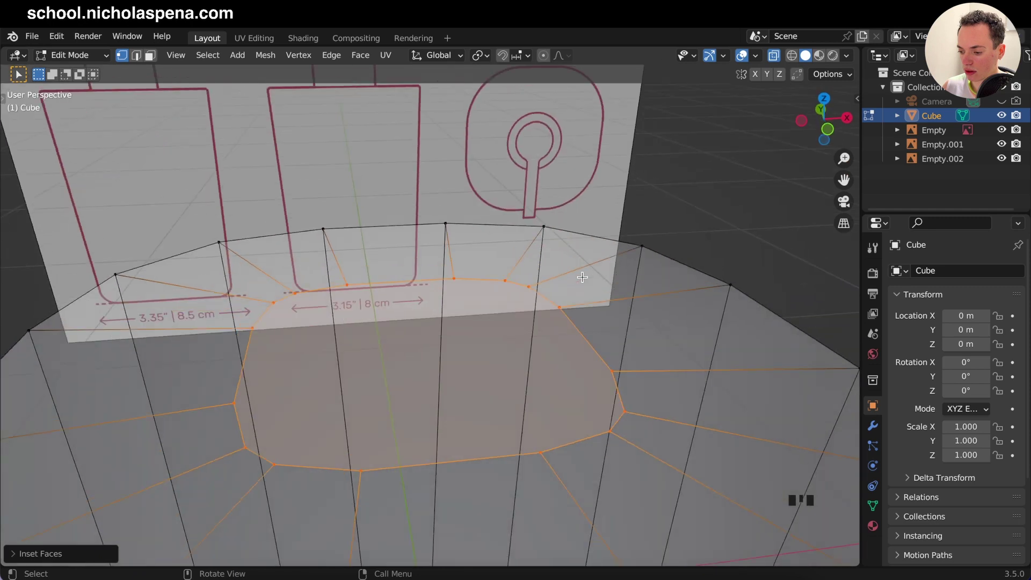
super+scroll(470, 410, down, 1)
super+scroll(470, 411, down, 5)
scroll(470, 411, up, 8)
scroll(470, 410, down, 8)
super+scroll(462, 334, down, 3)
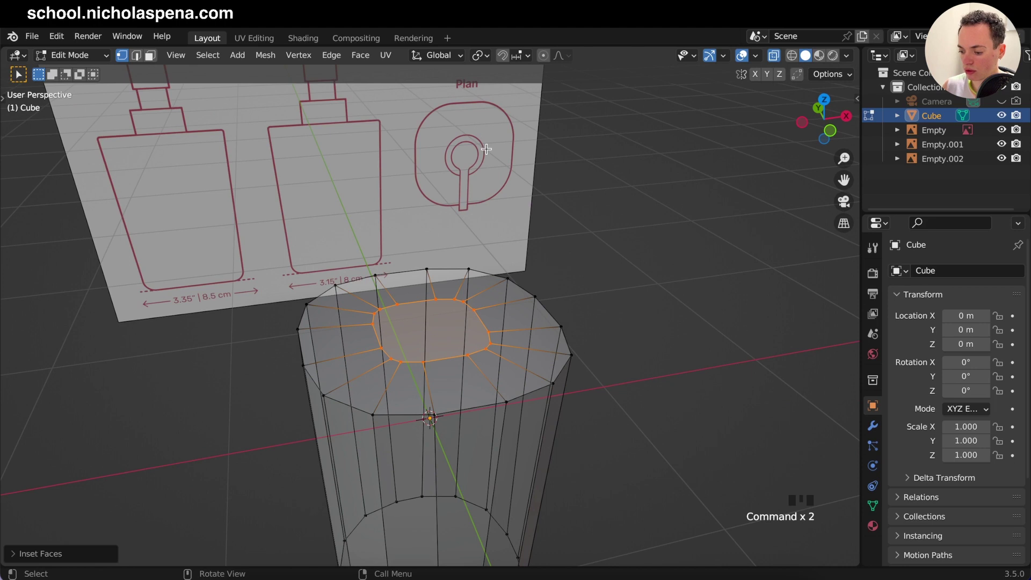
key(KP_7)
super+scroll(475, 297, up, 5)
super+scroll(476, 297, up, 2)
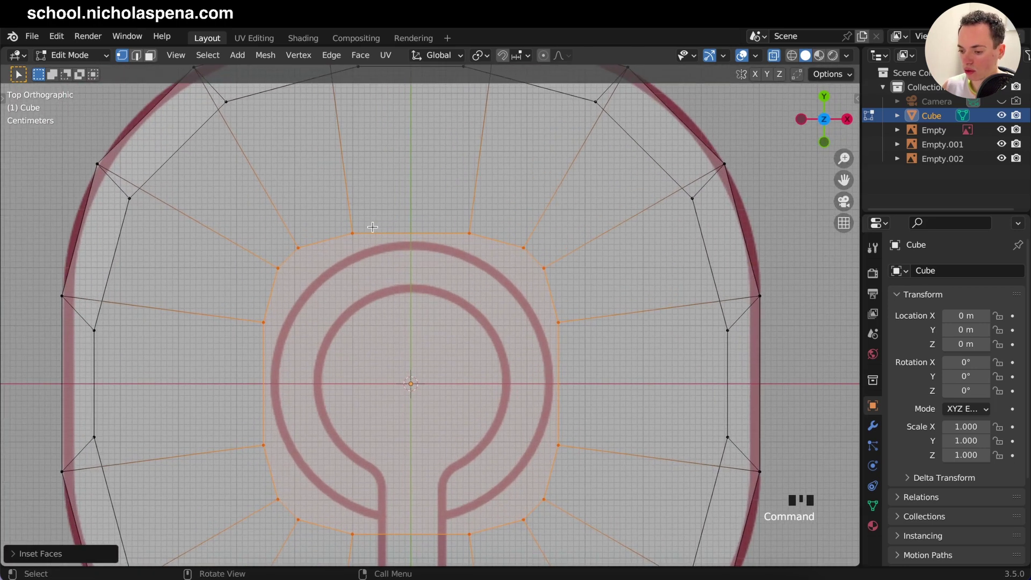
super+scroll(446, 478, down, 5)
scroll(446, 478, down, 8)
super+scroll(446, 478, up, 2)
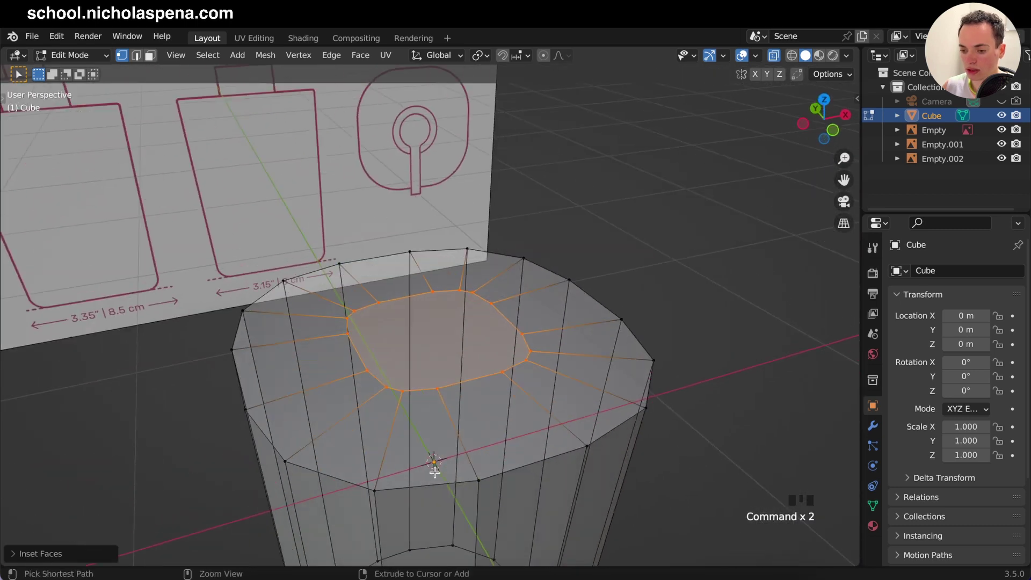
super+scroll(380, 324, down, 2)
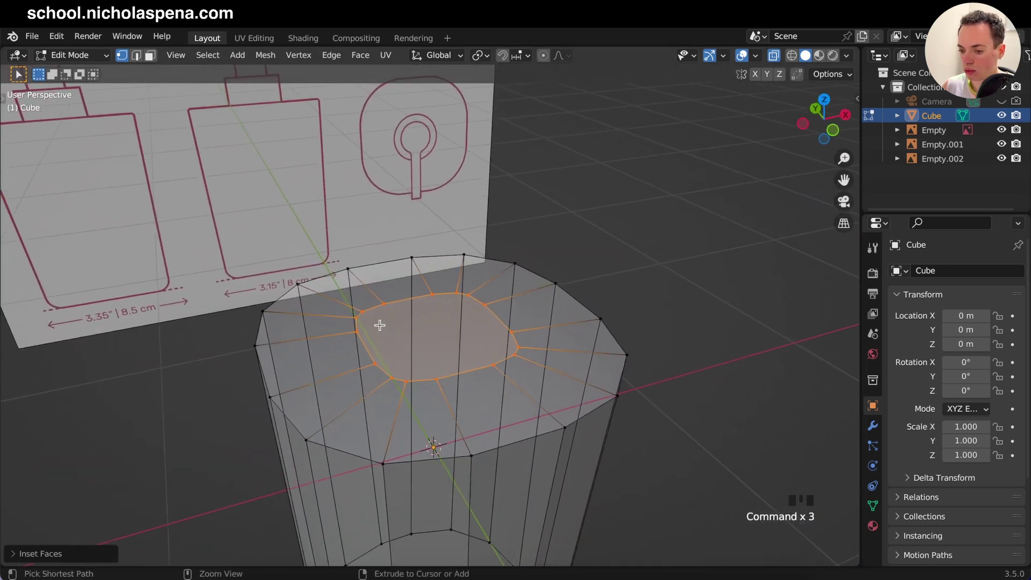
- Search the add-on preferences for "loop" to check that the LoopTools add-on is enabled, and close the preferences
click(54, 36)
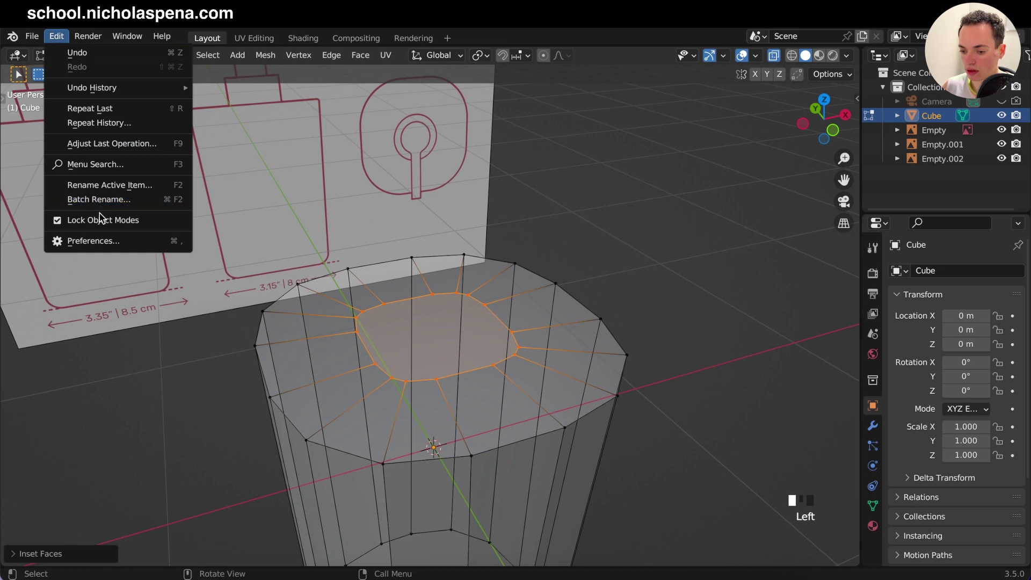
click(99, 242)
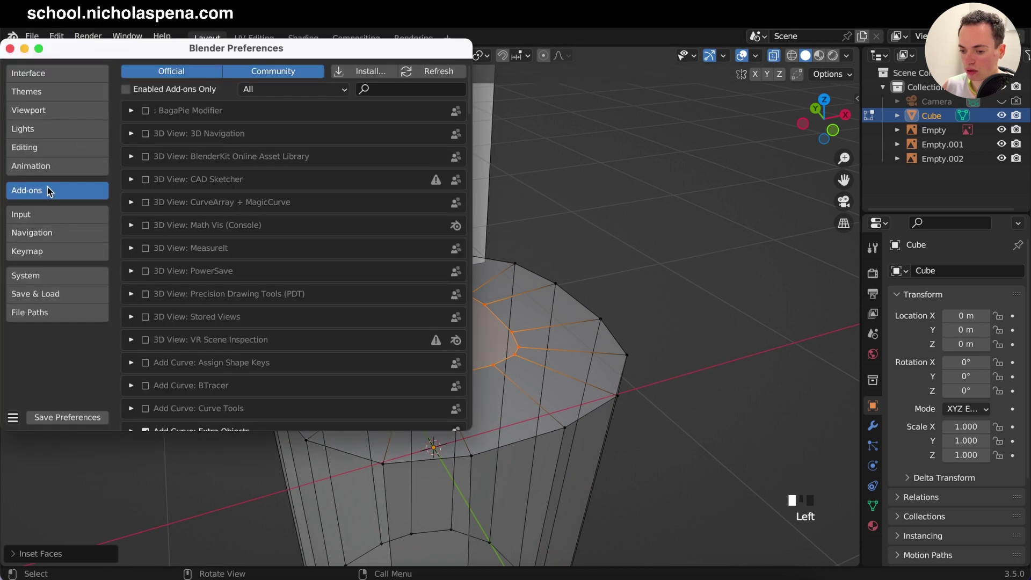
click(411, 89)
text(loop)
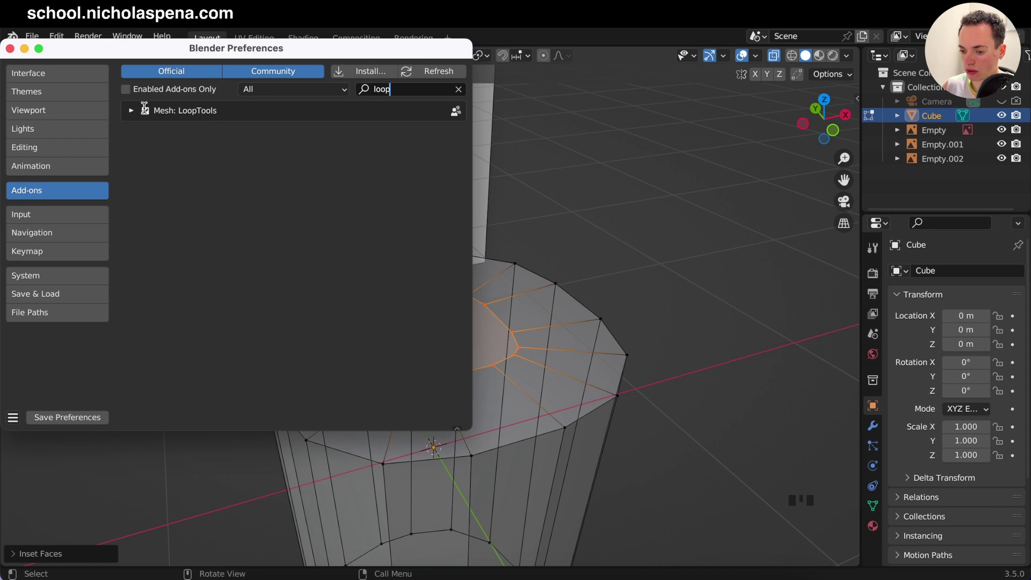
click(9, 49)
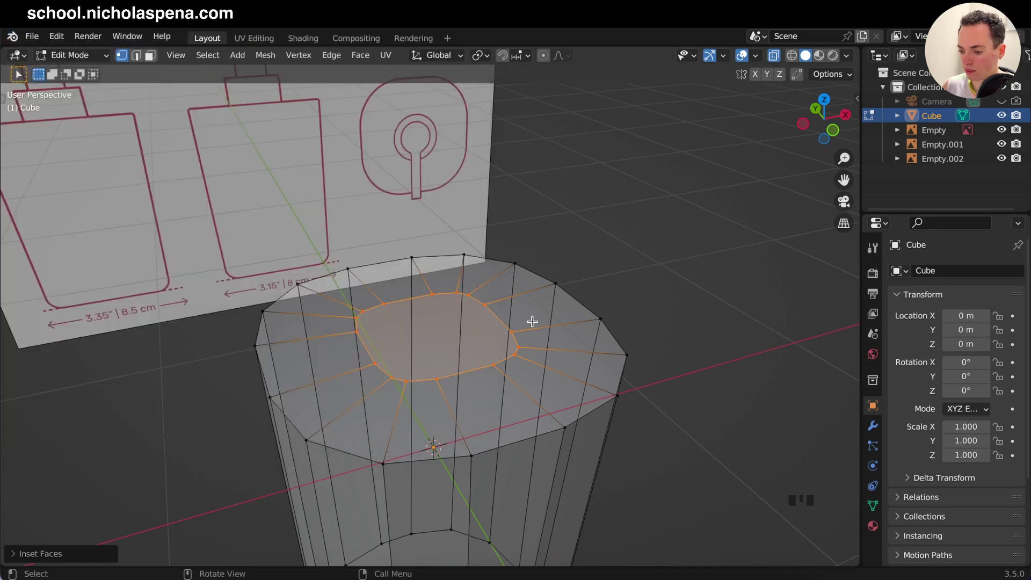
- Turn the selected inset loop on the bottle's top into a circle with LoopTools Circle
right_click(445, 312)
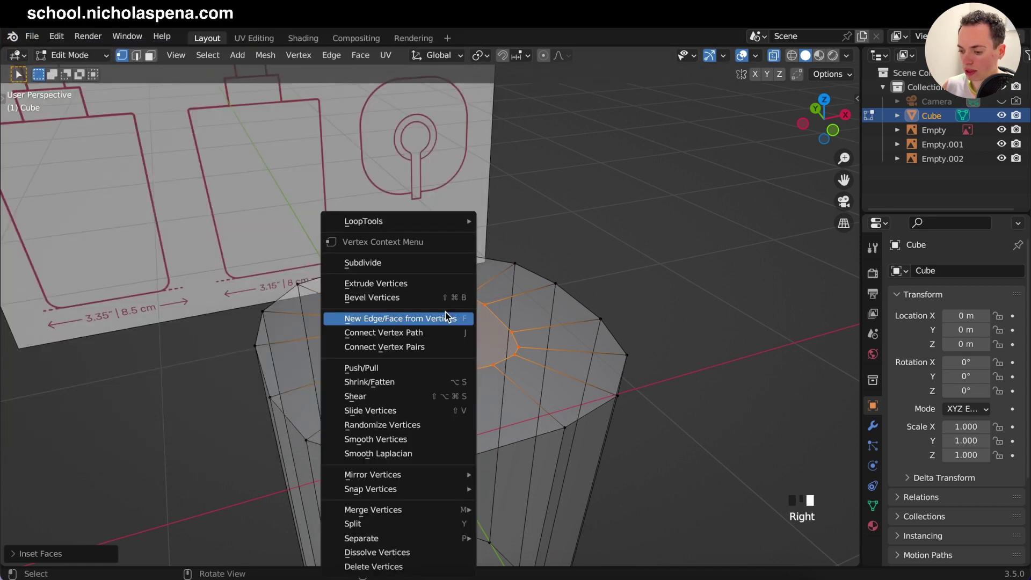
click(445, 317)
right_click(440, 320)
mouse_move(391, 223)
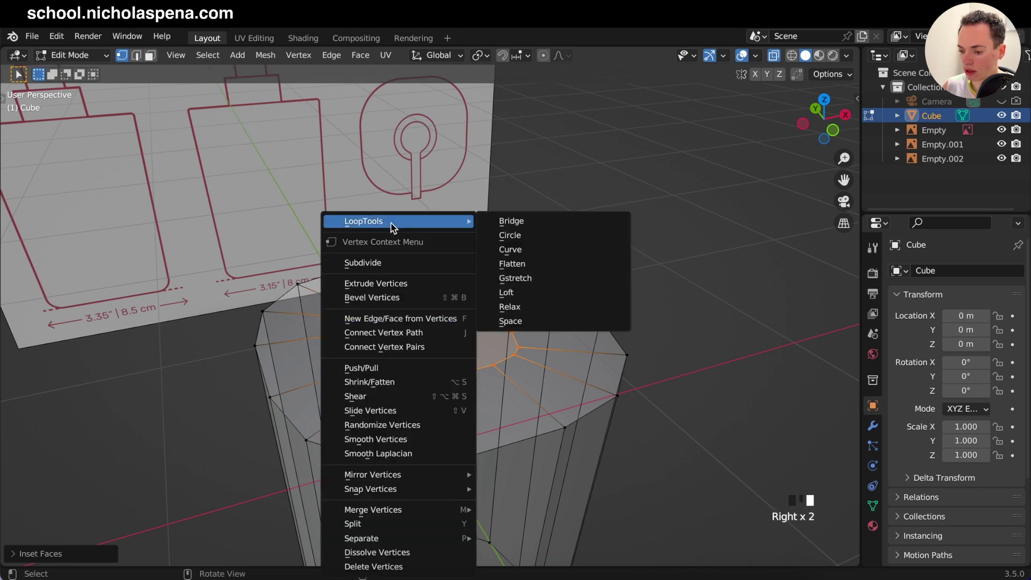
click(510, 235)
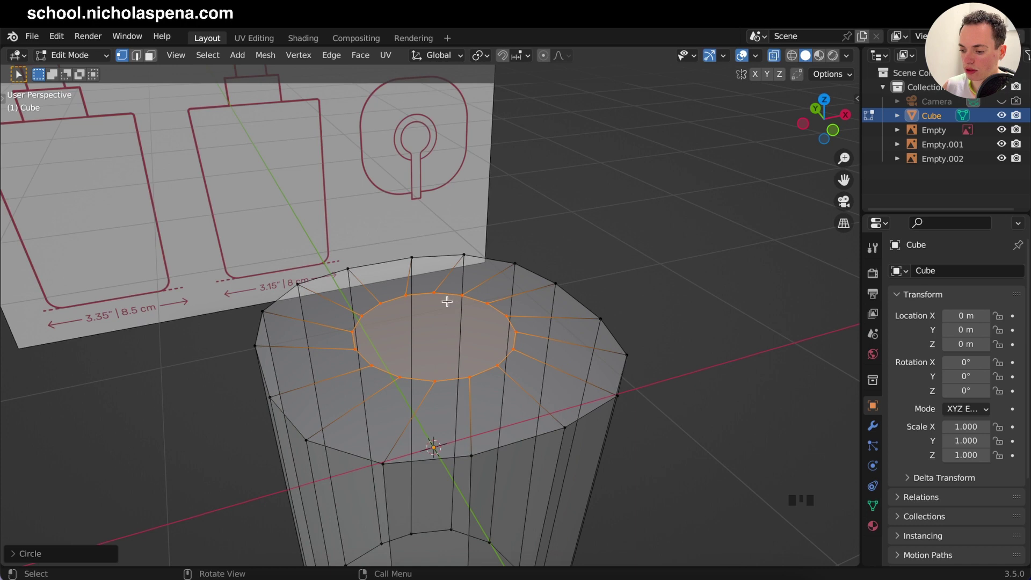
- Set the Circle operation's angle to 11° in the top view to line up the circle's vertices with the outer outline
key(KP_7)
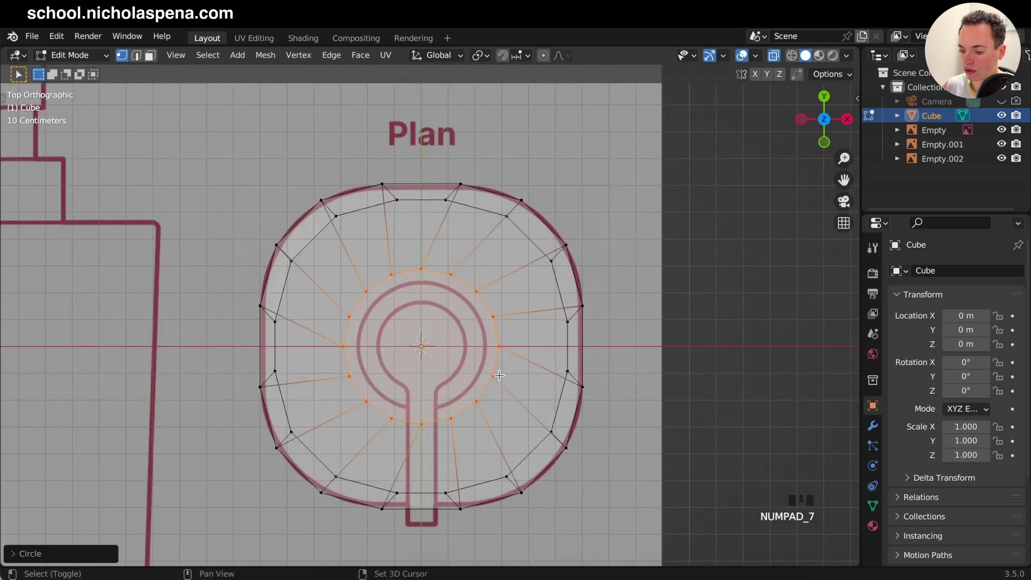
click(32, 553)
drag(143, 516, 325, 514)
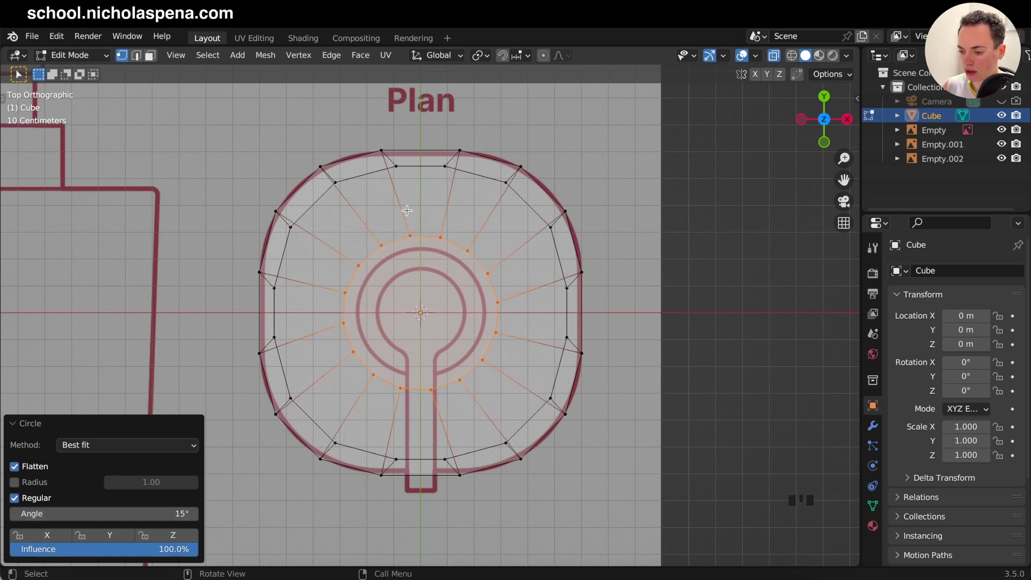
drag(160, 514, 146, 514)
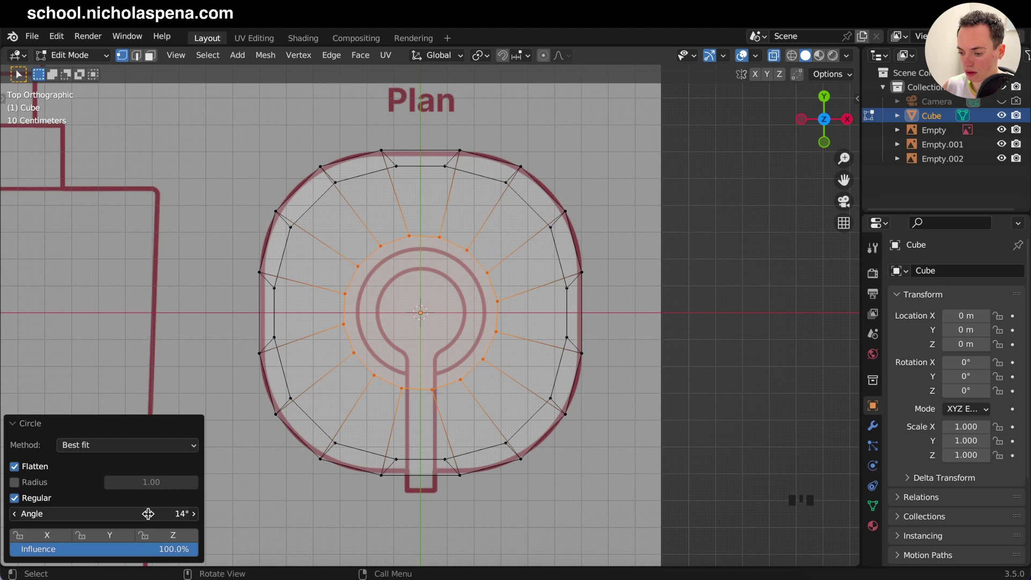
drag(125, 512, 110, 510)
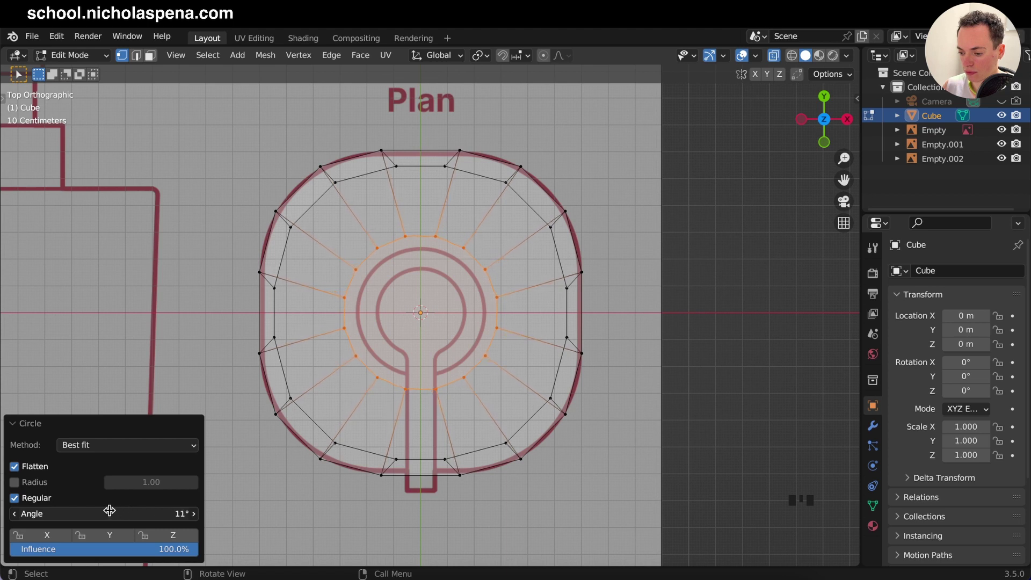
drag(106, 511, 108, 511)
super+scroll(543, 353, up, 6)
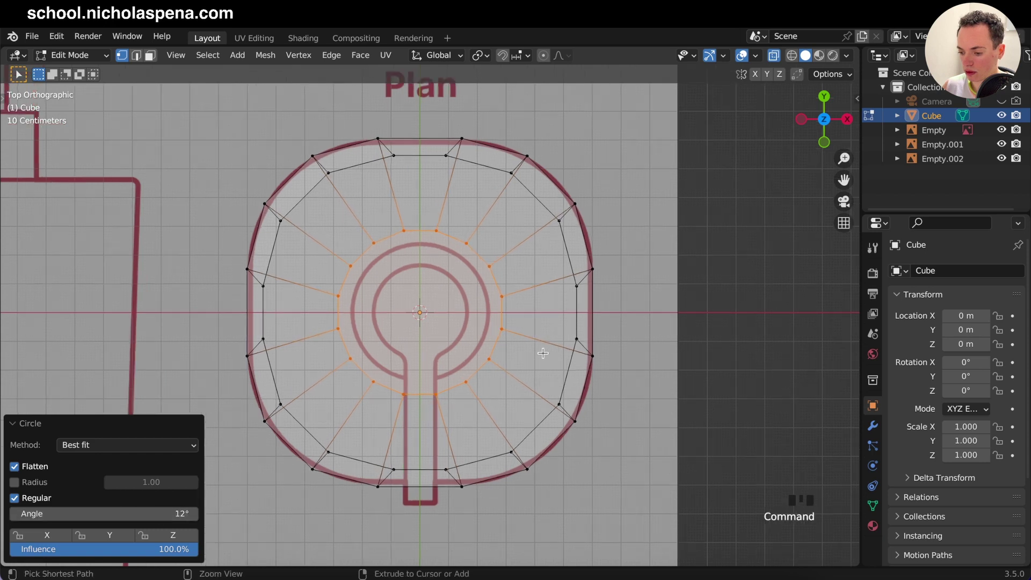
super+scroll(543, 353, down, 1)
shift+scroll(543, 353, down, 4)
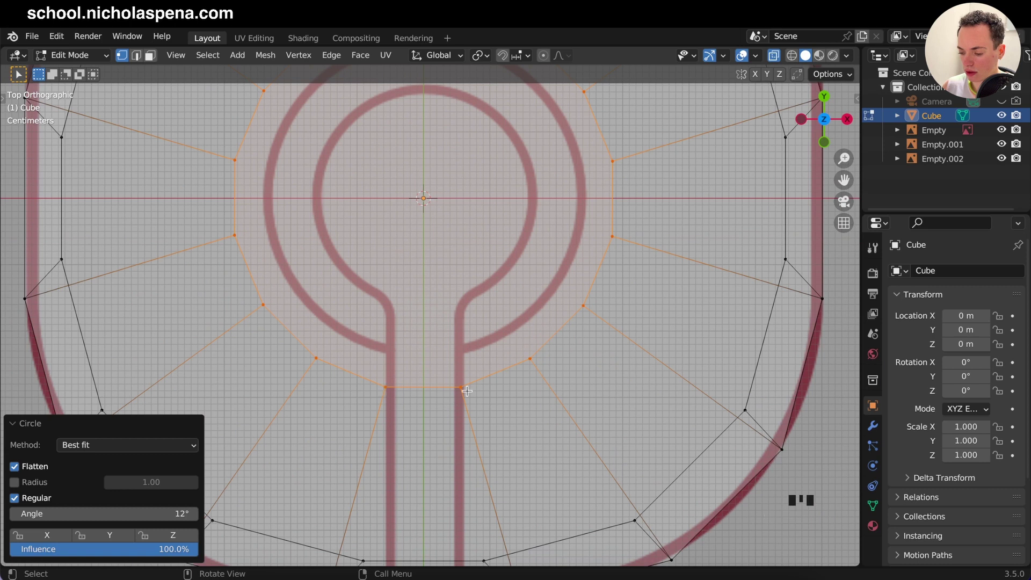
mouse_move(147, 511)
mouse_down()
mouse_move(159, 512)
mouse_move(120, 511)
mouse_move(150, 516)
mouse_up()
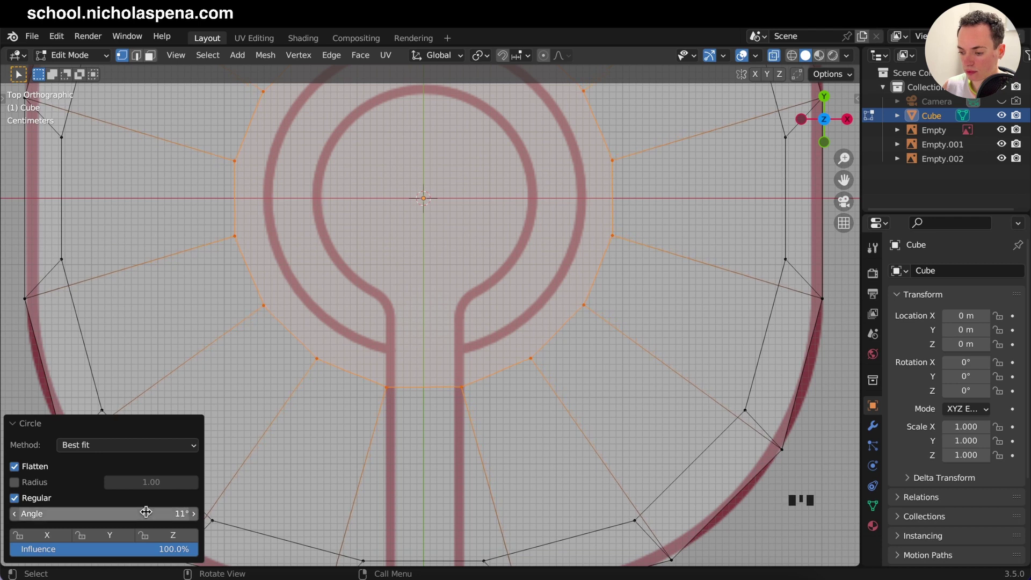
super+scroll(428, 309, down, 5)
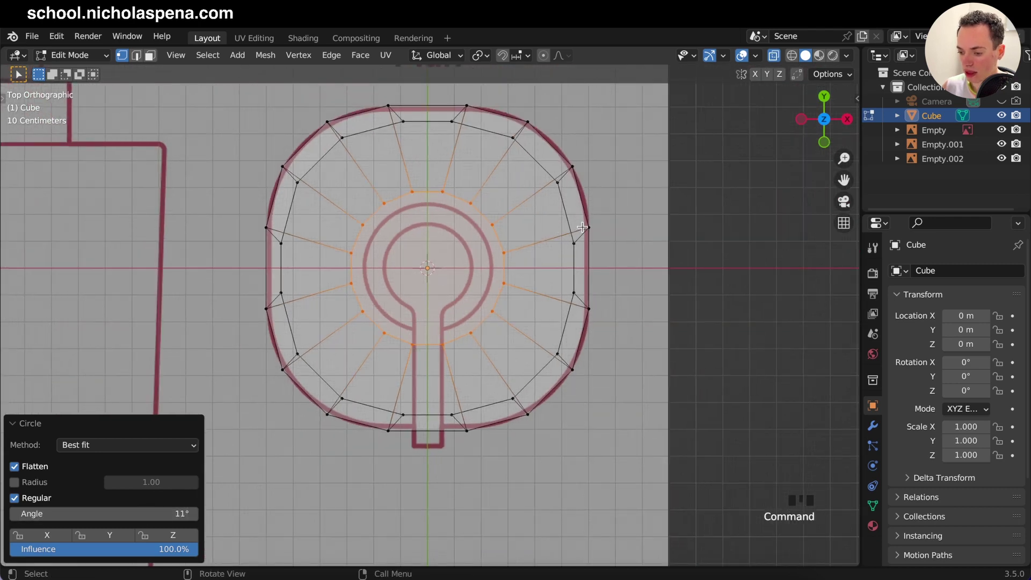
- Compare the circular loop on the bottle's top with the reference collar in front, perspective and top views
key(KP_1)
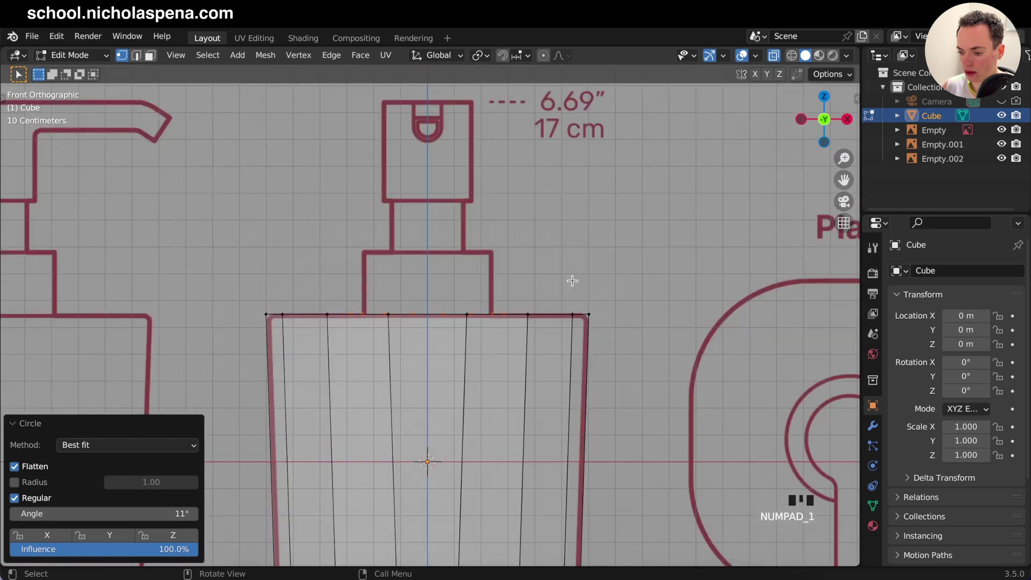
super+scroll(572, 281, up, 5)
super+scroll(572, 281, down, 3)
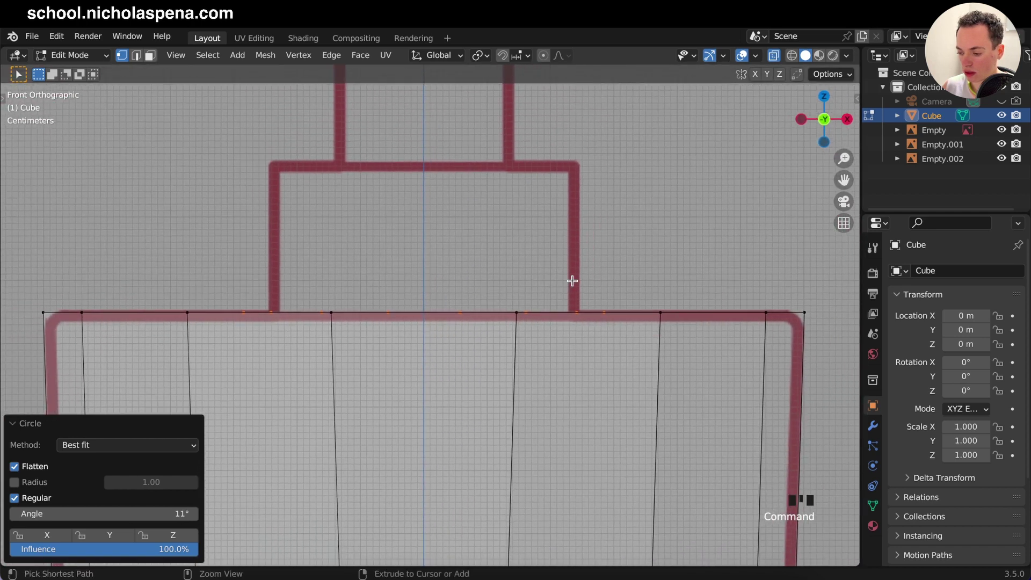
scroll(611, 315, up, 5)
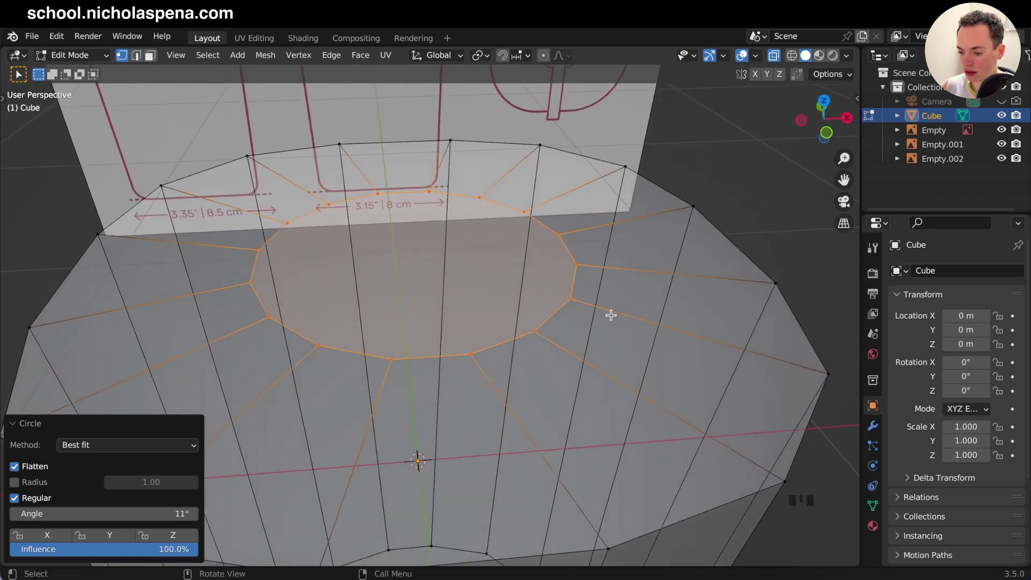
super+scroll(610, 316, down, 4)
super+scroll(611, 315, up, 1)
key(KP_1)
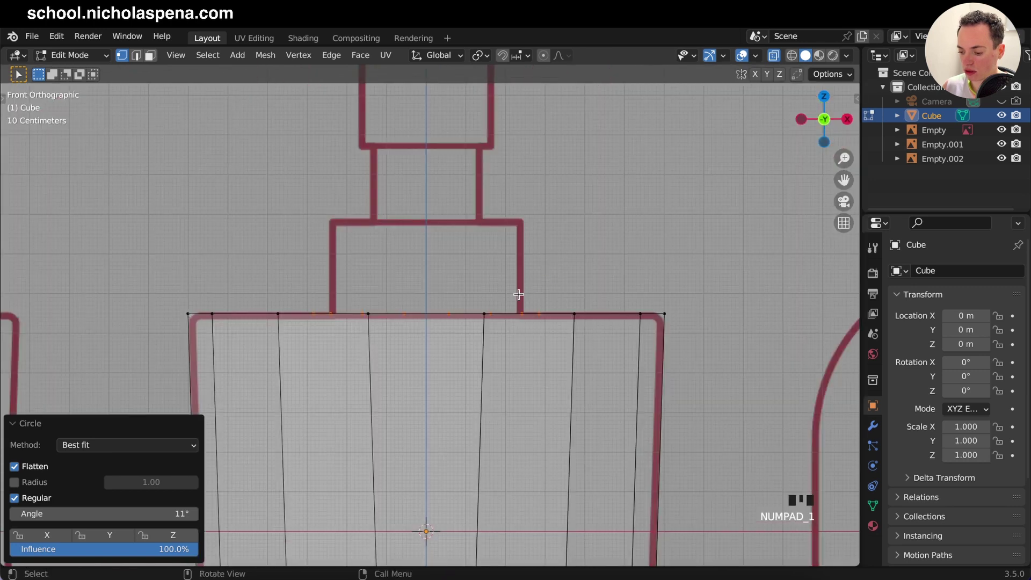
key(KP_7)
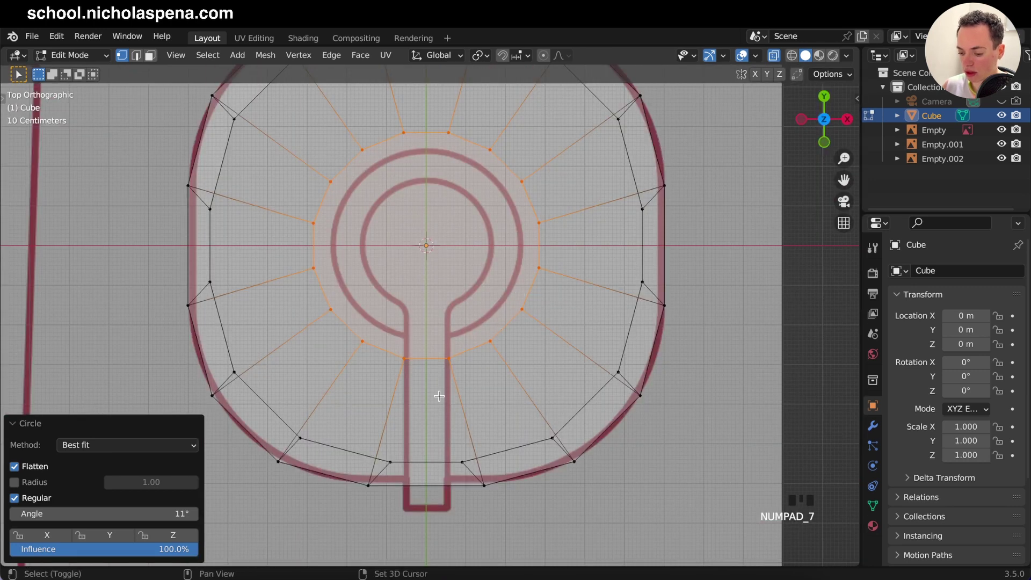
- Scale the circular loop to about 0.858 in X and Y, excluding Z, to match the plan's outer collar circle
key(s)
right_click(630, 328)
scroll(628, 327, down, 5)
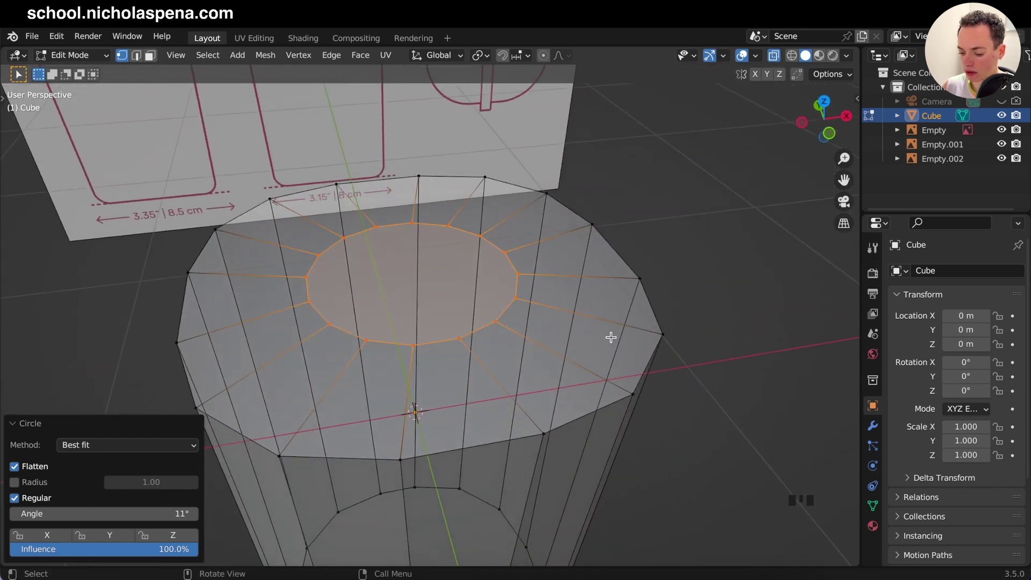
key(KP_7)
key(s)
key(shift+z)
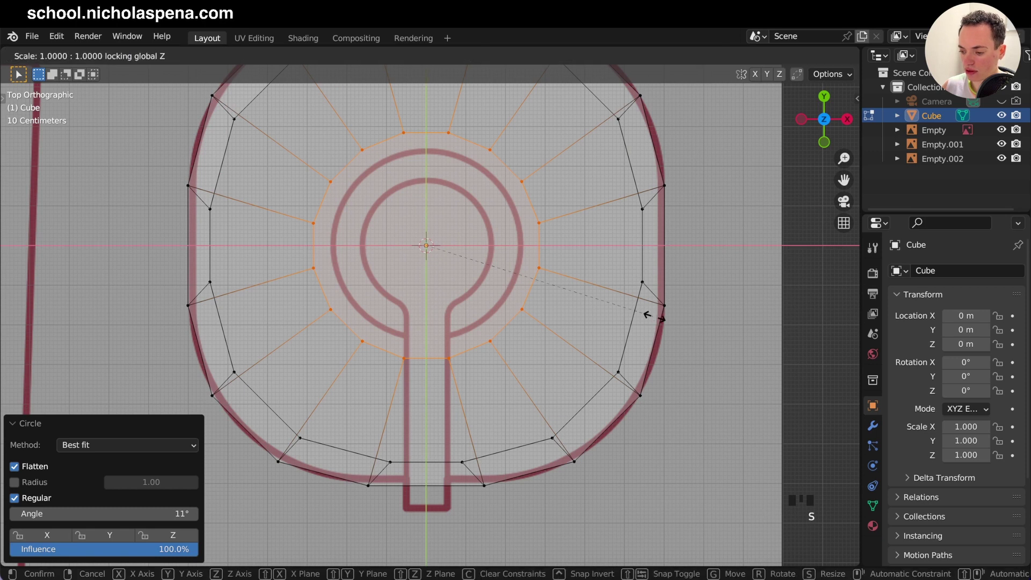
click(623, 303)
- Extrude the circular face straight up about 0.238 m in the front view to form the collar
shift+middle_drag(575, 202, 564, 254)
key(KP_1)
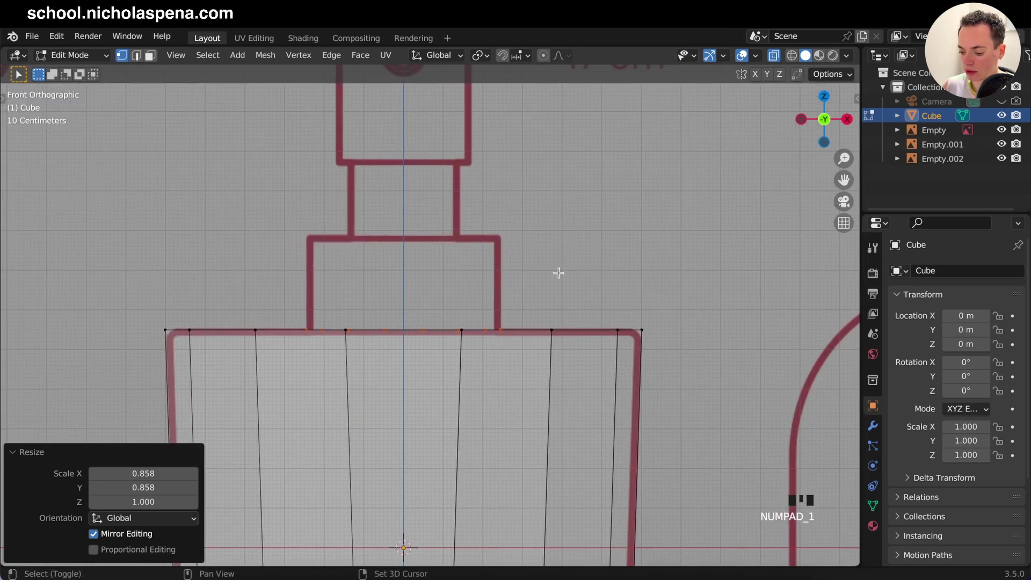
key(e)
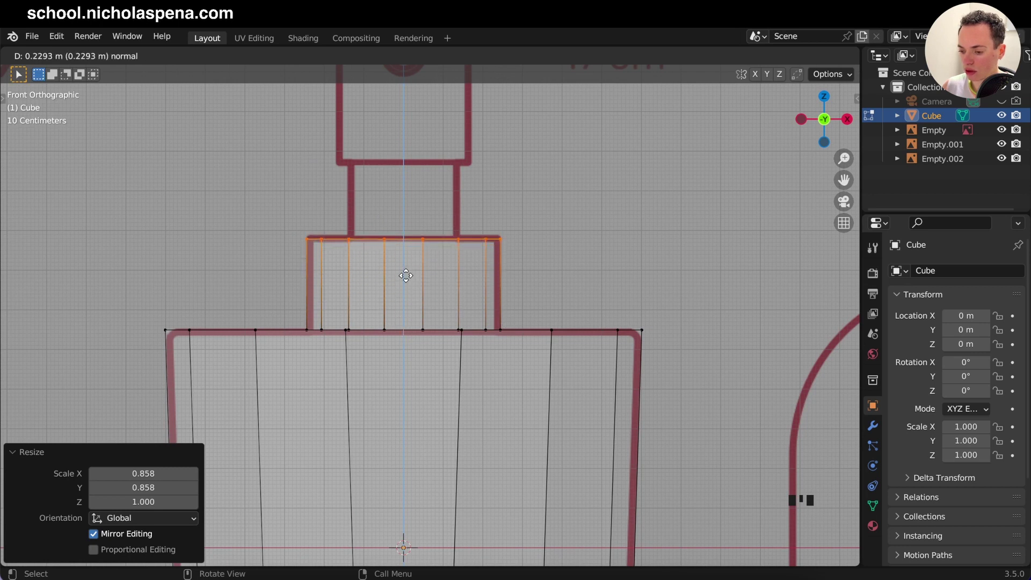
click(405, 273)
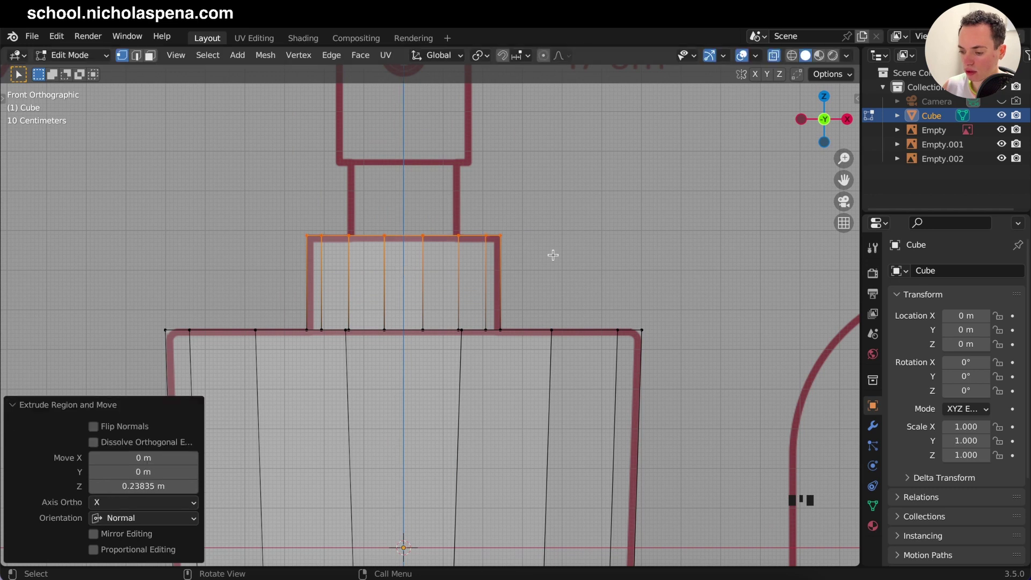
- Inset the collar's top face by about 0.099 m and extrude the inner face up about 0.48 m into the pump head
key(i)
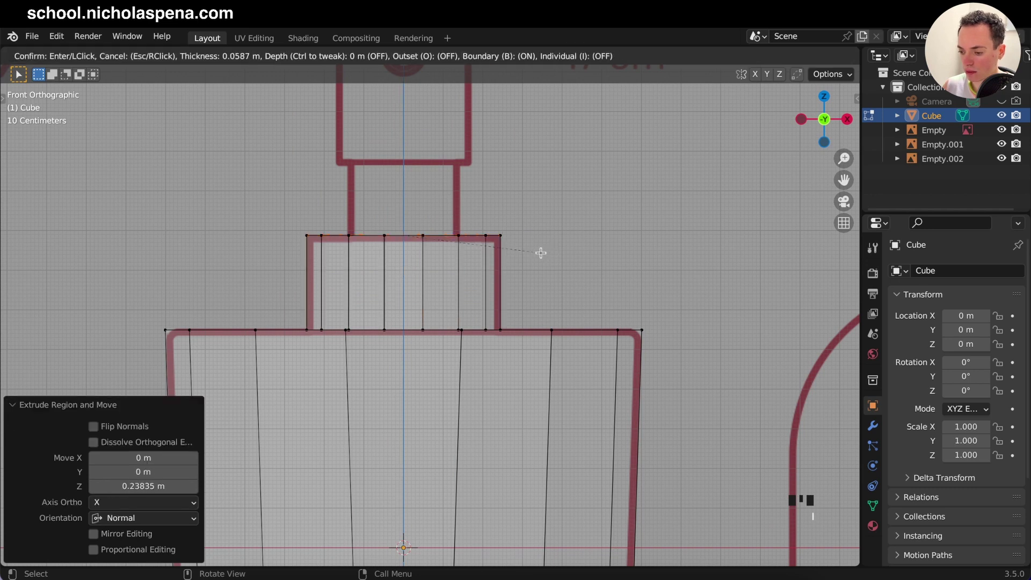
click(533, 252)
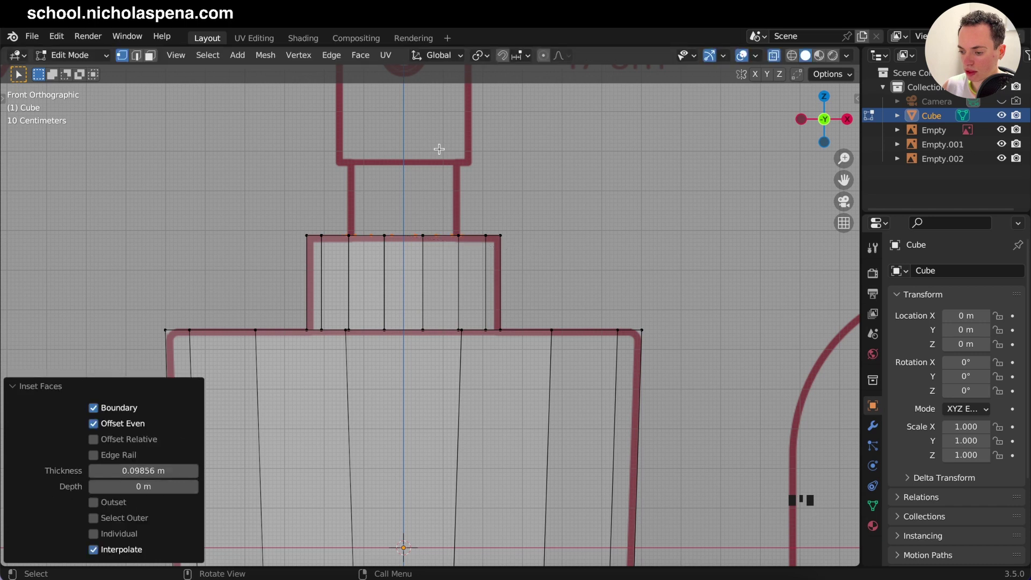
shift+scroll(472, 228, up, 3)
super+scroll(472, 228, up, 3)
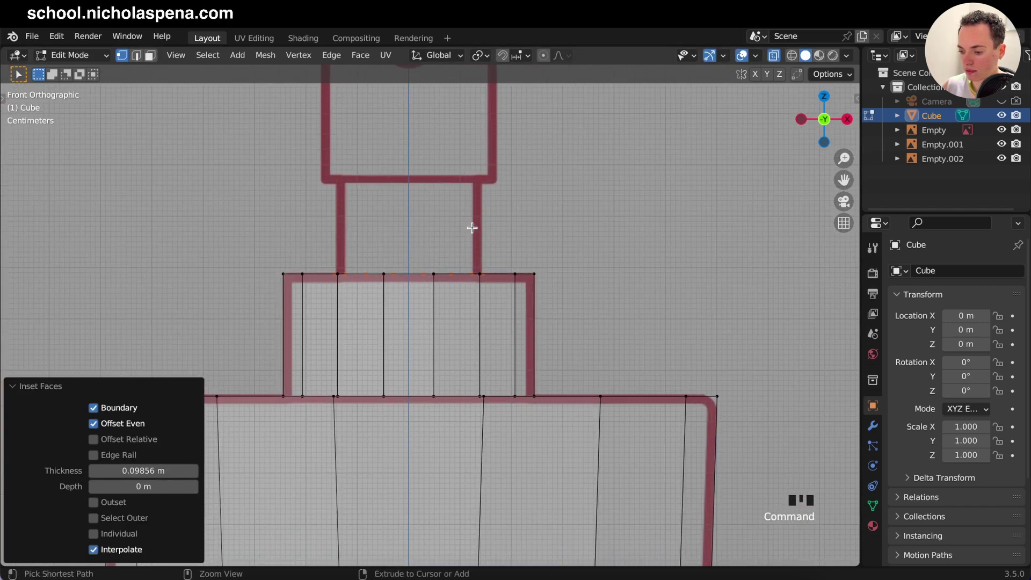
super+scroll(606, 278, down, 4)
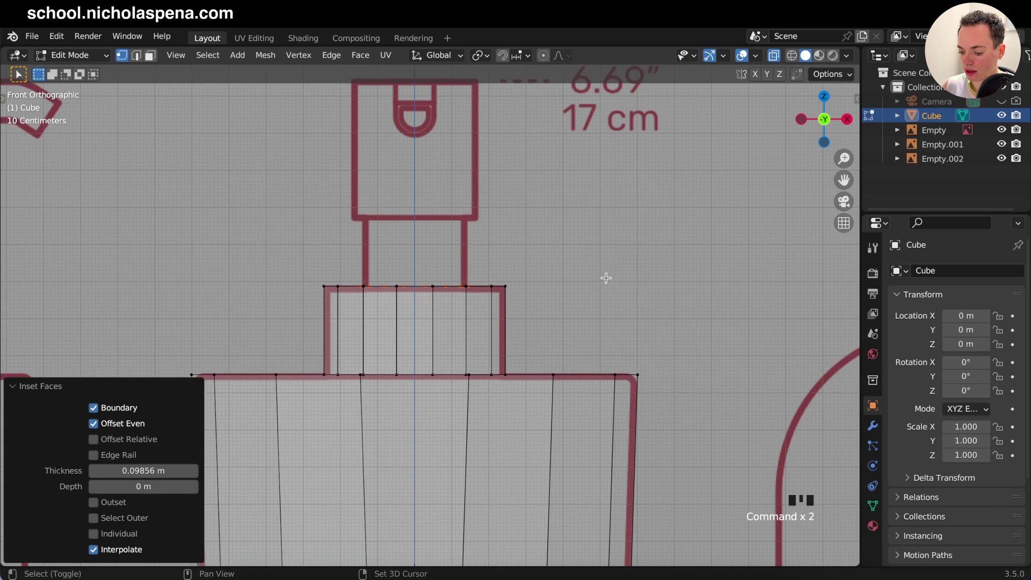
key(e)
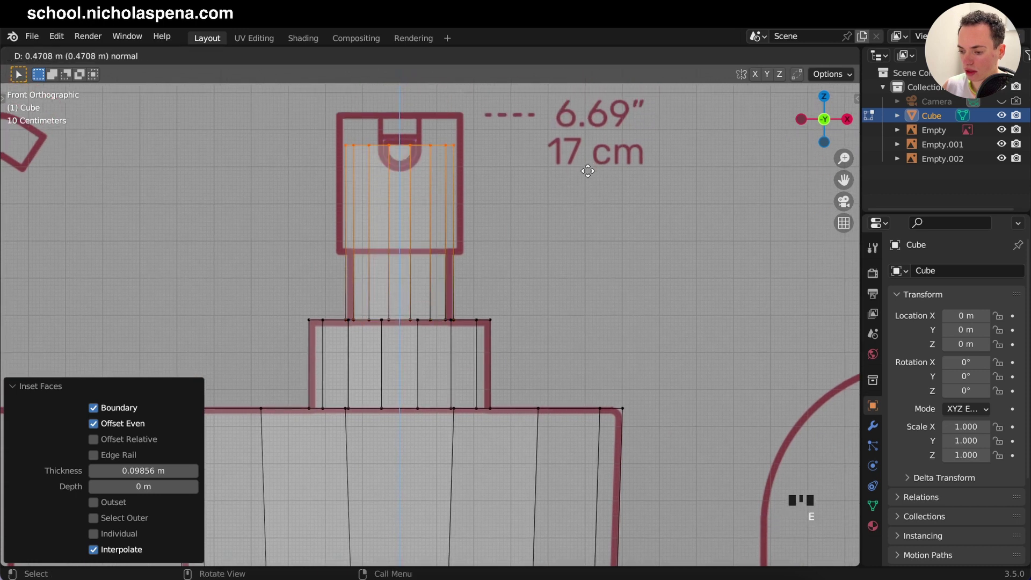
click(587, 166)
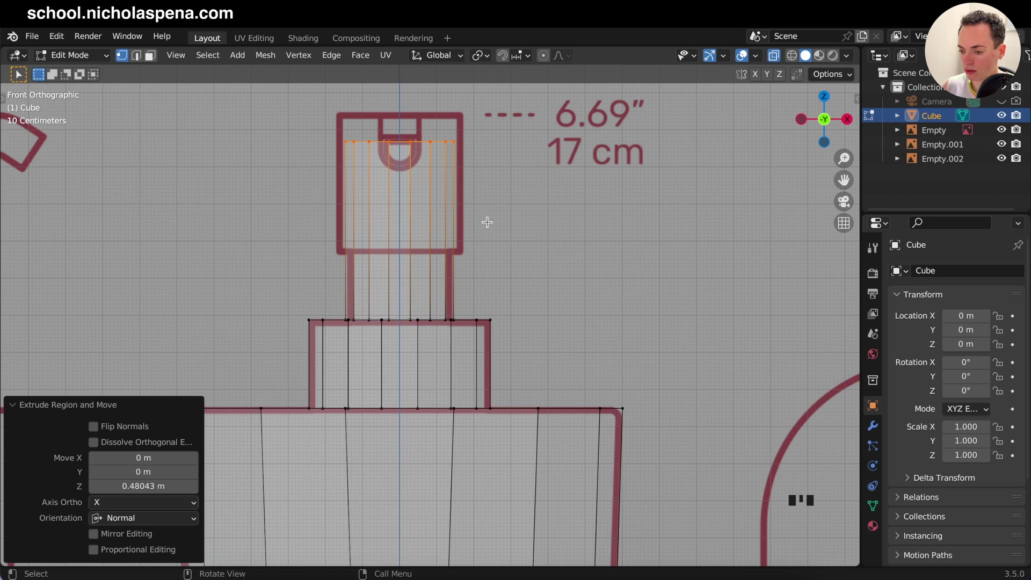
- Examine the bottle with its collar and neck in Object Mode from perspective, front and right views against the reference drawings
shift+scroll(556, 221, left, 2)
scroll(556, 220, left, 5)
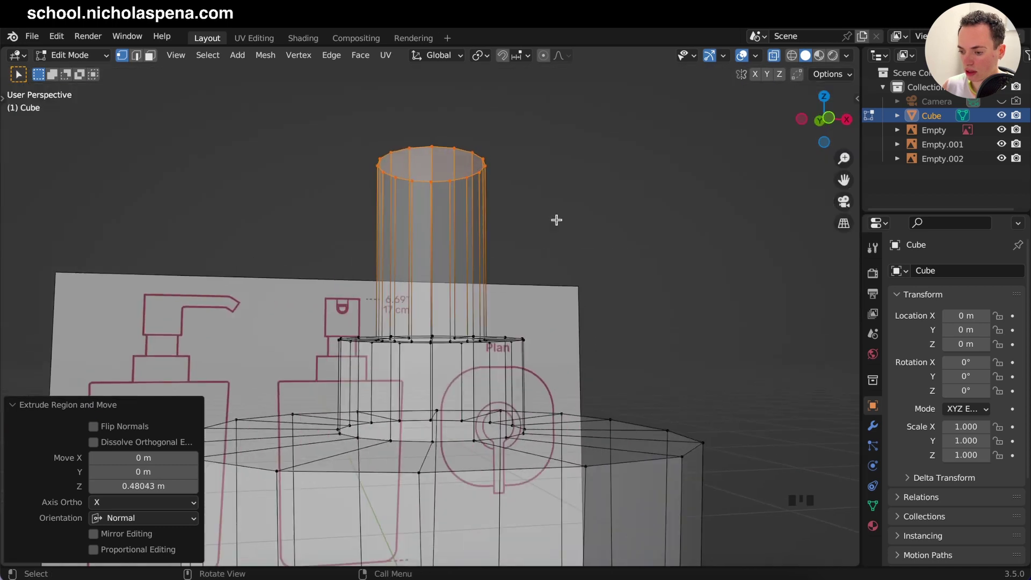
scroll(556, 220, left, 3)
scroll(556, 221, down, 3)
key(Tab)
scroll(556, 220, down, 4)
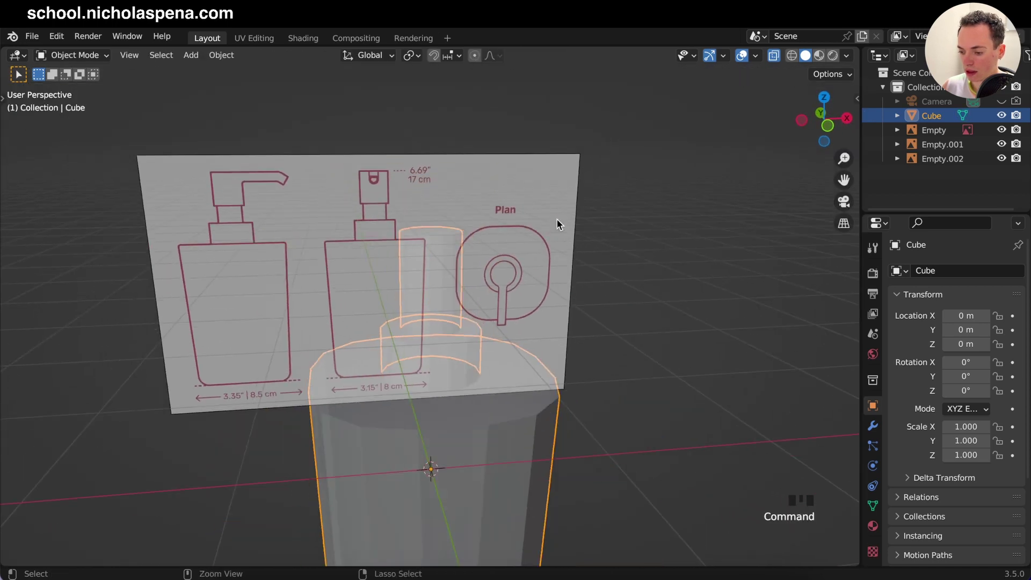
key(Tab)
key(Tab)
scroll(564, 362, left, 8)
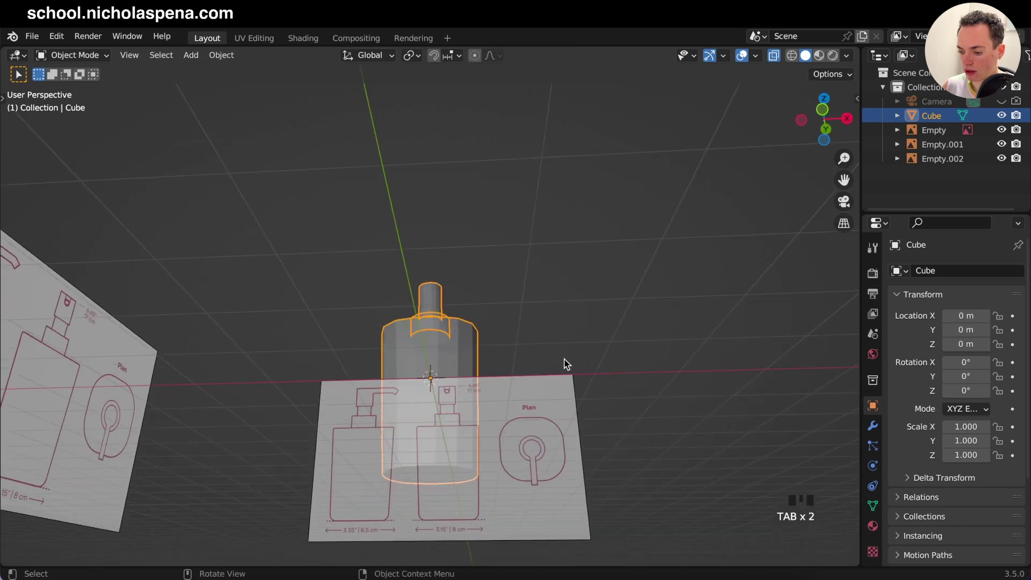
scroll(564, 364, left, 10)
key(KP_1)
shift+scroll(564, 358, up, 5)
shift+scroll(564, 359, down, 5)
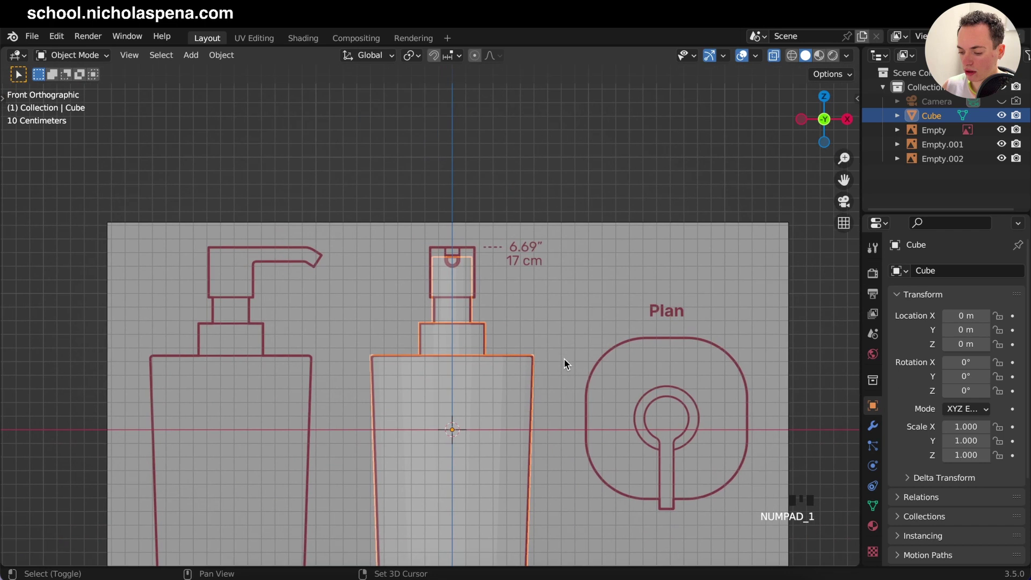
key(KP_3)
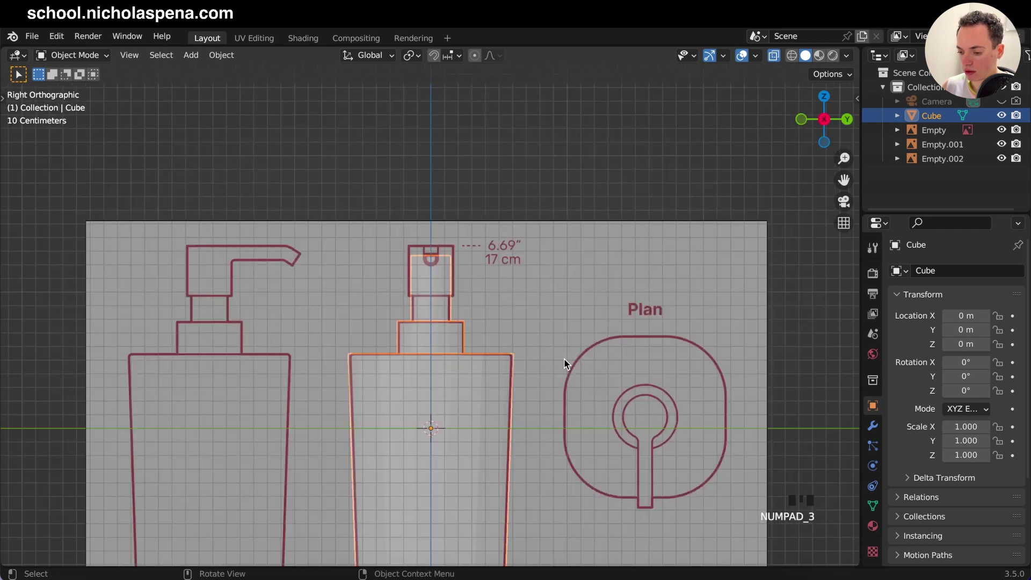
key(KP_1)
key(KP_3)
scroll(564, 358, down, 4)
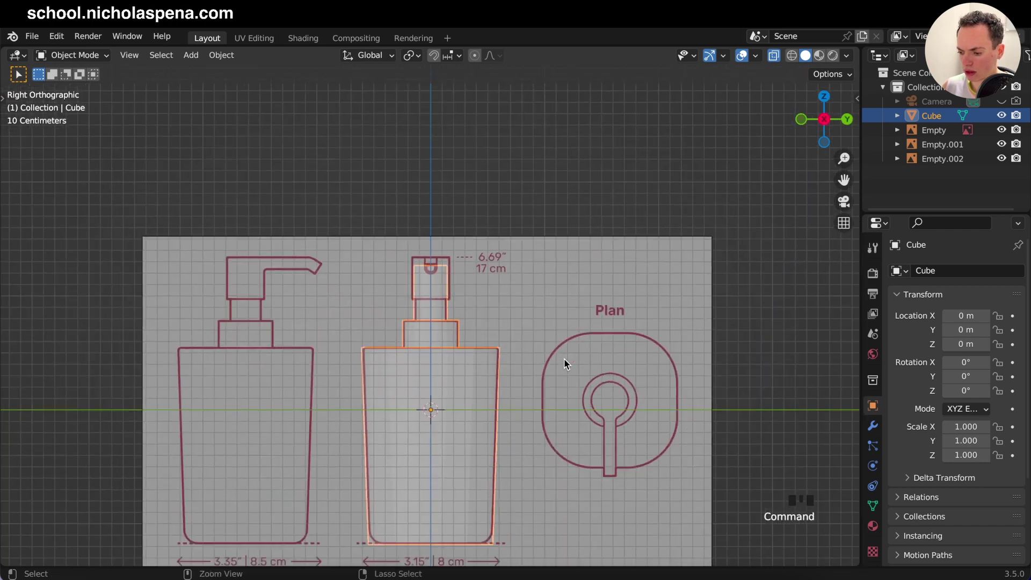
key(KP_1)
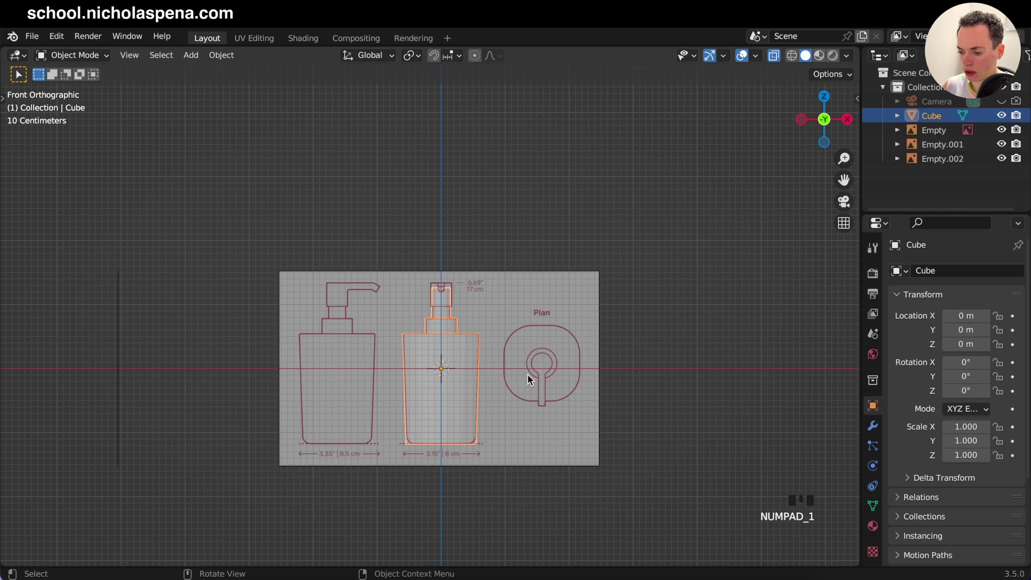
- Move the right-view reference image Empty.002 about 1.625 m along Y to align the spout's side elevation with the bottle
key(KP_1)
click(938, 143)
click(940, 158)
click(940, 145)
key(KP_1)
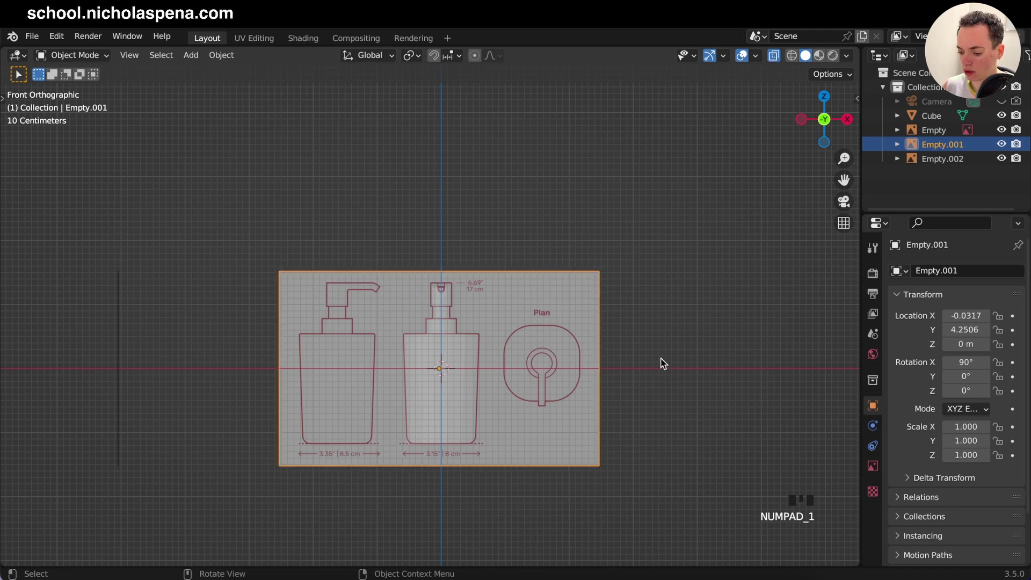
key(KP_3)
scroll(663, 364, up, 3)
key(Tab)
click(714, 220)
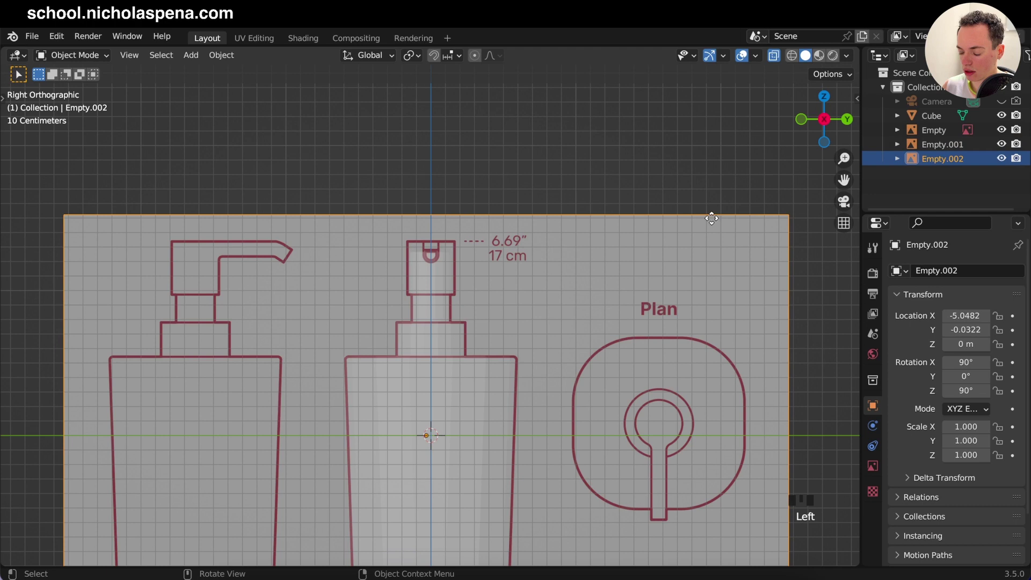
key(g)
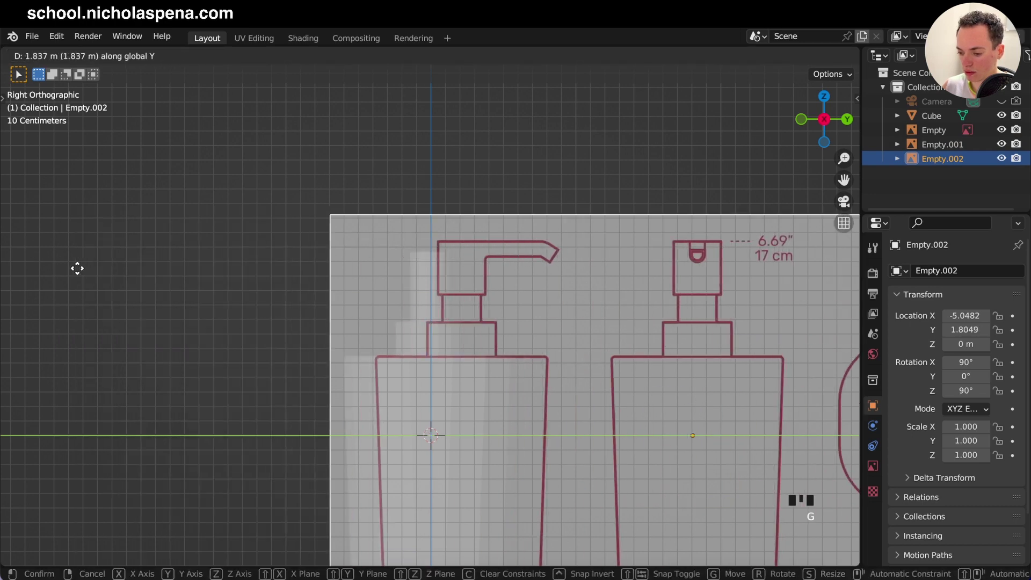
click(49, 269)
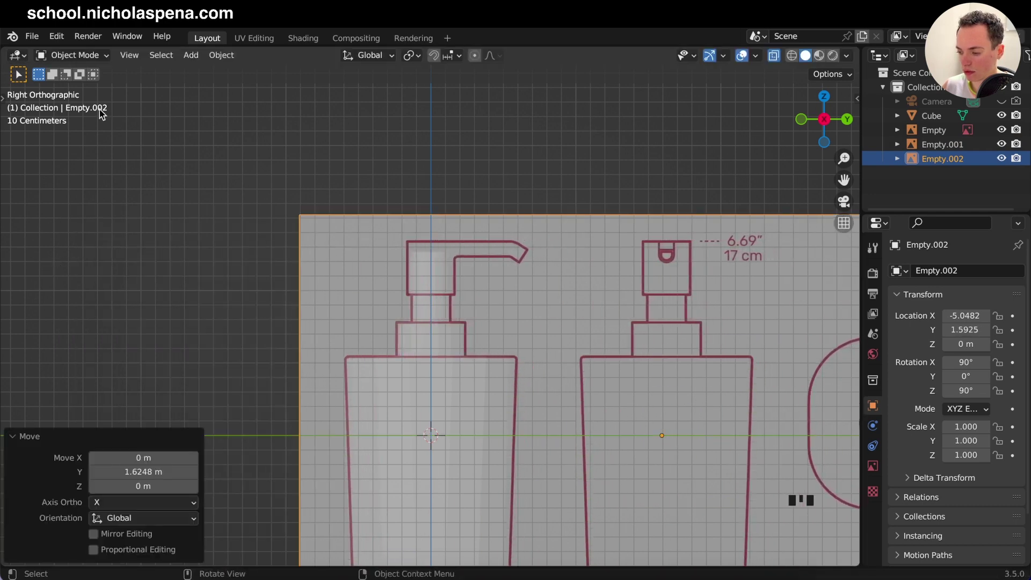
- Compare the model with the reference drawings by switching X-ray and wireframe display on and off, and view the whole scene
click(774, 57)
scroll(523, 273, up, 3)
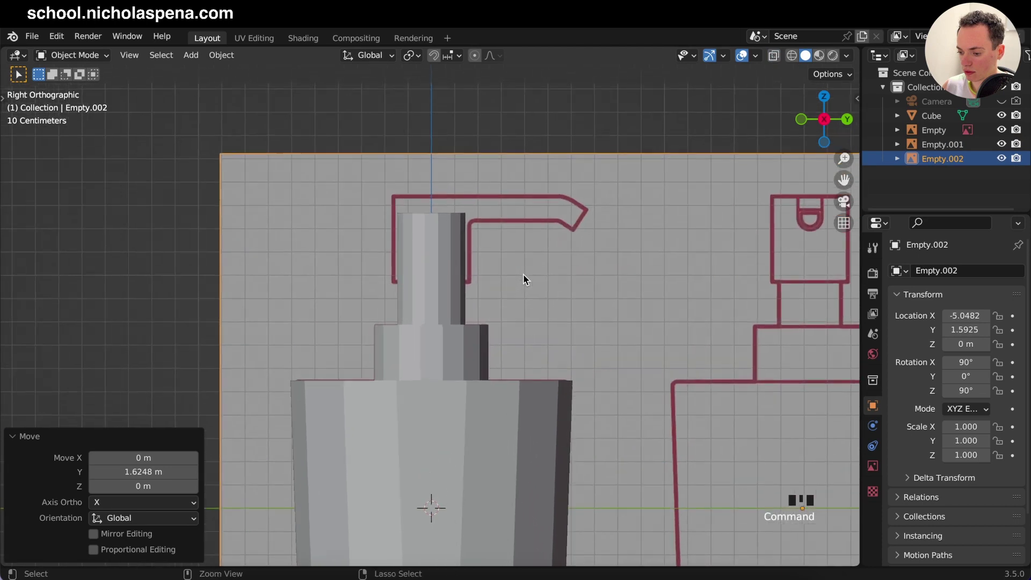
click(797, 57)
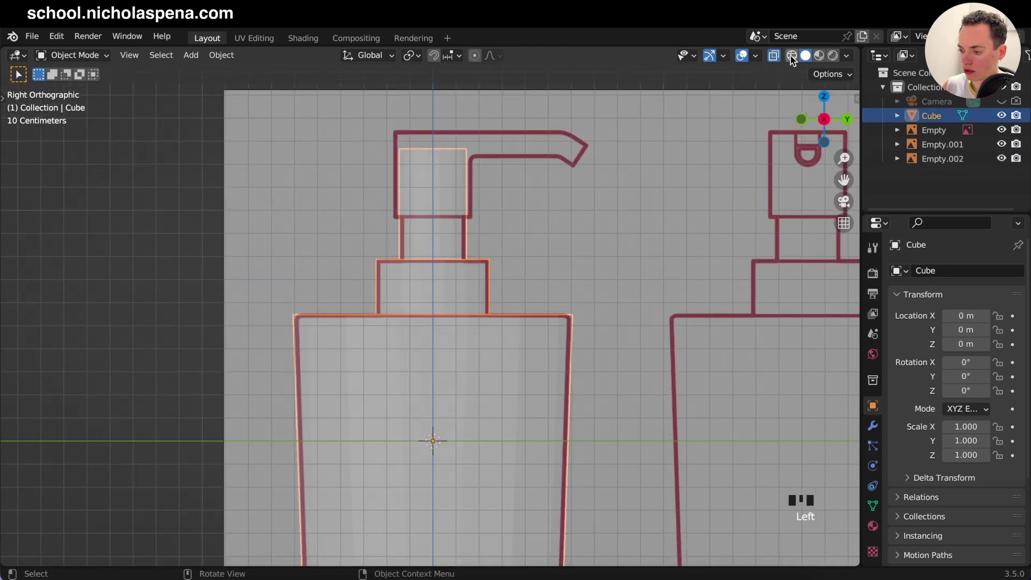
click(791, 57)
click(804, 57)
scroll(565, 191, up, 5)
super+scroll(565, 191, down, 5)
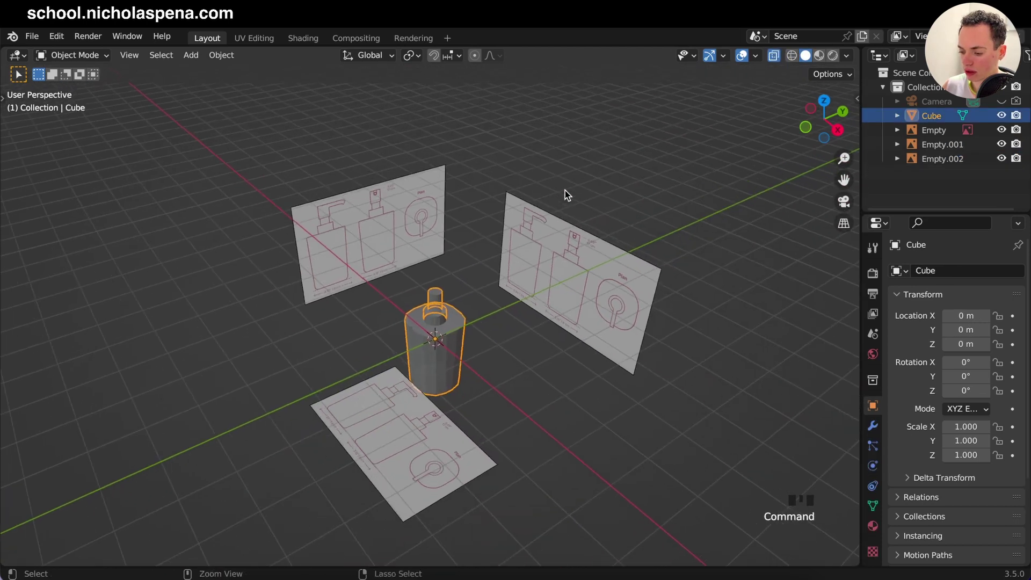
super+scroll(565, 190, up, 3)
- Duplicate the neck and pump head faces above the collar in place and separate the copy into its own object
click(463, 377)
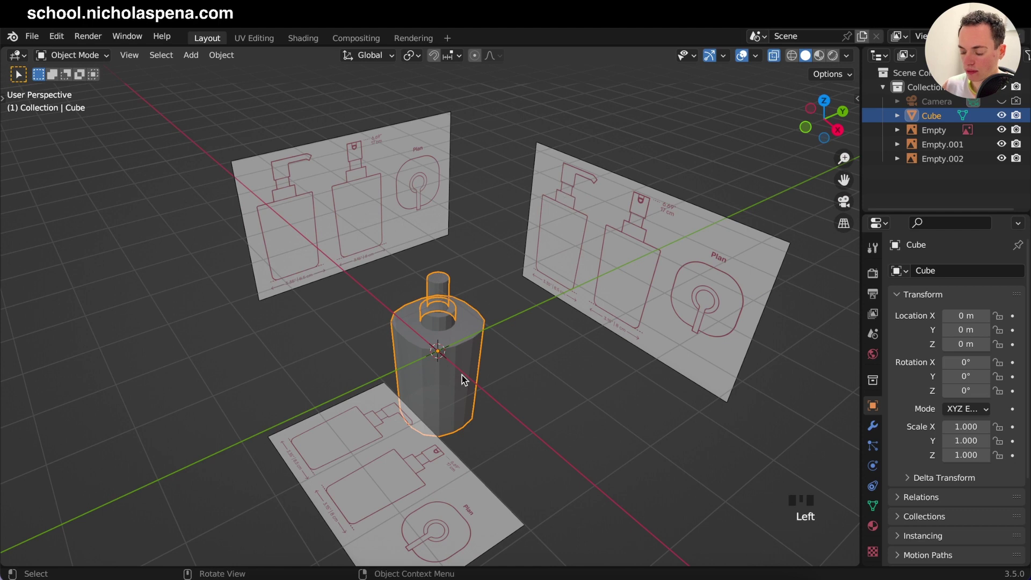
key(Tab)
key(KP_1)
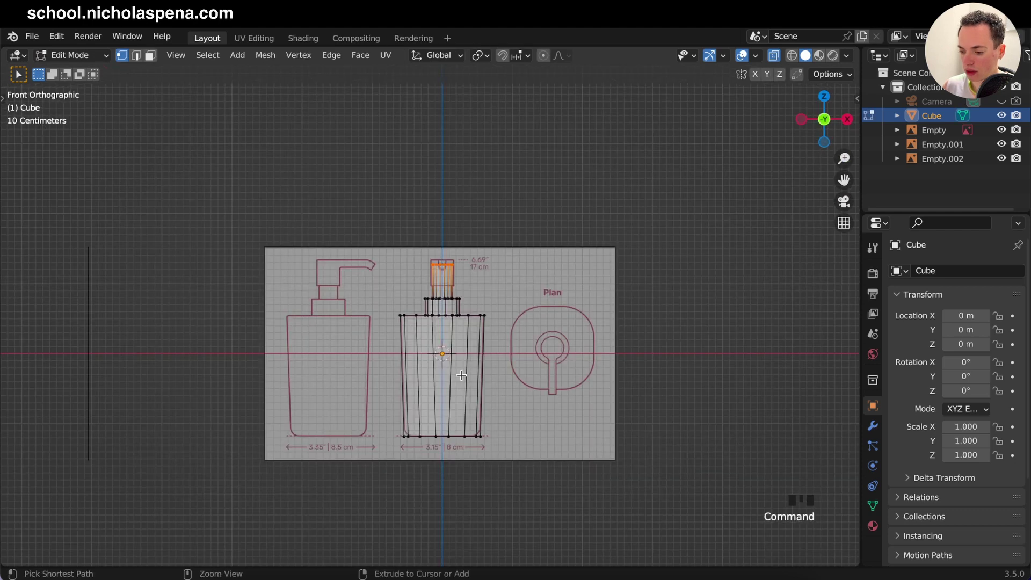
super+scroll(460, 373, up, 6)
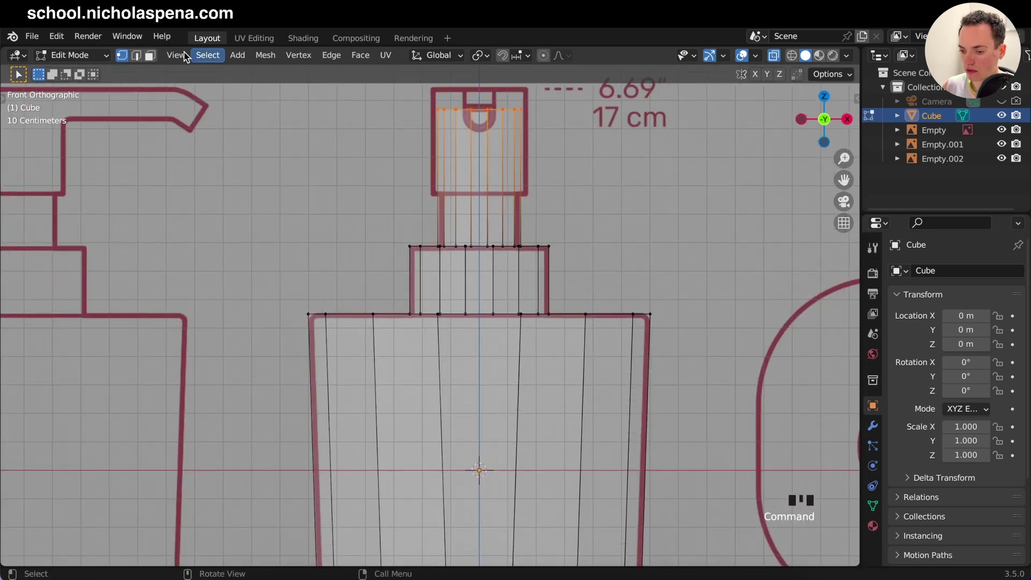
click(150, 55)
shift+middle_drag(387, 137, 338, 188)
drag(338, 188, 603, 275)
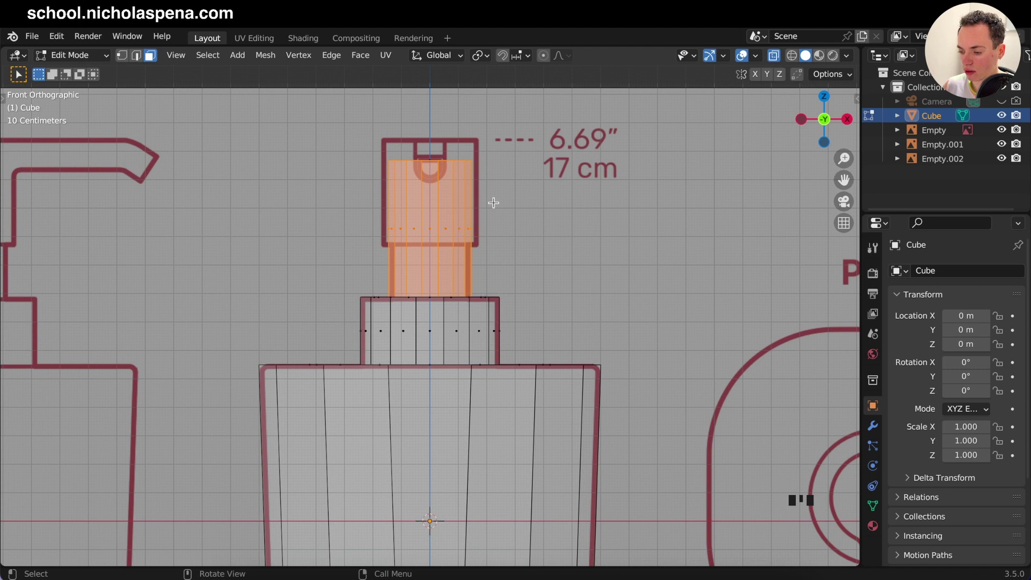
shift+middle_drag(494, 202, 479, 223)
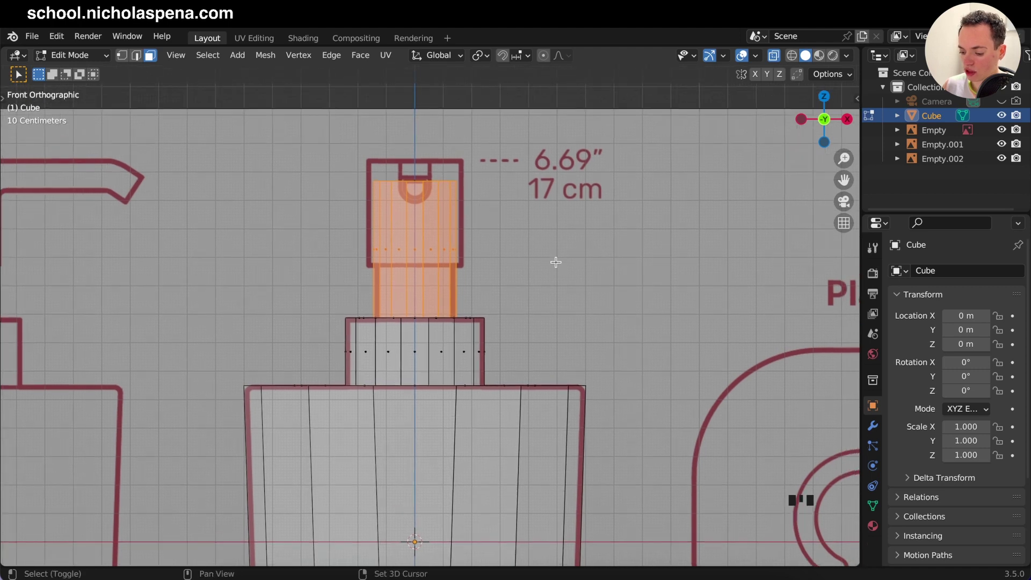
key(shift+d)
right_click(614, 243)
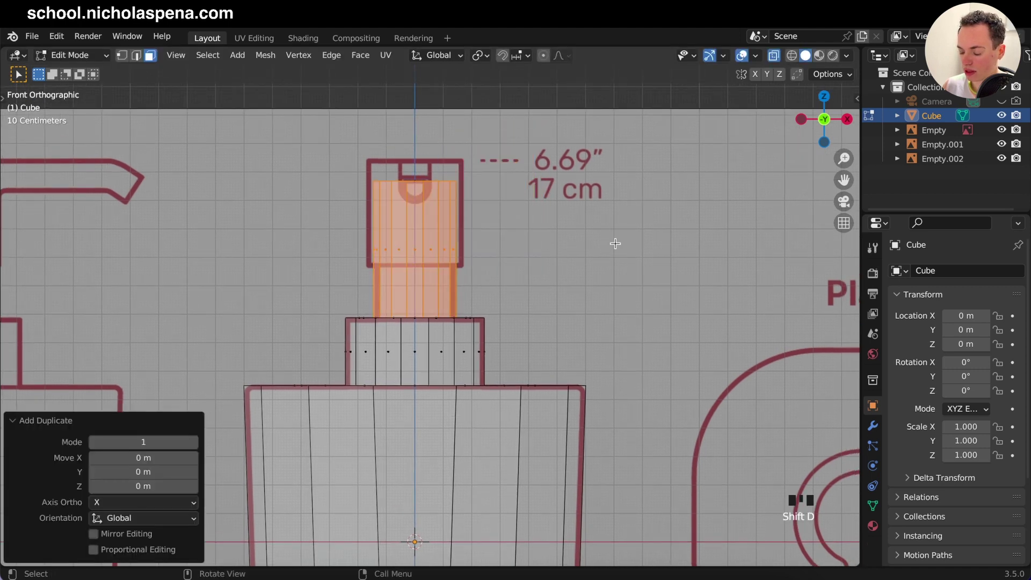
key(p)
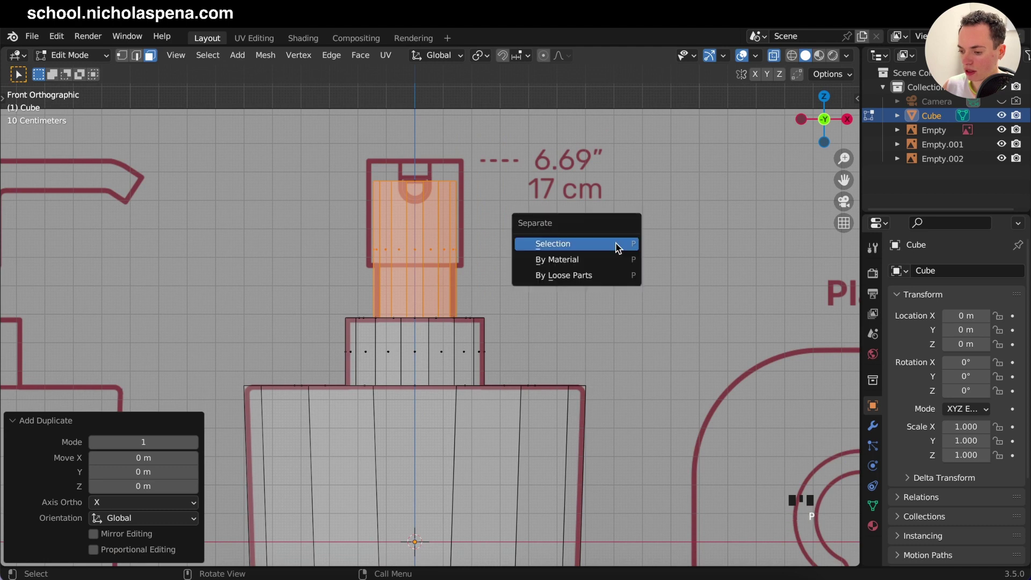
click(576, 245)
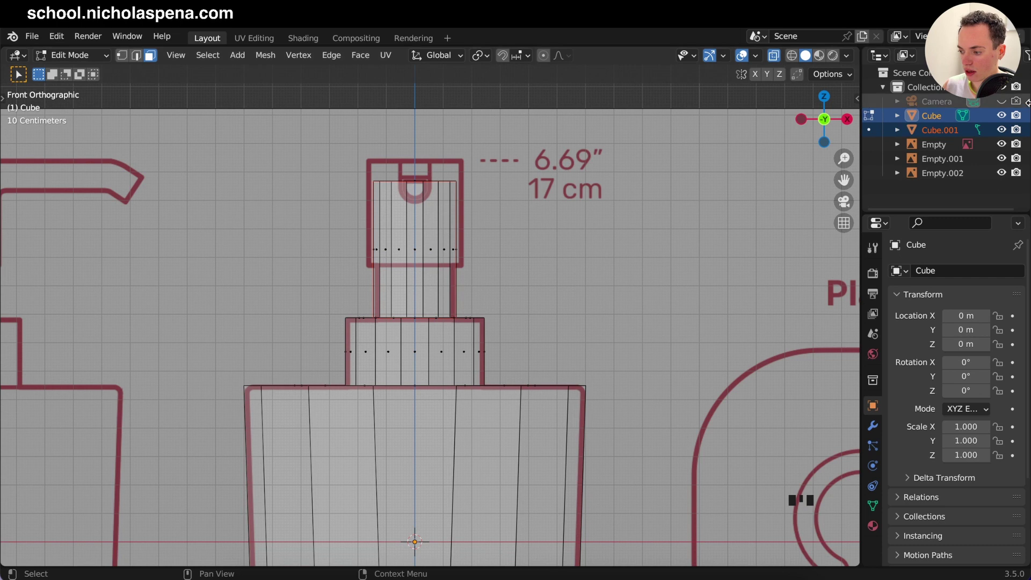
- Return to Object Mode and hide the original bottle object Cube so the separated piece is isolated
click(933, 126)
key(Tab)
middle_drag(524, 233, 524, 233)
click(939, 130)
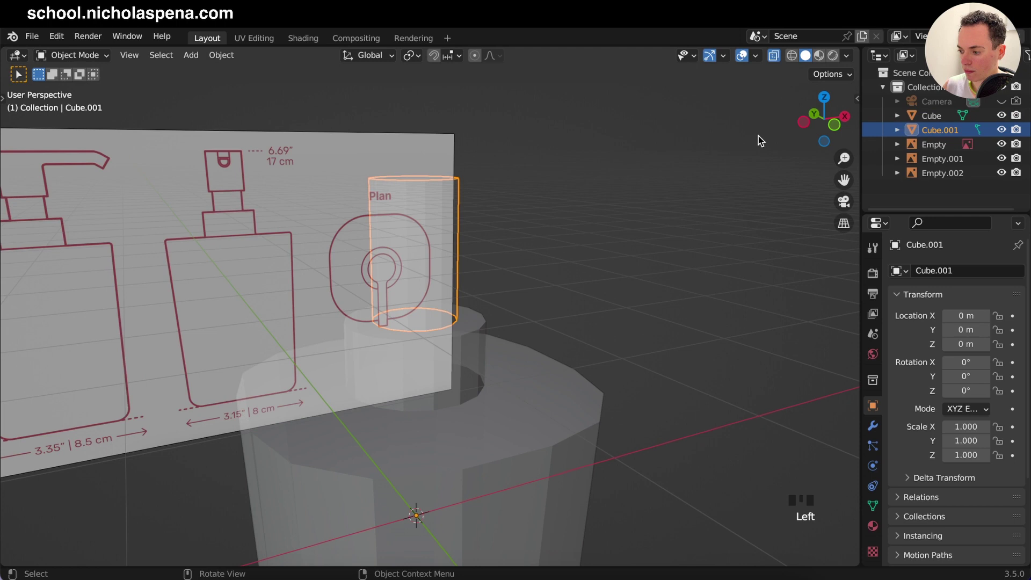
click(931, 115)
super+scroll(561, 282, down, 3)
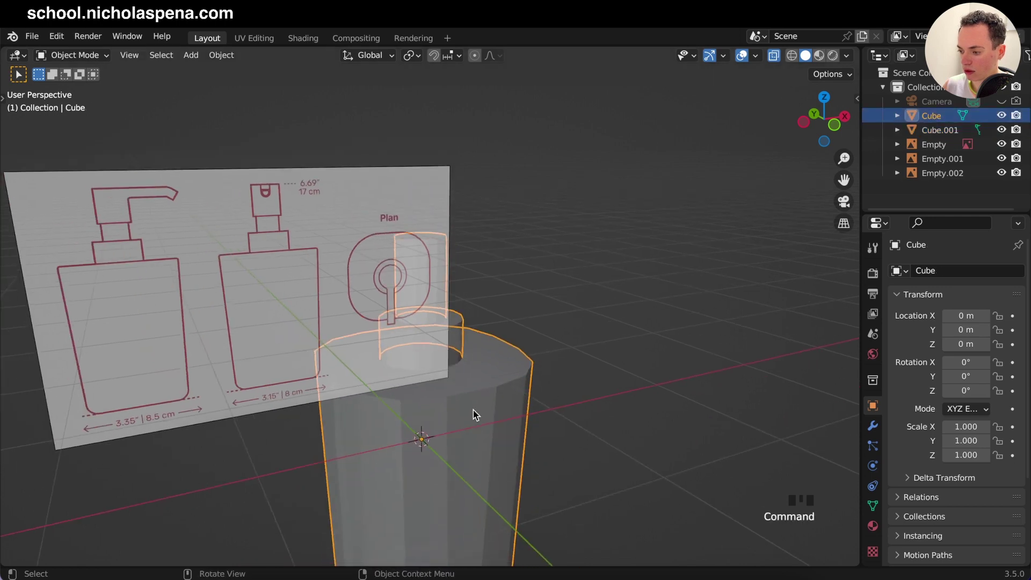
click(1001, 115)
super+scroll(649, 301, down, 2)
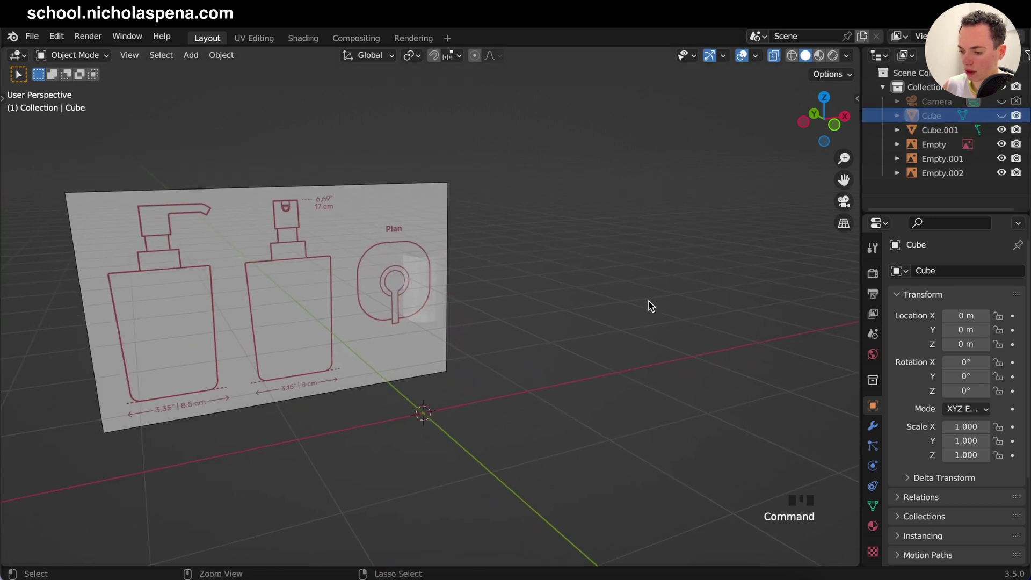
- Select the separated piece Cube.001, line it up with the front reference drawing and save the file
click(424, 282)
scroll(495, 305, right, 5)
super+scroll(495, 305, up, 2)
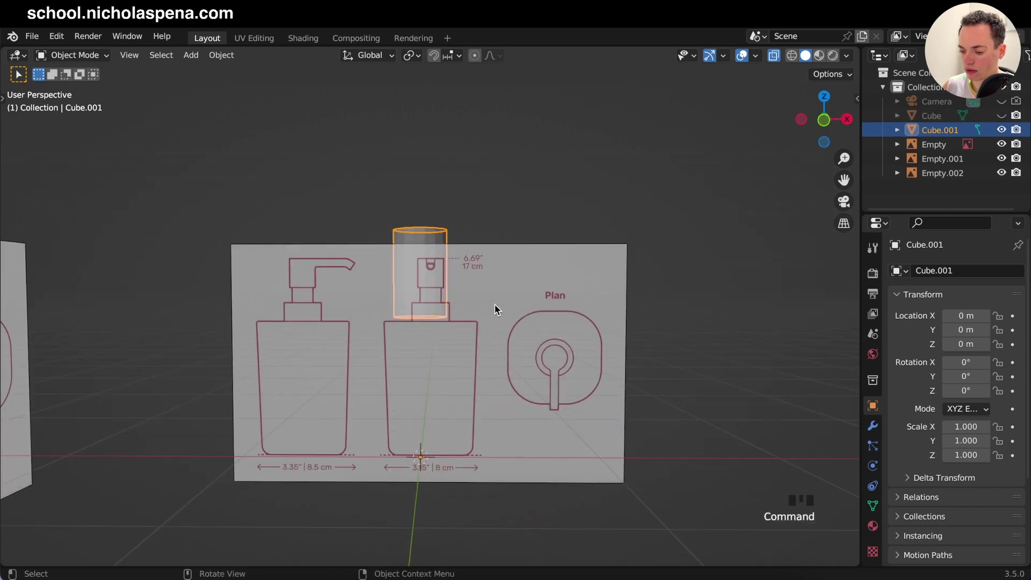
key(KP_1)
super+scroll(495, 309, up, 4)
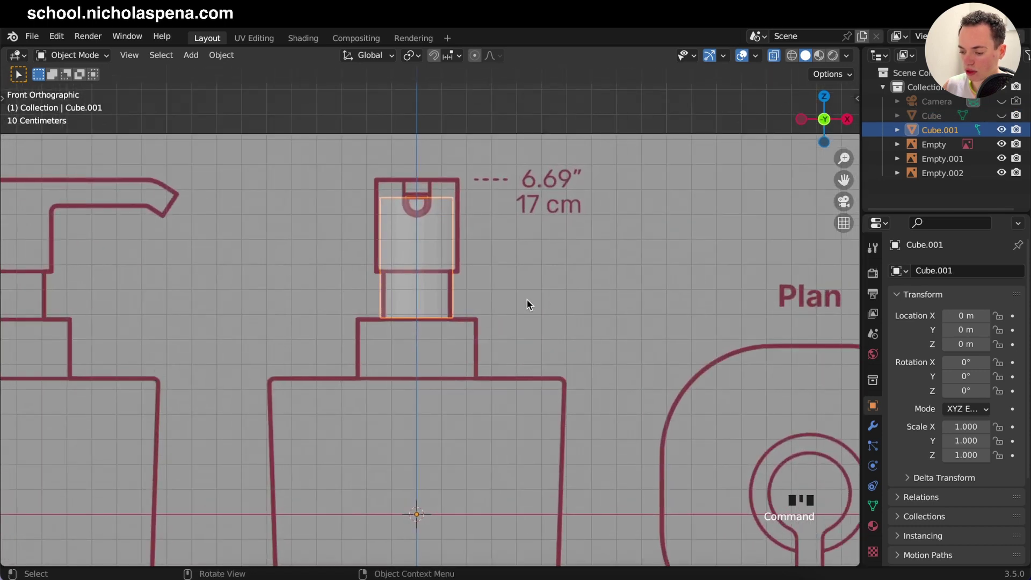
key(super+s)
super+scroll(534, 322, up, 3)
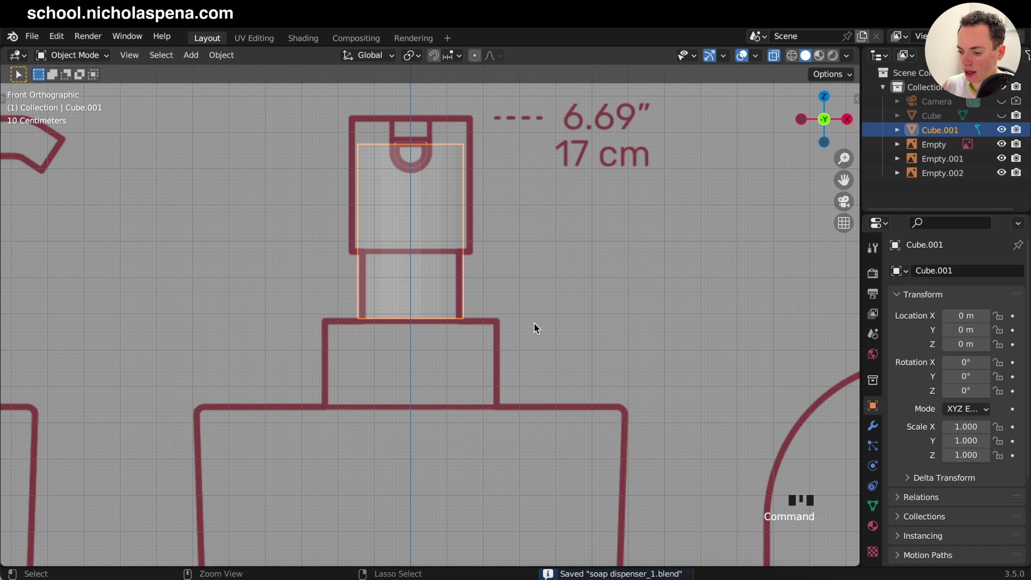
shift+scroll(533, 322, up, 3)
shift+scroll(534, 322, up, 2)
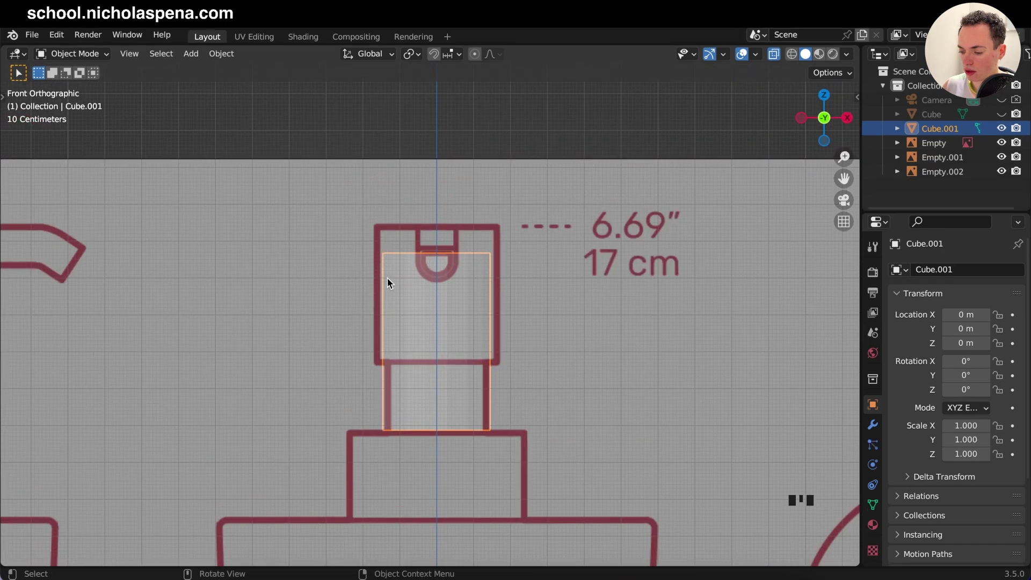
- Move the top ring of vertices of Cube.001 up along Z to the top edge of the pump head in the drawing
key(Tab)
click(122, 54)
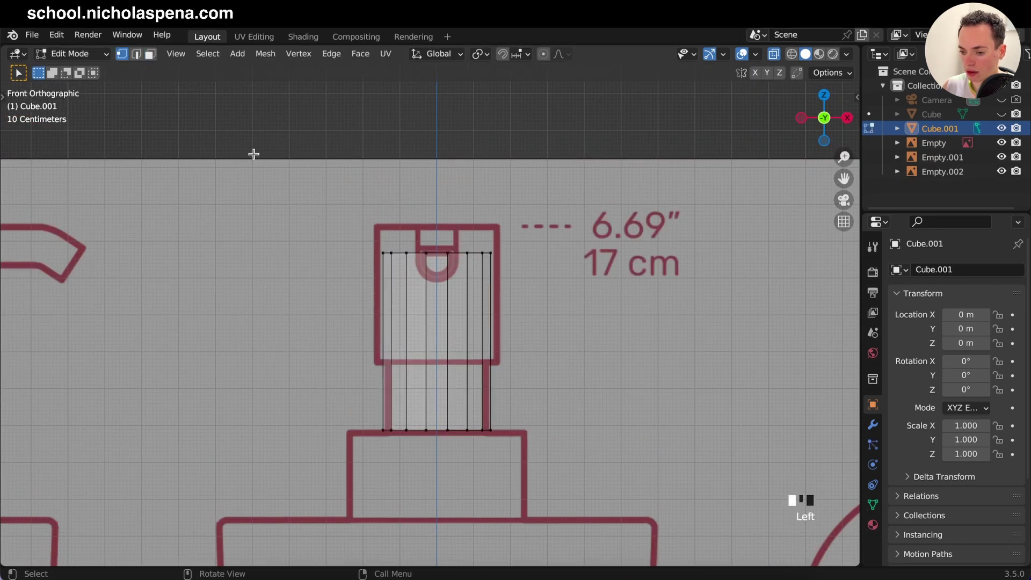
drag(344, 235, 587, 291)
super+scroll(586, 292, up, 3)
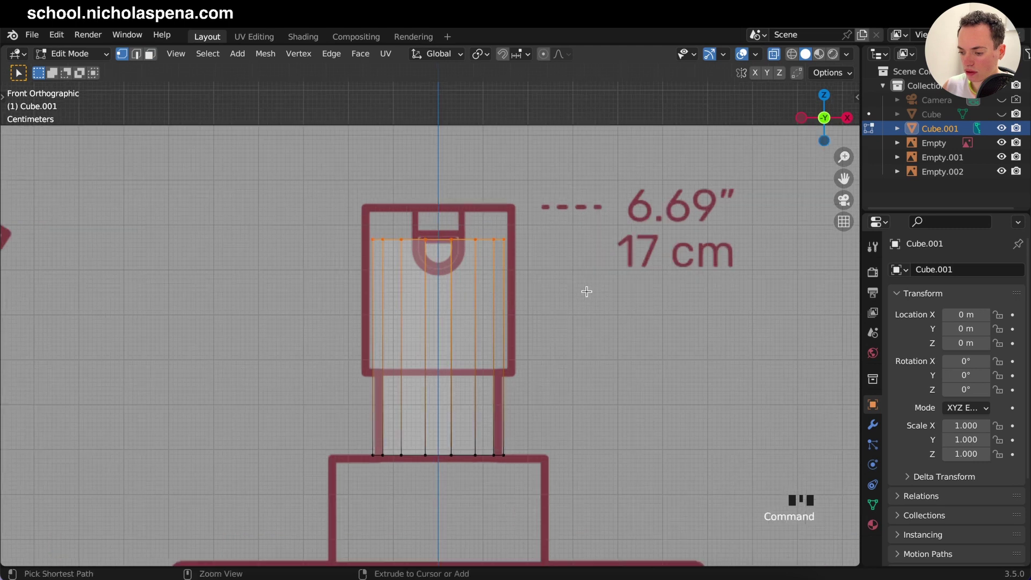
key(g)
key(z)
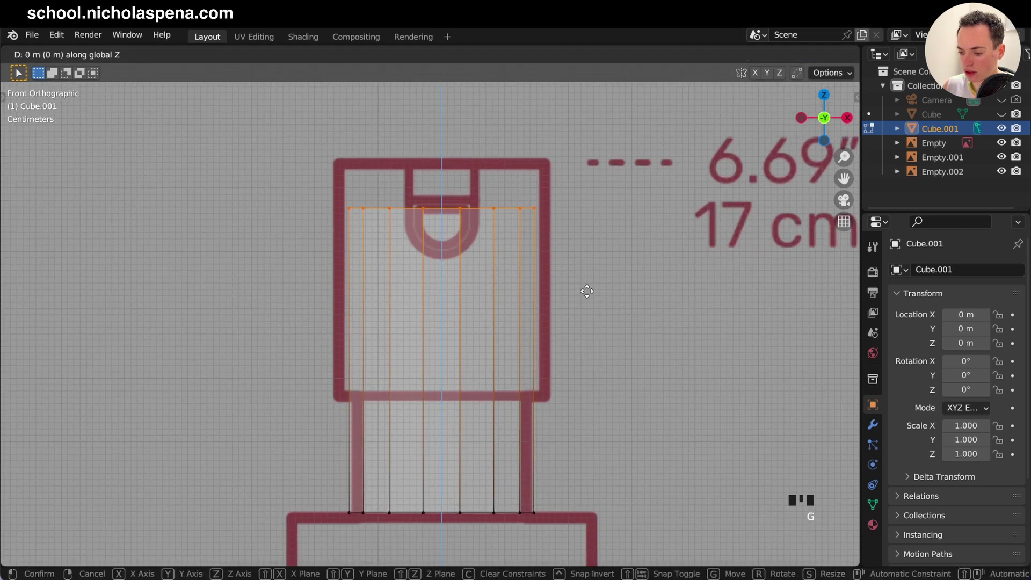
click(589, 242)
- Move the bottom ring of vertices up along Z by just over 0.17 m to the pump head's lower edge
drag(312, 496, 598, 519)
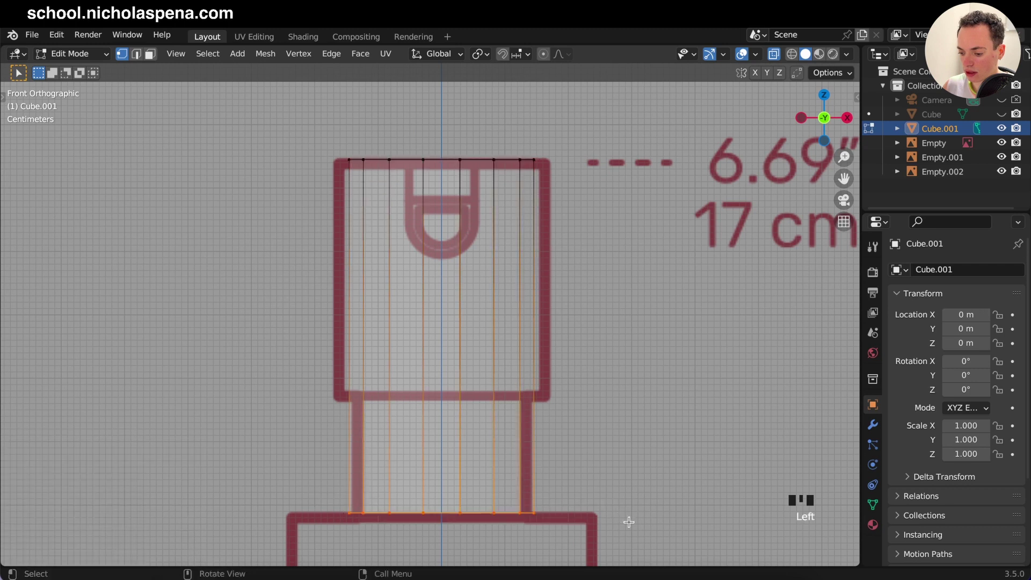
key(g)
key(z)
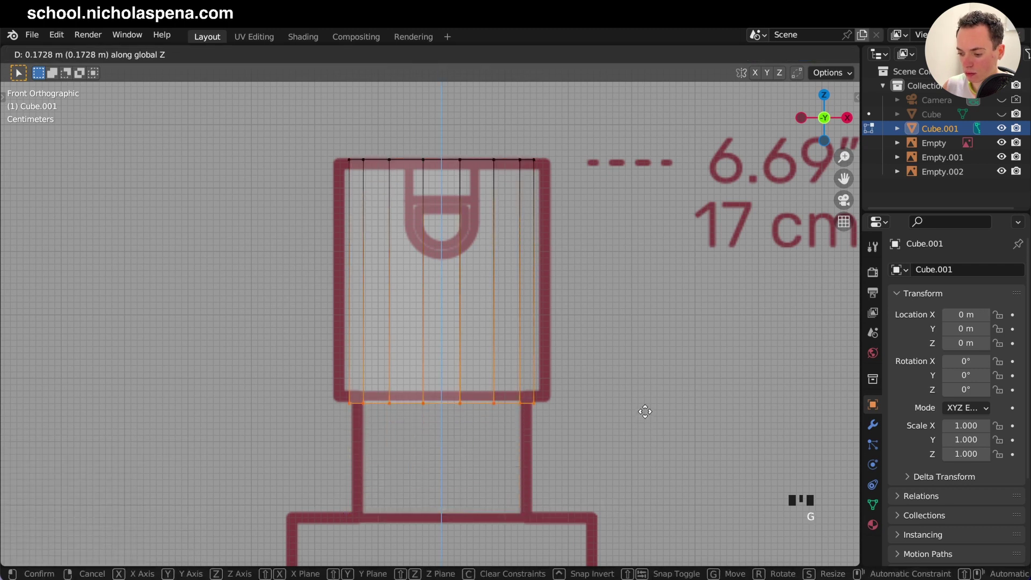
click(644, 408)
- Scale the whole pump head mesh by 1.176 in X and Y with Z locked to match the drawn width
key(a)
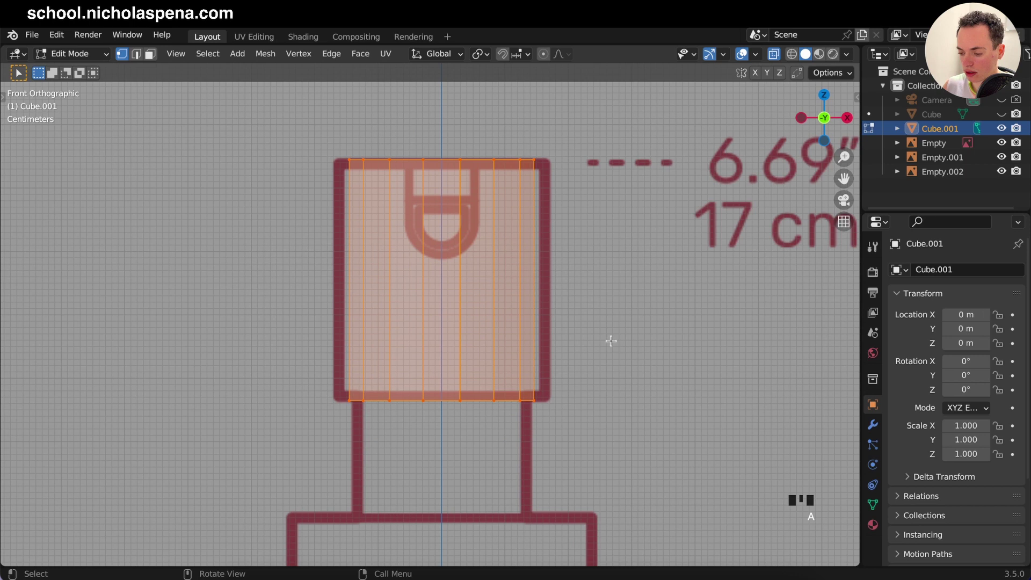
scroll(572, 276, down, 4)
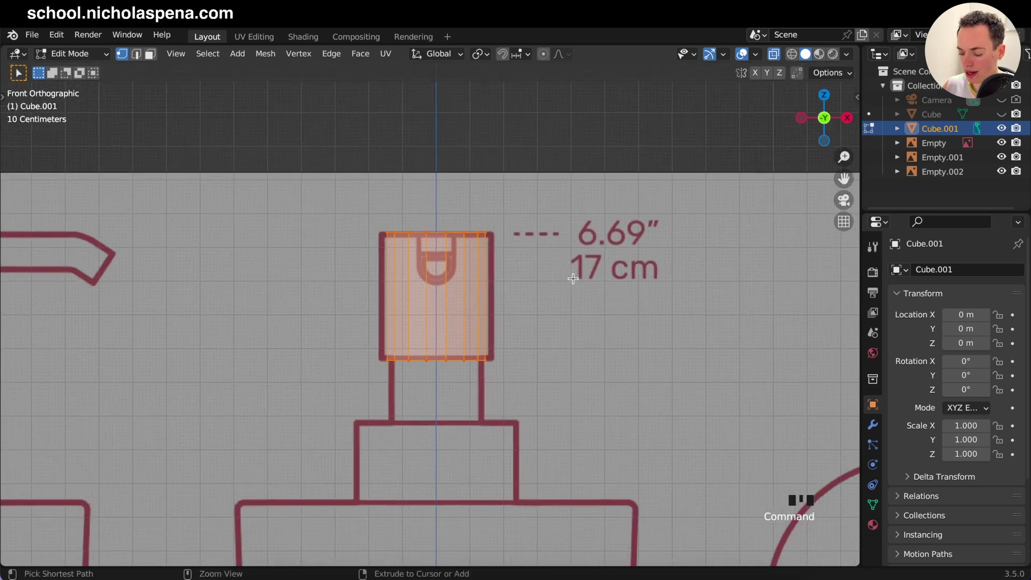
scroll(572, 275, up, 2)
key(s)
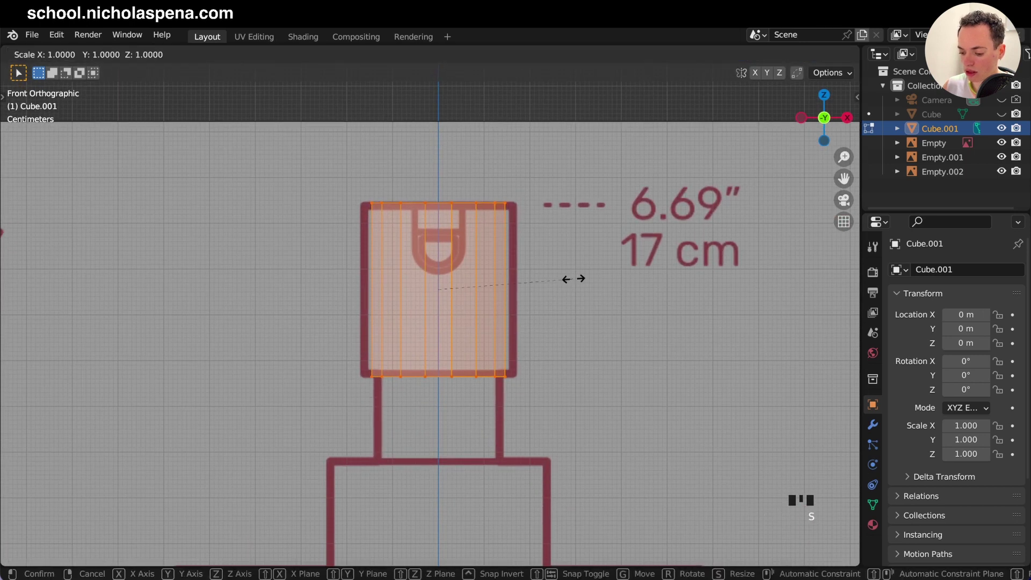
key(shift+z)
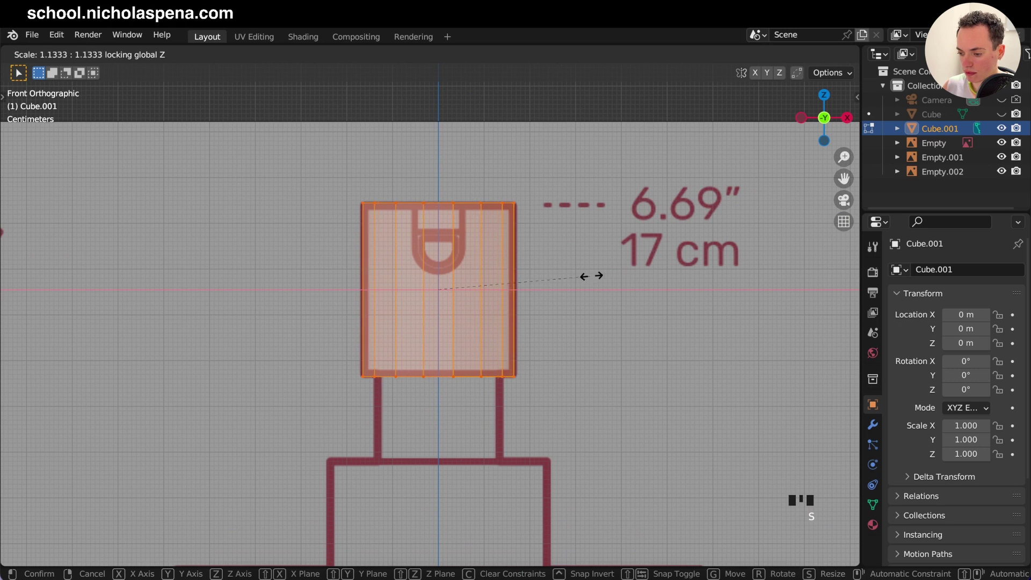
click(595, 275)
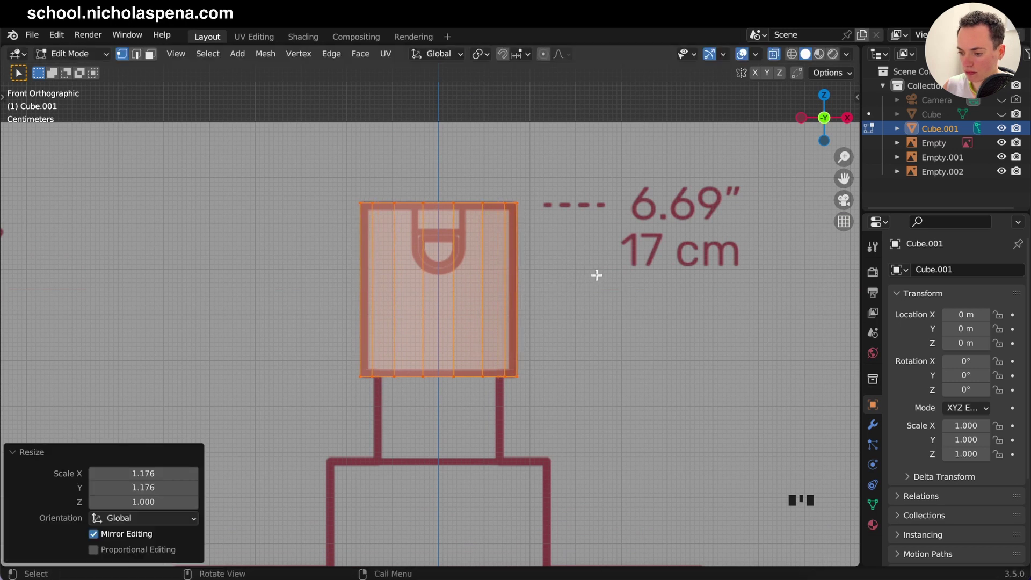
super+scroll(521, 229, up, 3)
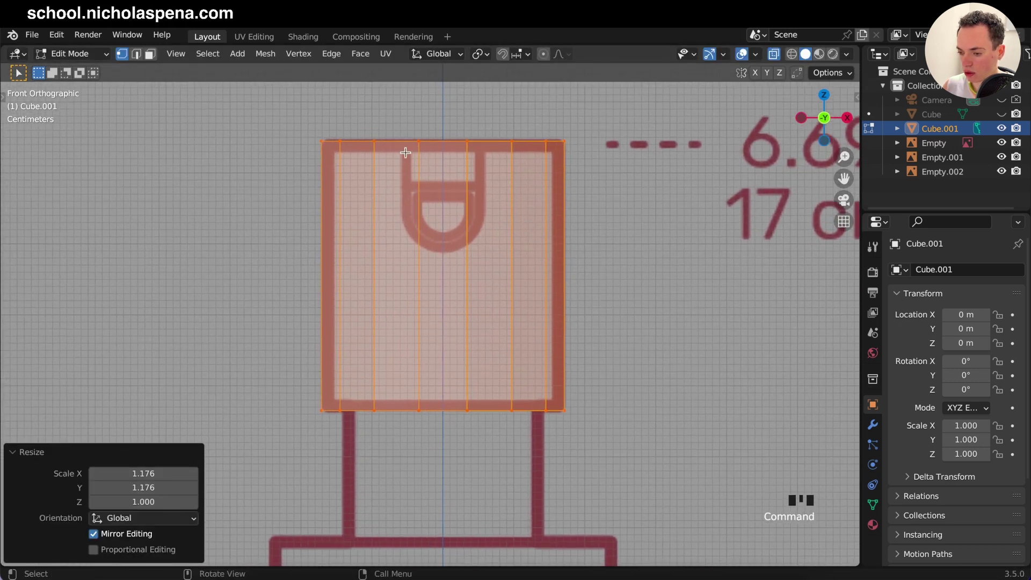
- Examine the resized pump head from perspective, right and front views against the spout in the reference drawings
scroll(428, 179, left, 5)
scroll(428, 180, up, 5)
super+scroll(428, 181, down, 6)
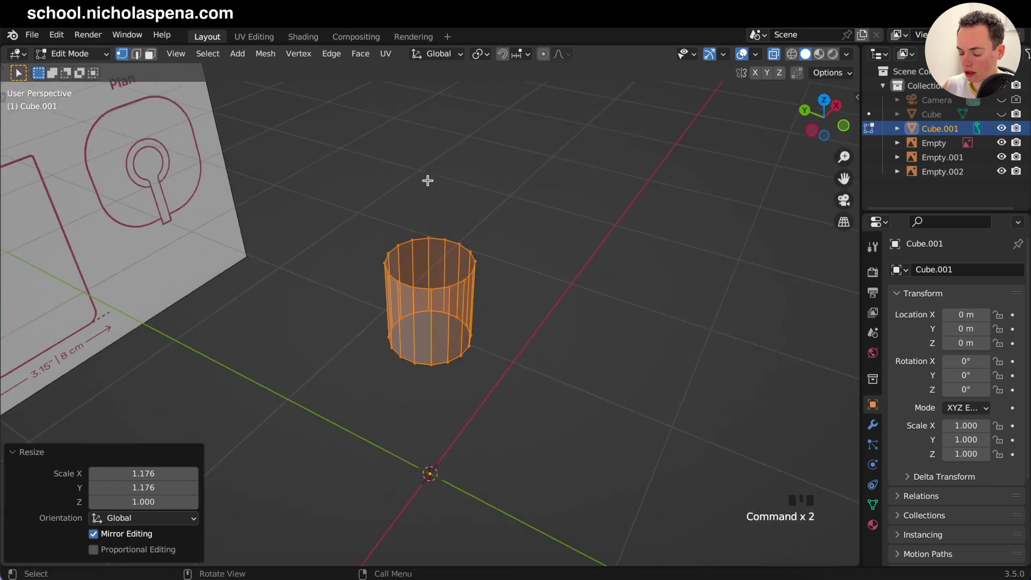
key(KP_3)
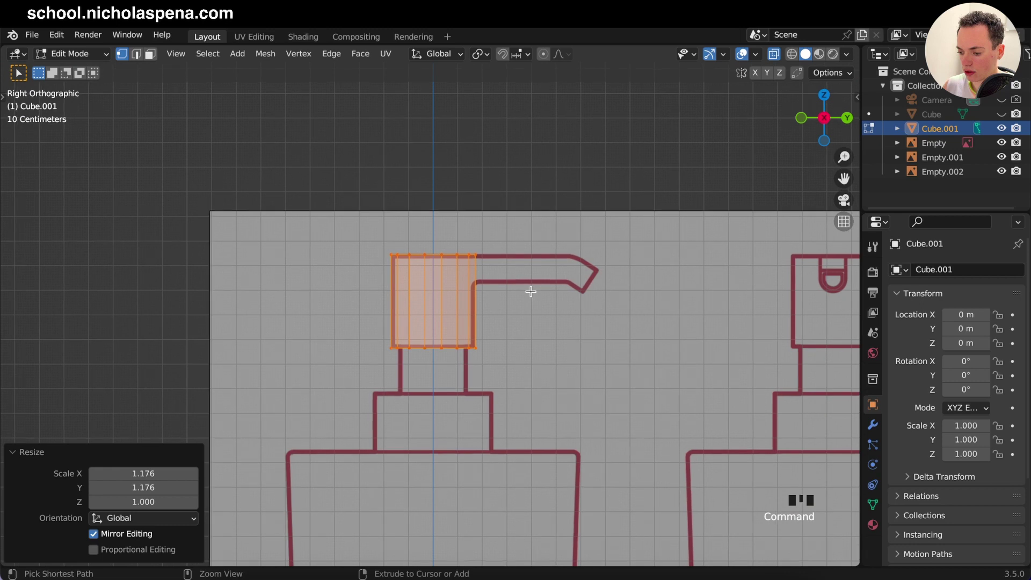
super+scroll(529, 290, up, 4)
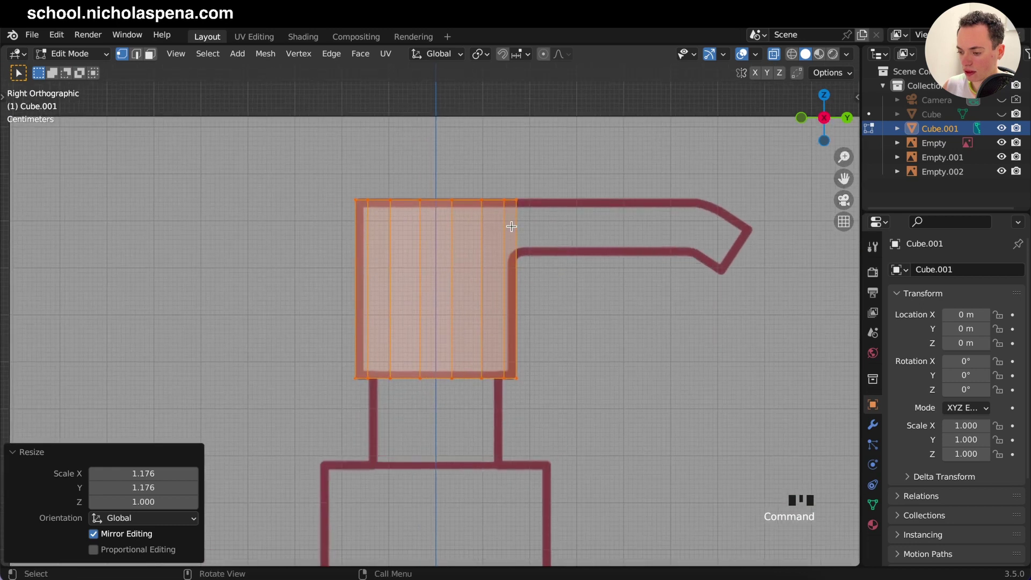
key(KP_1)
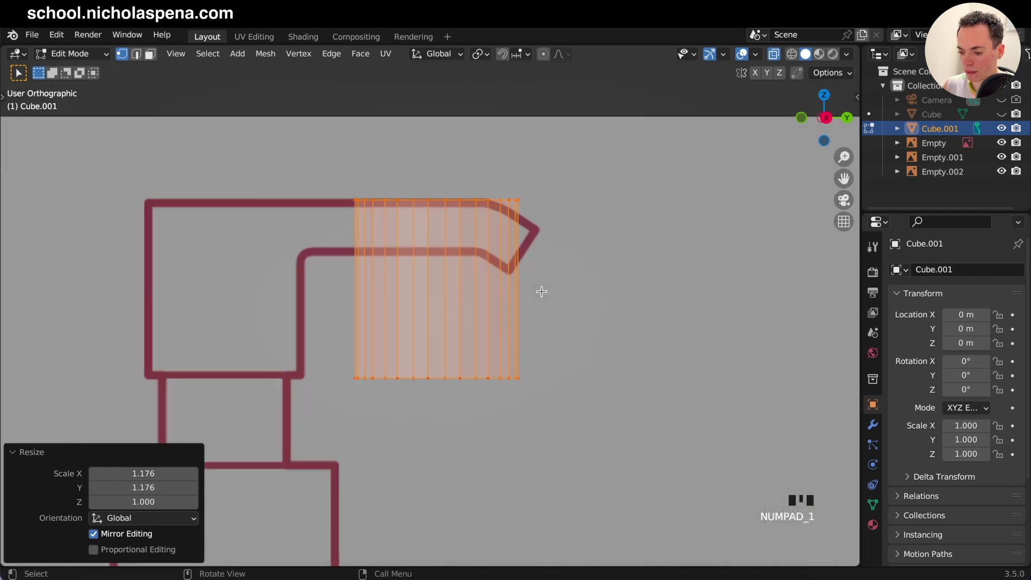
super+scroll(472, 245, up, 4)
super+scroll(473, 245, up, 1)
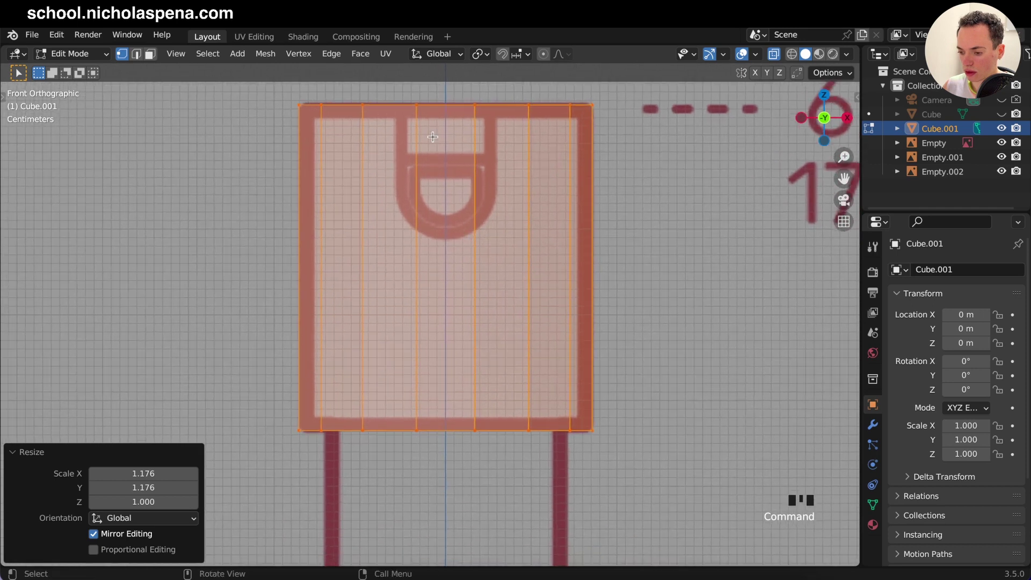
shift+scroll(431, 137, up, 2)
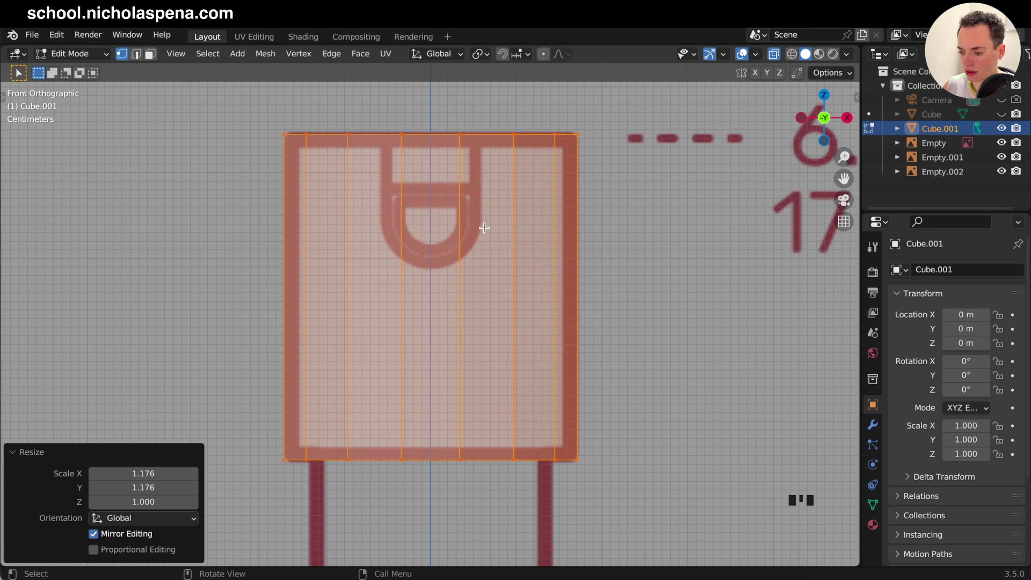
- Add one unslid vertical loop cut through the pump head's front face just left of the central face, beside the spout outline
middle_drag(508, 193, 504, 184)
click(441, 146)
super+scroll(440, 146, down, 3)
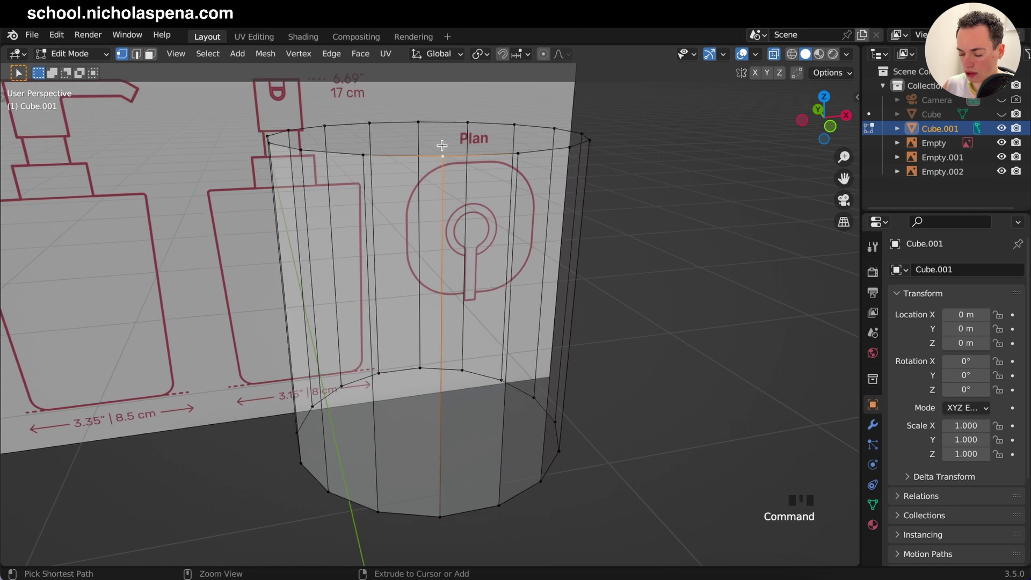
key(KP_1)
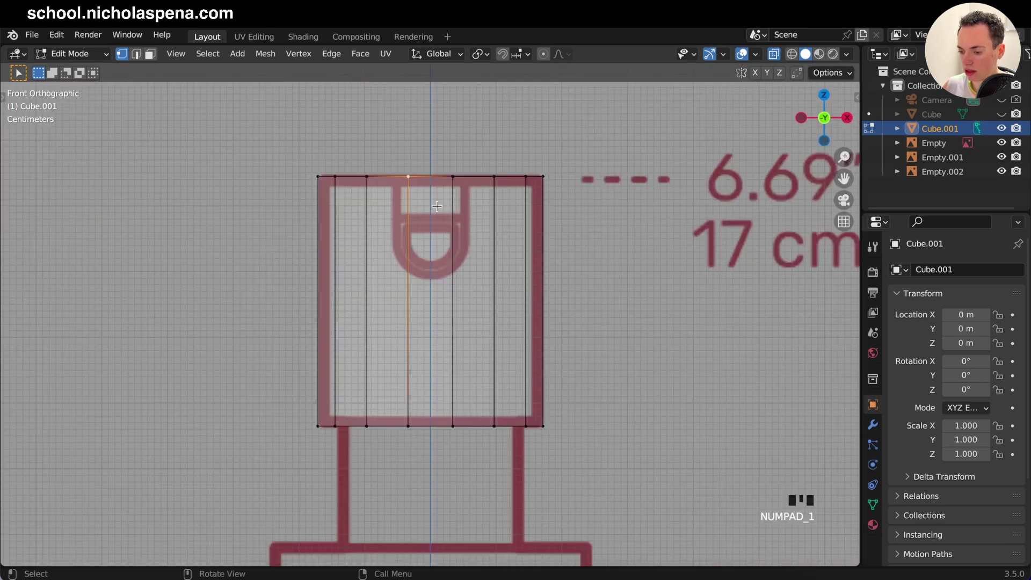
click(368, 177)
middle_drag(408, 184, 409, 185)
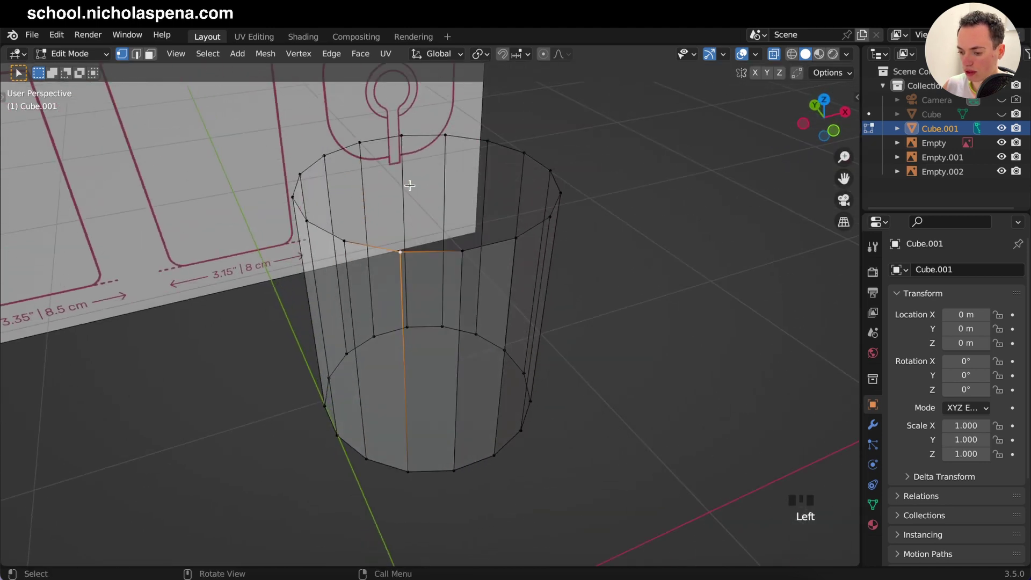
super+scroll(422, 260, down, 2)
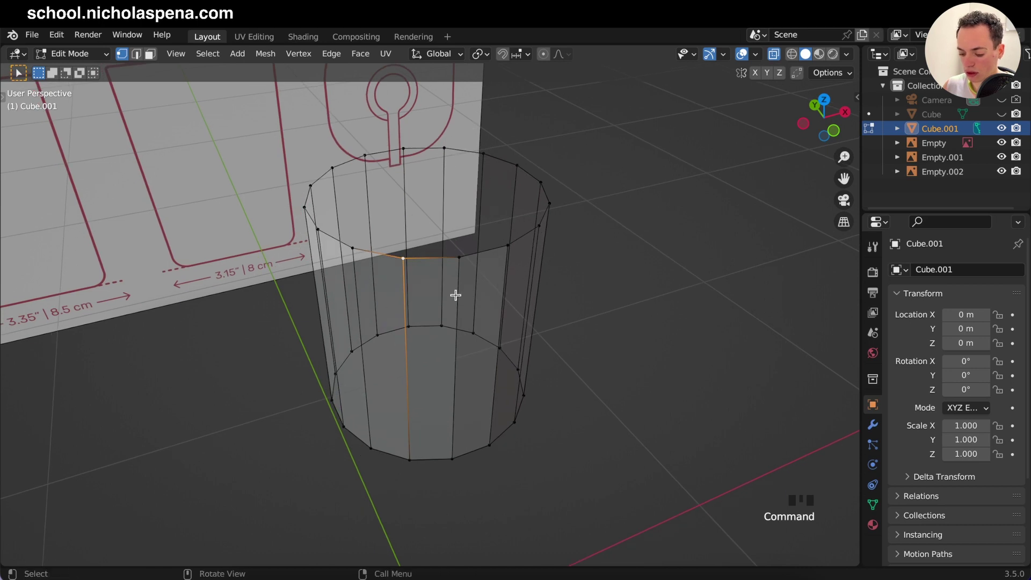
key(ctrl+r)
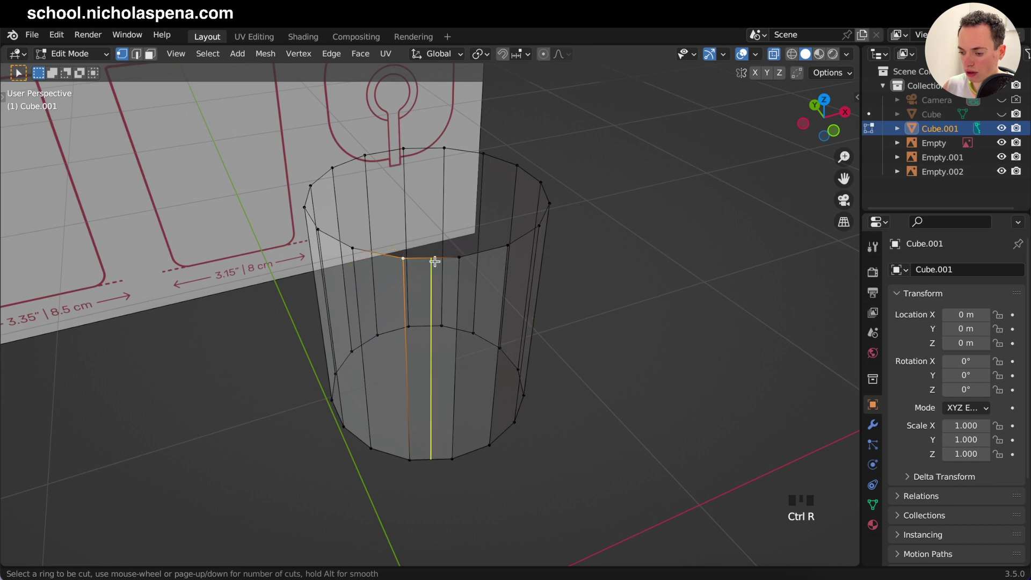
click(438, 455)
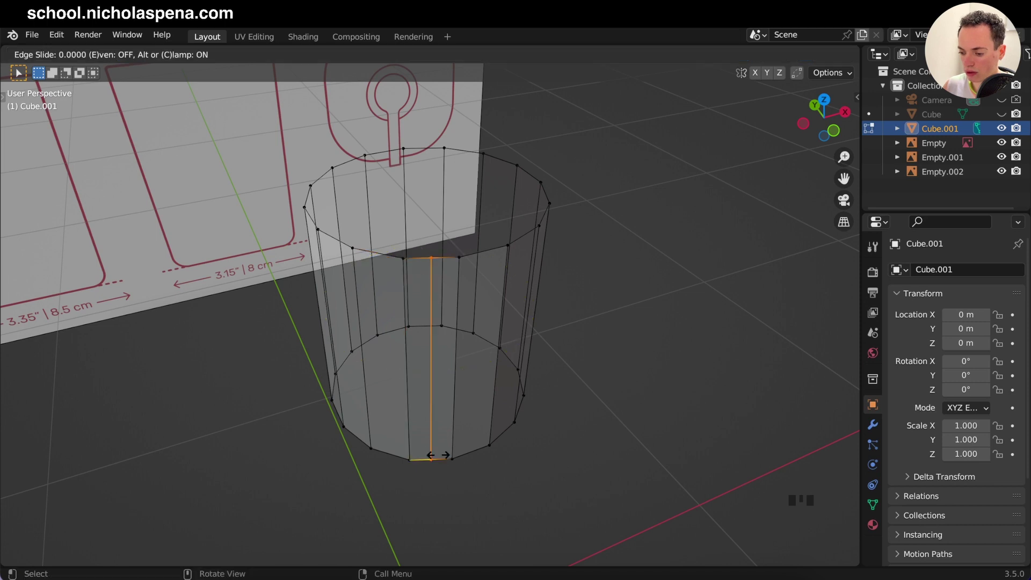
right_click(437, 455)
middle_drag(438, 454, 465, 299)
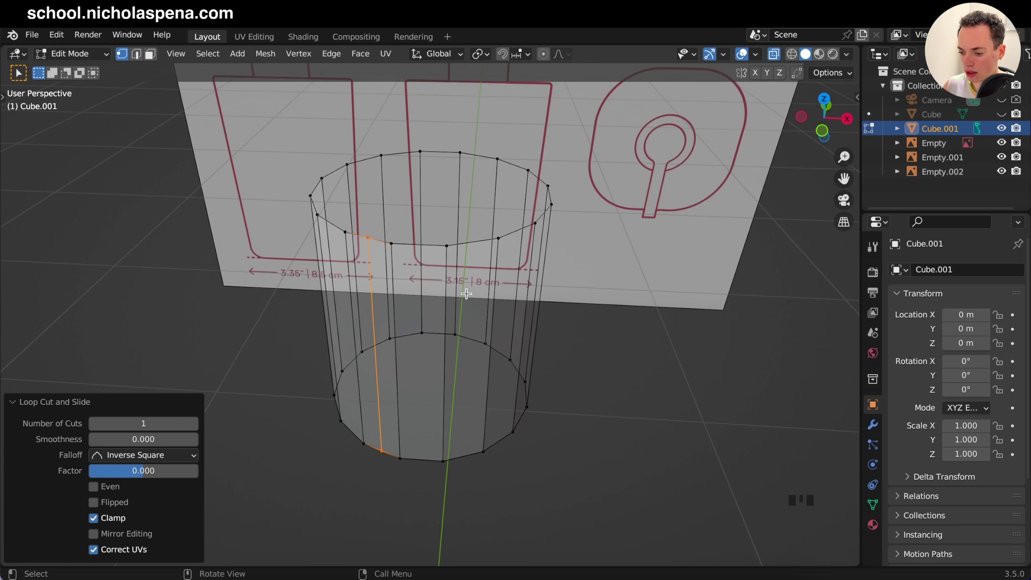
- Add a matching unslid vertical loop cut through the front face just right of the pump head's central face
key(KP_1)
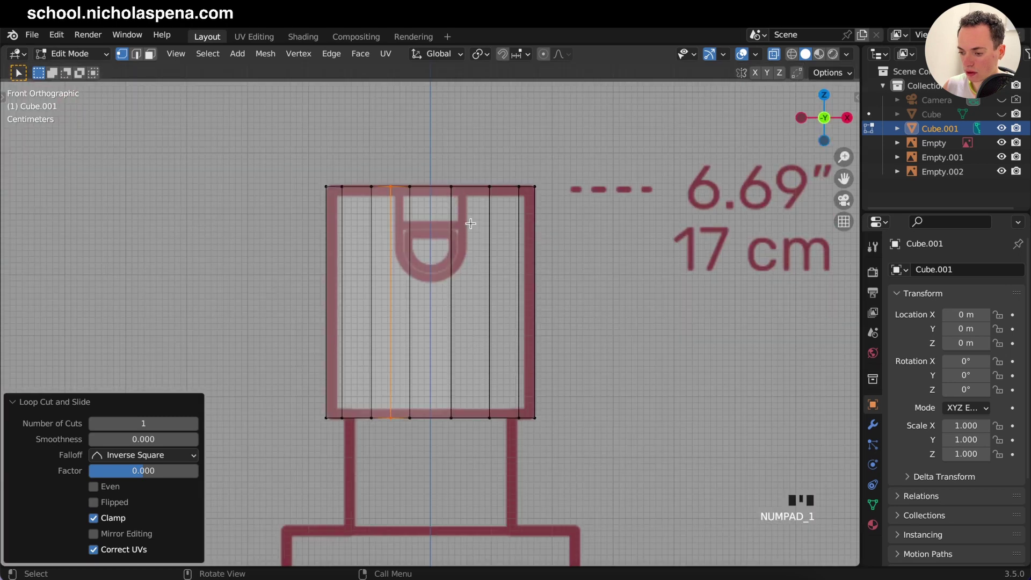
middle_drag(465, 239, 493, 325)
key(ctrl+r)
click(490, 247)
right_click(489, 249)
scroll(451, 302, up, 10)
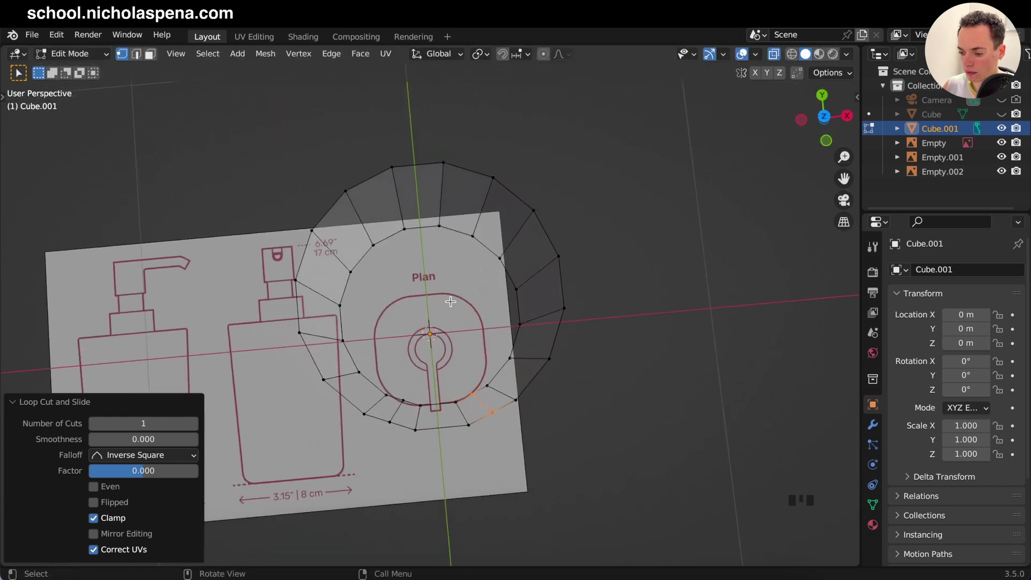
scroll(450, 301, down, 10)
super+scroll(450, 302, up, 3)
key(KP_1)
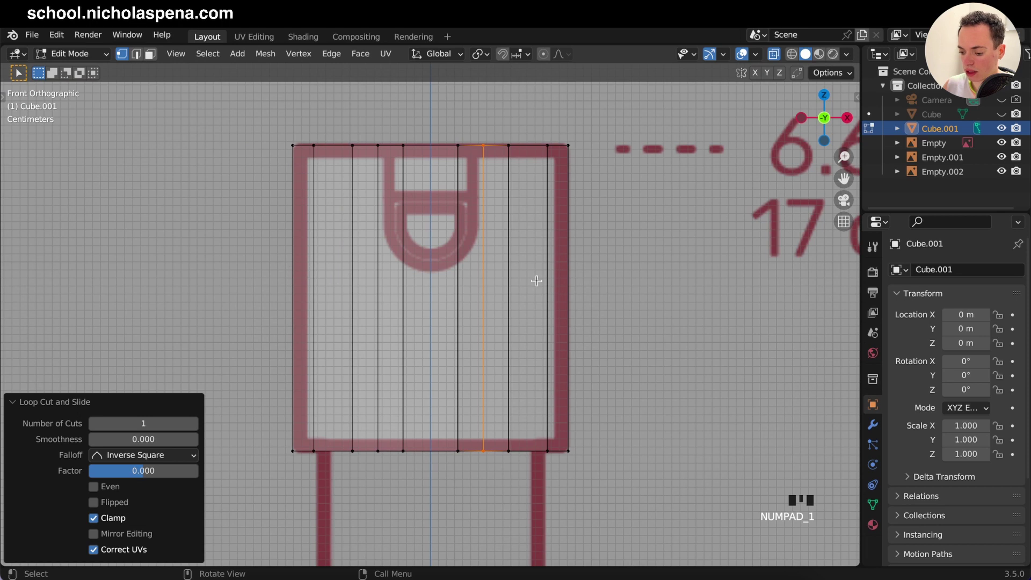
- Add a horizontal loop cut around the pump head at factor -0.244, just below the spout's underside, and switch to face selection
key(KP_3)
shift+scroll(576, 276, right, 10)
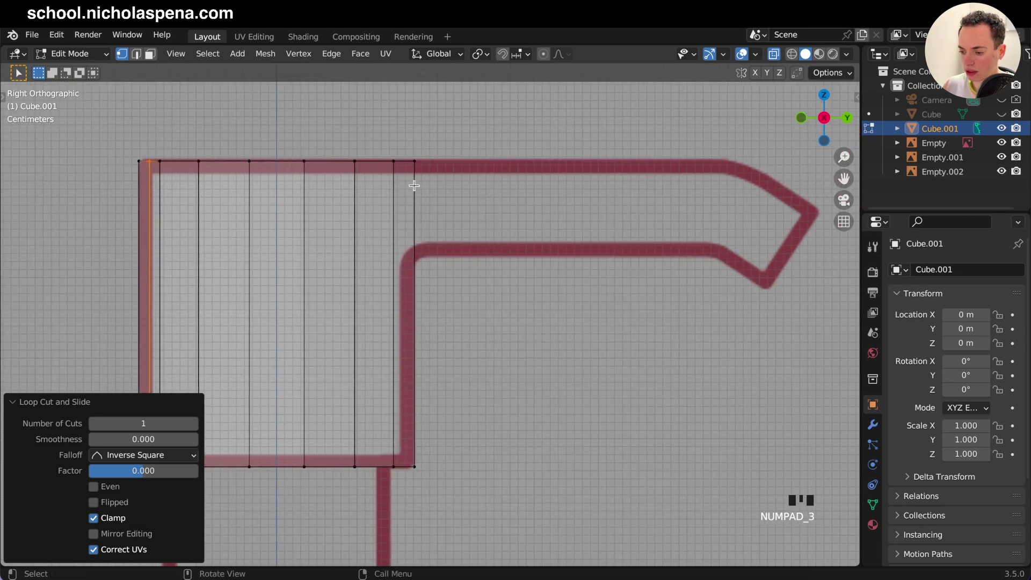
shift+scroll(301, 361, right, 1)
key(ctrl+r)
click(366, 349)
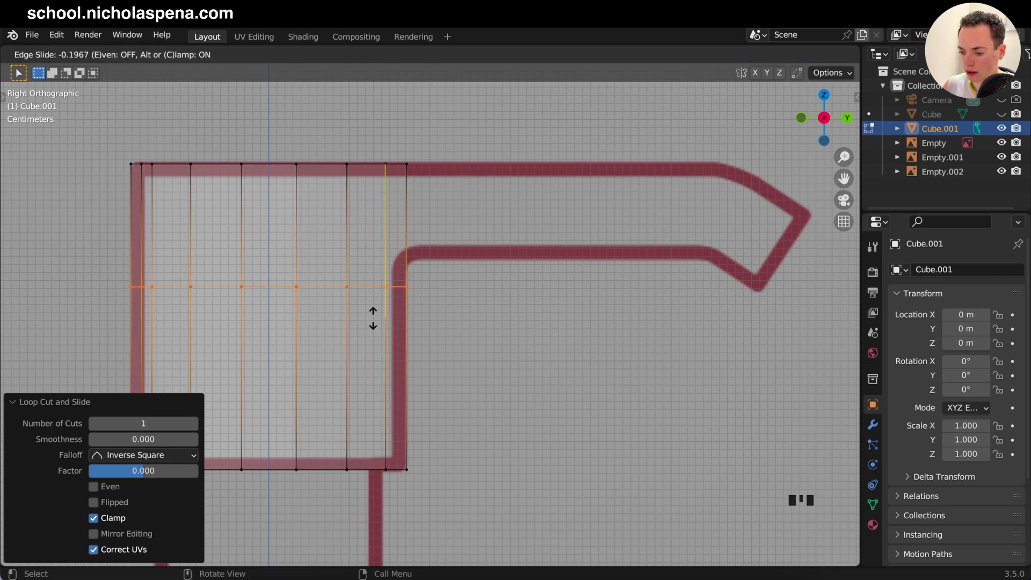
click(379, 297)
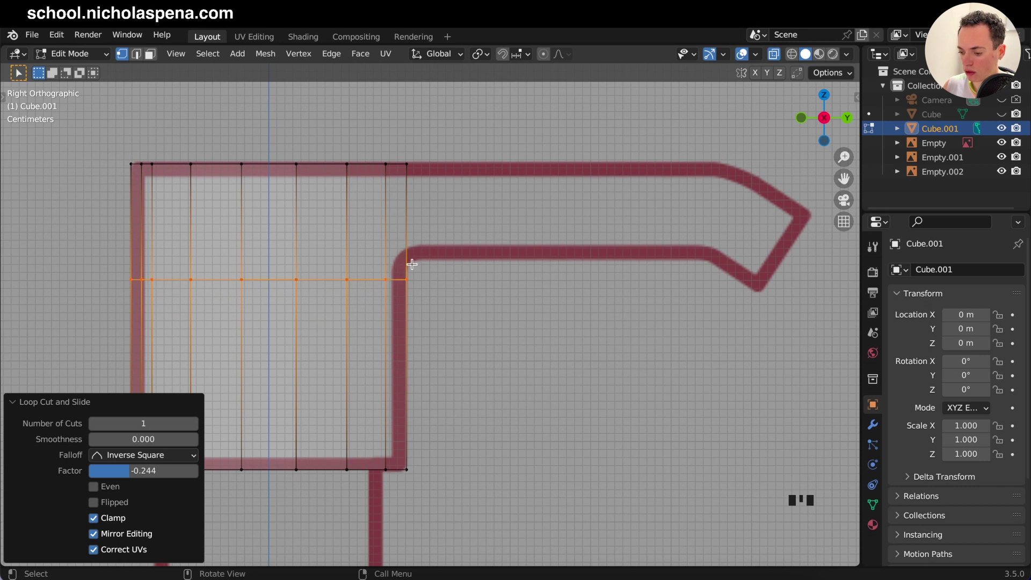
click(150, 53)
- Examine the pump head from front and right views, in Object and Edit Mode, against the spout direction in the drawings
middle_drag(428, 275, 428, 275)
key(Tab)
key(KP_5)
key(KP_1)
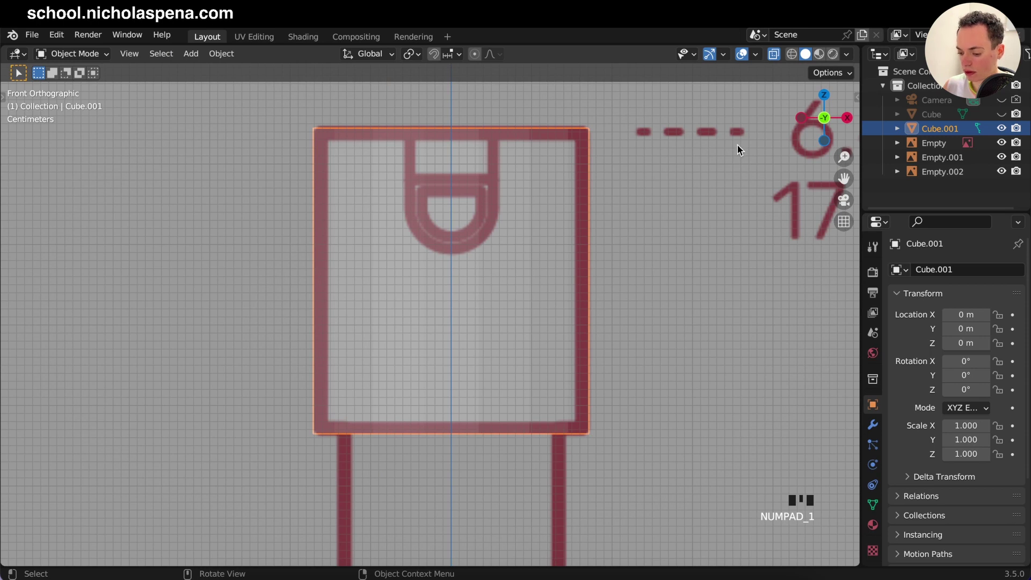
key(KP_3)
key(Tab)
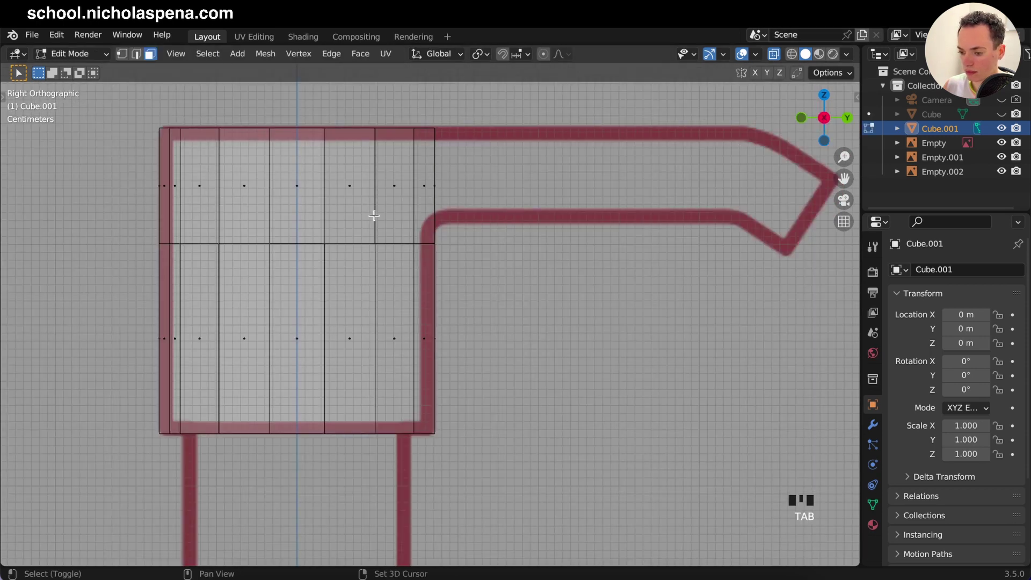
shift+scroll(374, 215, left, 2)
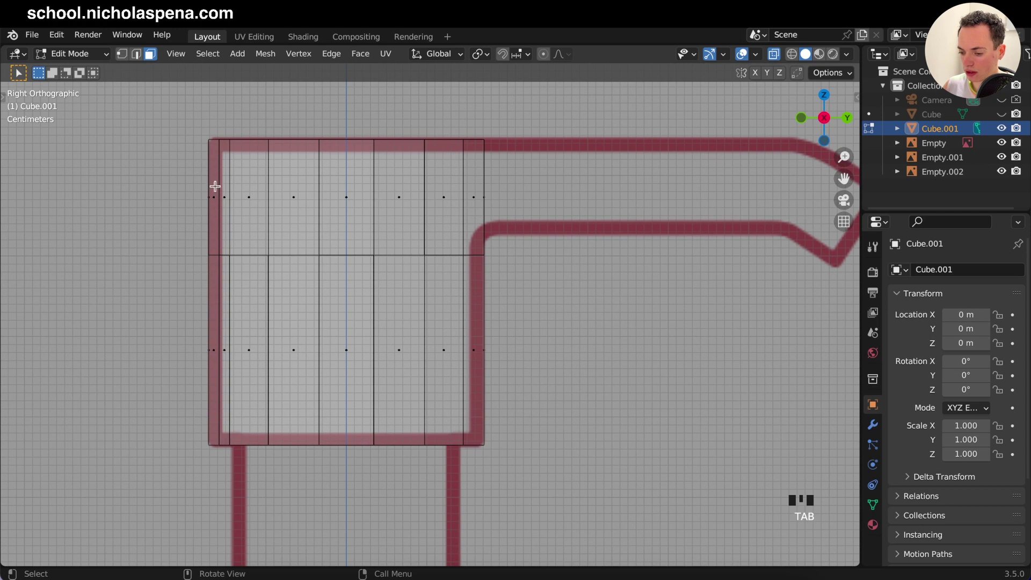
key(Tab)
scroll(237, 212, down, 4)
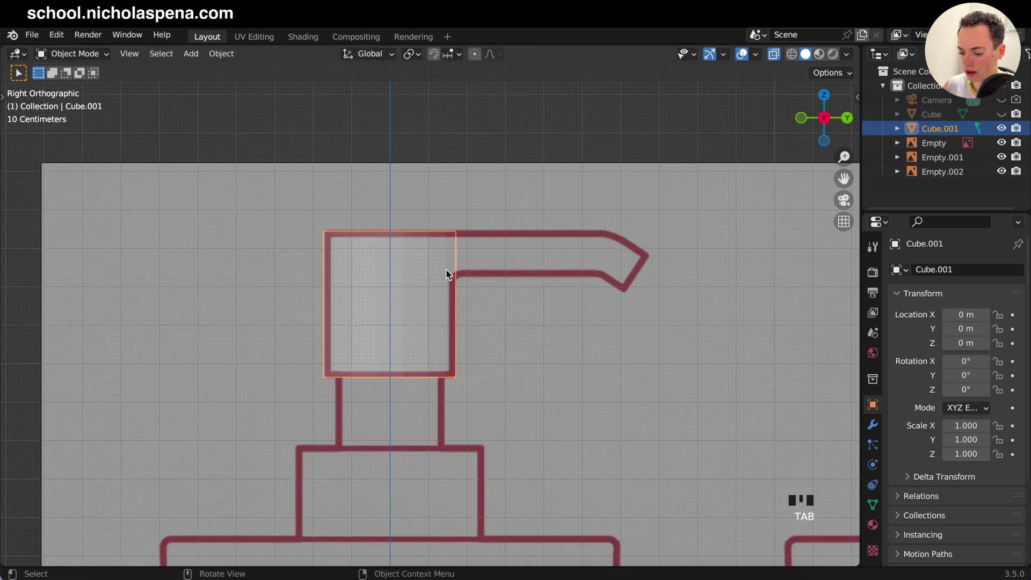
key(Tab)
key(Tab)
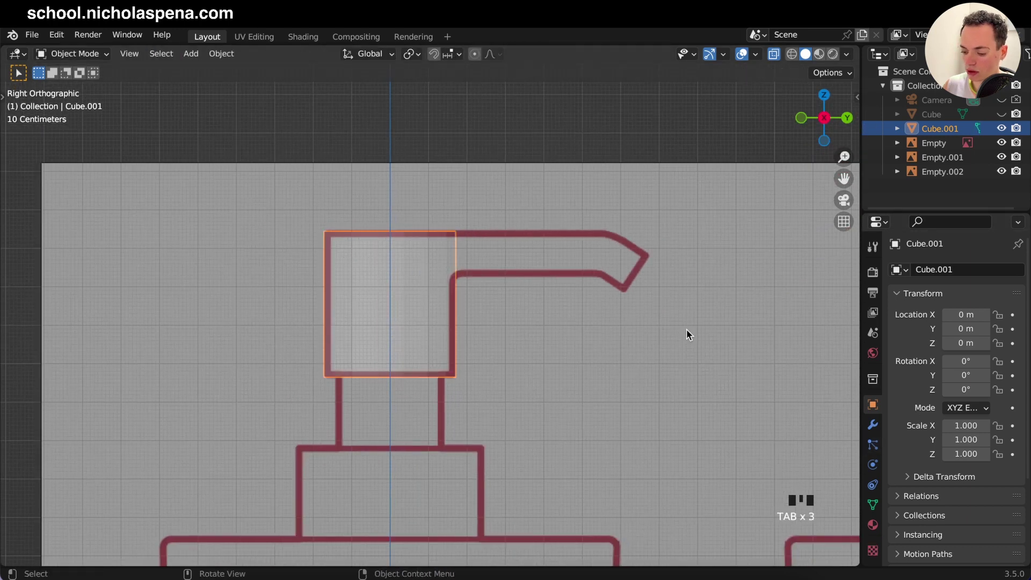
- Rotate the pump head object 180° about the global Z axis to turn its cut side towards the drawn spout
key(r)
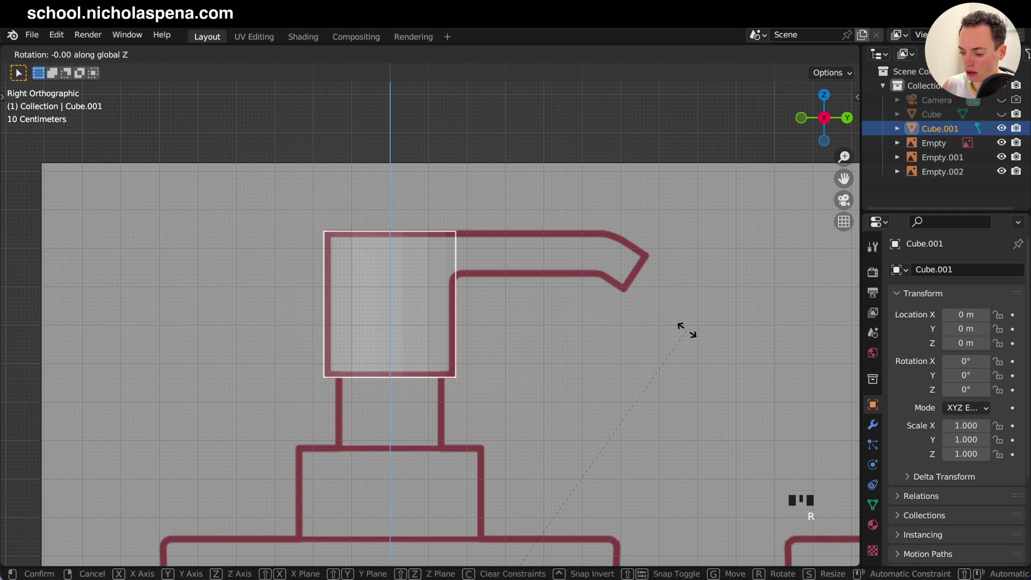
text(180)
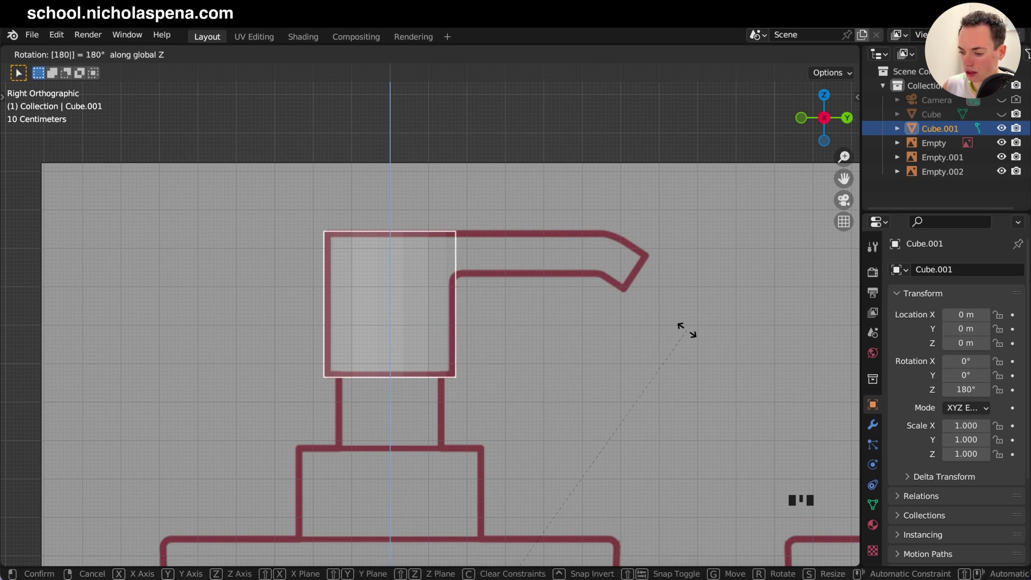
key(Return)
- Extrude the three central upper faces on the spout side about 0.373 m along their normal to where the drawn spout bends
key(Tab)
scroll(465, 221, up, 3)
scroll(465, 221, up, 3)
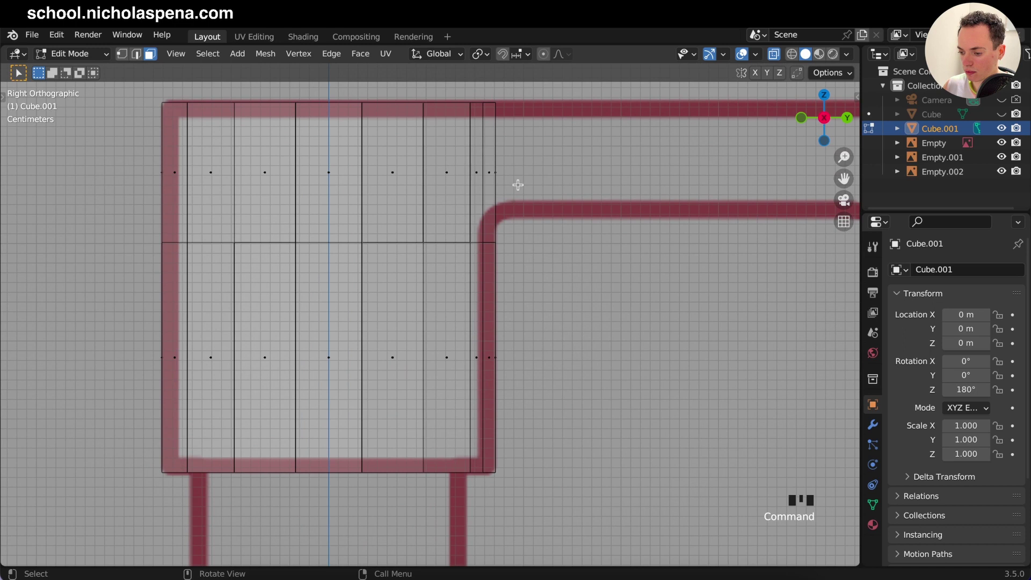
drag(410, 187, 454, 215)
scroll(455, 215, right, 10)
shift+click(490, 201)
shift+click(317, 201)
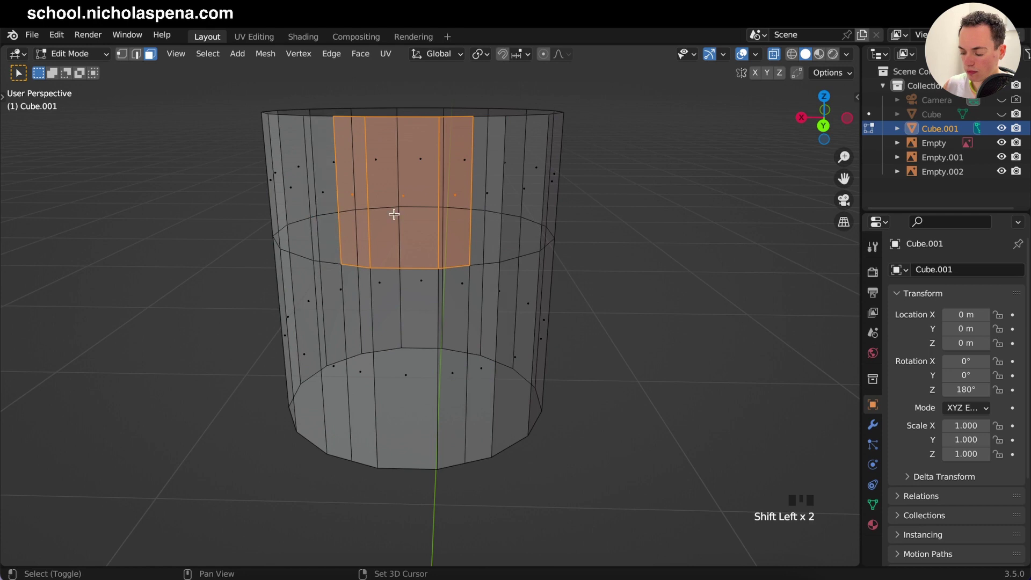
key(KP_3)
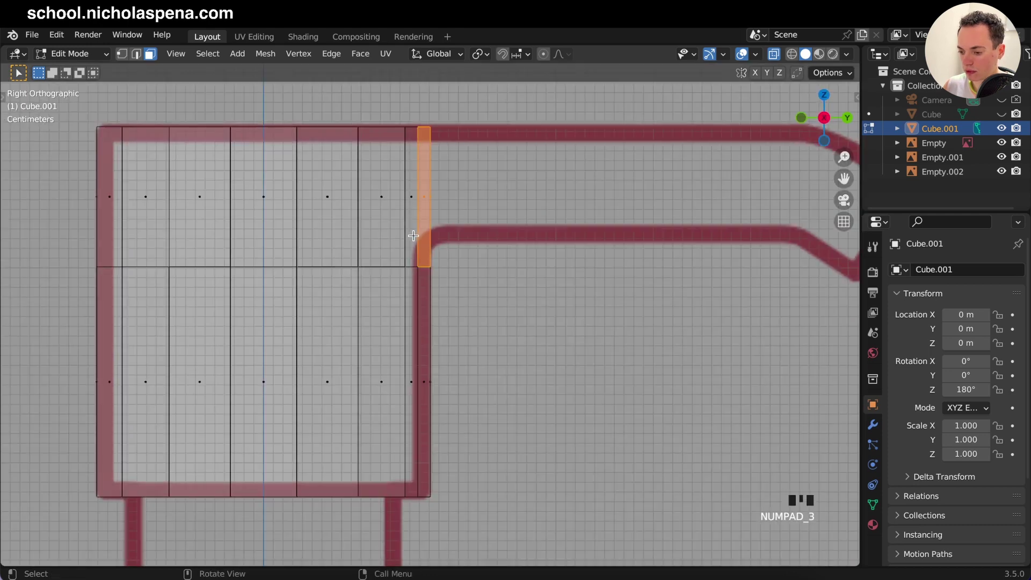
key(e)
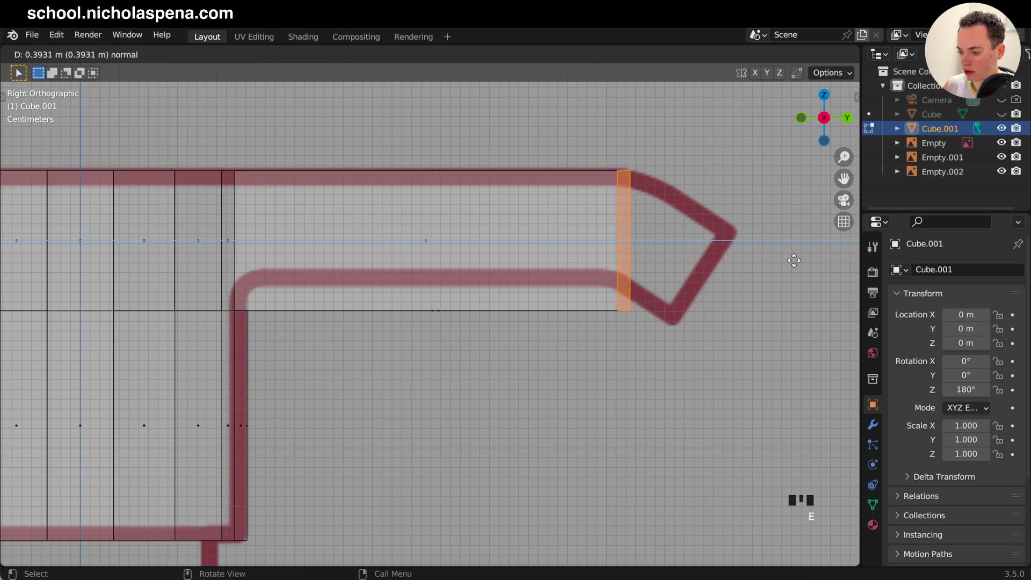
click(776, 263)
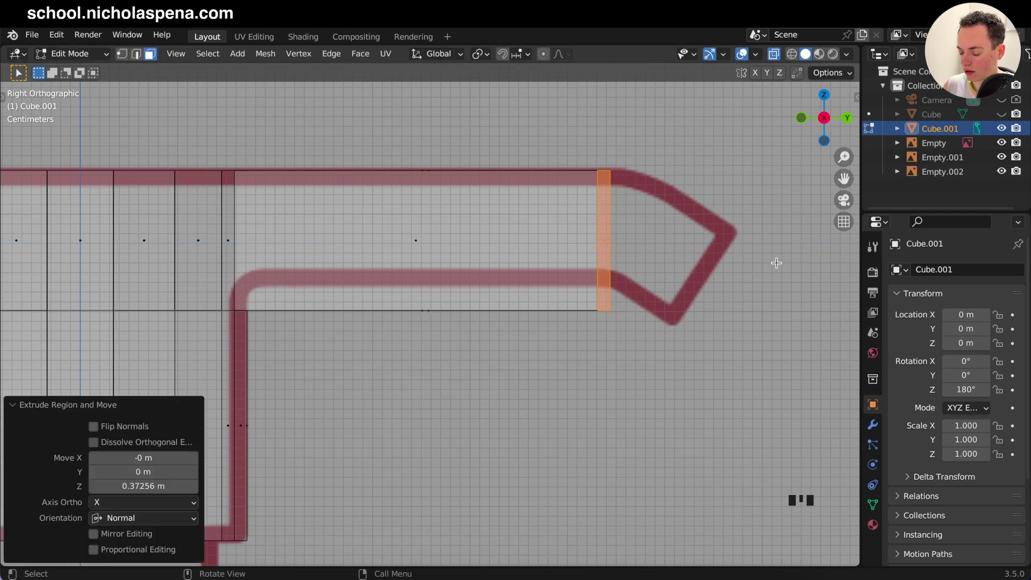
- Flatten the spout's selected end faces by scaling them to 0 along Y
middle_drag(648, 231, 446, 220)
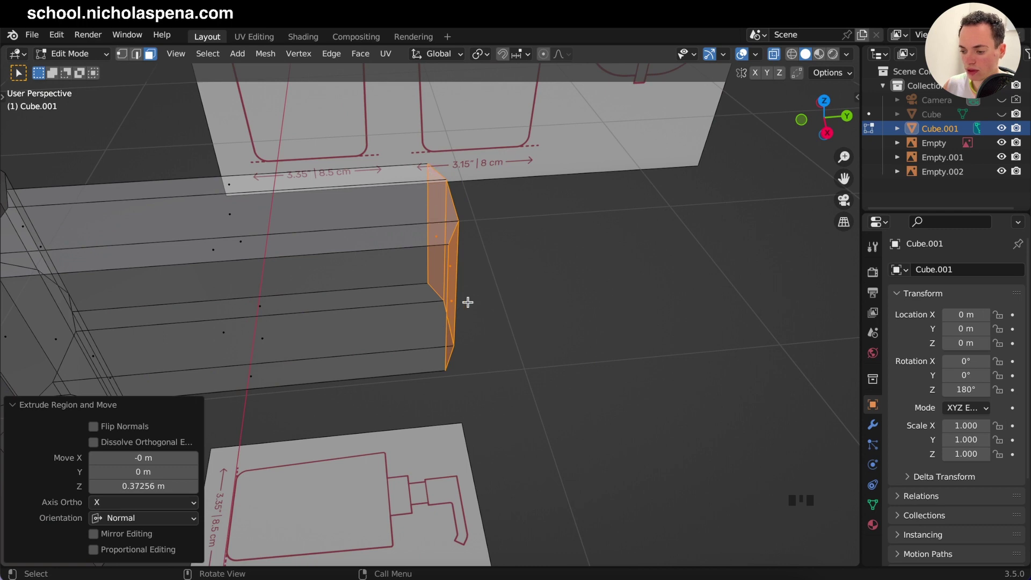
middle_drag(468, 301, 262, 143)
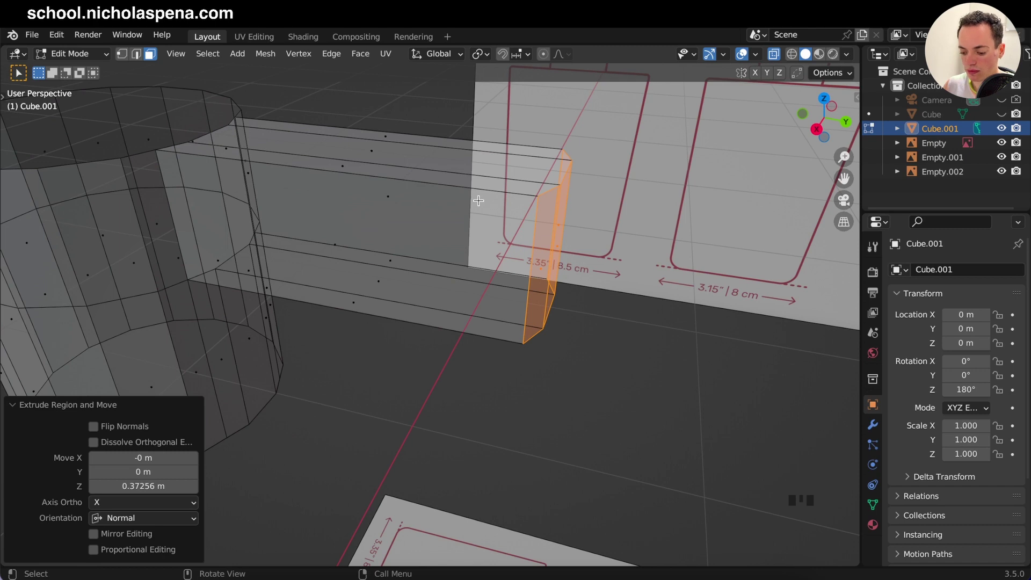
key(s)
key(y)
text(0)
key(Return)
- Extrude the spout's flattened end faces outward by about 0.102 m in the right side view
middle_drag(478, 201, 536, 253)
key(KP_1)
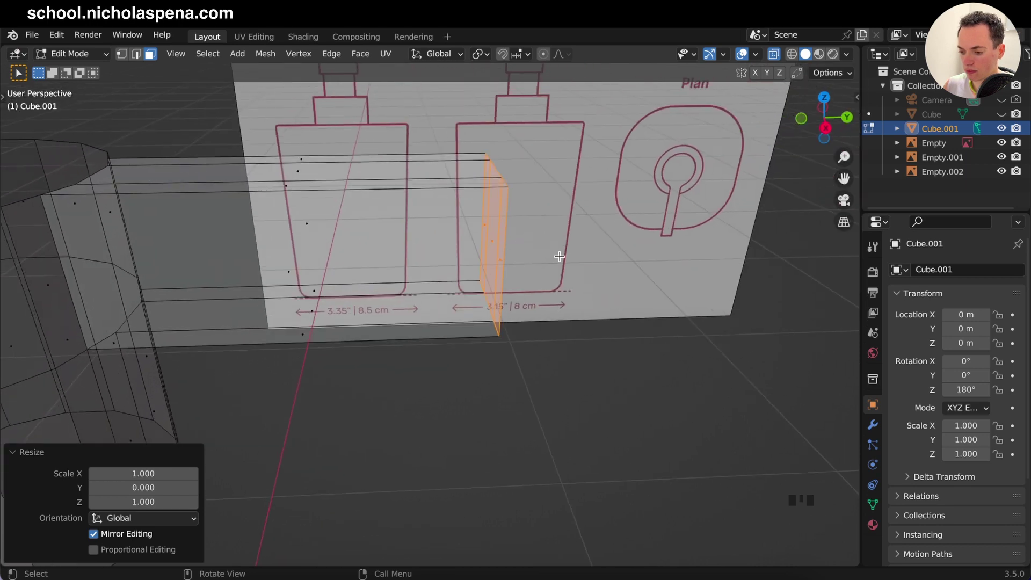
key(KP_3)
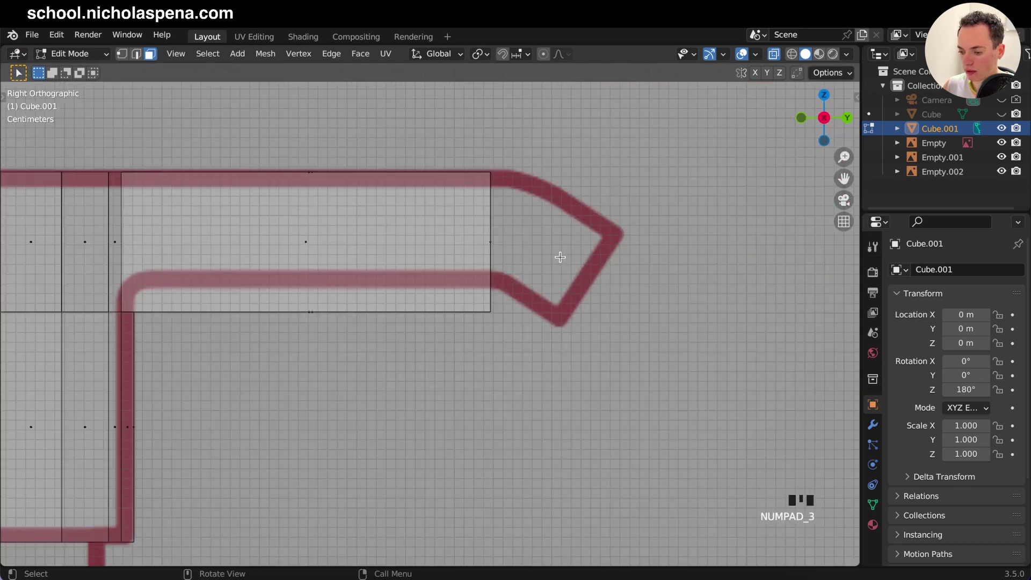
shift+middle_drag(560, 257, 484, 269)
drag(365, 184, 507, 374)
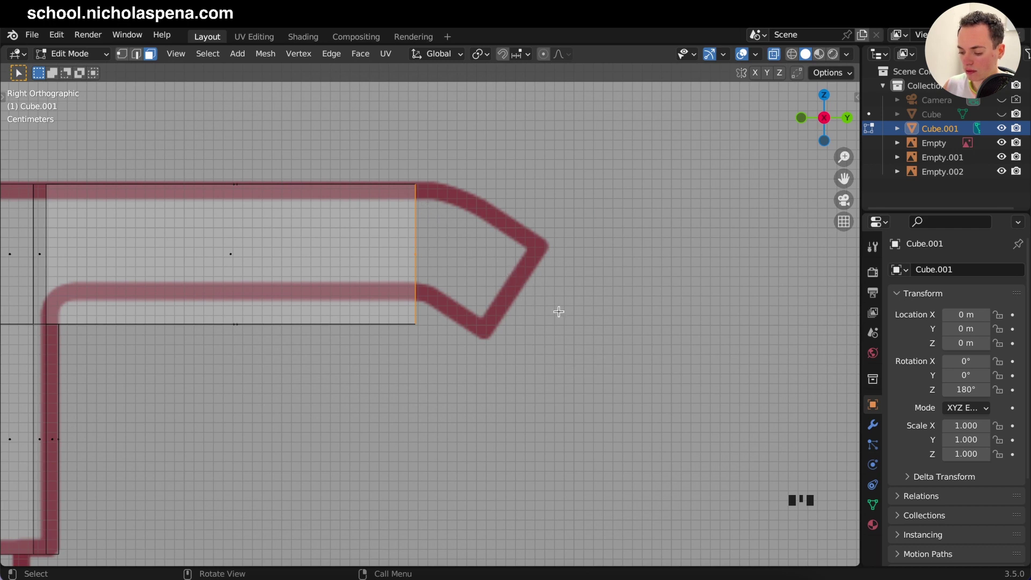
key(e)
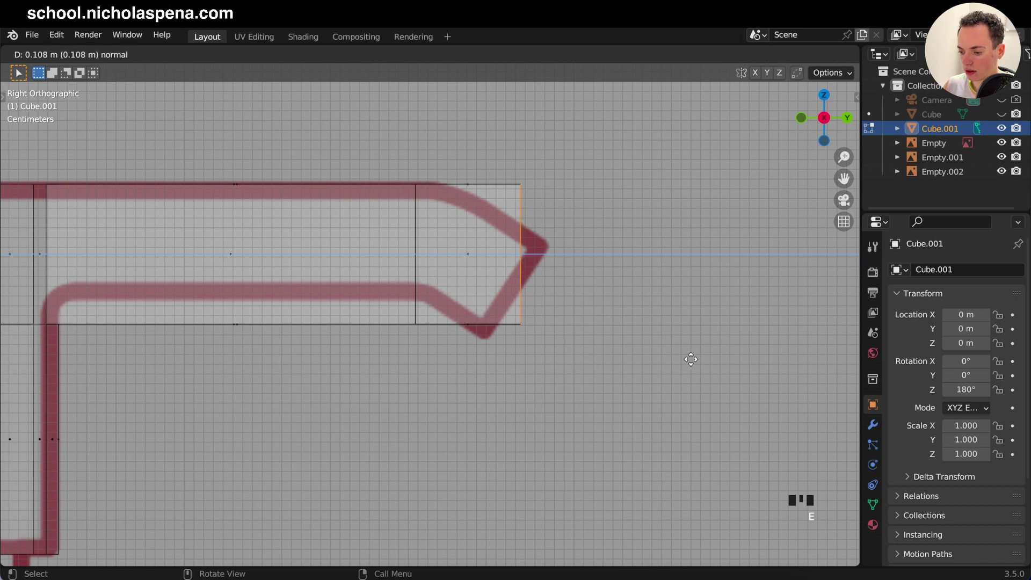
click(687, 359)
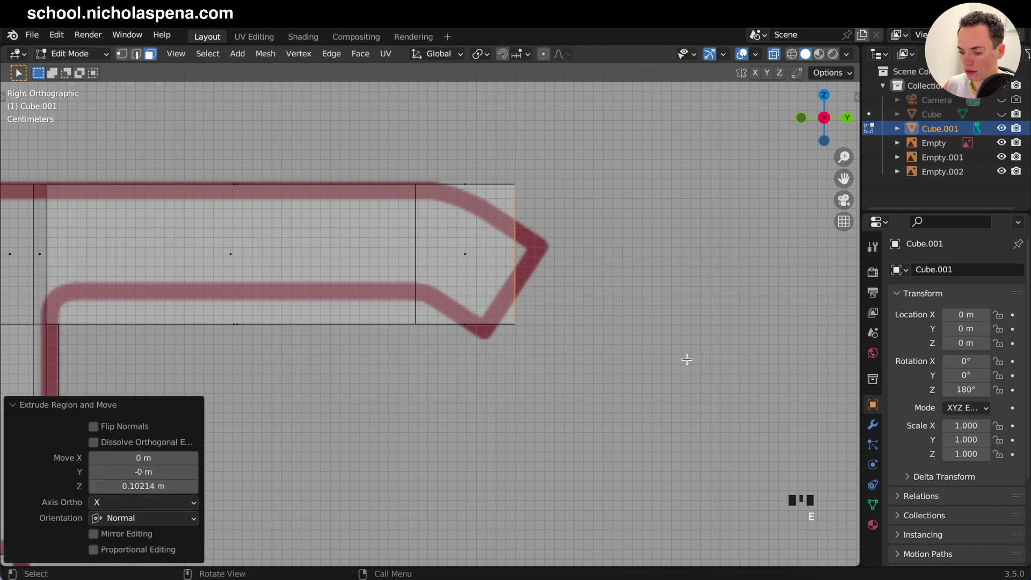
- Select the edges where the spout's new segment begins and rotate them about 13.6° to angle the bend
click(136, 55)
drag(375, 179, 455, 361)
key(r)
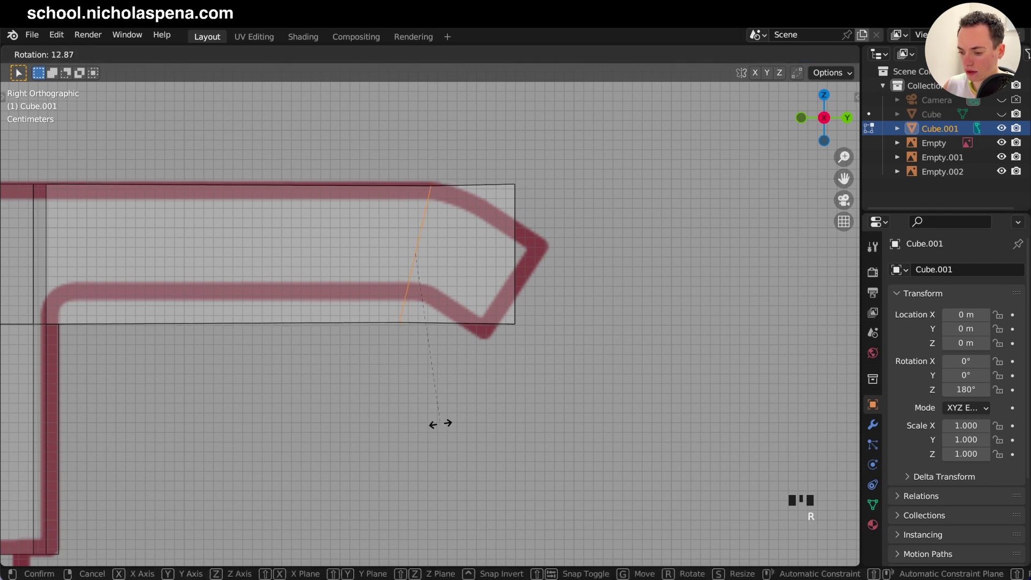
click(439, 424)
- Move the spout's end edges down about 0.05 m, rotate them about 33.8°, and align them with the angled tip in the reference
click(529, 248)
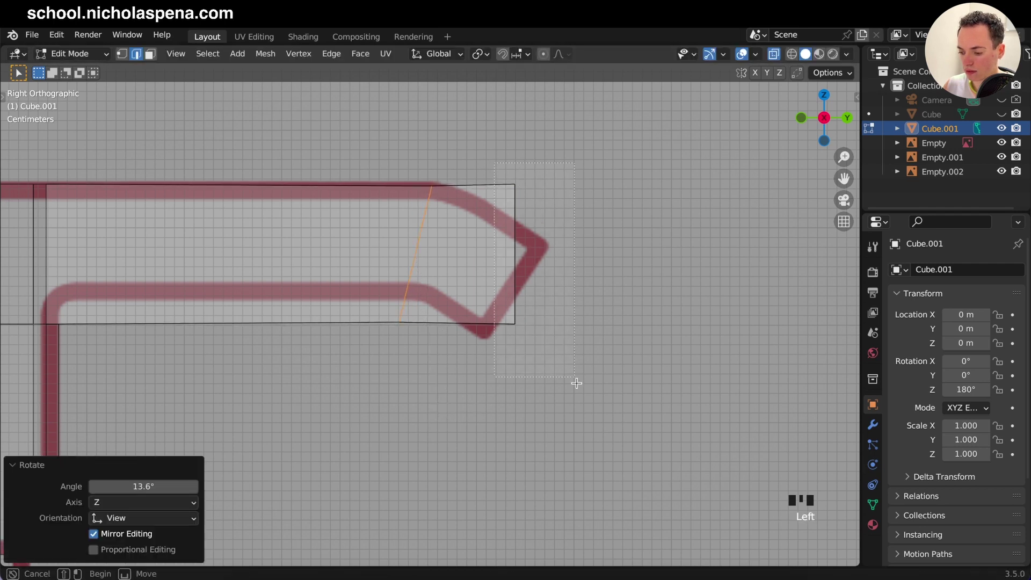
key(g)
click(576, 423)
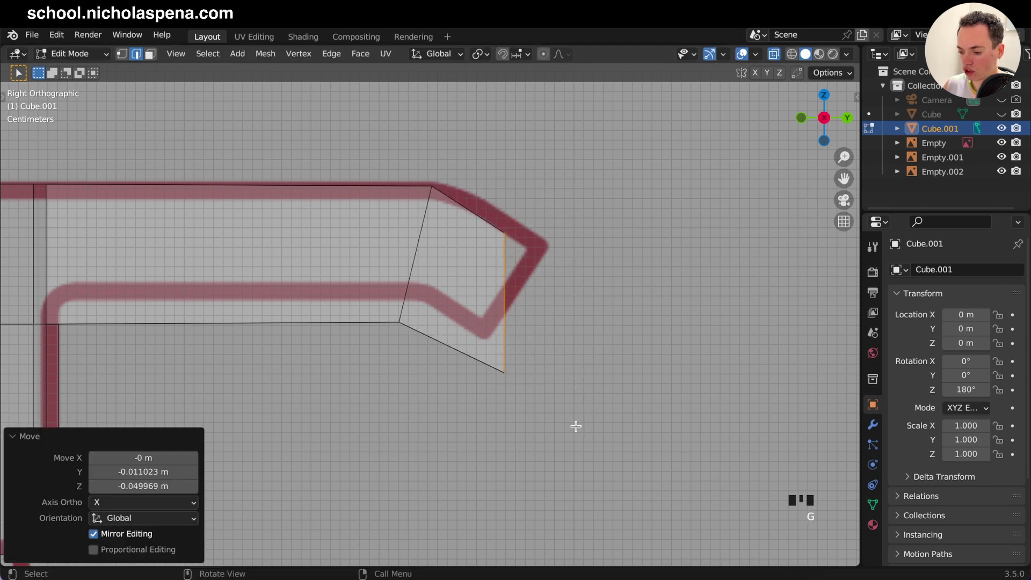
key(r)
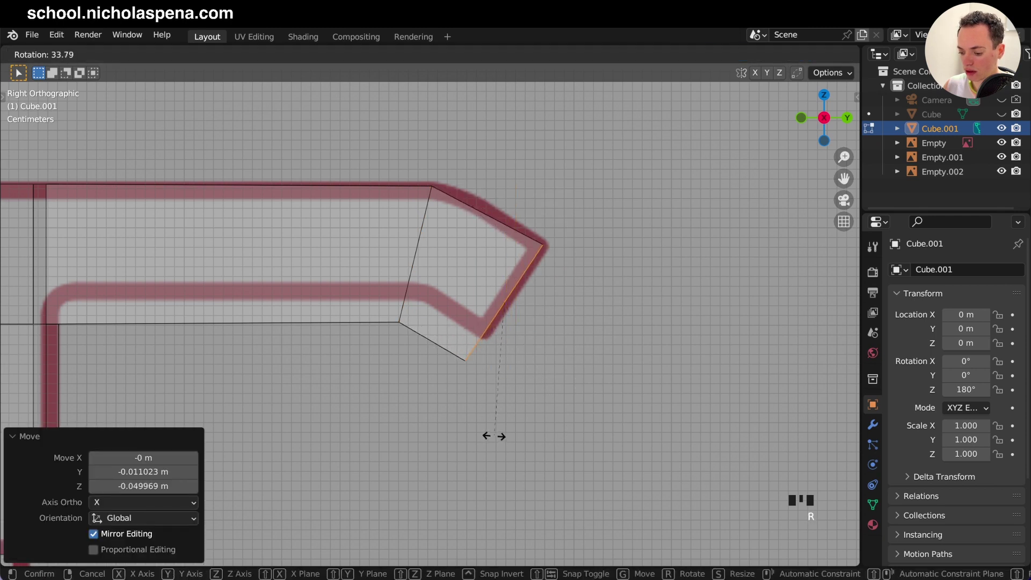
click(494, 436)
key(g)
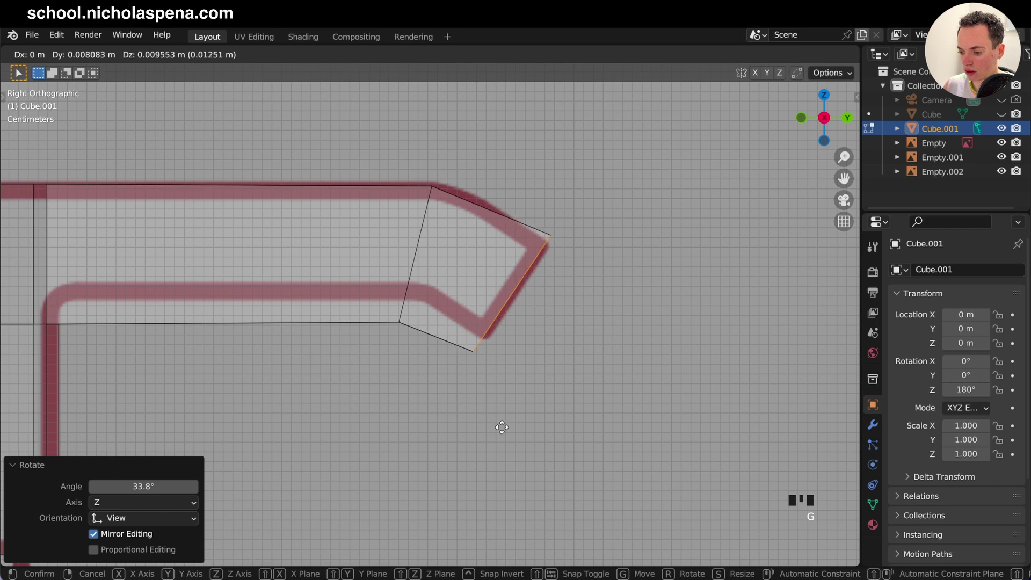
click(501, 427)
- Nudge the spout's end edges about 0.004 m along Y and -0.002 m along Z to fit the reference tip
click(424, 379)
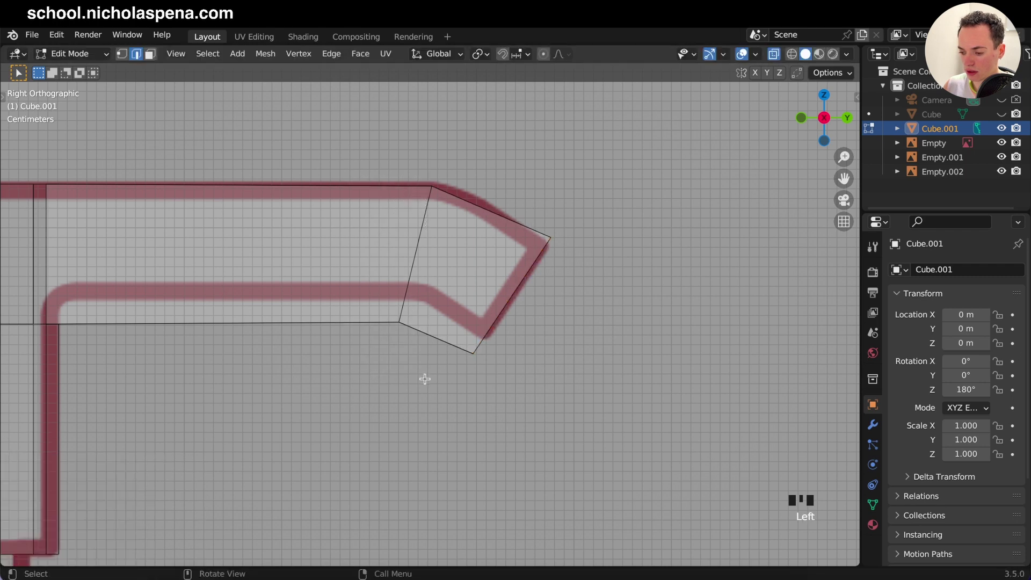
drag(394, 175, 433, 395)
click(585, 369)
super+scroll(586, 367, down, 5)
super+scroll(586, 367, up, 3)
click(574, 385)
super+scroll(574, 386, up, 2)
drag(639, 410, 464, 188)
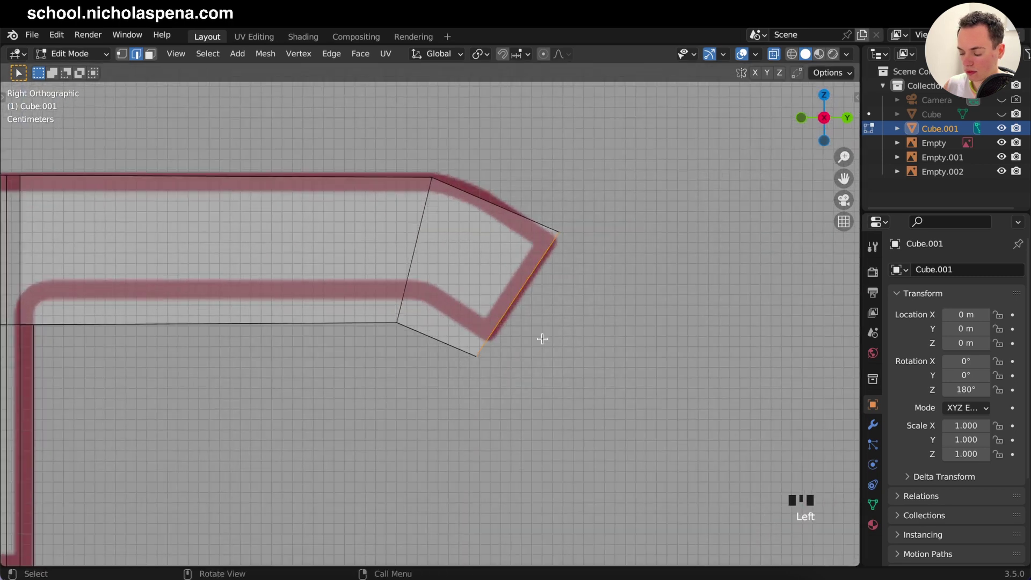
key(g)
click(540, 339)
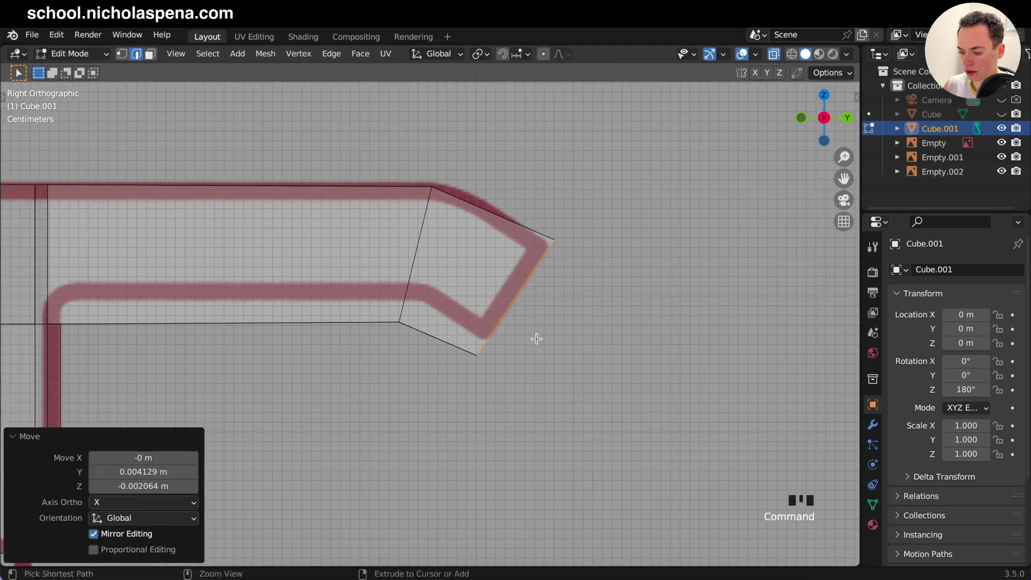
- Select the horizontal edge loop around the cylinder together with the lower edges along both spout segments
super+scroll(536, 339, down, 5)
super+scroll(536, 339, up, 6)
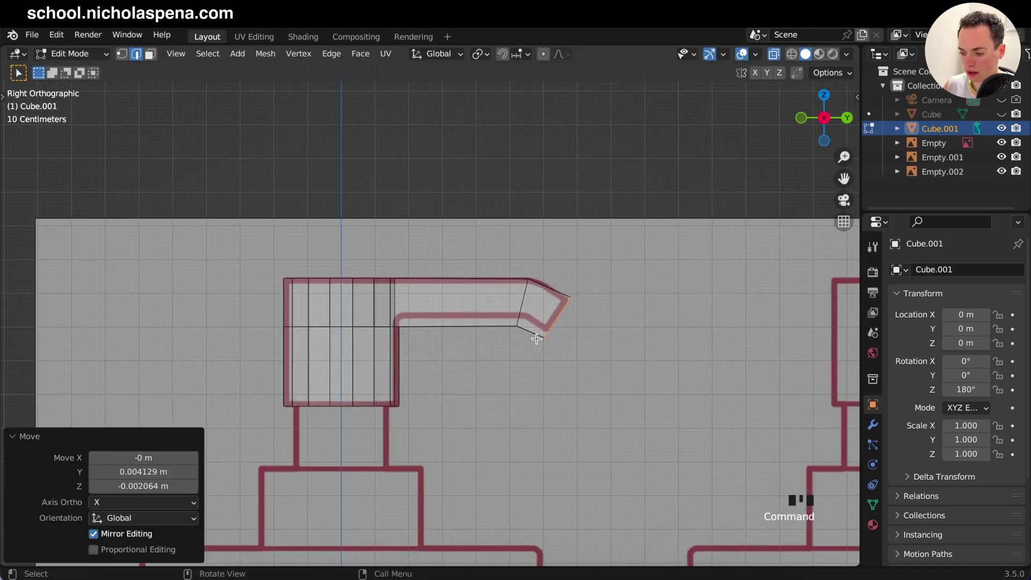
super+scroll(536, 339, up, 1)
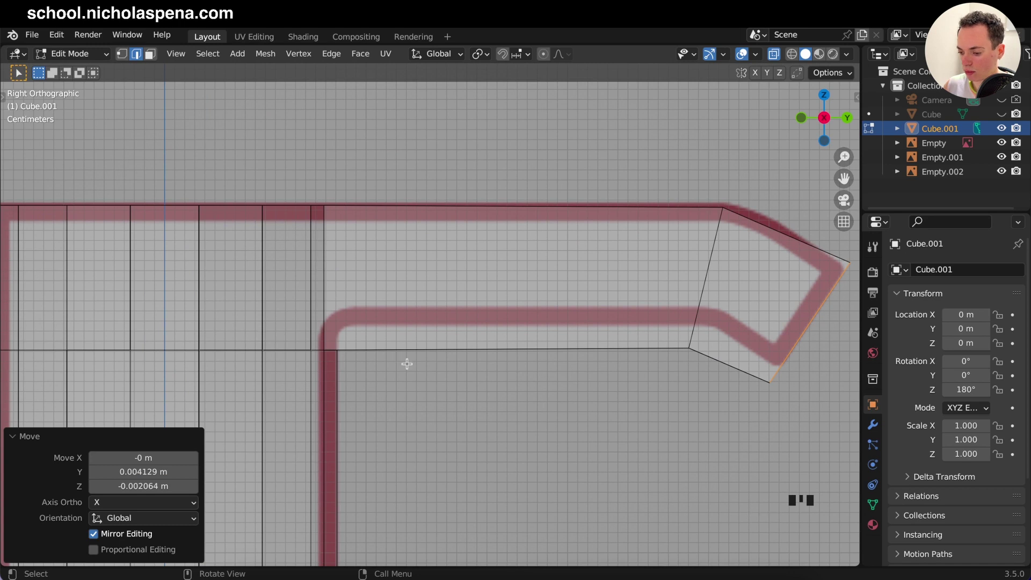
scroll(407, 364, down, 6)
click(152, 56)
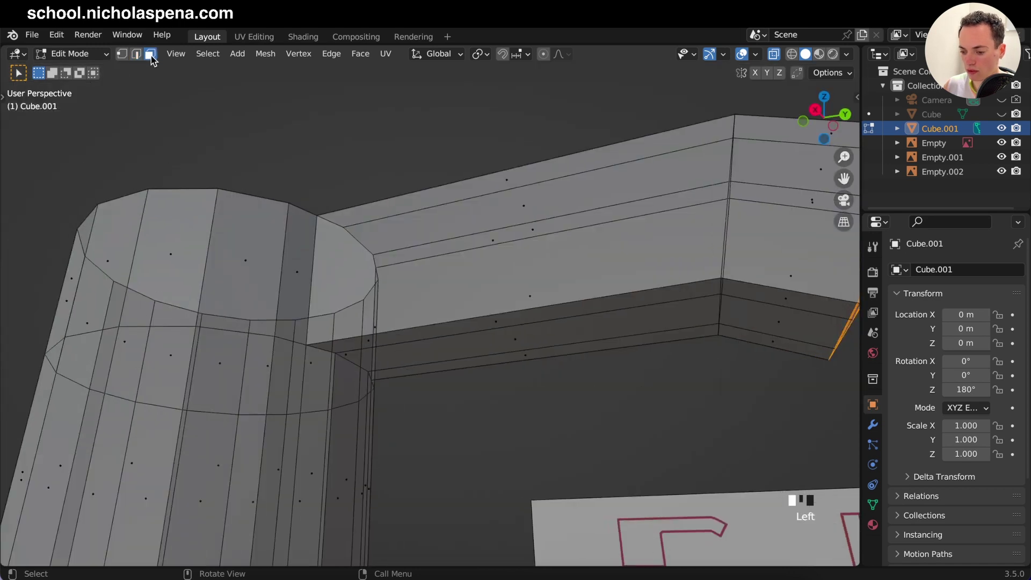
click(136, 53)
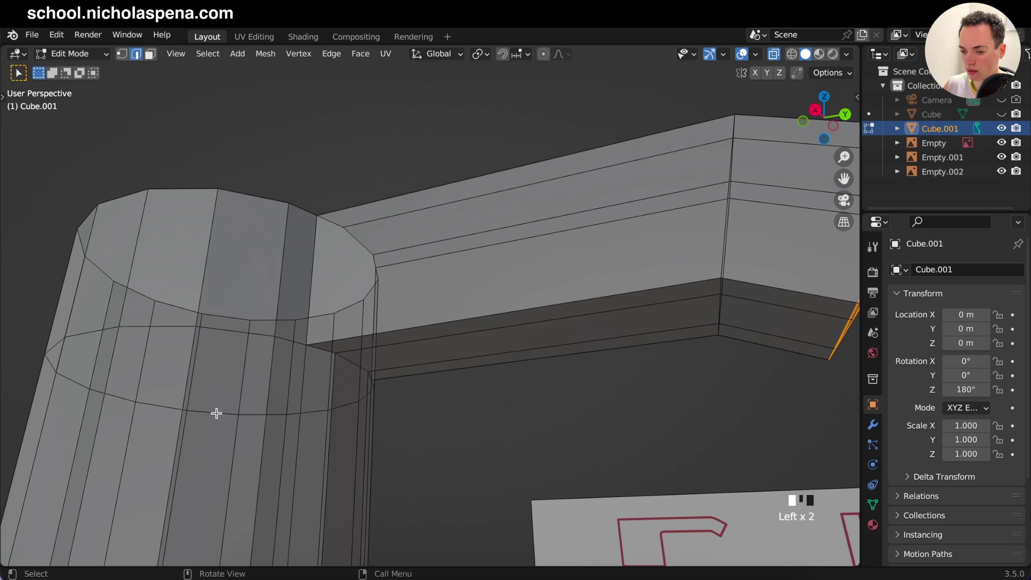
alt+click(251, 337)
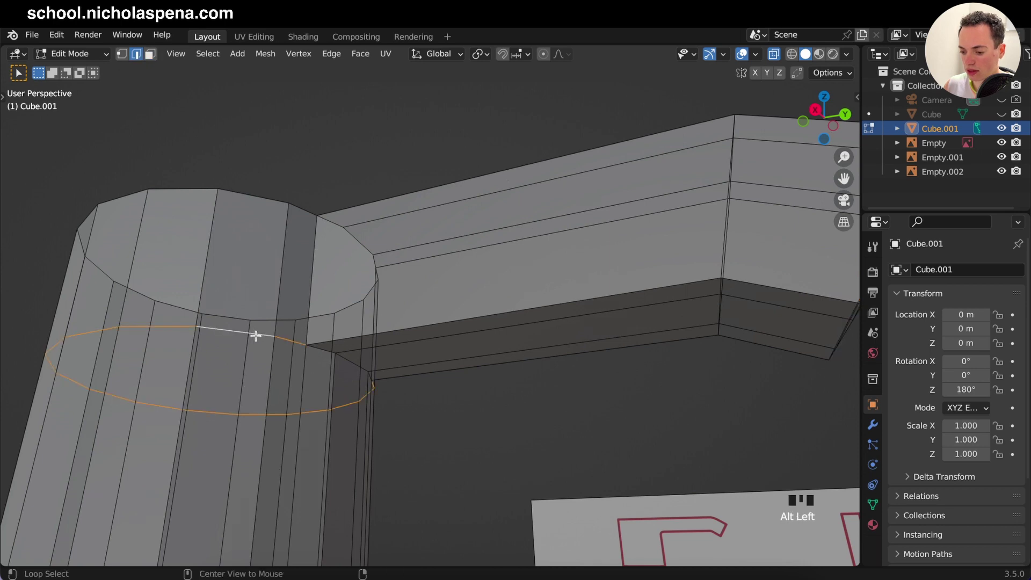
shift+click(530, 309)
shift+click(530, 328)
shift+click(532, 355)
shift+click(532, 368)
middle_drag(530, 369, 530, 369)
shift+click(636, 284)
shift+click(639, 300)
shift+click(640, 329)
shift+click(640, 340)
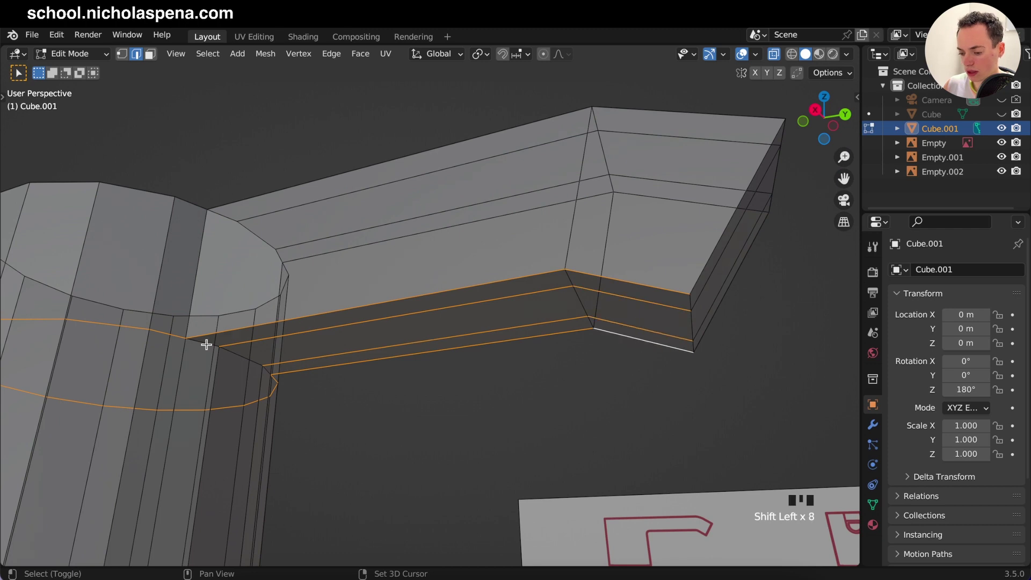
key(g)
key(g)
right_click(361, 362)
key(g)
key(z)
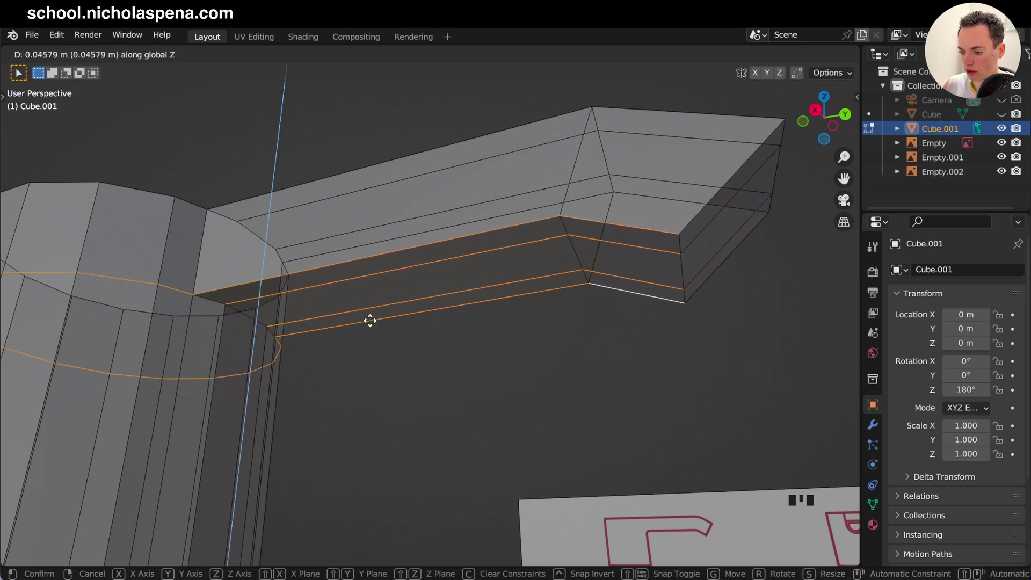
click(373, 364)
- Raise the selected loop and spout underside edges along Z to the lower outline of the reference spout
key(KP_1)
key(KP_3)
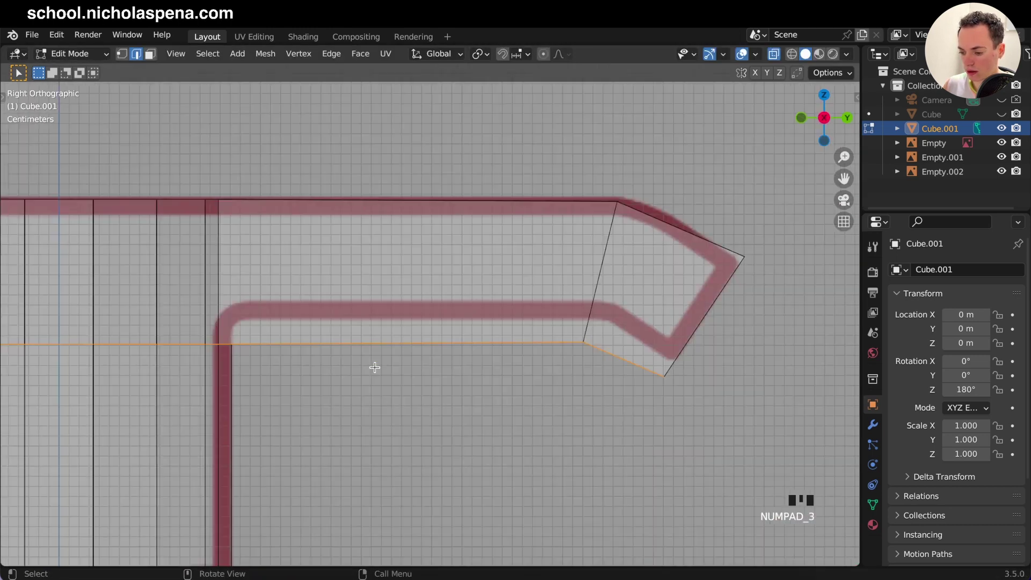
key(g)
key(z)
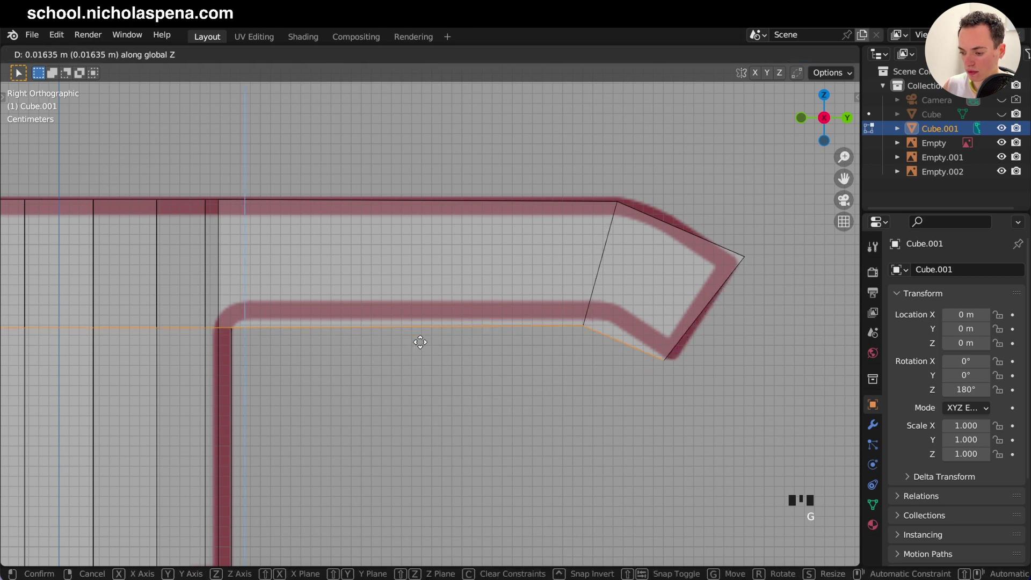
click(421, 339)
- Select the whole angled tip segment and move it outward about 0.022 m along Y
drag(588, 177, 809, 417)
drag(506, 167, 838, 504)
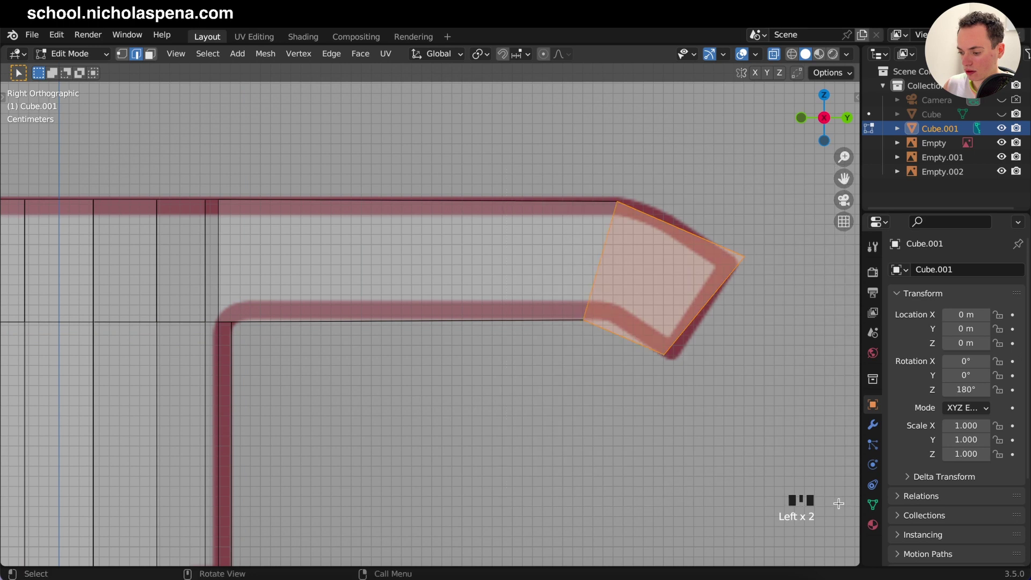
key(g)
key(y)
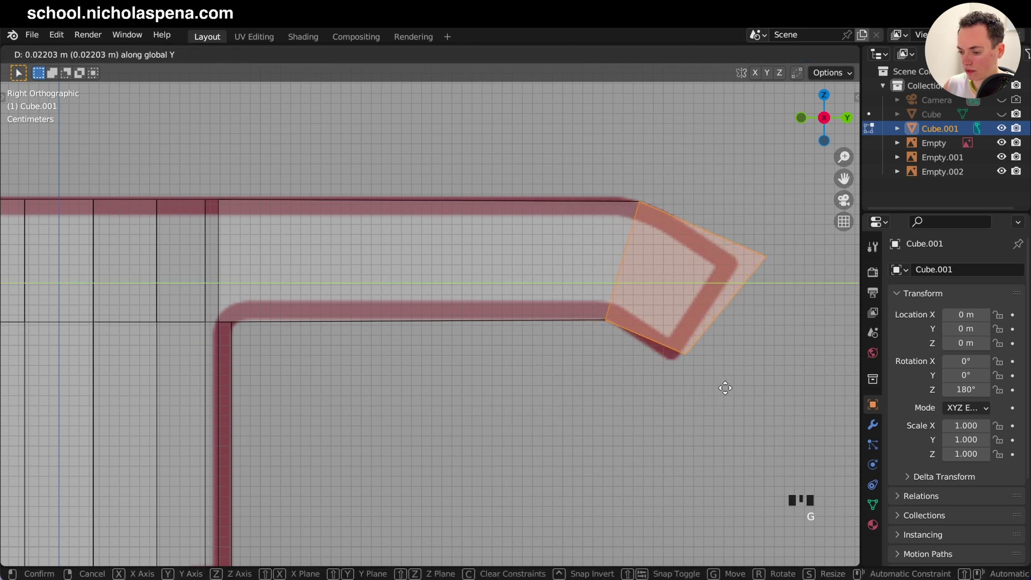
click(725, 387)
- Move the tip's end edges about -0.016 m along Y and -0.006 m along Z, rotating them about -3.9° to match the reference
click(806, 473)
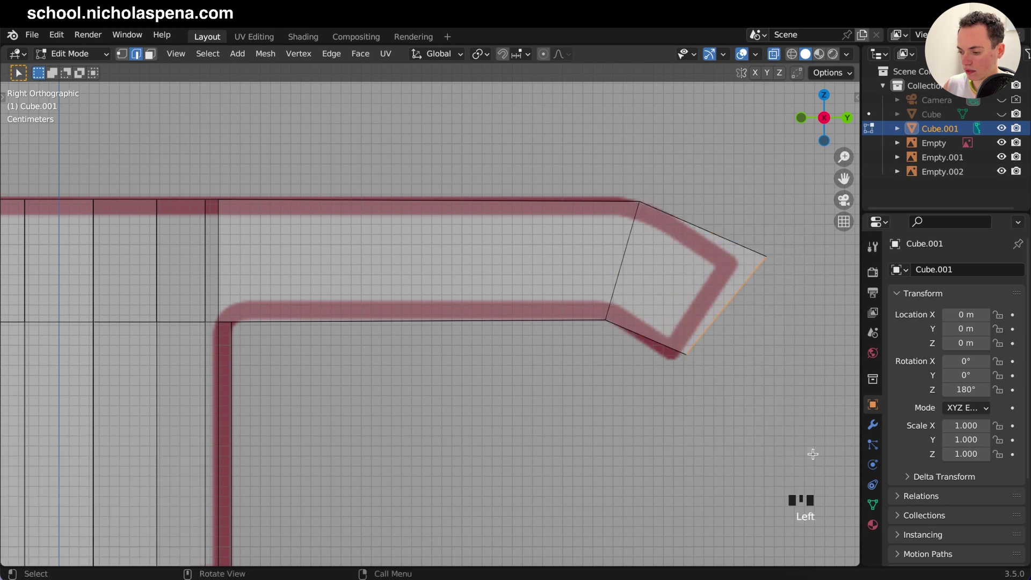
key(g)
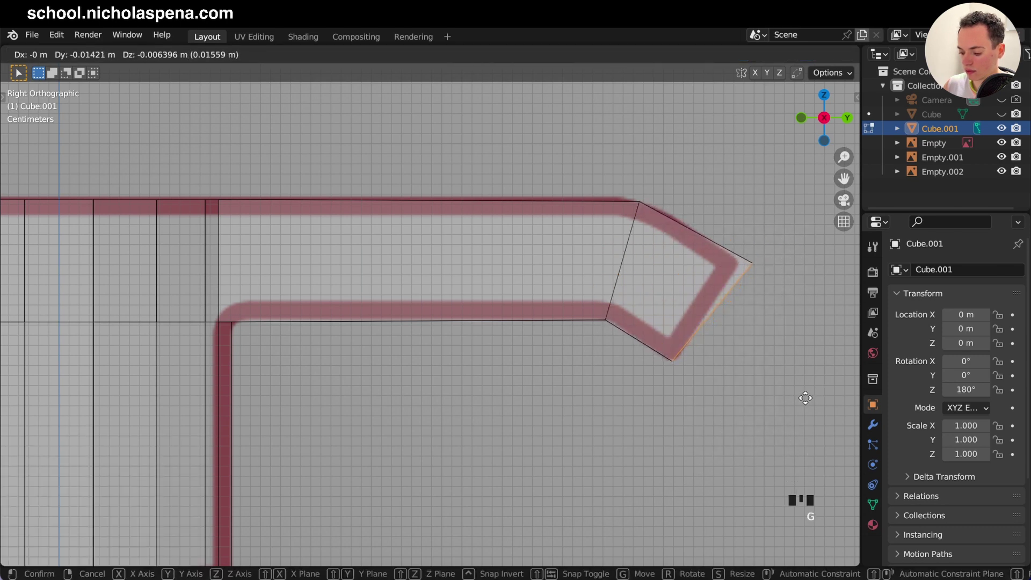
click(806, 396)
key(r)
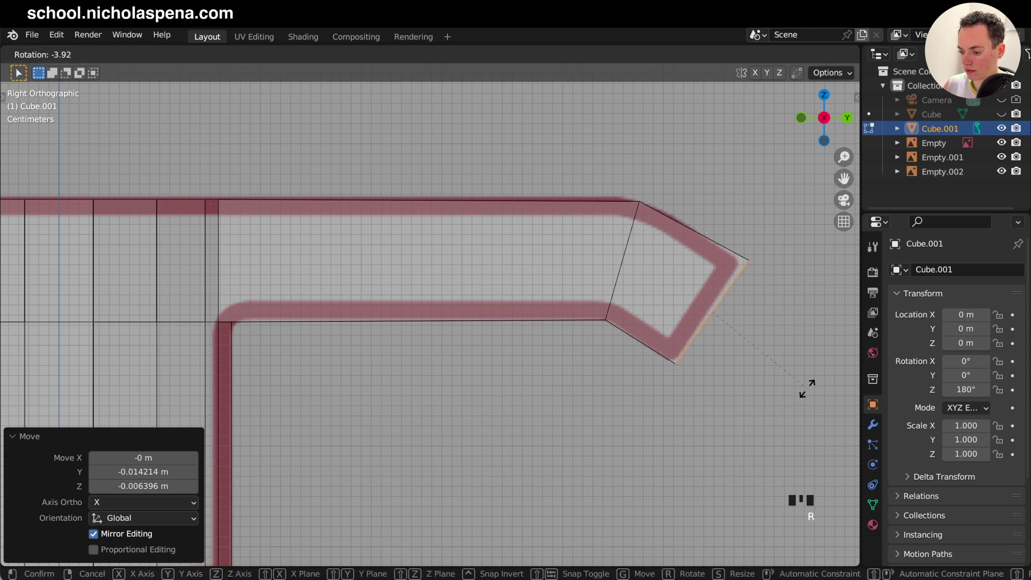
click(807, 389)
key(g)
click(806, 388)
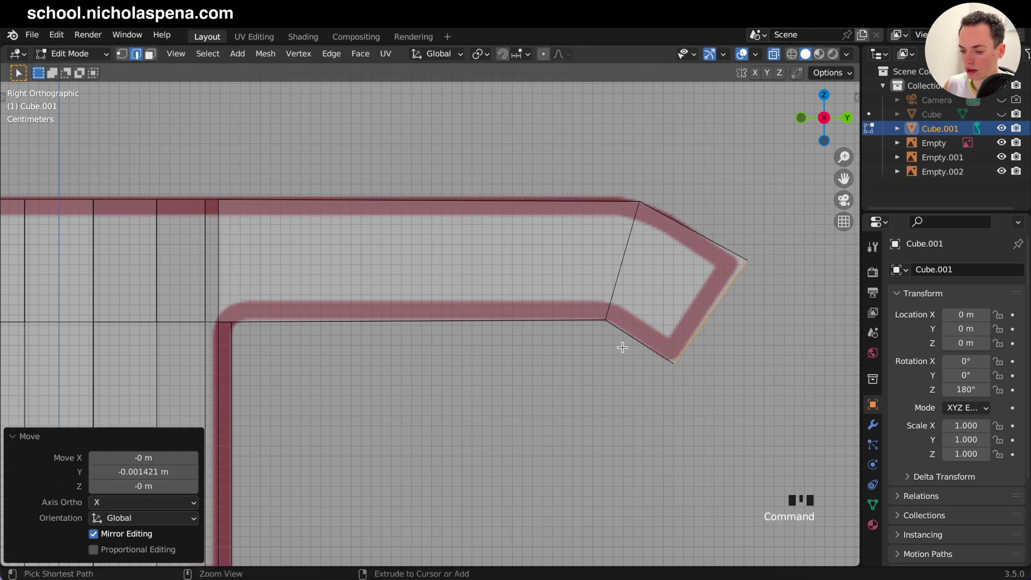
- Return to Object Mode and turn off X-ray, checking the pump head from the front and in perspective
scroll(622, 347, down, 5)
key(Tab)
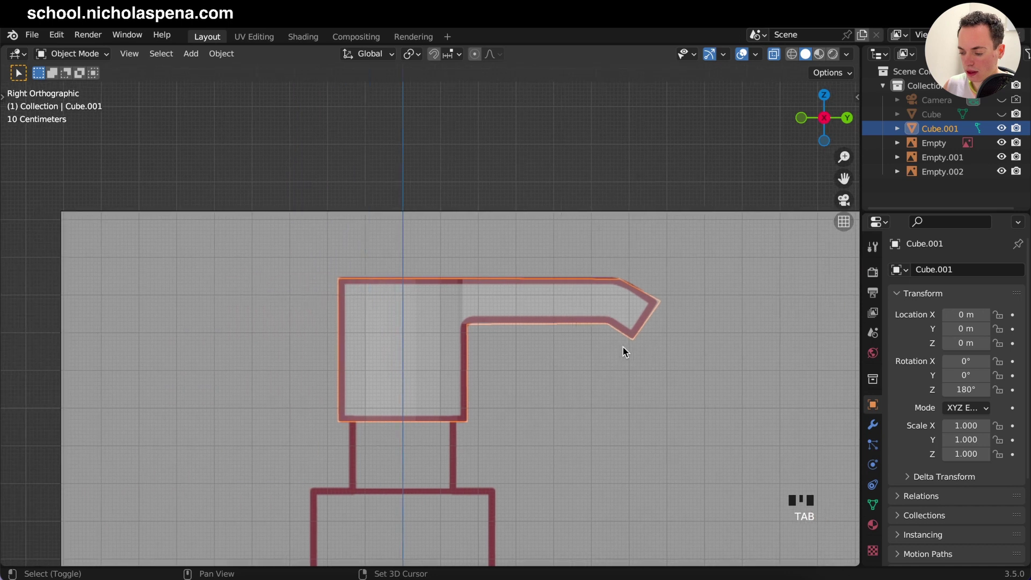
scroll(623, 347, up, 10)
scroll(623, 347, down, 5)
key(Tab)
key(Tab)
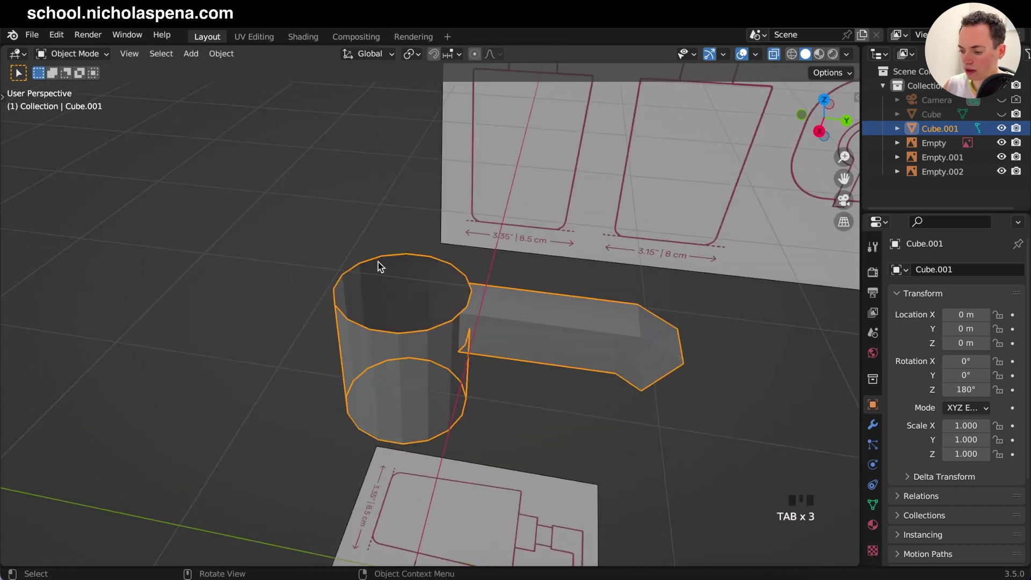
key(KP_1)
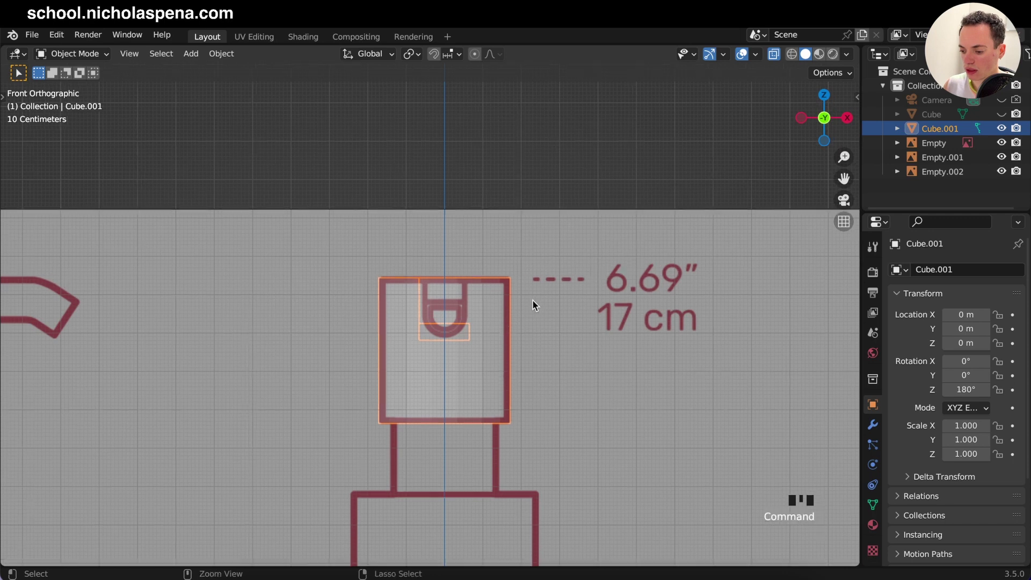
scroll(532, 299, up, 4)
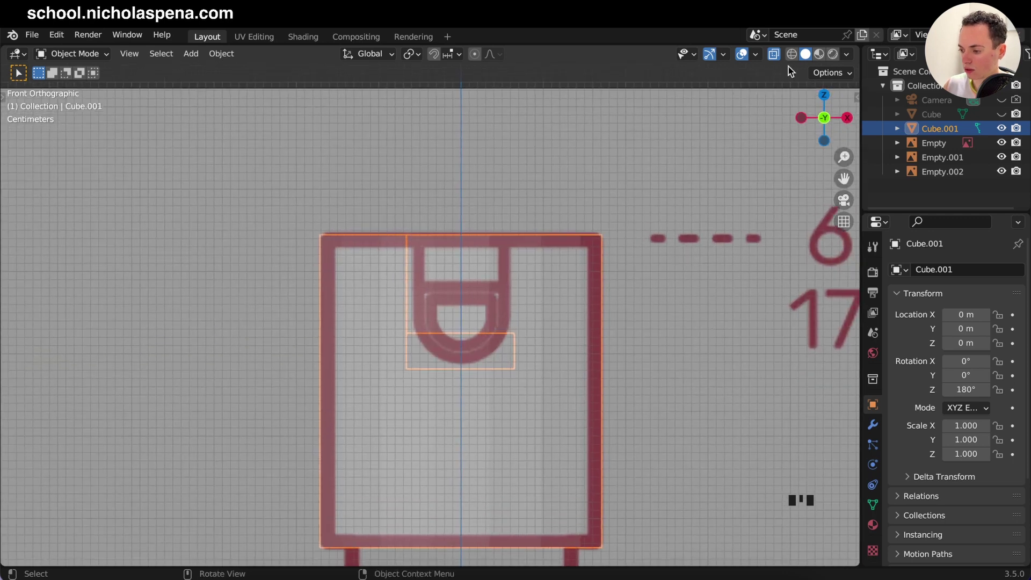
click(773, 53)
scroll(591, 210, left, 10)
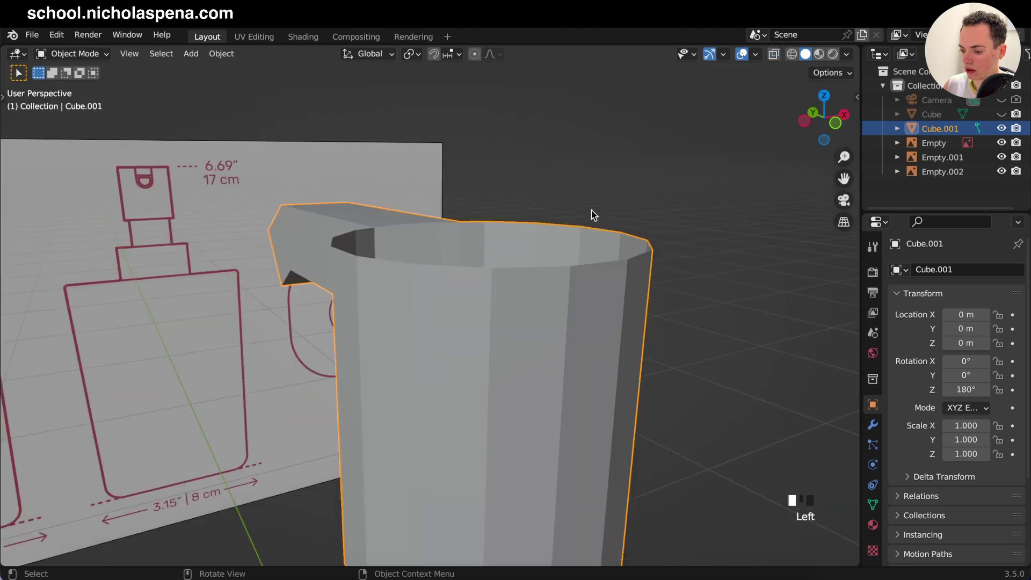
- Examine the pump head and spout from several angles, in wireframe and X-ray against the front reference drawing
scroll(591, 210, left, 5)
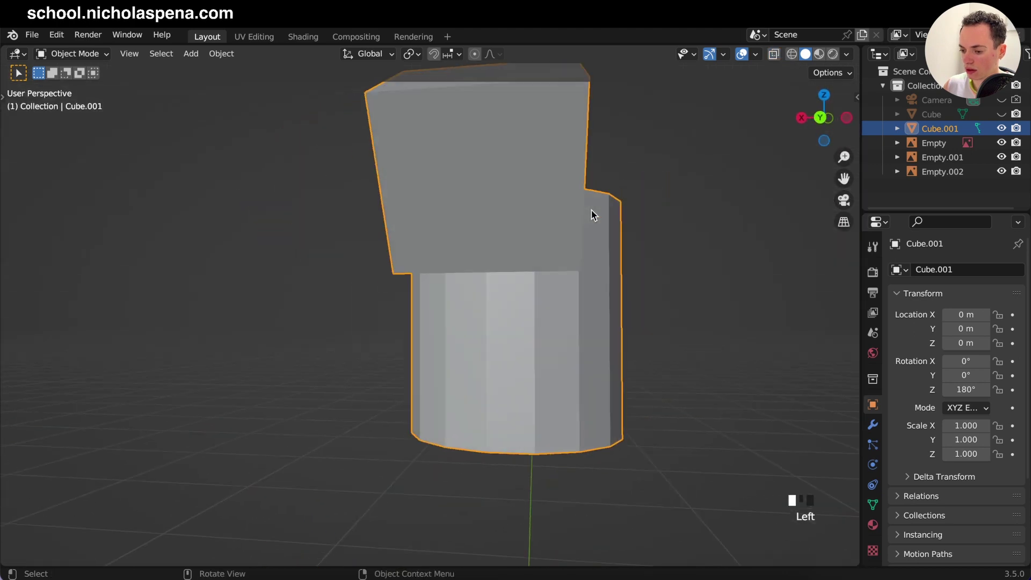
shift+scroll(577, 169, right, 5)
shift+scroll(577, 168, right, 2)
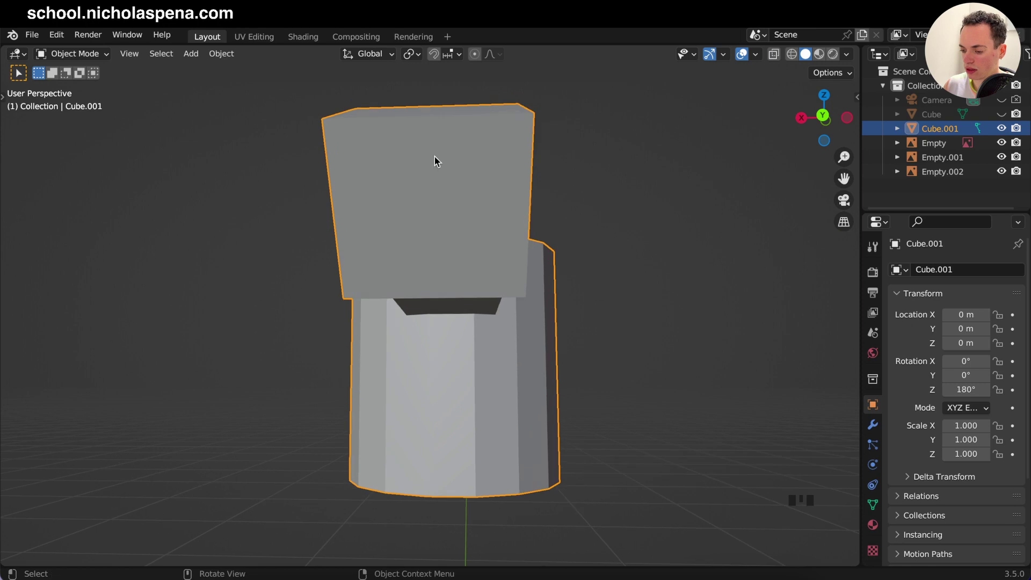
scroll(509, 262, left, 5)
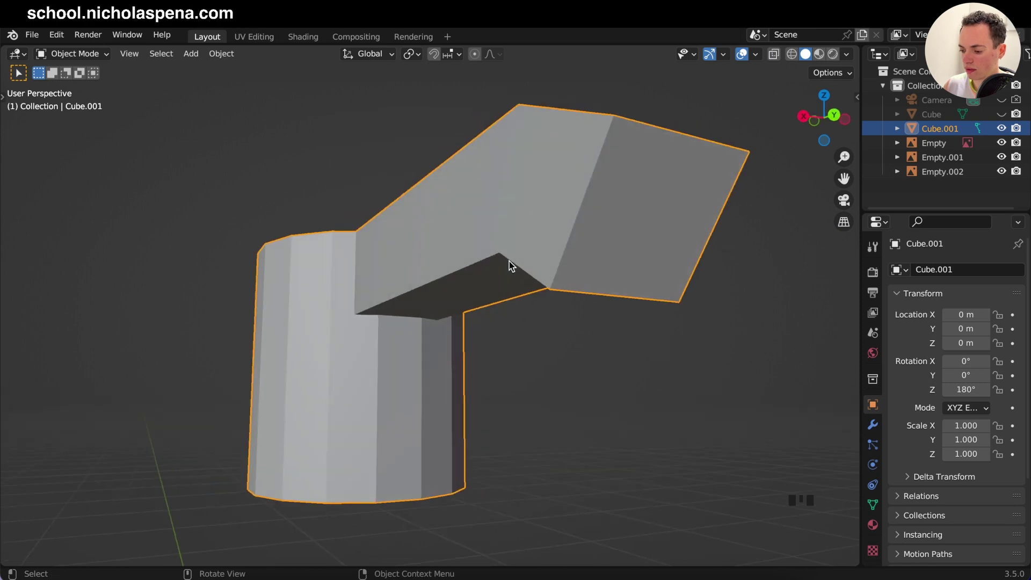
click(791, 54)
key(KP_1)
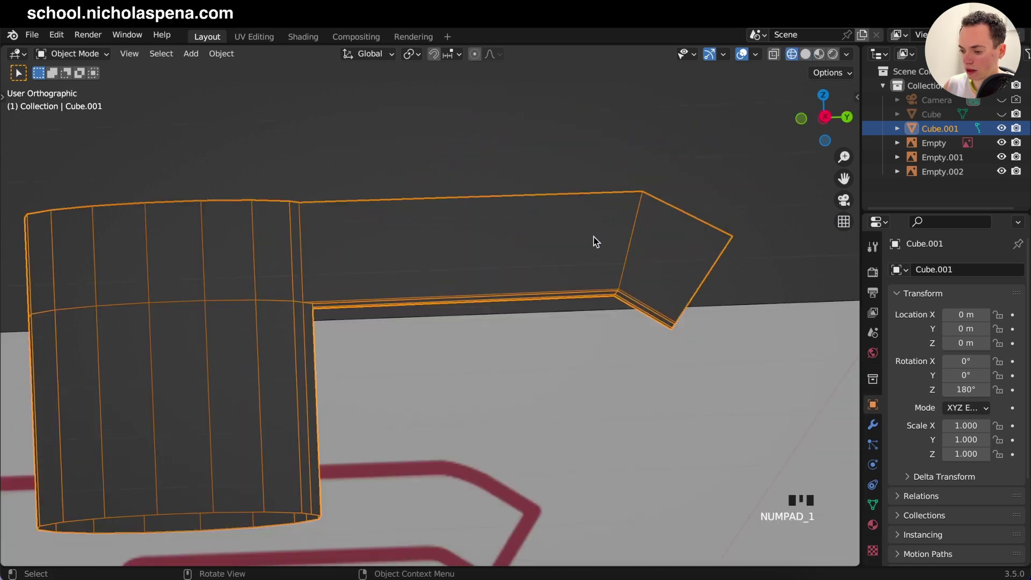
click(774, 55)
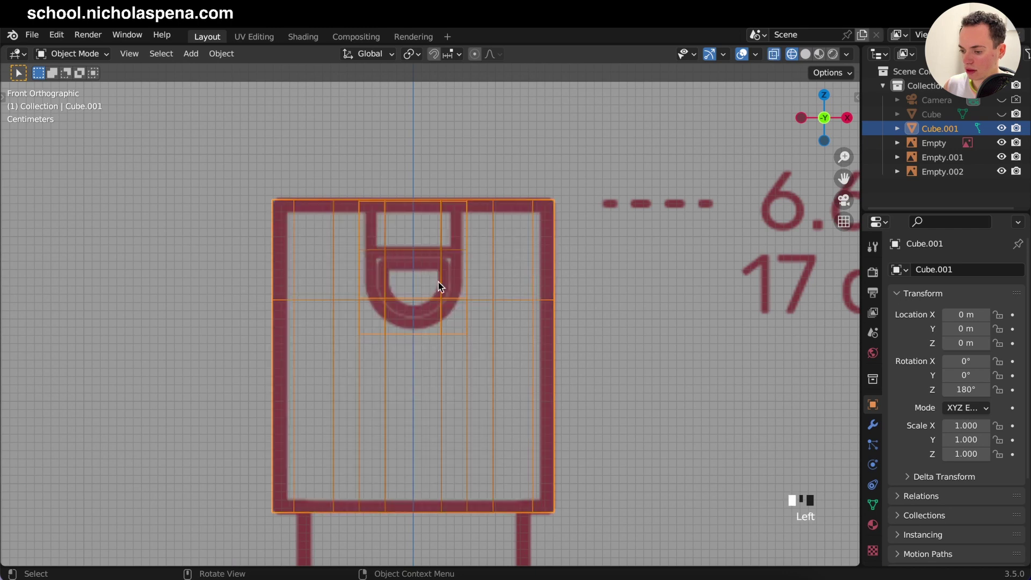
scroll(516, 311, left, 10)
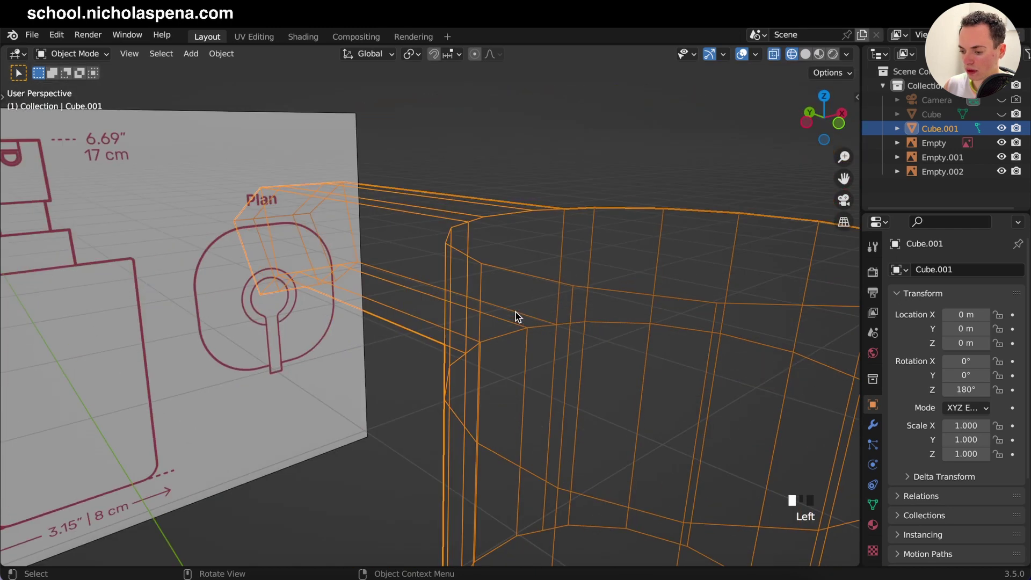
super+scroll(515, 311, down, 5)
scroll(515, 312, left, 3)
scroll(515, 312, left, 10)
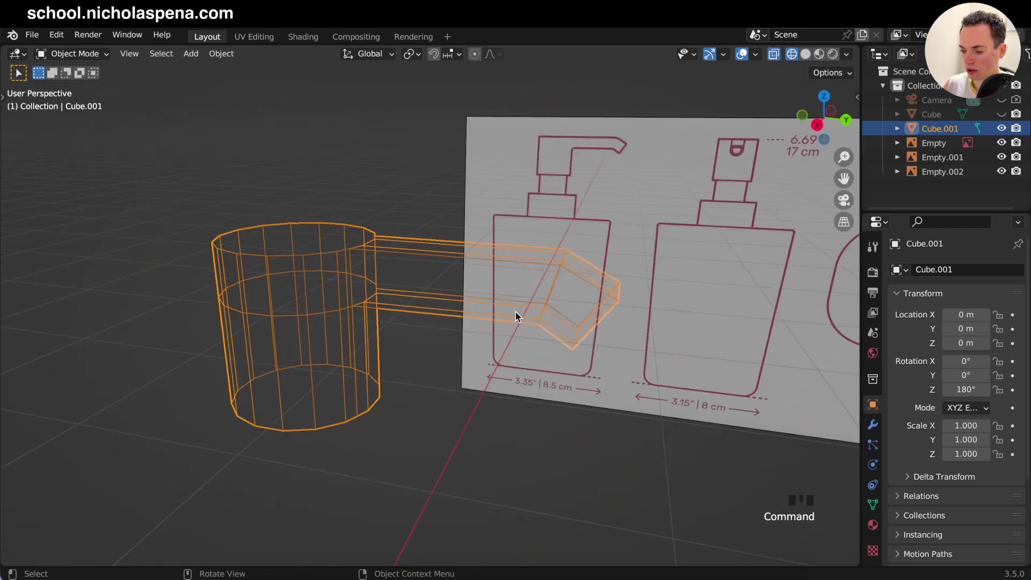
- In Edit Mode with solid shading, select the pump body's open top edge loop and fill it with a face
key(Tab)
shift+scroll(515, 312, left, 5)
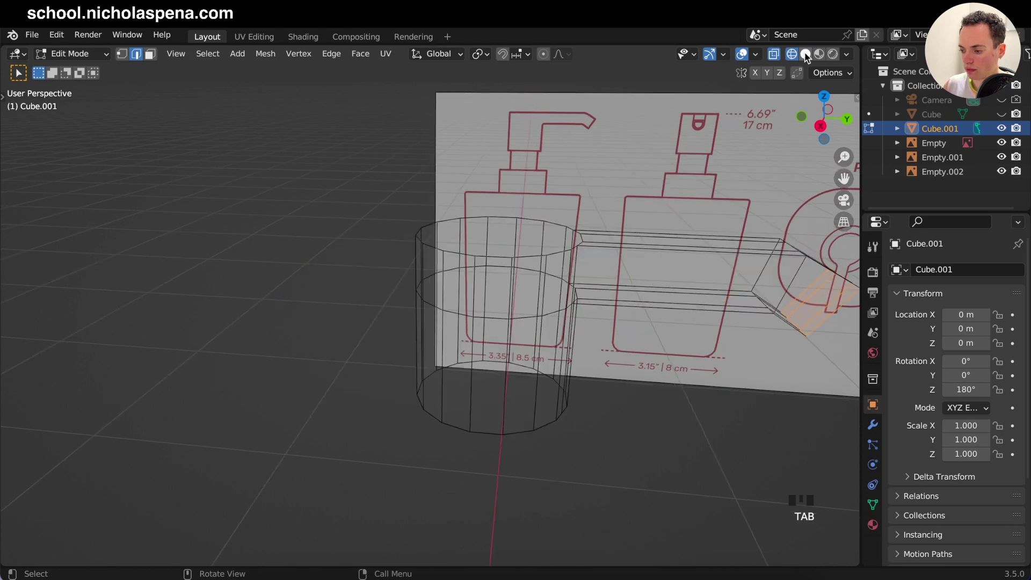
click(805, 54)
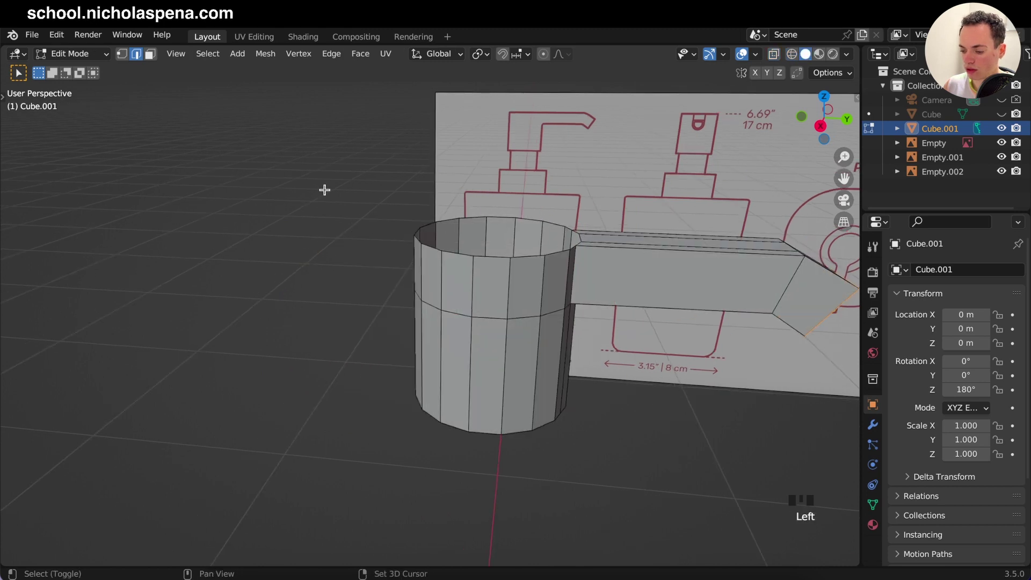
shift+scroll(407, 281, right, 5)
alt+click(408, 269)
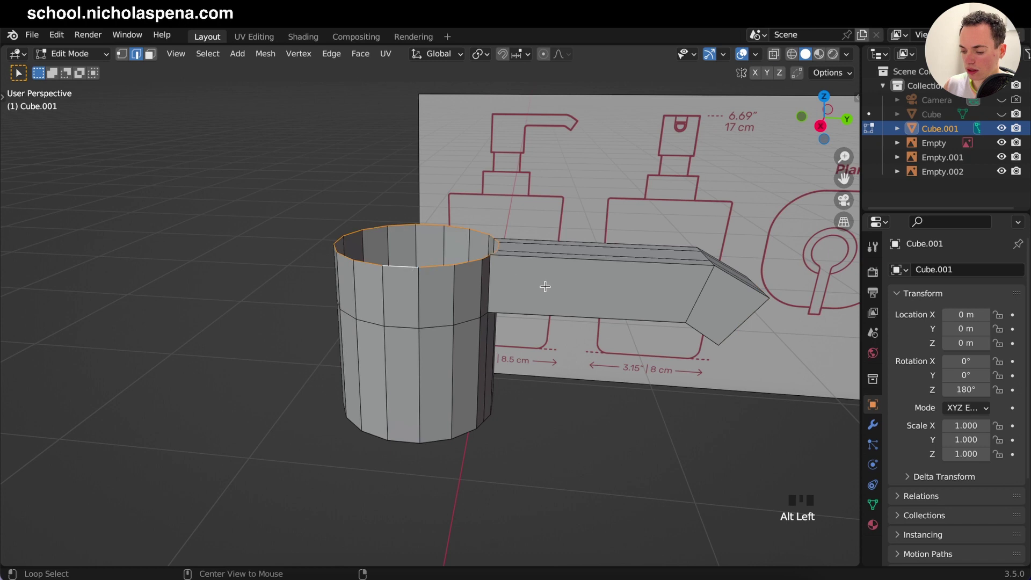
scroll(545, 286, down, 10)
ctrl+scroll(545, 286, up, 5)
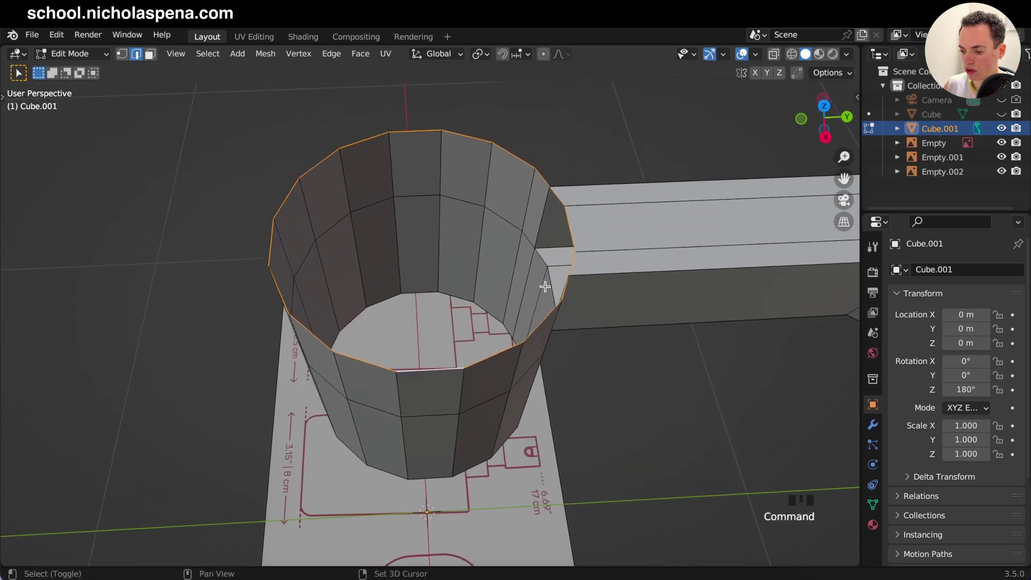
key(f)
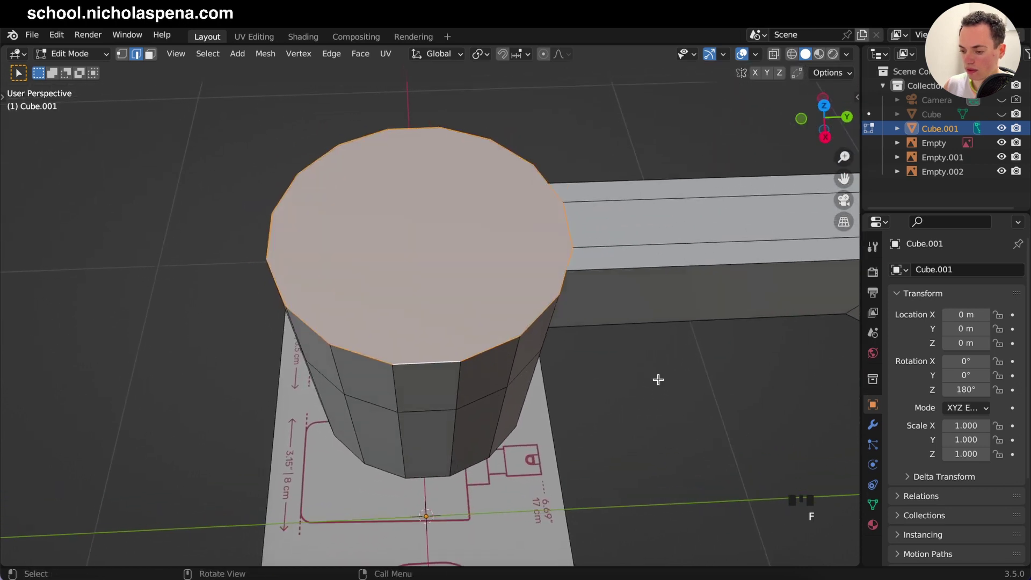
- Try insetting the pump body's top face by about 0.029 m, and undo the inset
scroll(658, 379, up, 5)
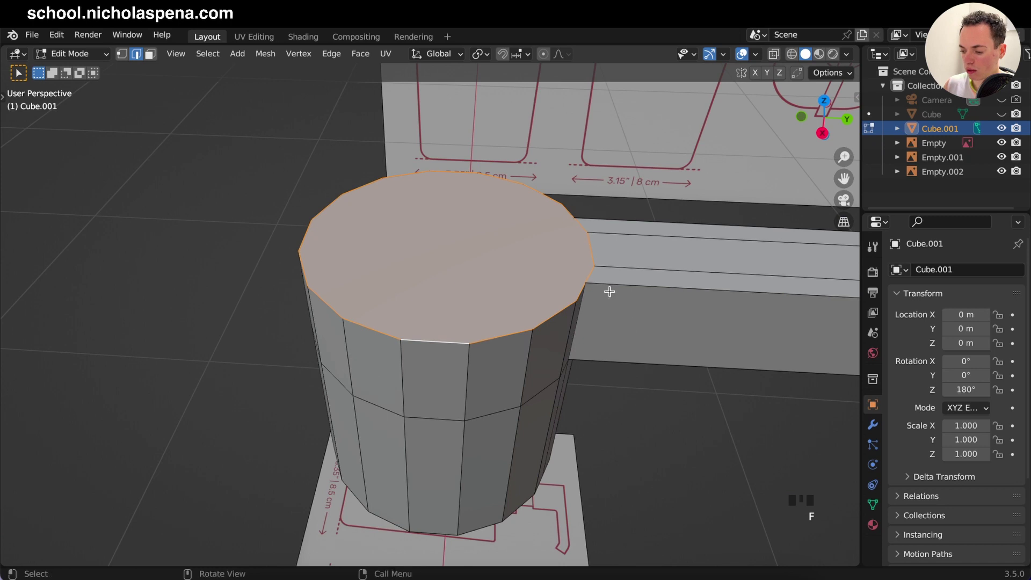
key(i)
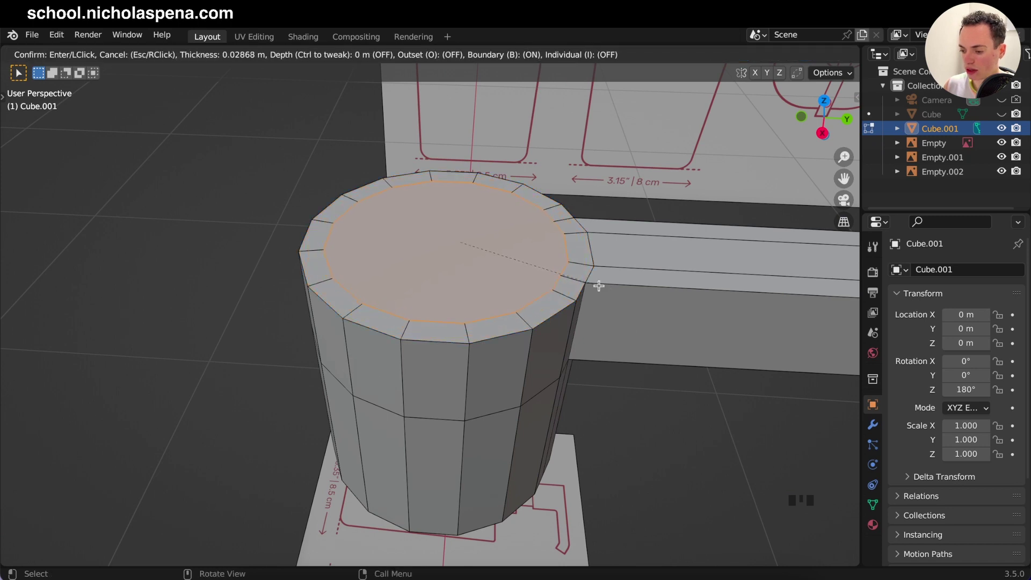
click(599, 286)
middle_drag(617, 304, 614, 304)
key(Tab)
key(Tab)
key(Tab)
key(Tab)
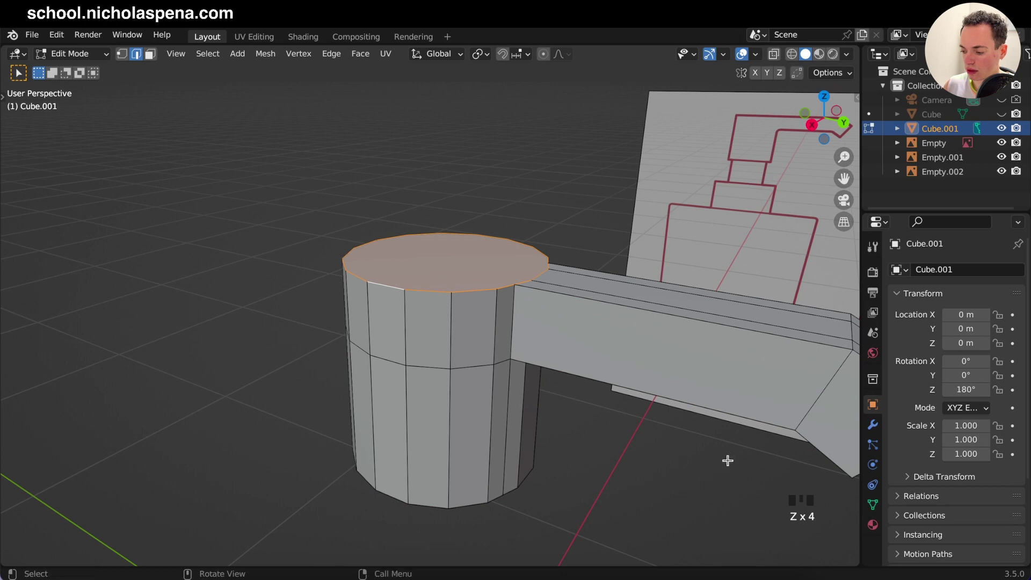
- Add a Subdivision Surface modifier to the pump head
click(880, 424)
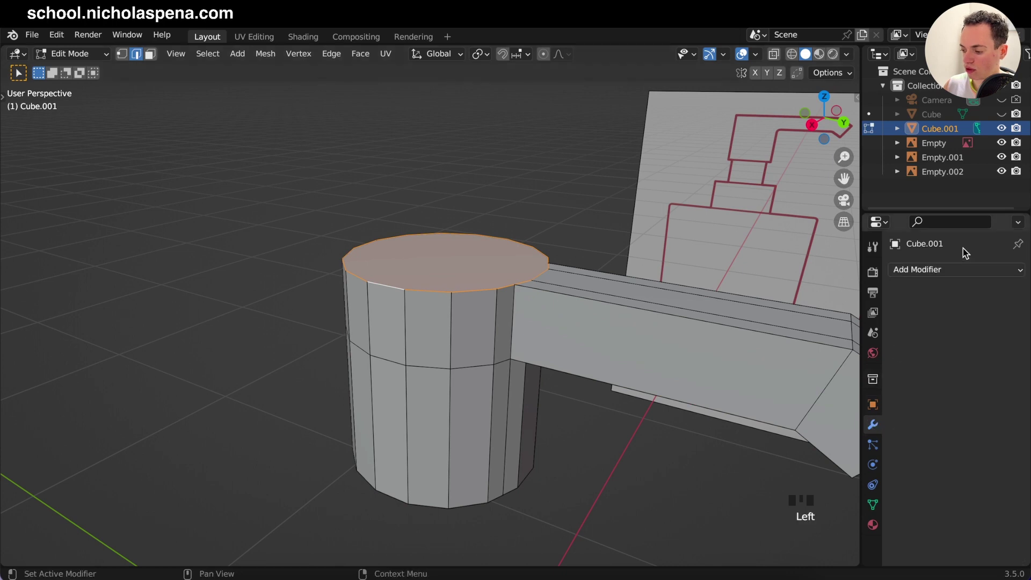
click(947, 270)
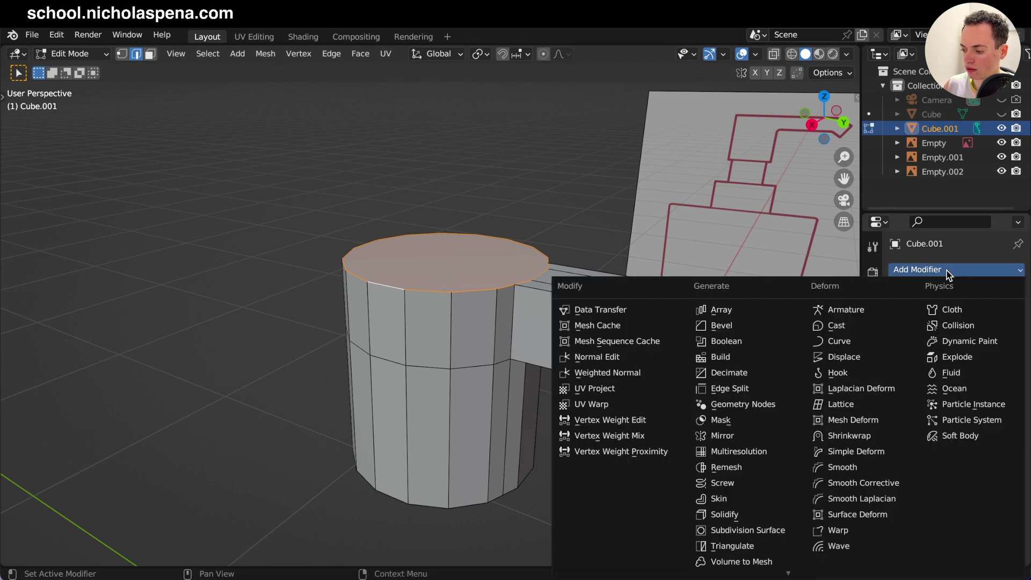
click(764, 531)
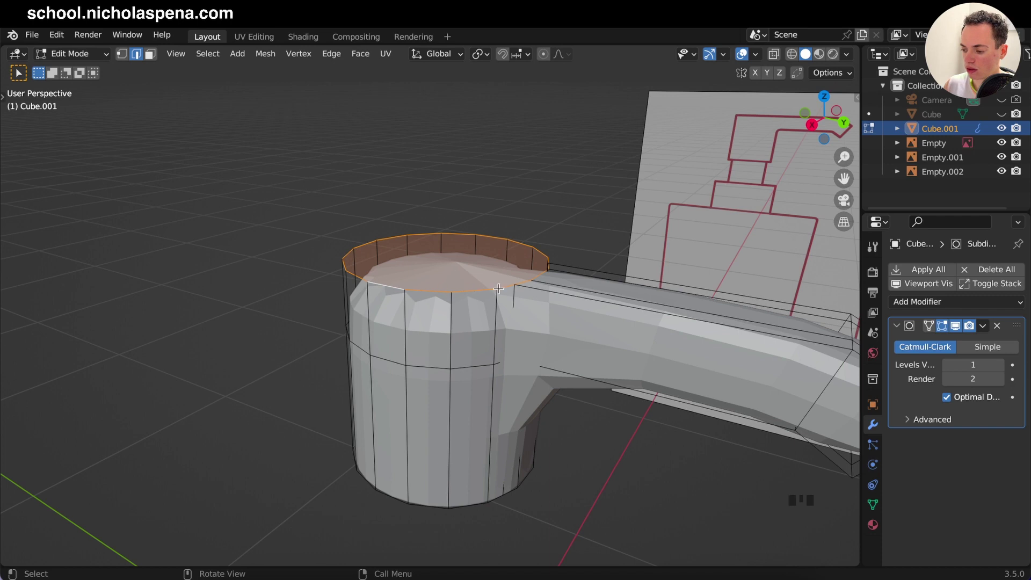
- Inset the pump body's top face by about 0.021 m and delete the inner face, keeping the surrounding ring
super+scroll(497, 288, up, 3)
scroll(709, 271, left, 1)
scroll(709, 271, up, 2)
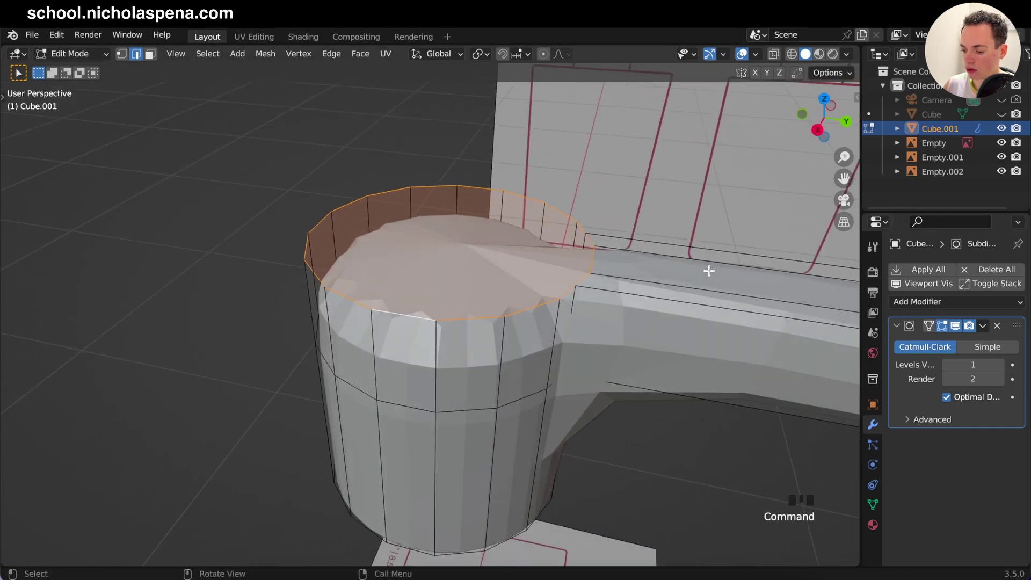
key(i)
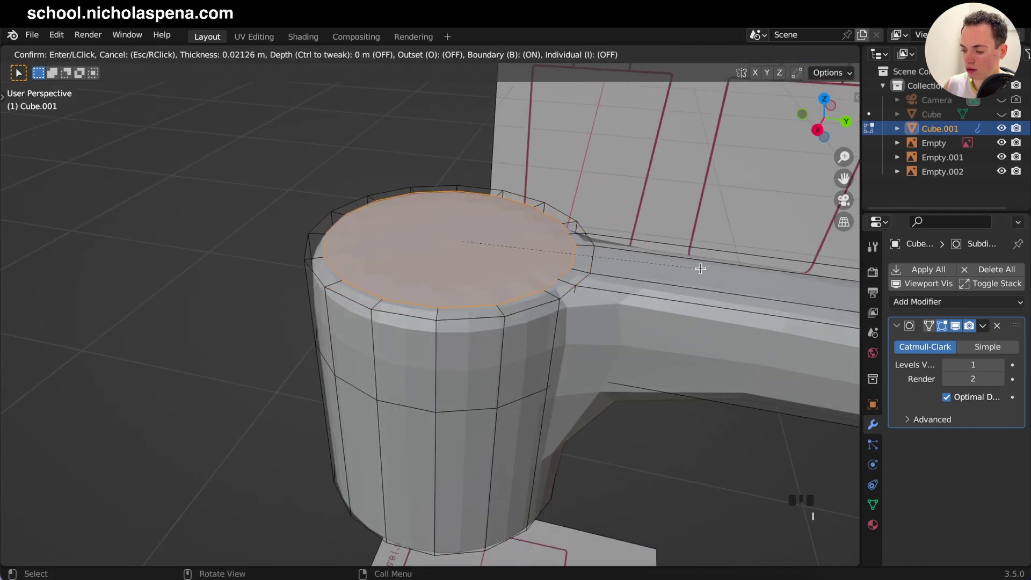
click(700, 268)
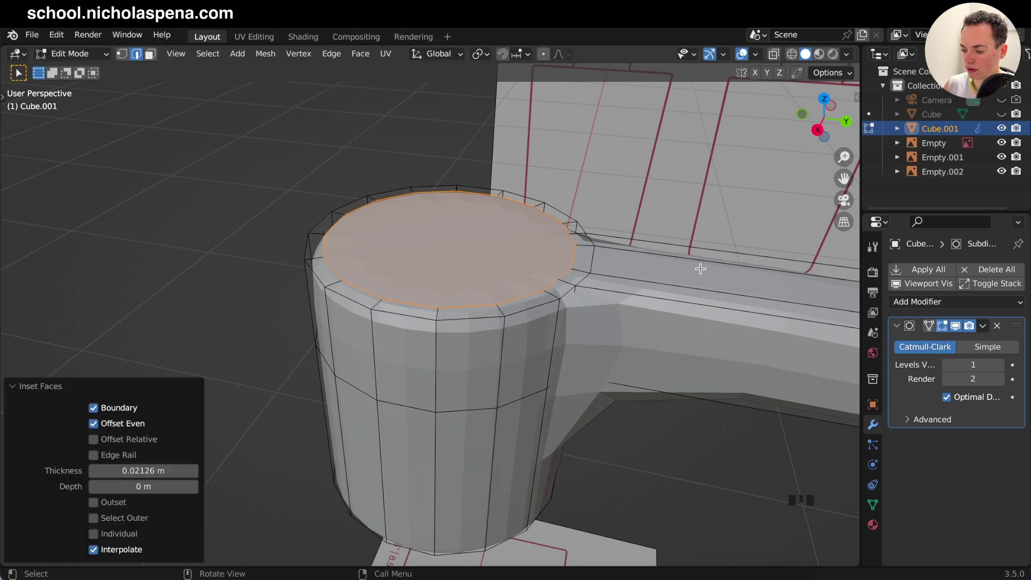
scroll(700, 268, down, 3)
key(x)
click(449, 245)
shift+middle_drag(524, 245, 516, 258)
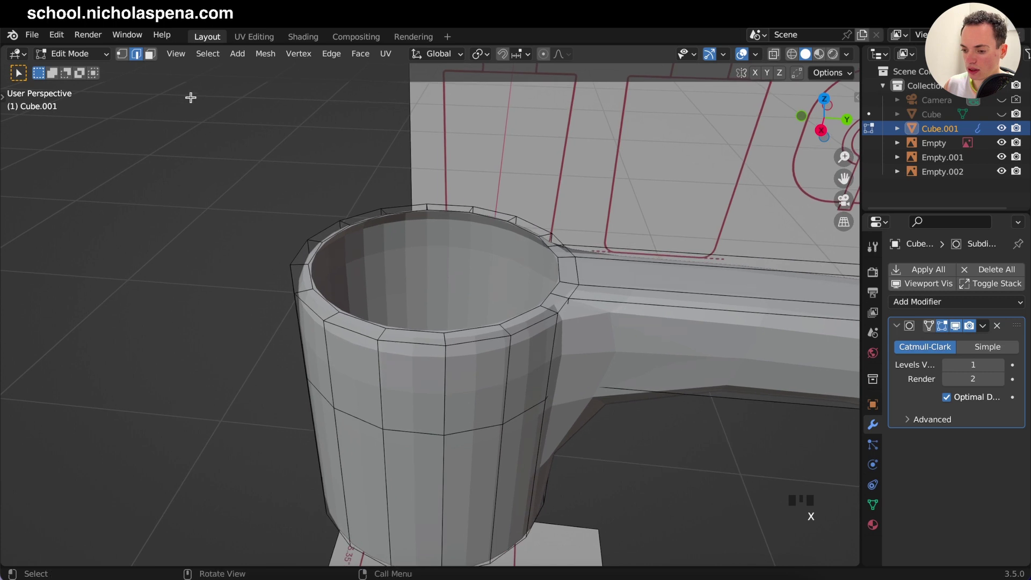
- Select the inner edge loop of the top opening and close it with Grid Fill
click(137, 54)
click(483, 219)
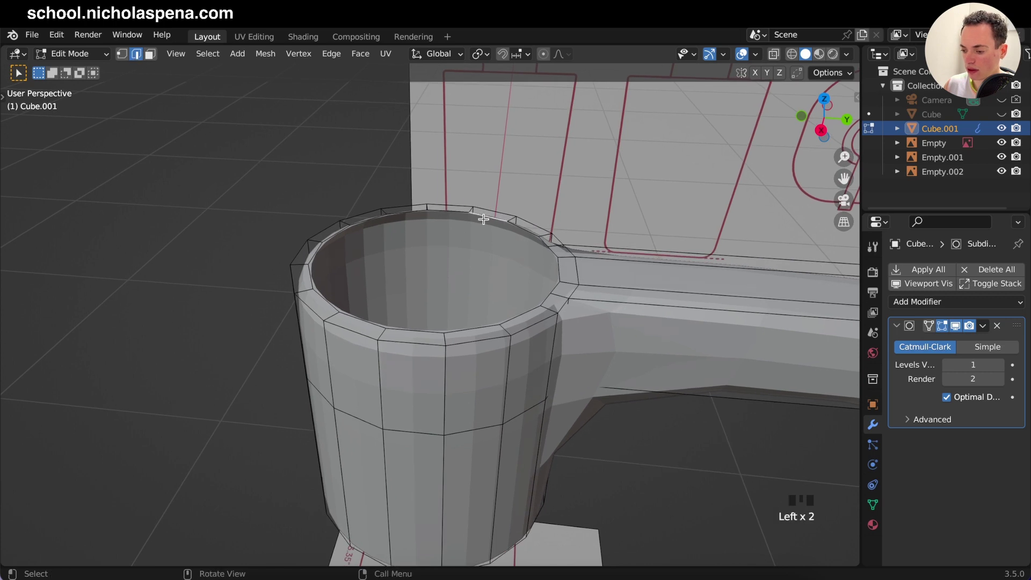
alt+click(411, 205)
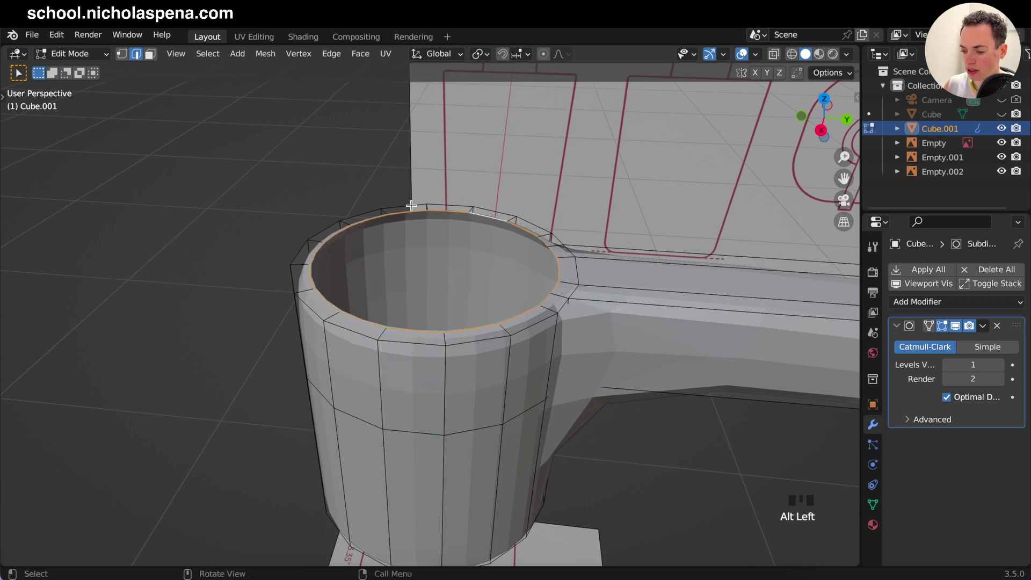
key(super+f)
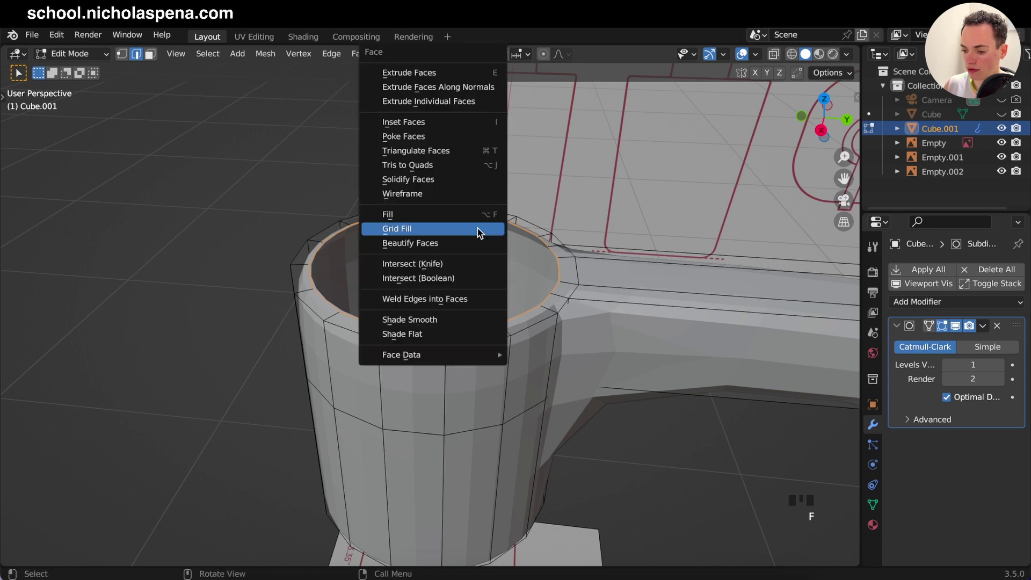
click(390, 232)
scroll(549, 398, up, 5)
scroll(548, 397, down, 8)
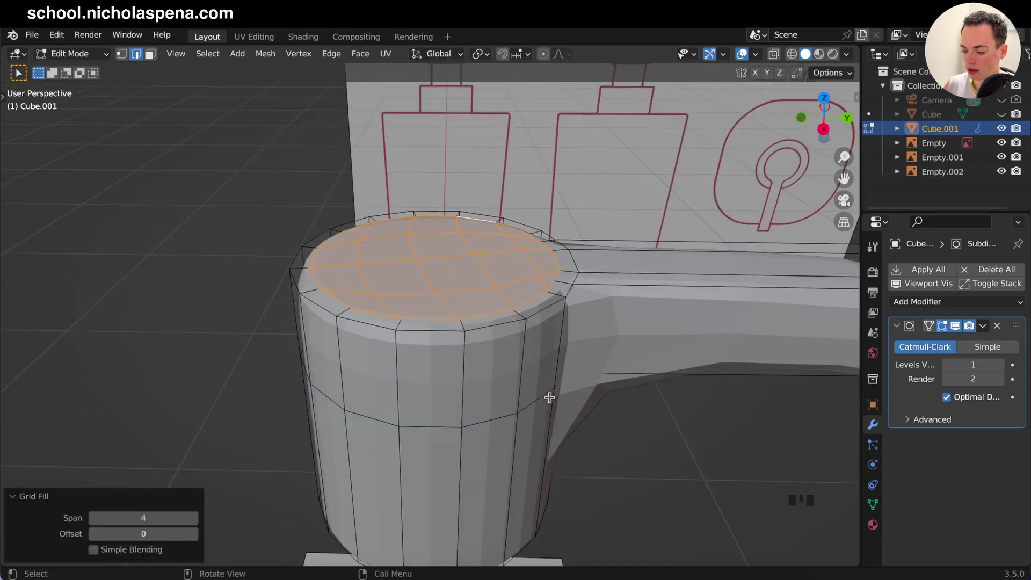
- From the side, add a loop cut just below the spout joint at factor -0.781, and set the viewport subdivision level to 2
shift+scroll(549, 397, down, 3)
shift+scroll(548, 397, right, 6)
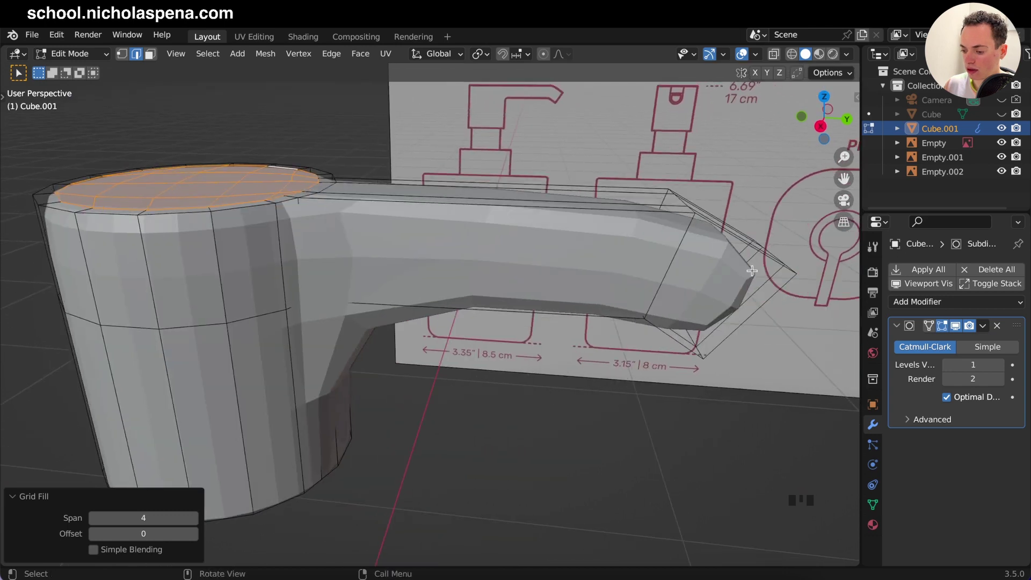
key(KP_3)
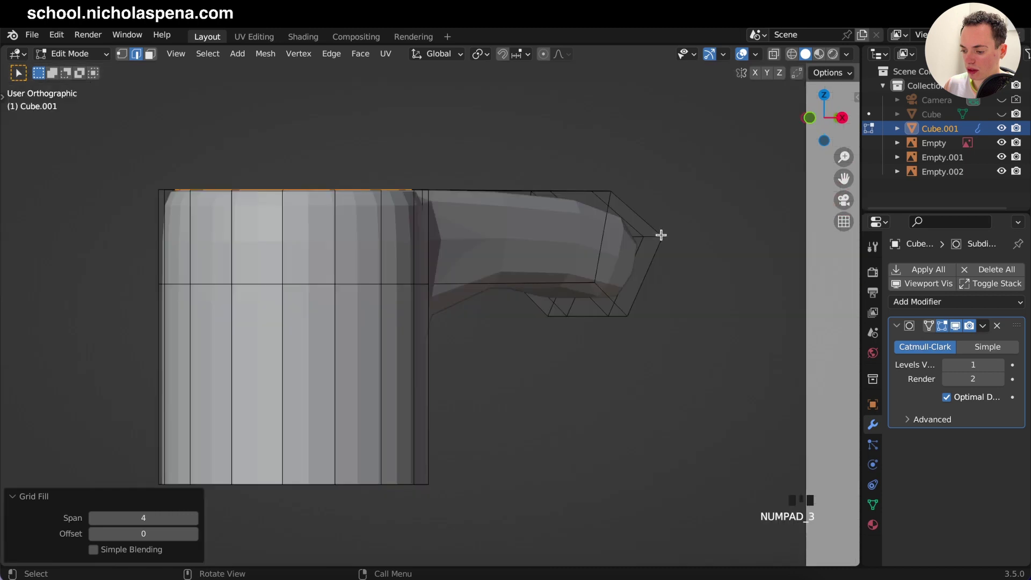
shift+scroll(661, 235, up, 2)
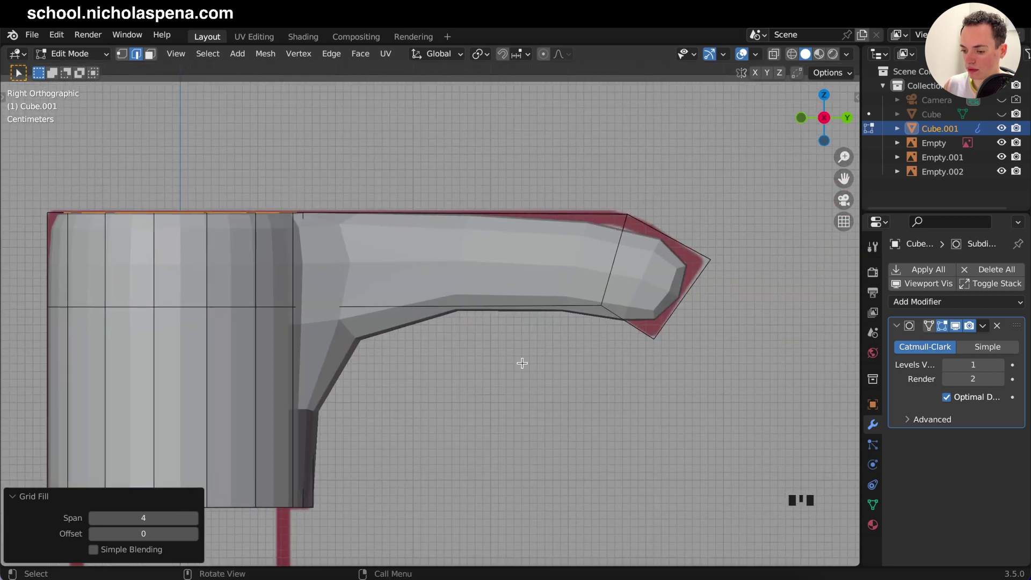
shift+scroll(543, 362, left, 2)
key(ctrl+r)
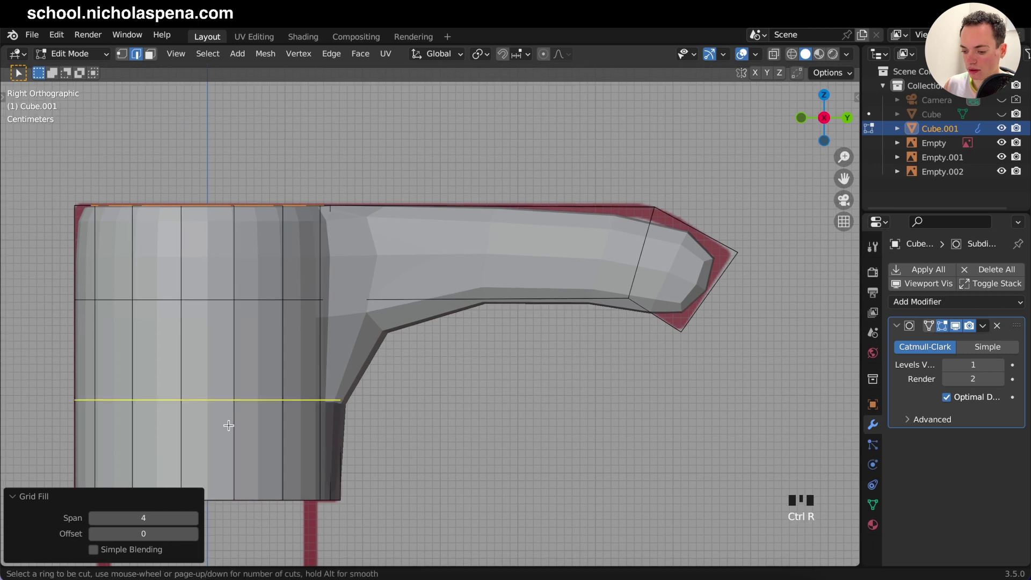
click(229, 424)
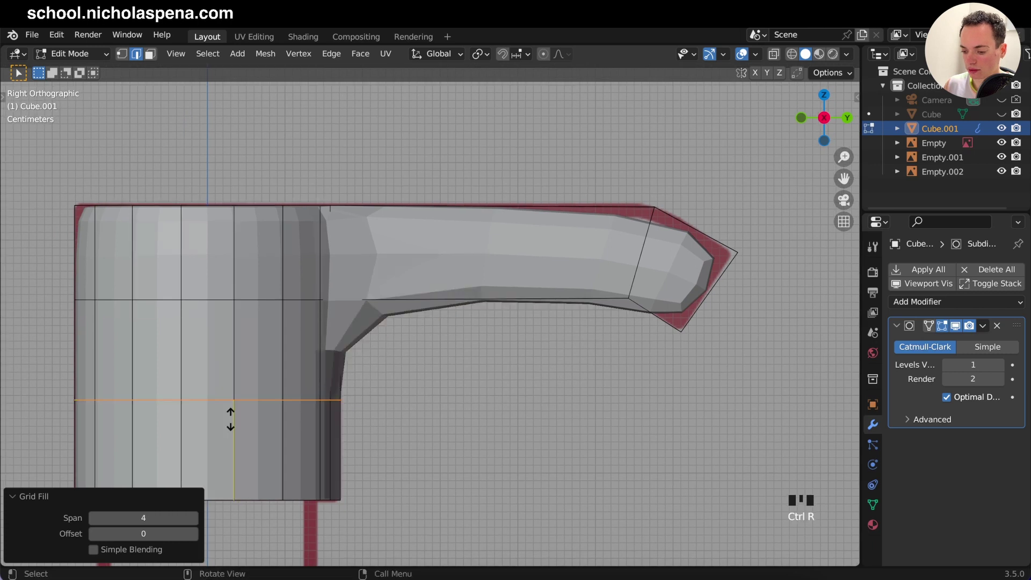
click(238, 341)
click(1001, 365)
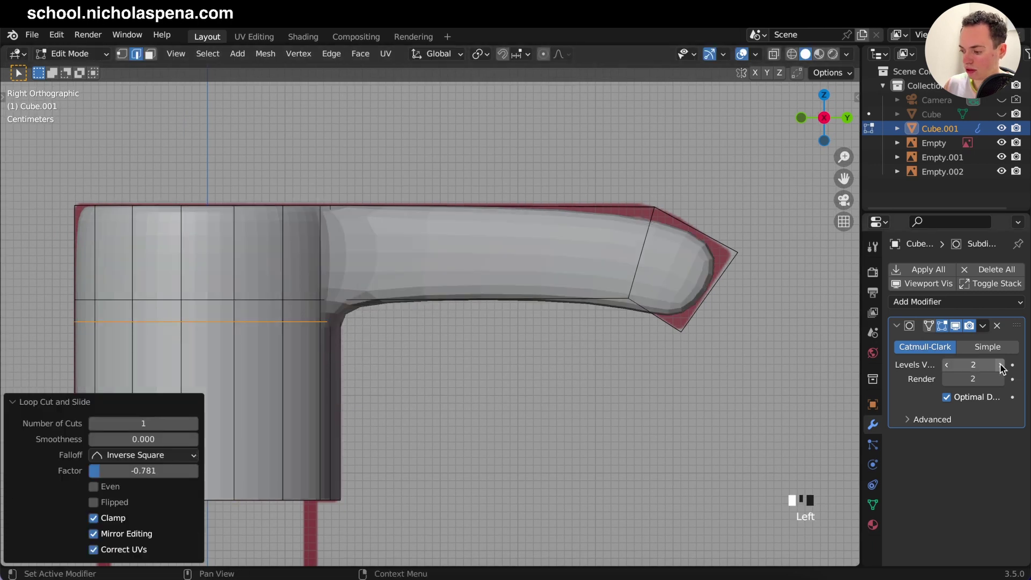
- Add one centered loop cut across the spout's angled tip segment at factor 0
shift+scroll(658, 343, left, 3)
key(ctrl+r)
click(725, 226)
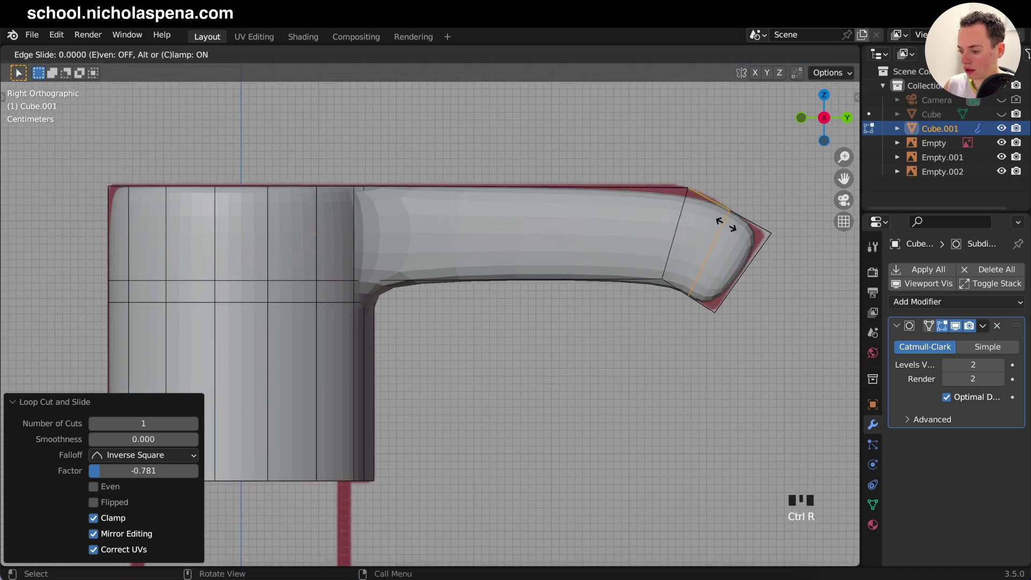
right_click(686, 227)
- Add two loop cuts across the spout's straight arm: near the tip bend at factor -0.828 and near the body at factor 0.789
key(ctrl+r)
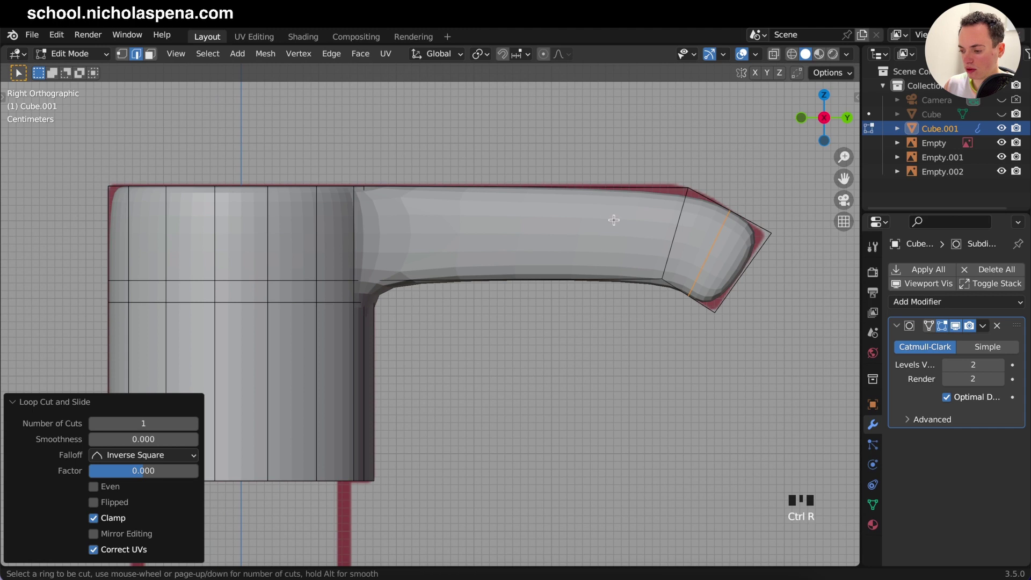
click(566, 204)
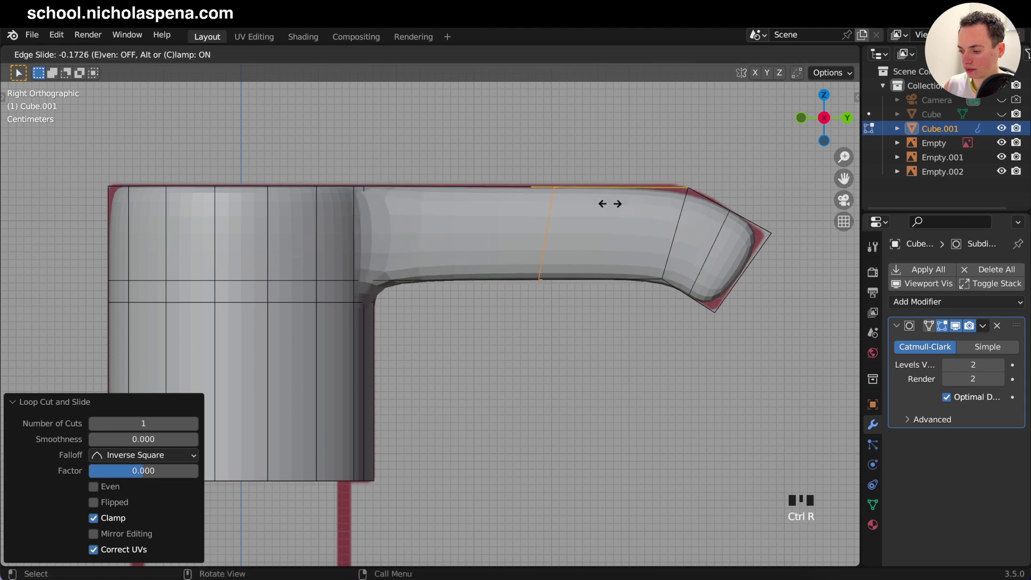
click(701, 206)
key(ctrl+r)
click(530, 201)
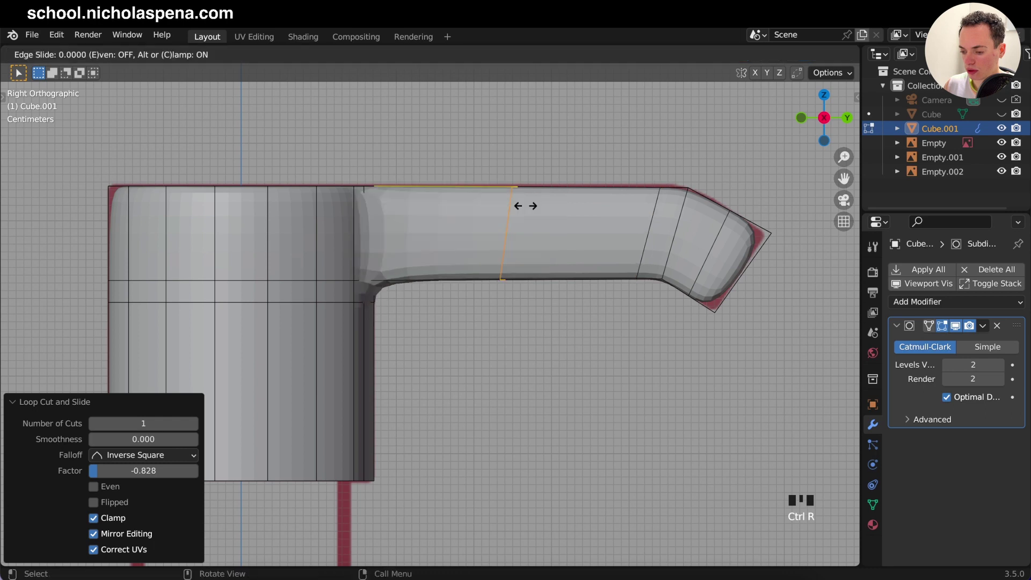
click(409, 203)
- Select the three faces closing the spout's tip and delete them to open the end
scroll(491, 220, right, 10)
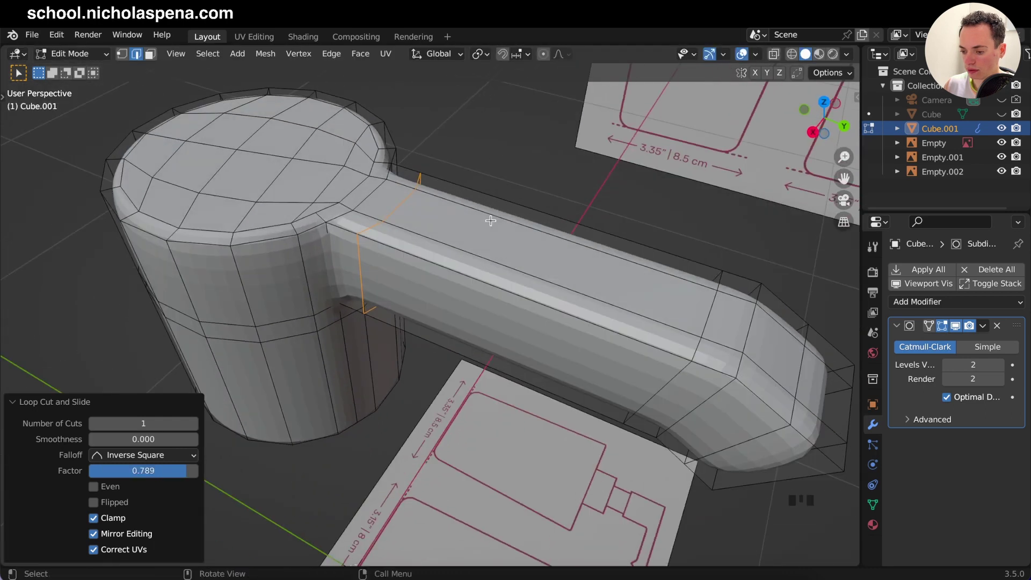
super+scroll(490, 221, down, 5)
super+scroll(491, 221, up, 6)
scroll(491, 221, down, 8)
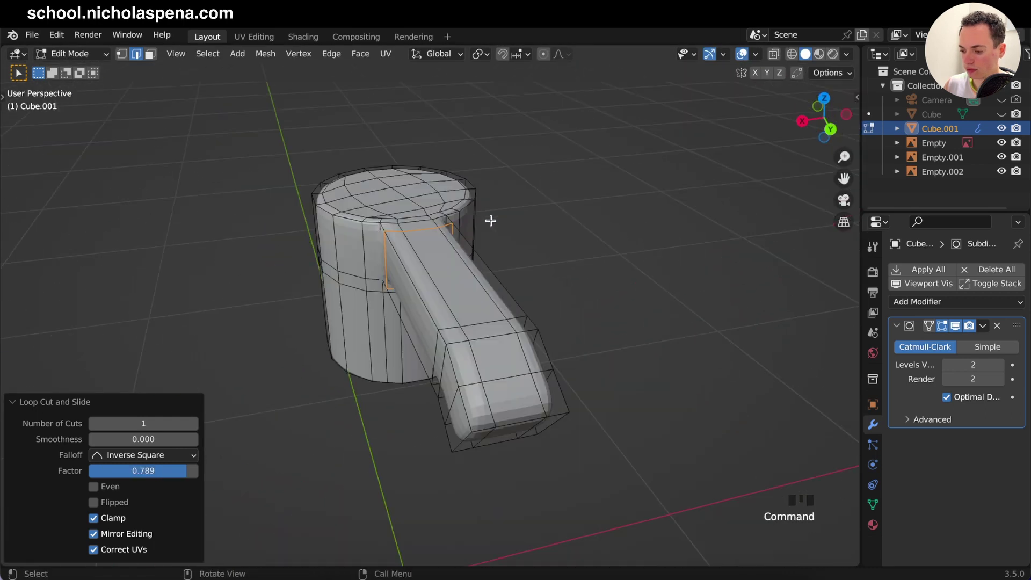
super+scroll(491, 221, up, 2)
click(150, 54)
click(516, 267)
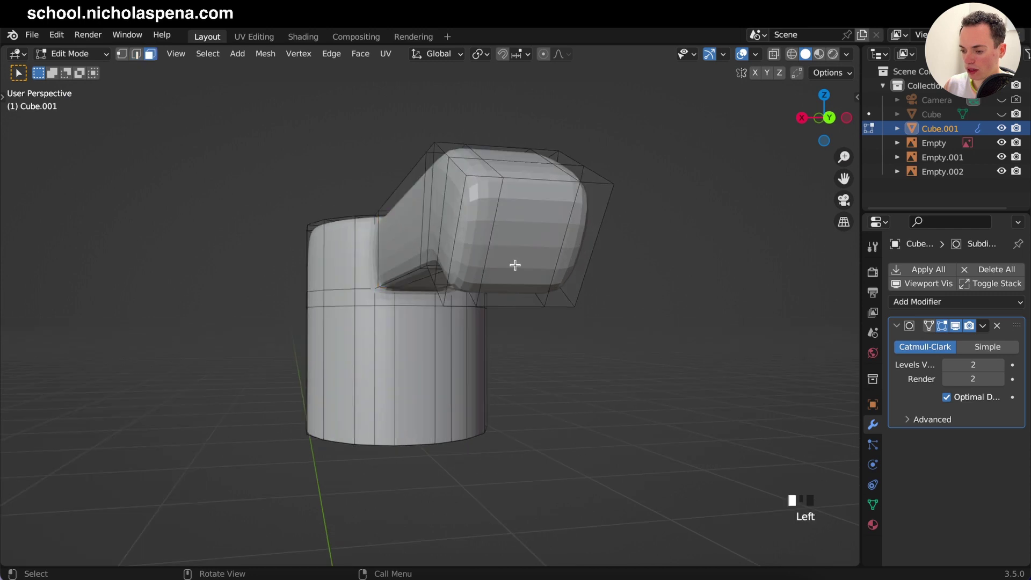
click(481, 233)
shift+click(575, 230)
shift+click(569, 232)
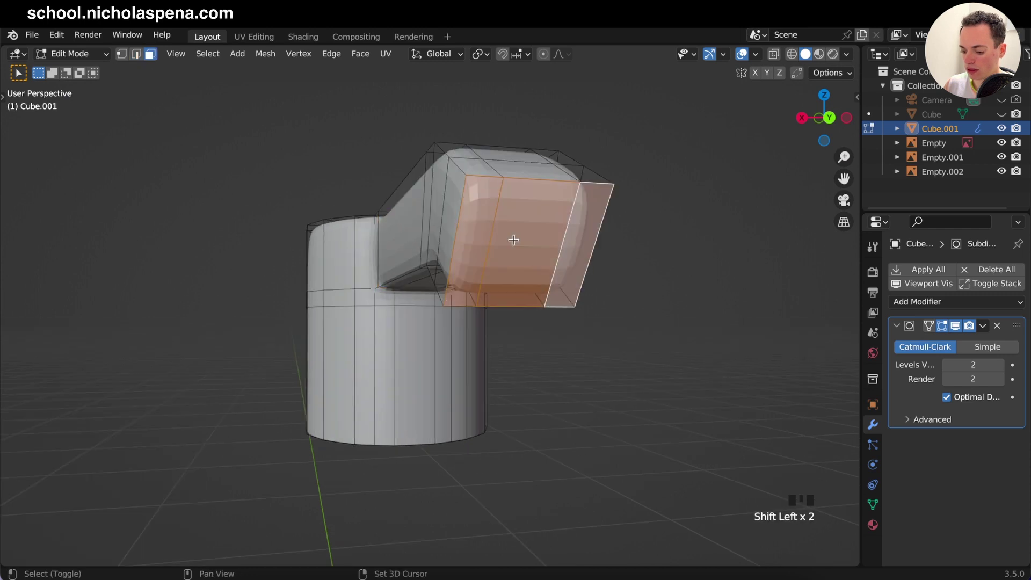
key(x)
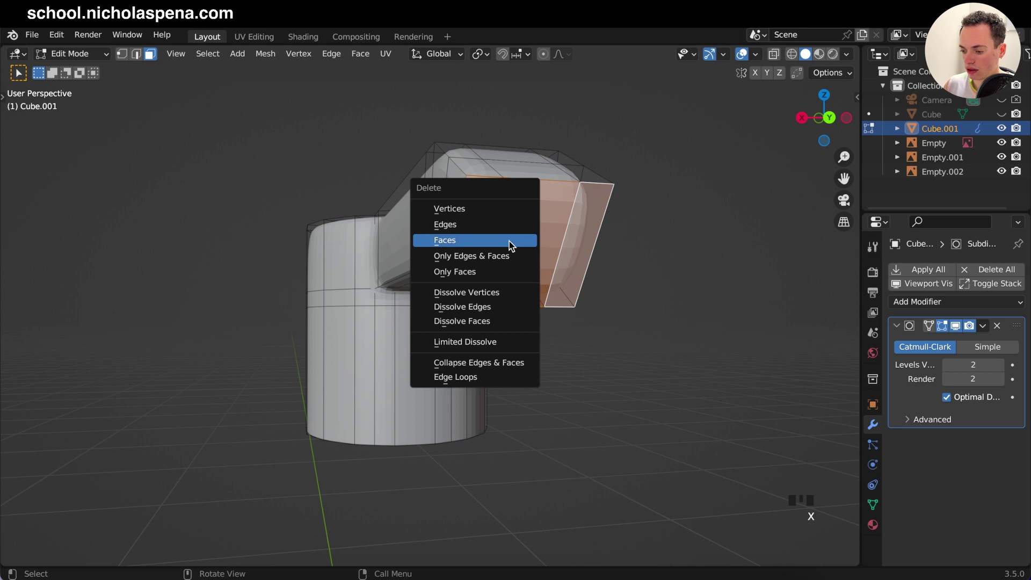
click(509, 241)
key(Tab)
key(Tab)
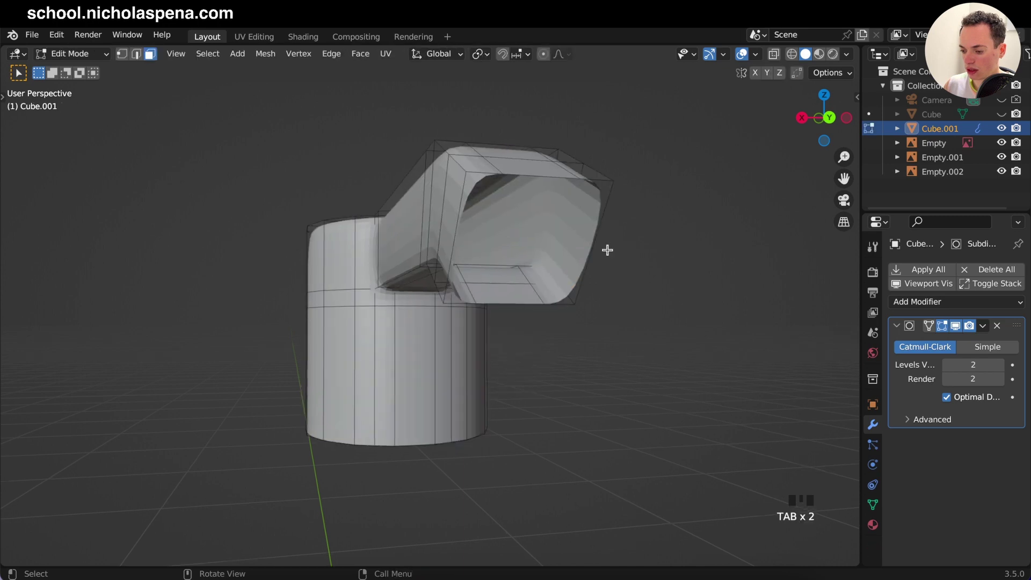
- Hide the subdivision in the viewport and select the spout's two lower side edge loops plus the body's horizontal loop level with them
middle_drag(607, 250, 607, 249)
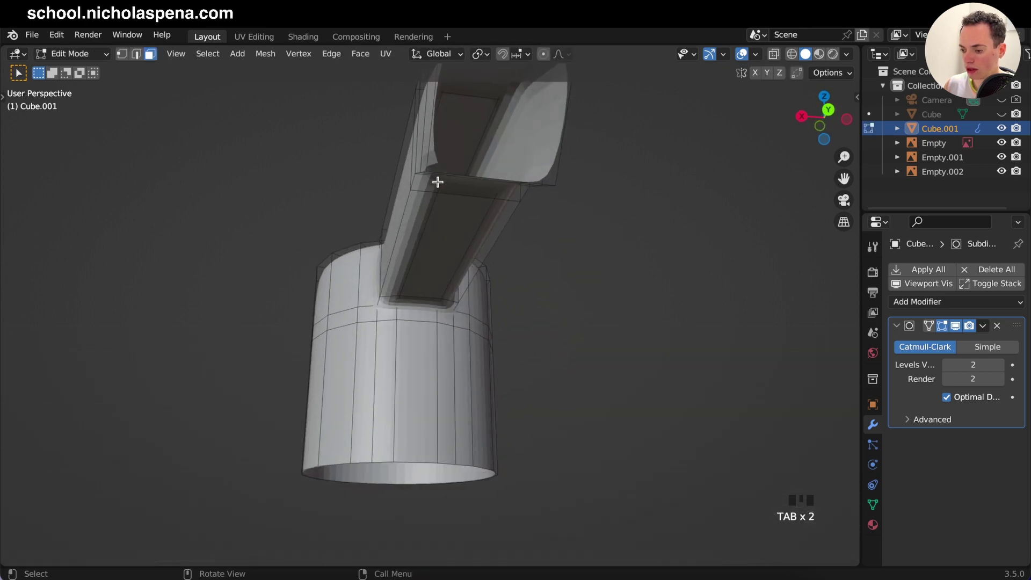
middle_drag(444, 161, 446, 155)
click(138, 54)
middle_drag(522, 271, 520, 270)
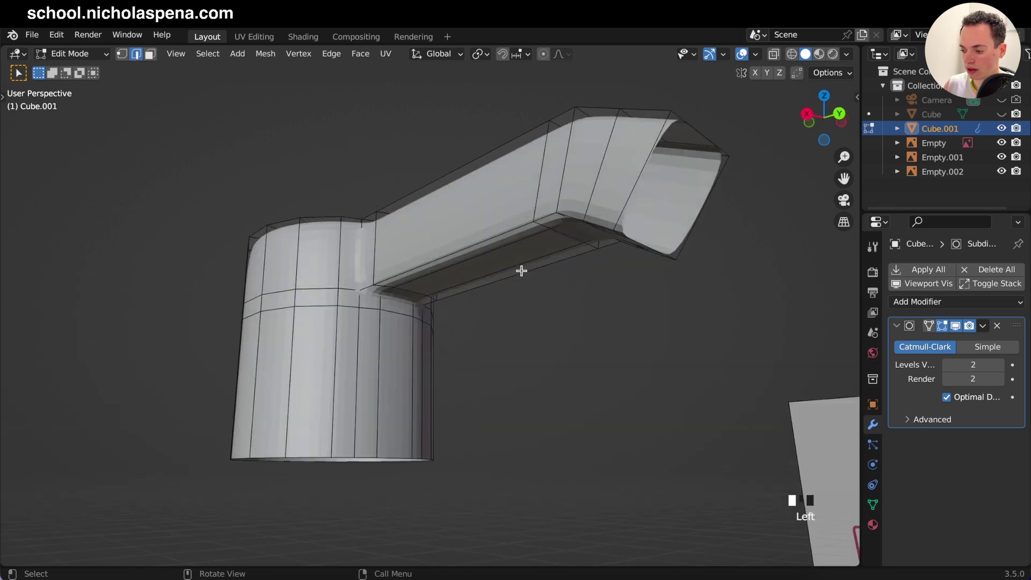
click(959, 327)
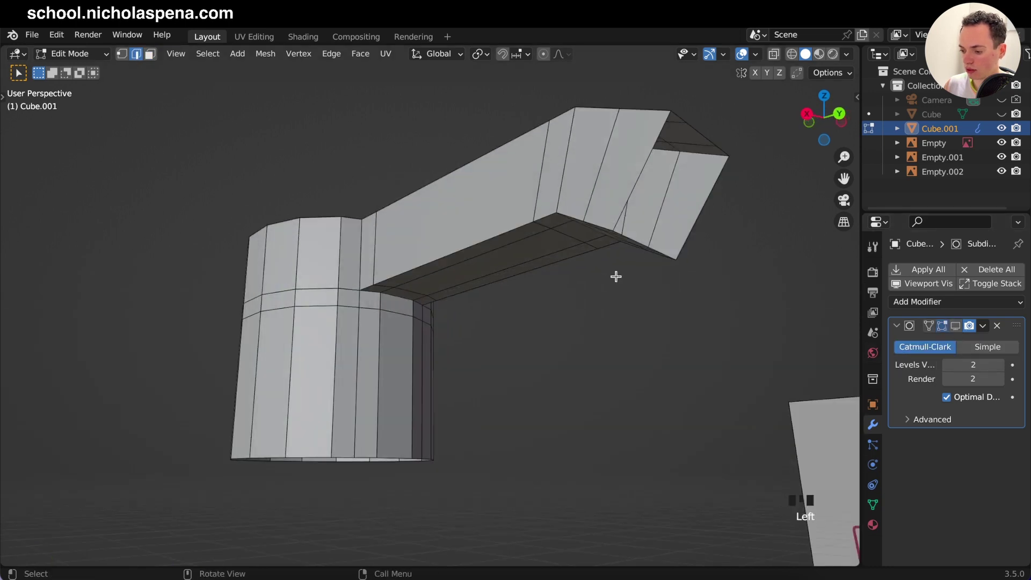
alt+click(604, 225)
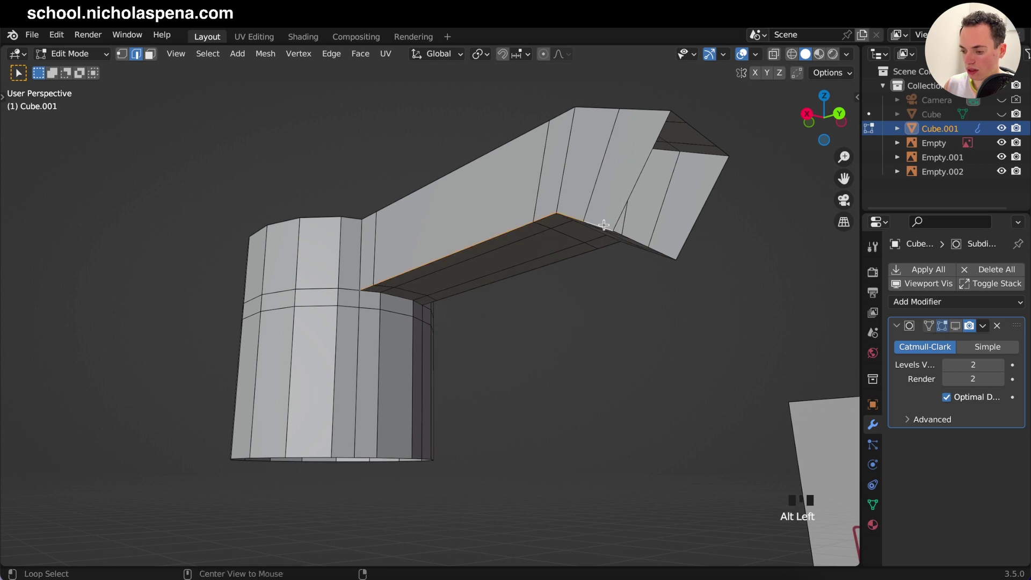
middle_drag(556, 277, 557, 279)
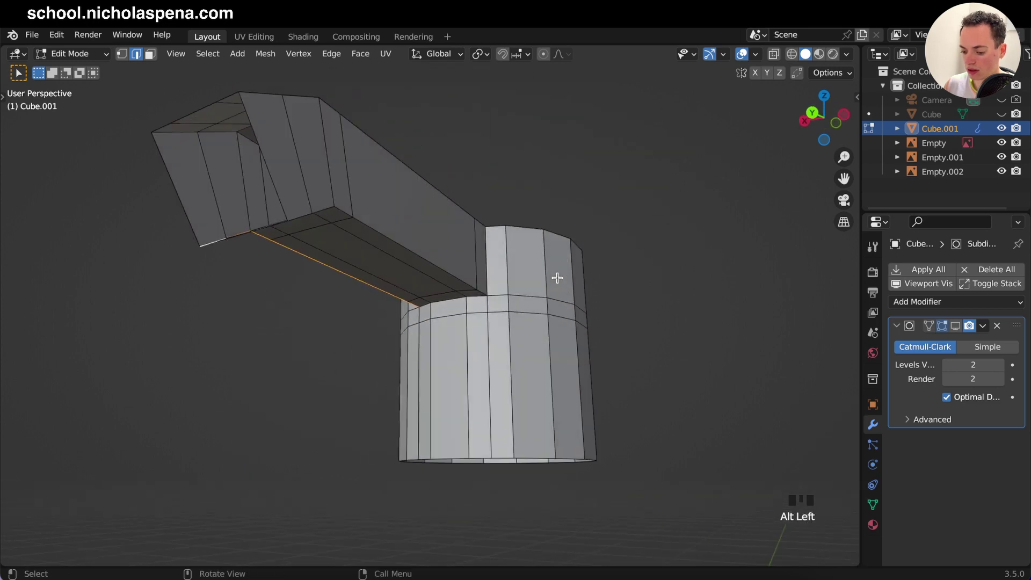
alt+shift+click(383, 237)
middle_drag(384, 237, 511, 269)
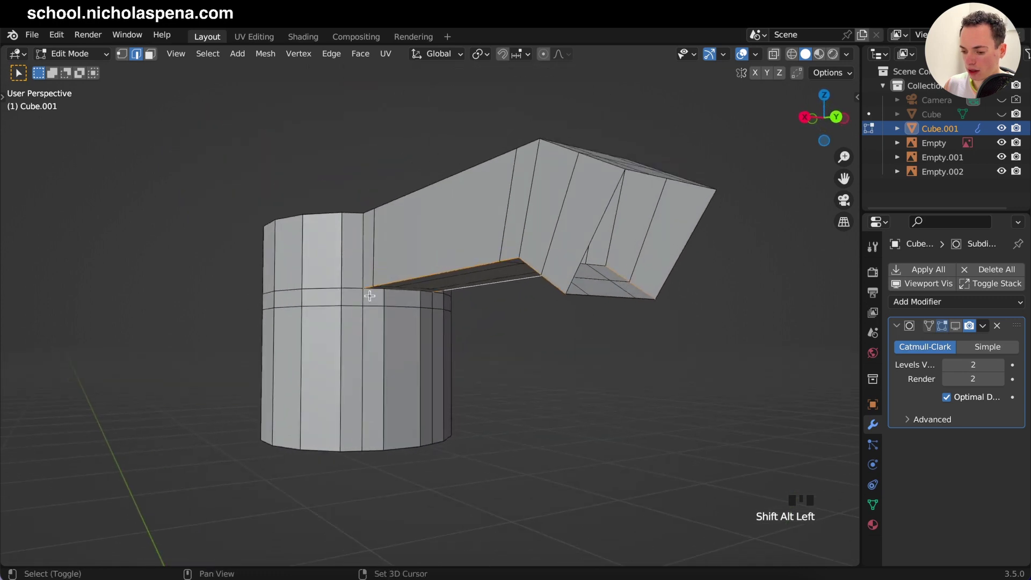
alt+shift+click(345, 289)
middle_drag(435, 300, 440, 307)
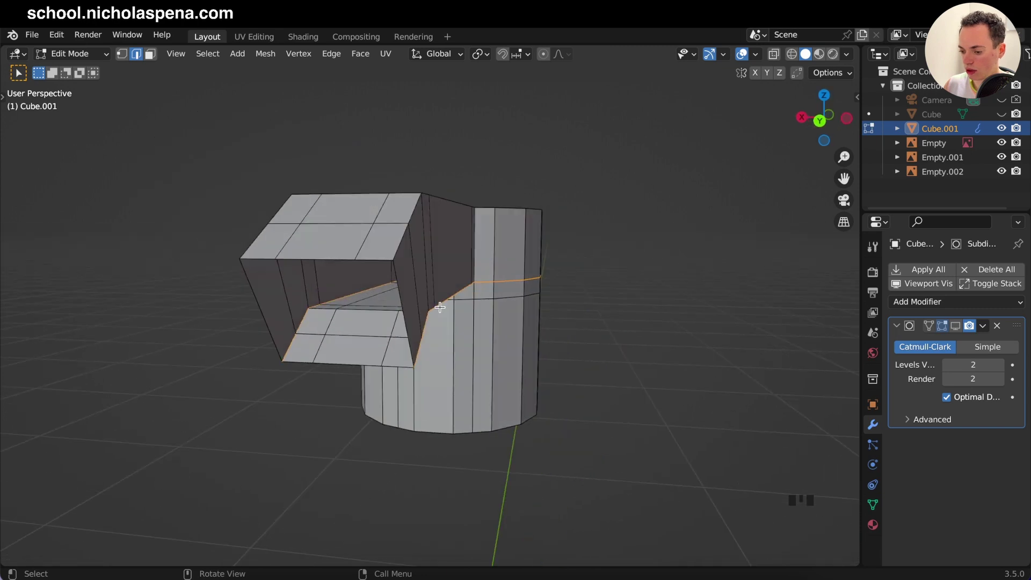
- Show the subdivision again and, in wireframe from the back, raise the selected loops 0.027756 m along Z, then return to solid shading
key(KP_1)
click(955, 326)
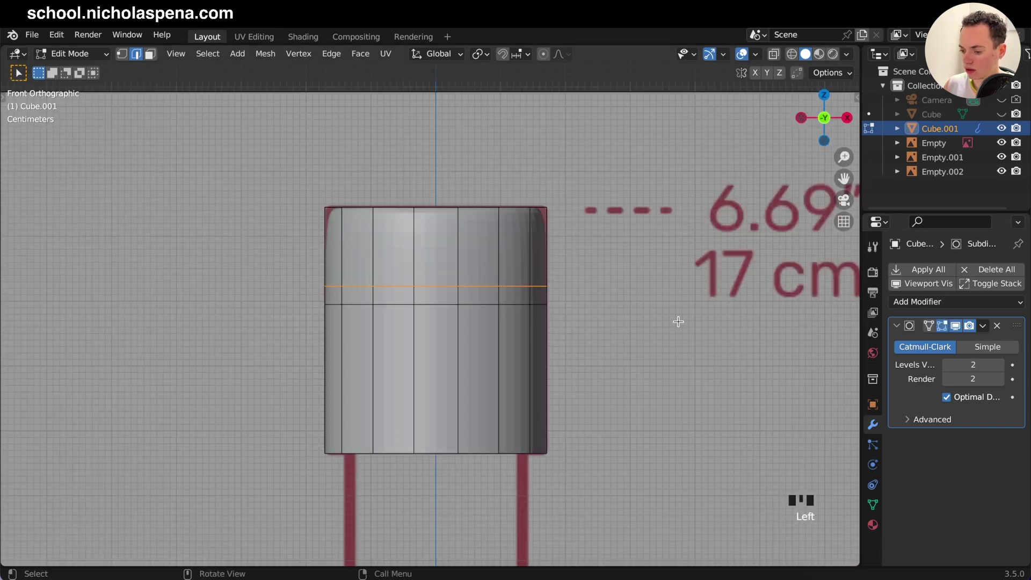
key(KP_3)
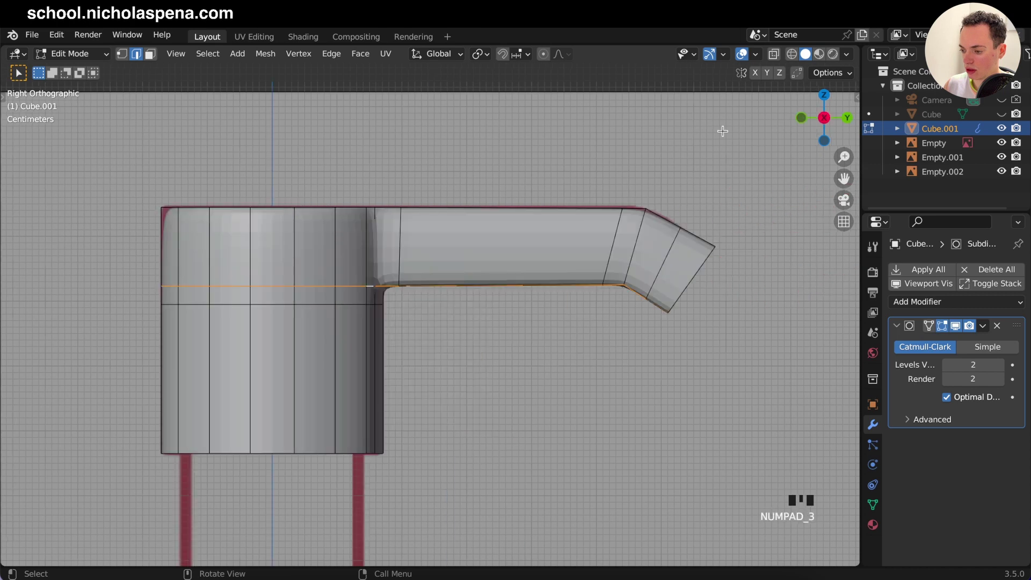
click(846, 118)
super+scroll(629, 236, up, 6)
super+scroll(629, 235, down, 3)
super+scroll(629, 235, up, 2)
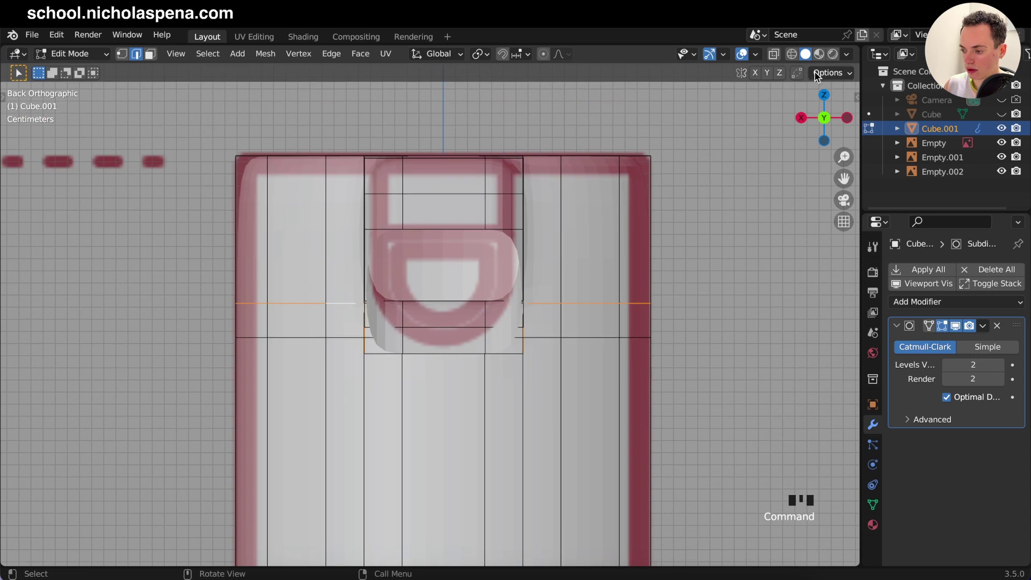
click(774, 53)
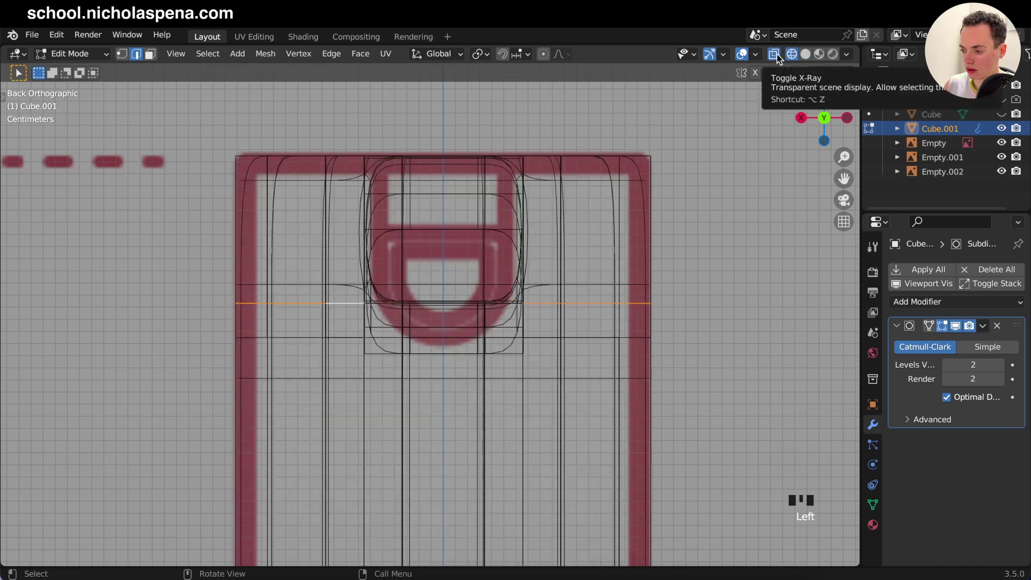
key(g)
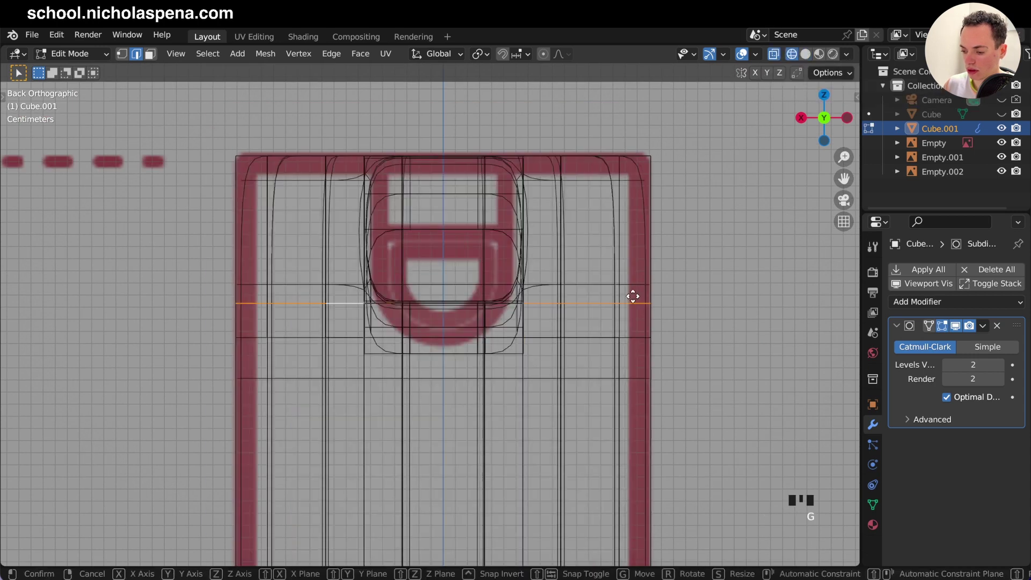
key(z)
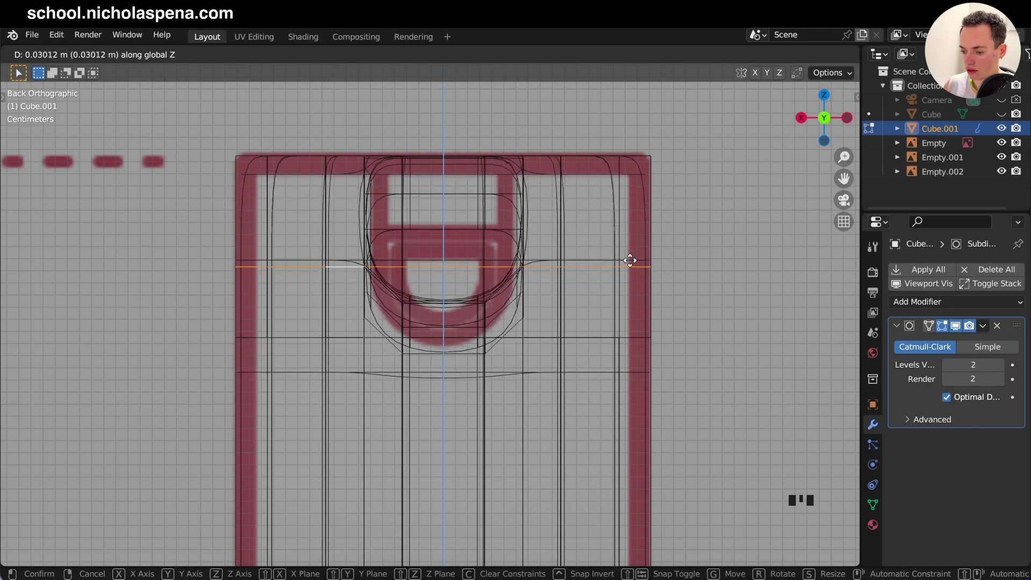
click(630, 263)
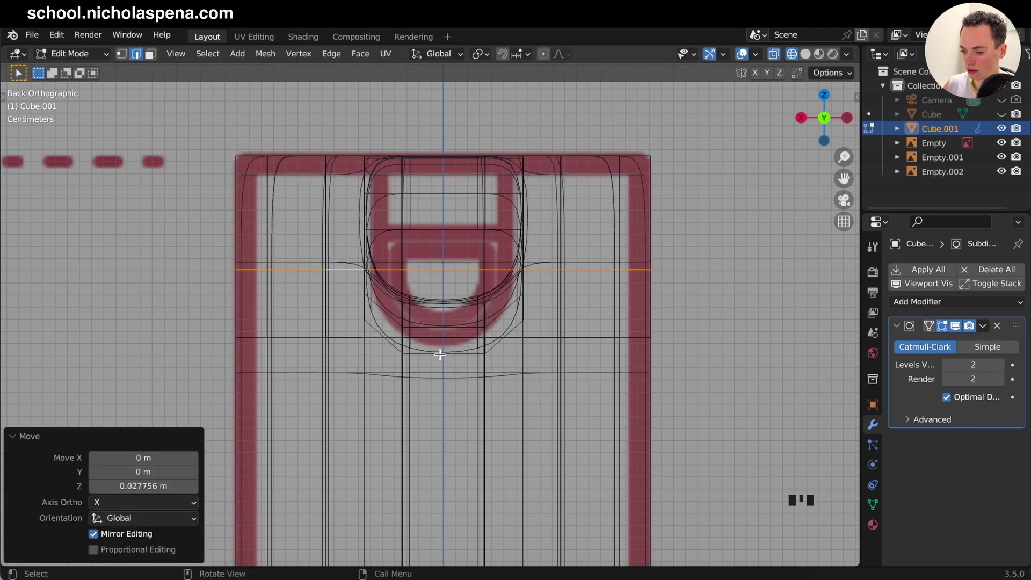
click(806, 53)
- Examine the spout's rounded underside and open tip against the reference from the back, side and below
scroll(567, 265, up, 2)
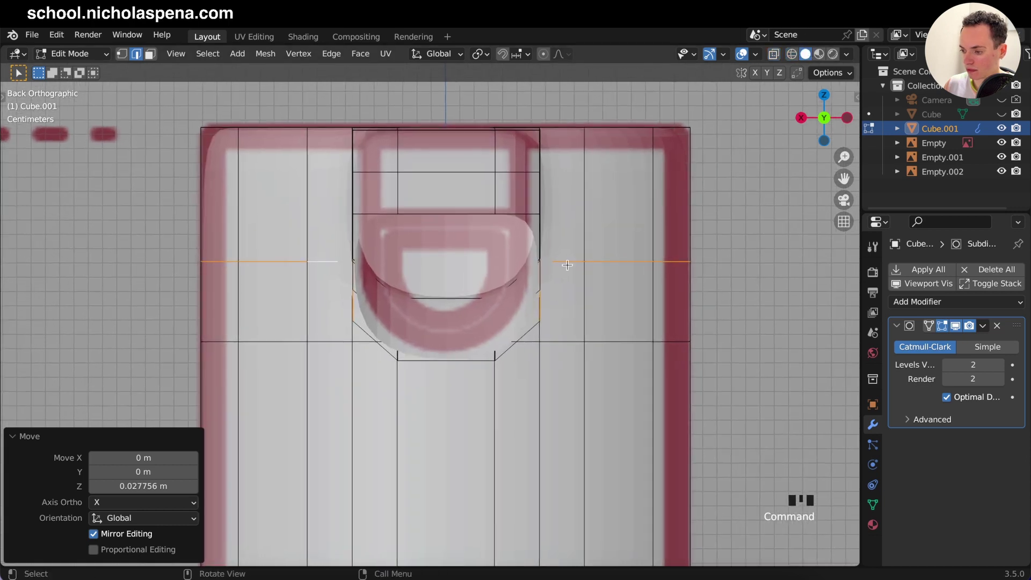
click(774, 54)
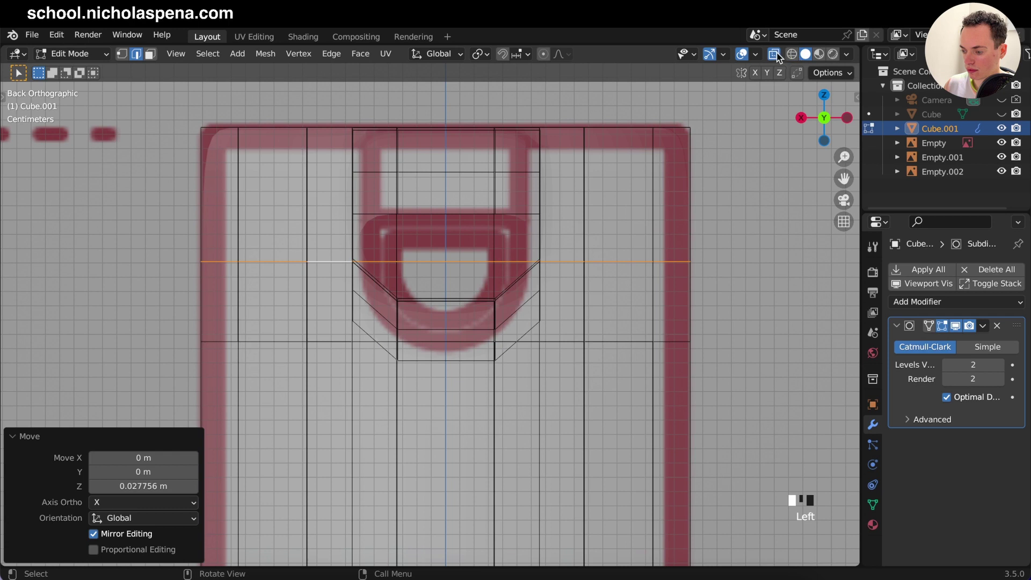
click(776, 54)
scroll(520, 302, left, 5)
super+scroll(520, 302, down, 4)
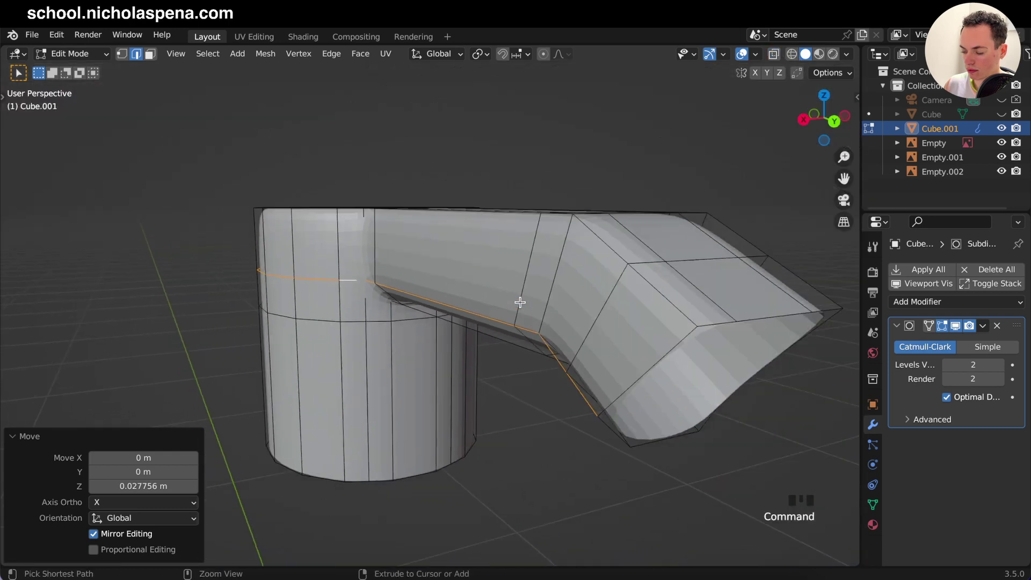
scroll(520, 302, left, 10)
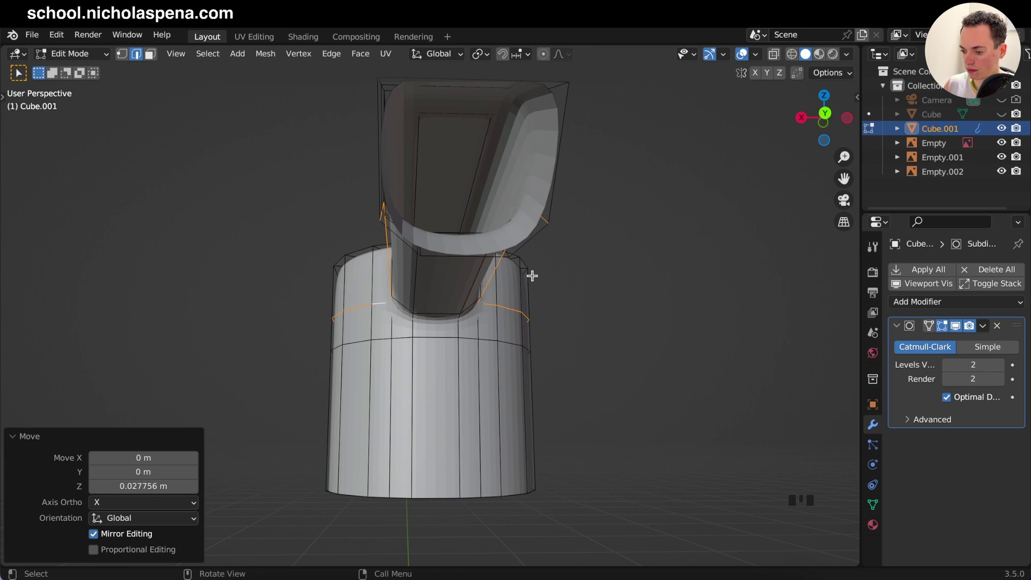
key(KP_1)
key(KP_3)
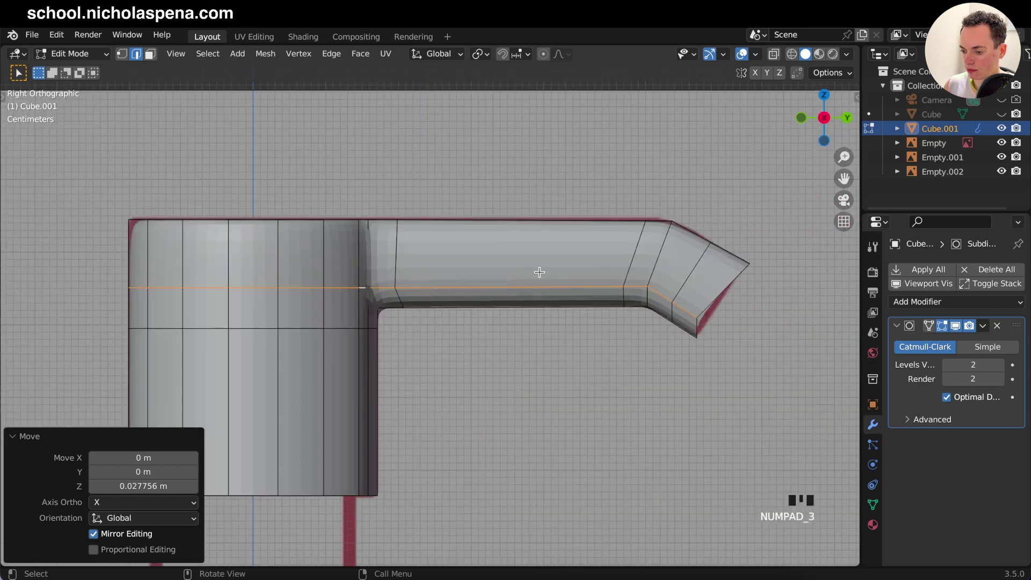
click(848, 118)
scroll(464, 303, up, 1)
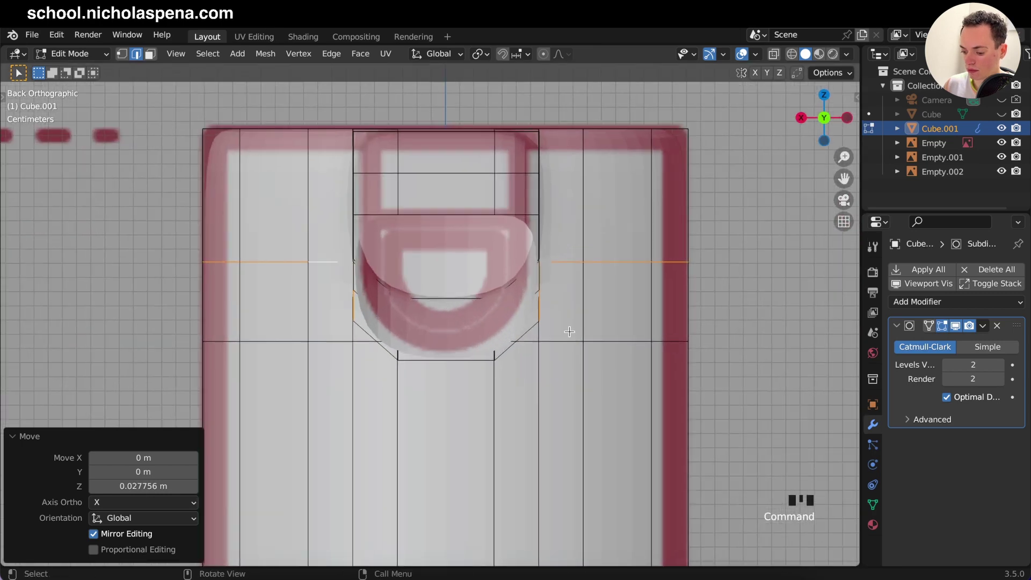
- Select the two edge loops along the spout's underside that continue down the body, and view them from the back
click(396, 355)
scroll(396, 356, left, 5)
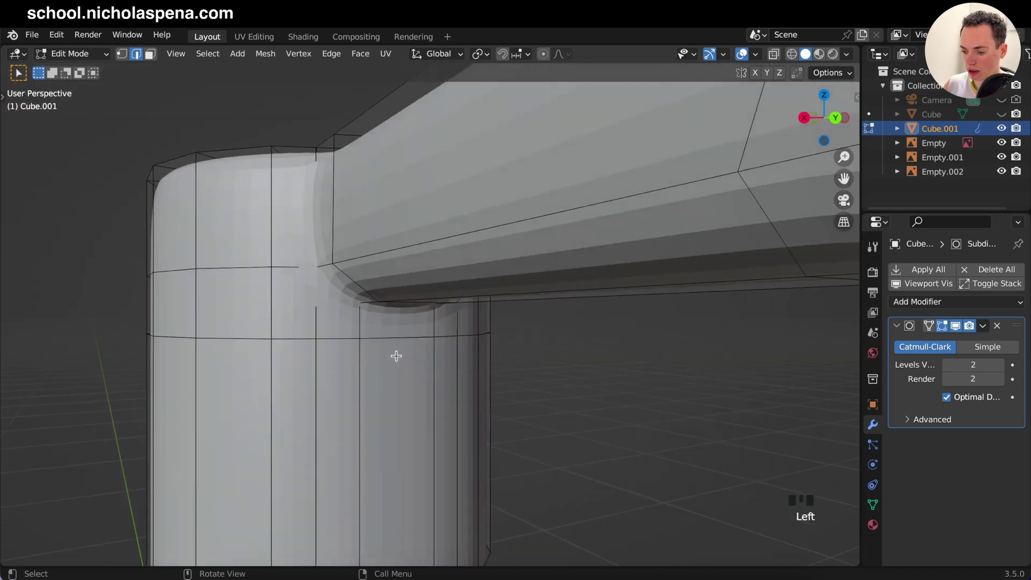
super+scroll(396, 356, down, 2)
alt+click(477, 298)
alt+click(477, 298)
alt+shift+click(486, 303)
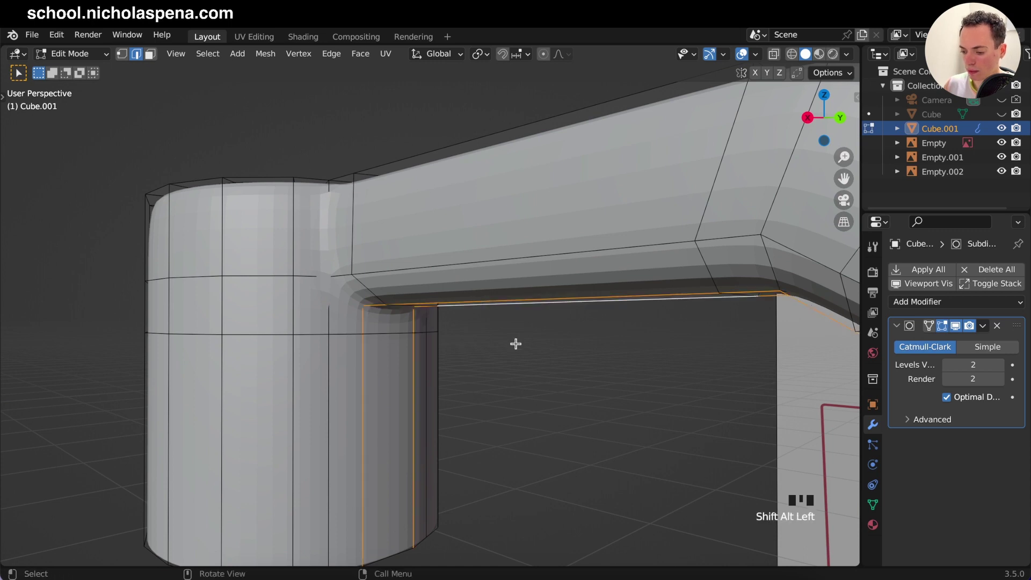
key(KP_3)
key(KP_1)
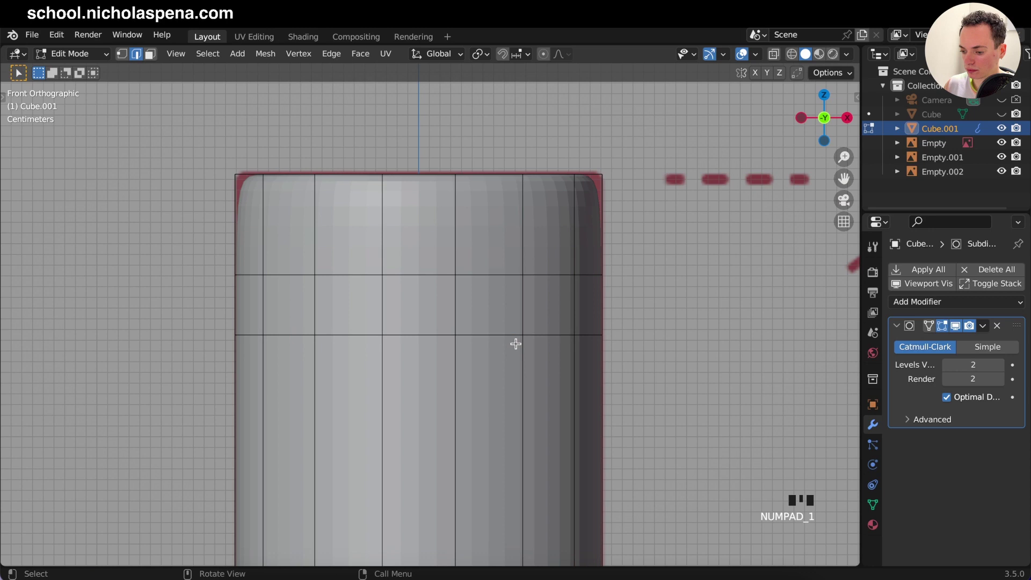
click(801, 117)
click(801, 117)
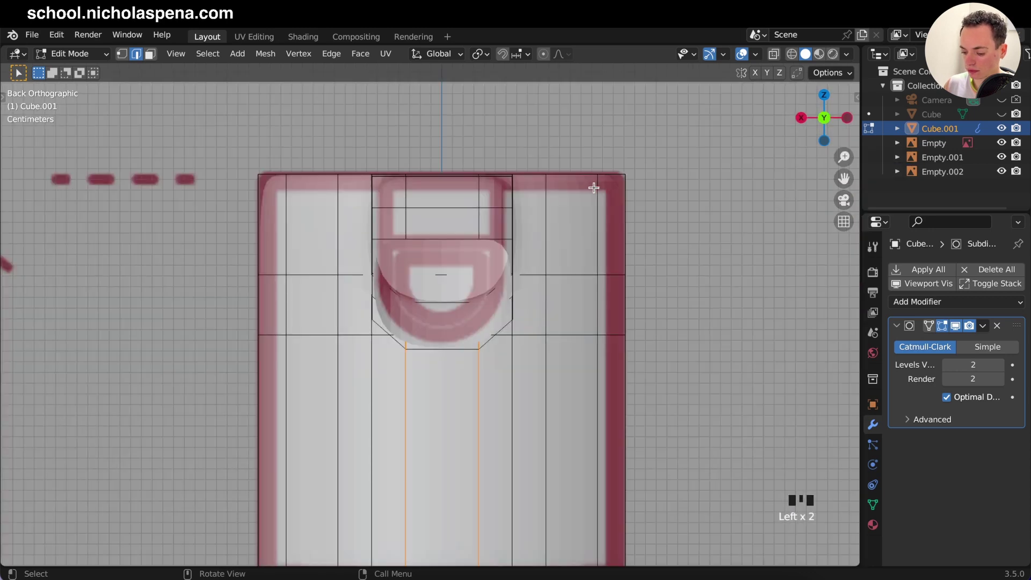
key(g)
key(z)
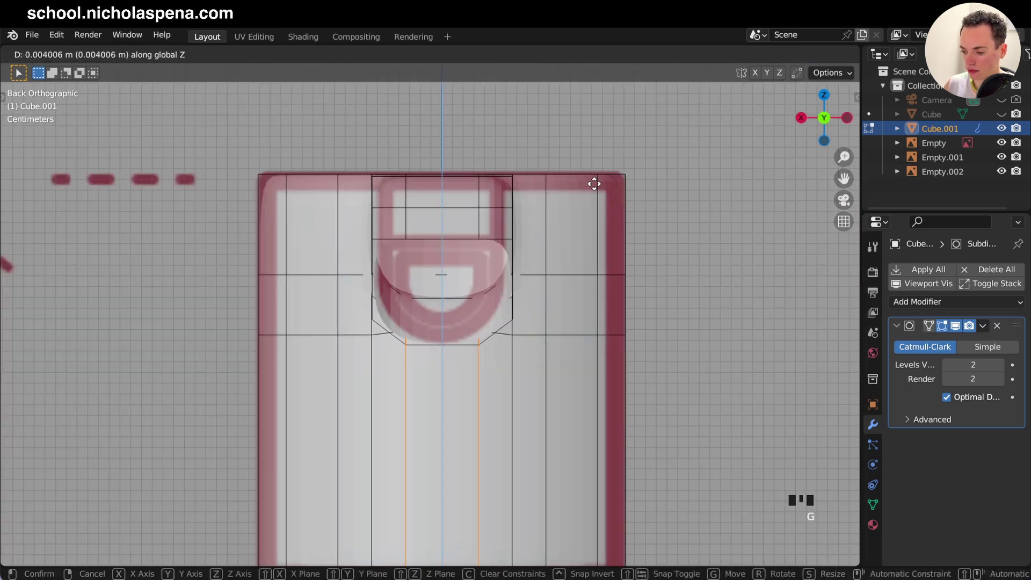
right_click(593, 183)
scroll(506, 292, up, 4)
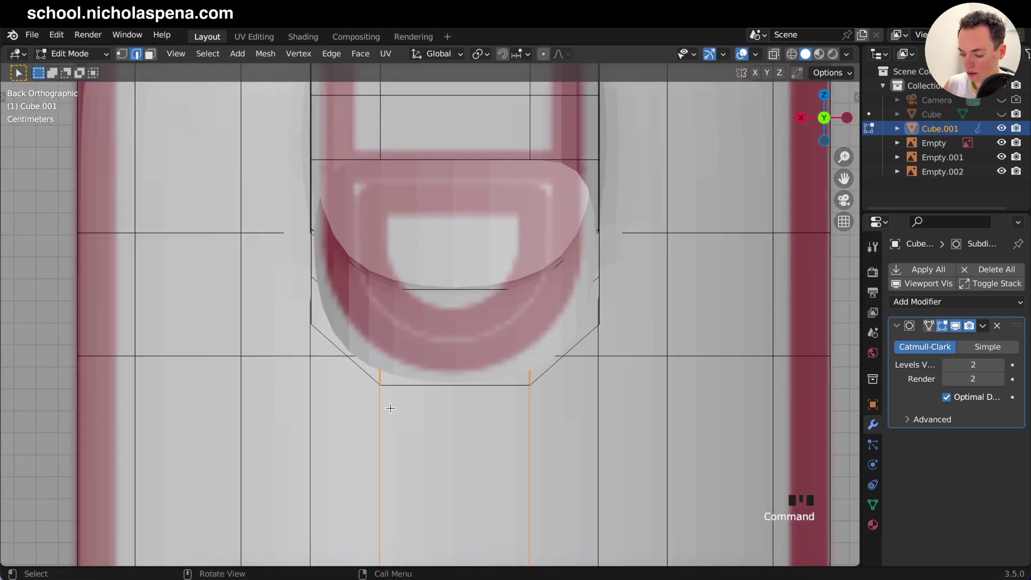
- Lower the two selected underside edge loops 0.001759 m along Z
key(g)
key(z)
key(g)
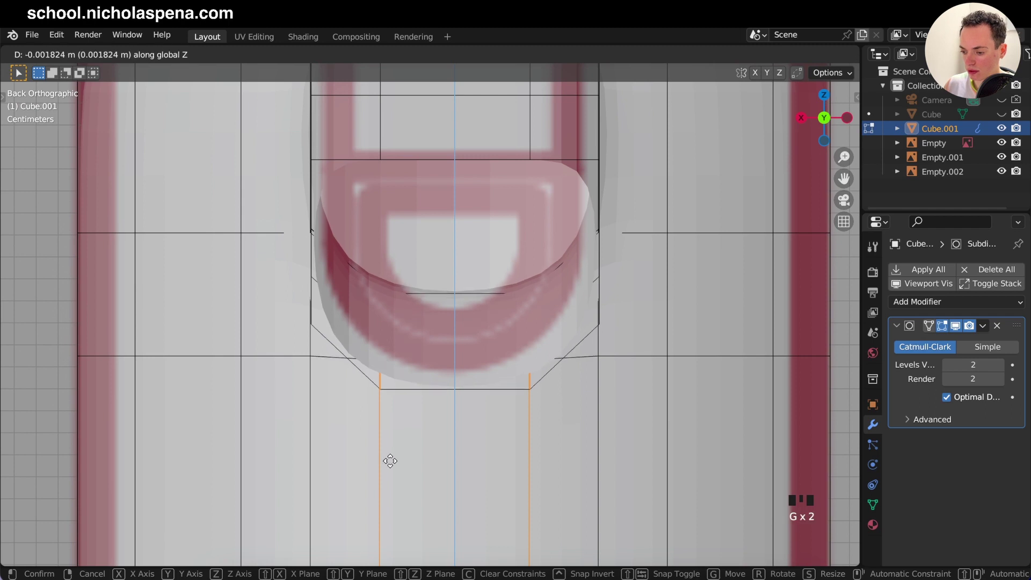
click(389, 458)
- From the right side view, move the spout tip's lower side vertices 0.016063 m along Y and -0.006218 m along Z, straightening its end
scroll(547, 339, left, 10)
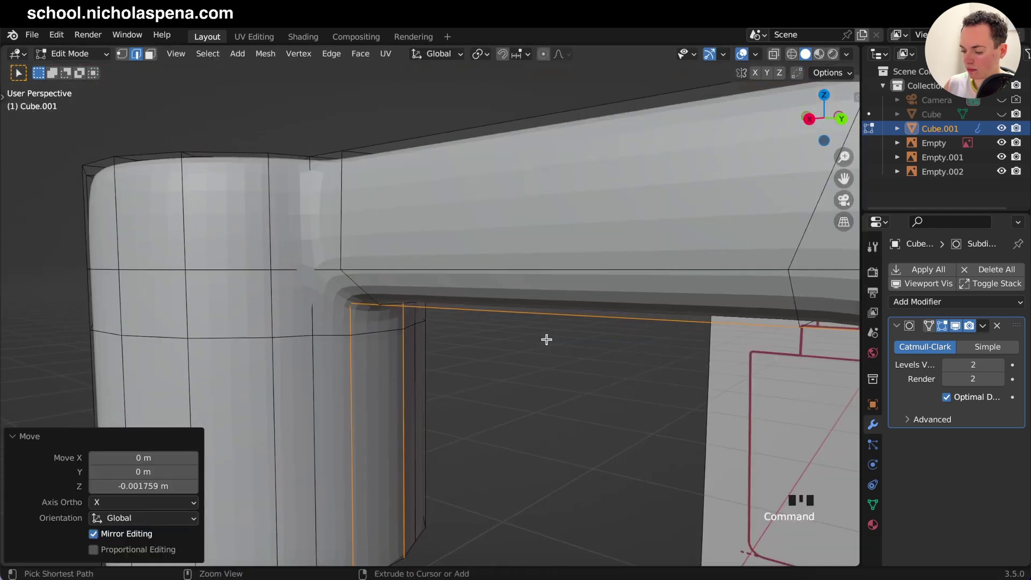
super+scroll(547, 339, down, 5)
scroll(546, 339, right, 5)
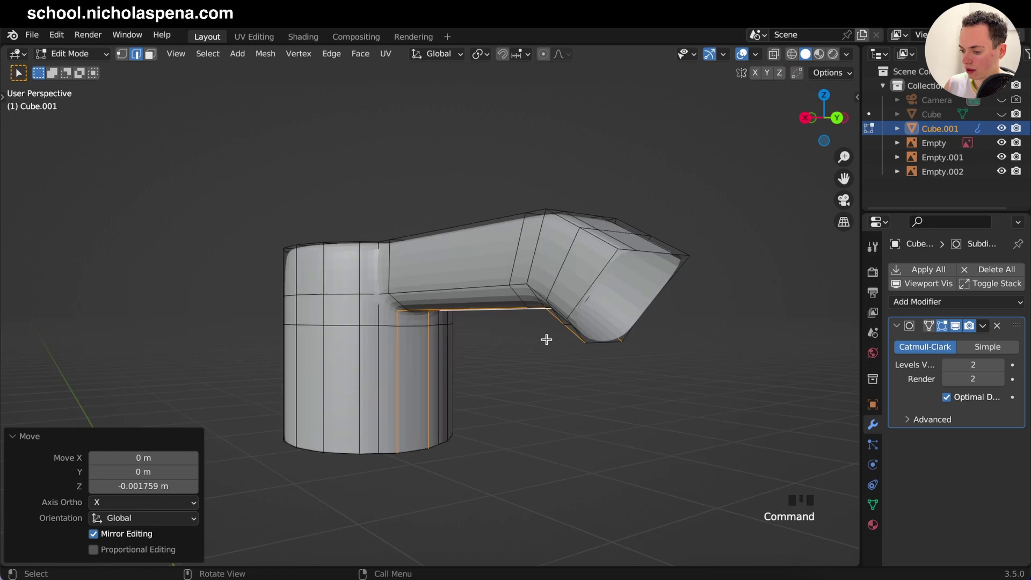
scroll(546, 339, left, 4)
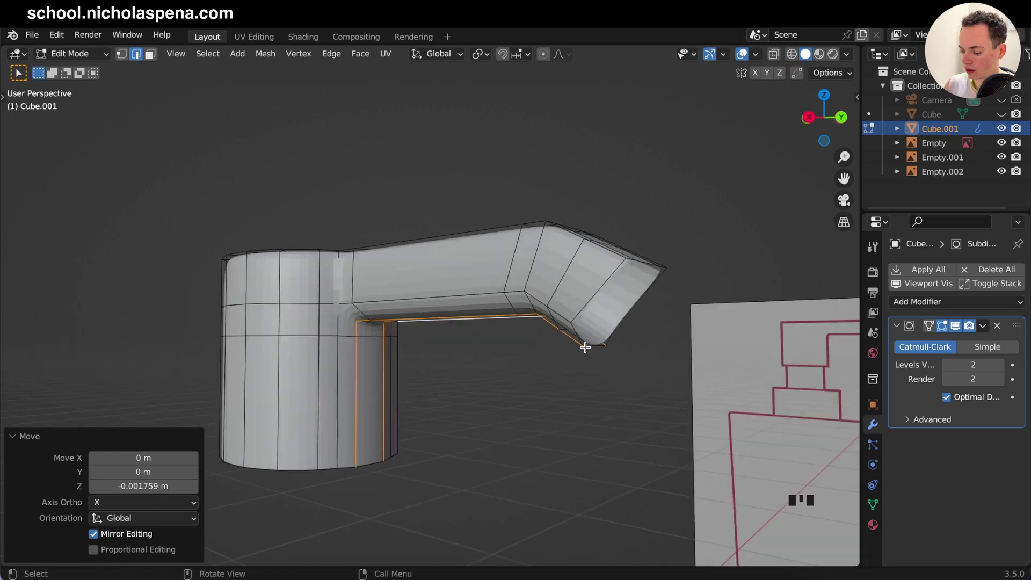
click(121, 54)
key(KP_1)
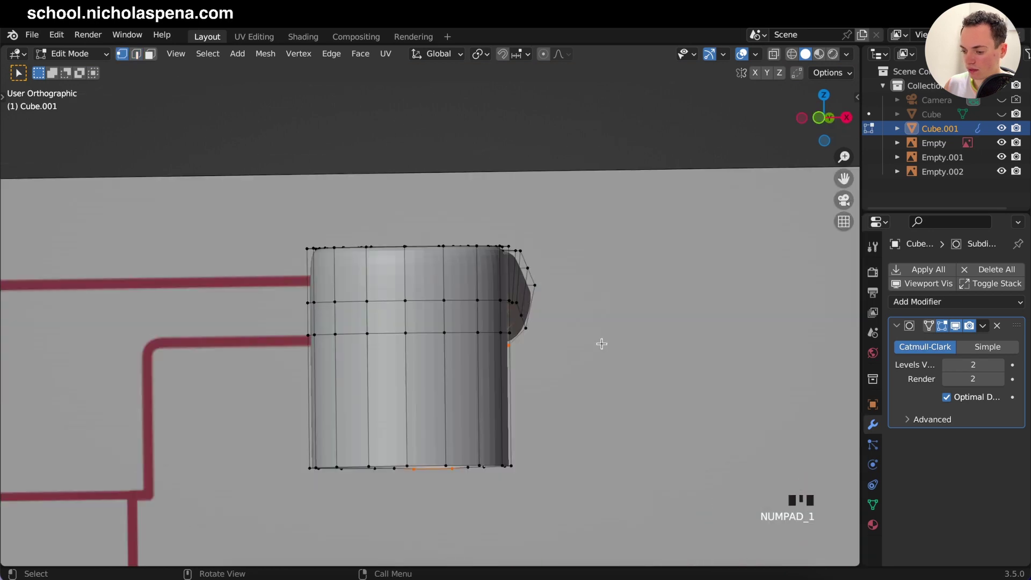
key(KP_3)
shift+scroll(602, 344, right, 3)
super+scroll(602, 344, up, 5)
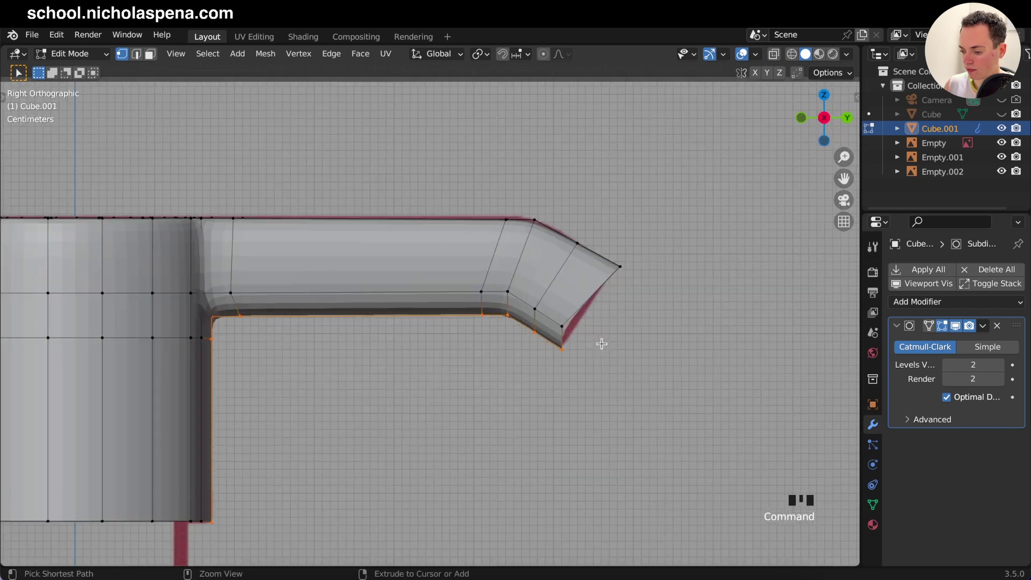
shift+scroll(602, 343, right, 4)
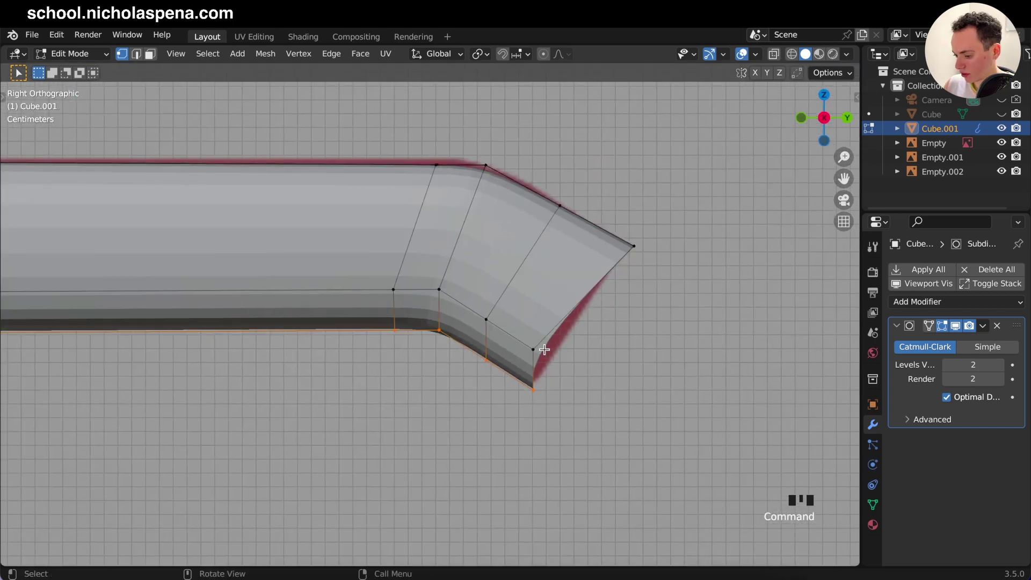
click(535, 342)
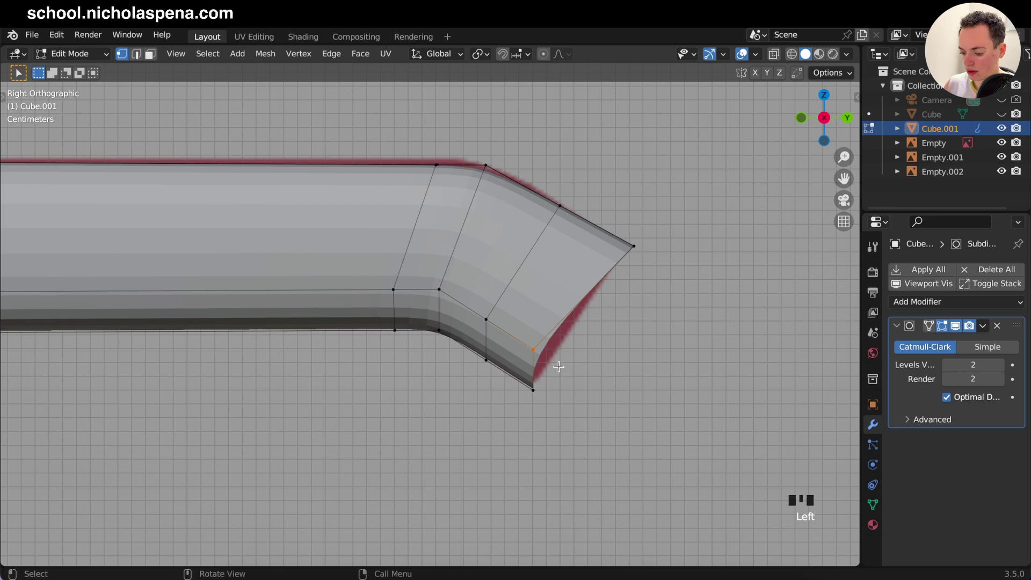
key(alt+z)
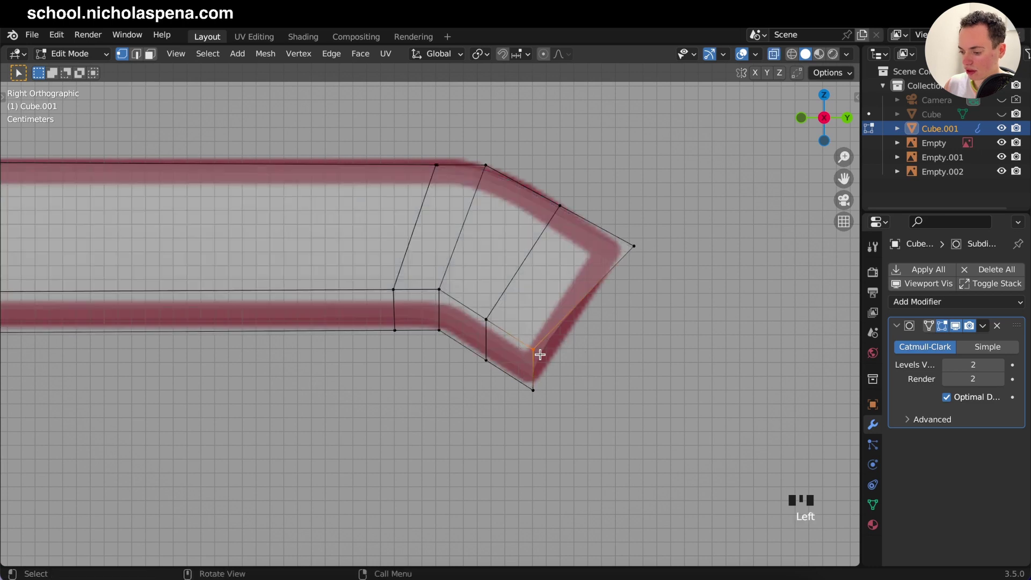
key(alt+z)
key(g)
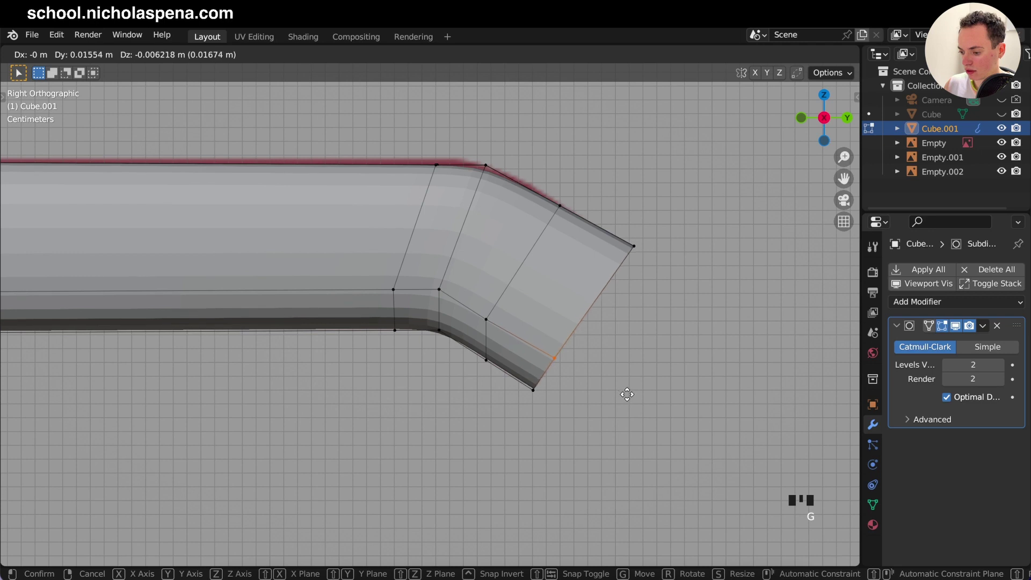
click(628, 394)
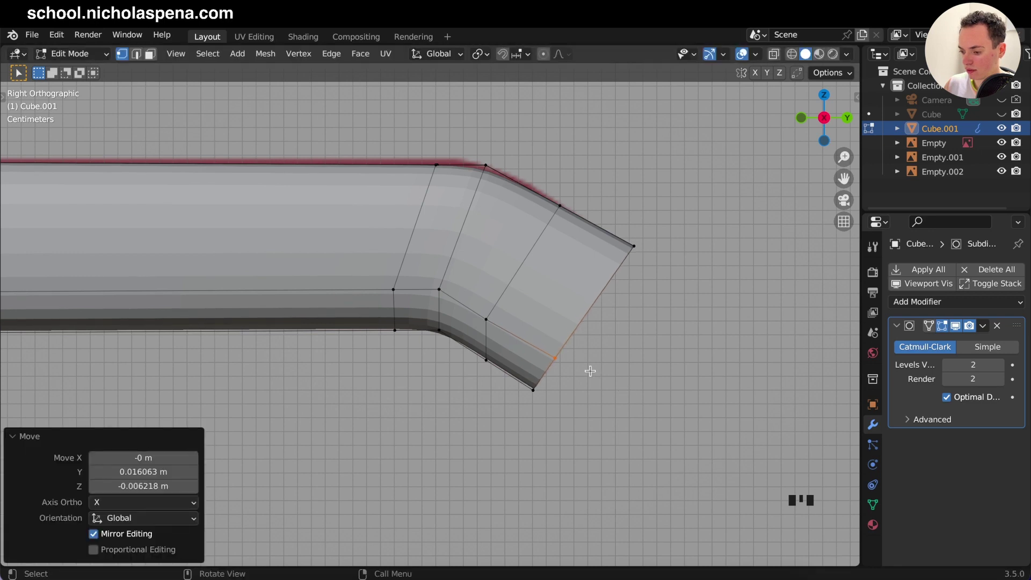
- Leave mesh editing and save the file
key(Tab)
middle_drag(591, 371, 591, 371)
super+scroll(590, 371, down, 4)
super+scroll(591, 371, down, 5)
key(super+s)
super+scroll(590, 370, up, 4)
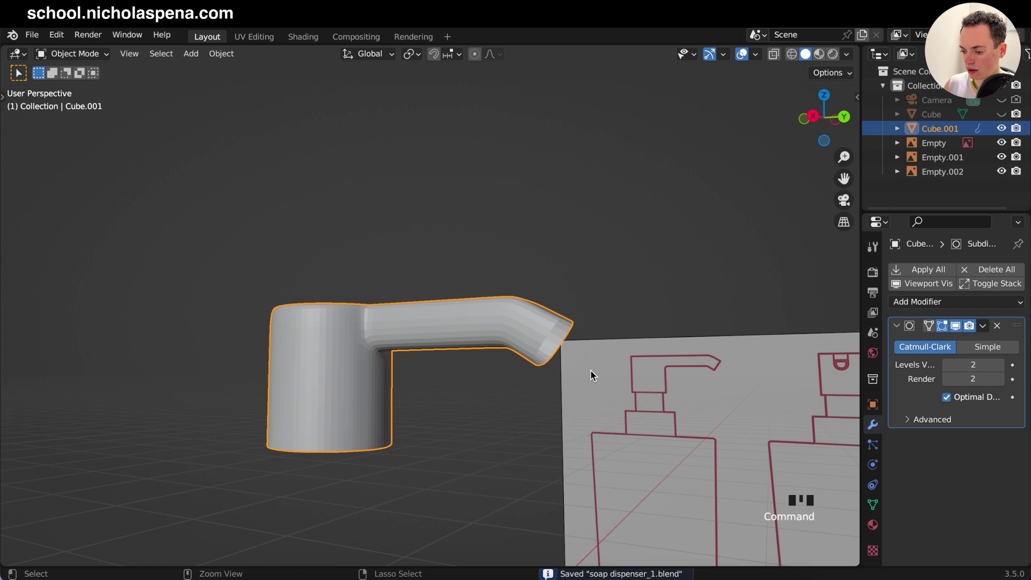
- Add a Solidify modifier to the pump head and inspect the wall at the spout's opening
super+scroll(591, 370, up, 2)
click(896, 326)
click(908, 303)
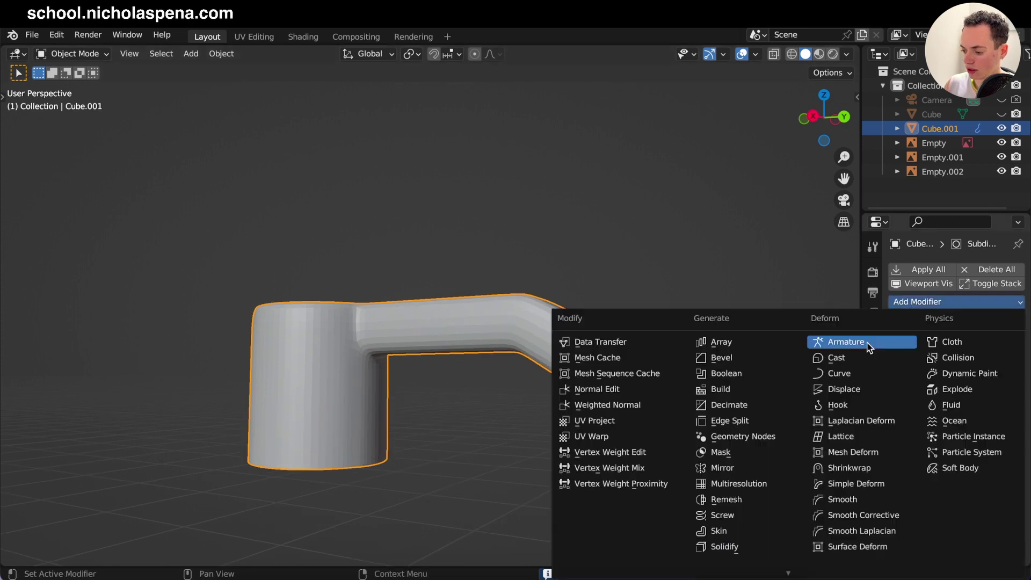
click(733, 547)
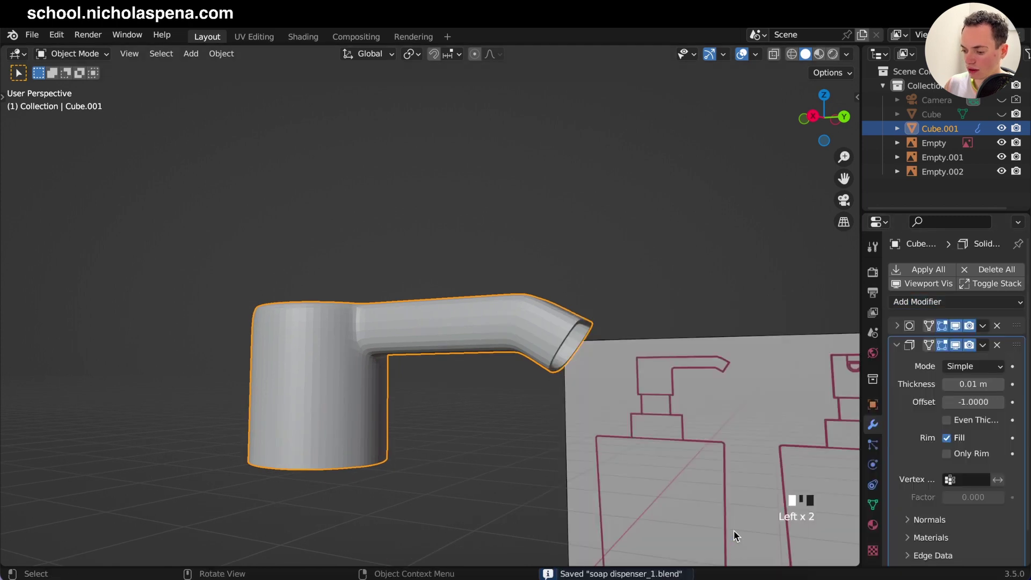
middle_drag(803, 403, 679, 398)
super+scroll(679, 398, up, 5)
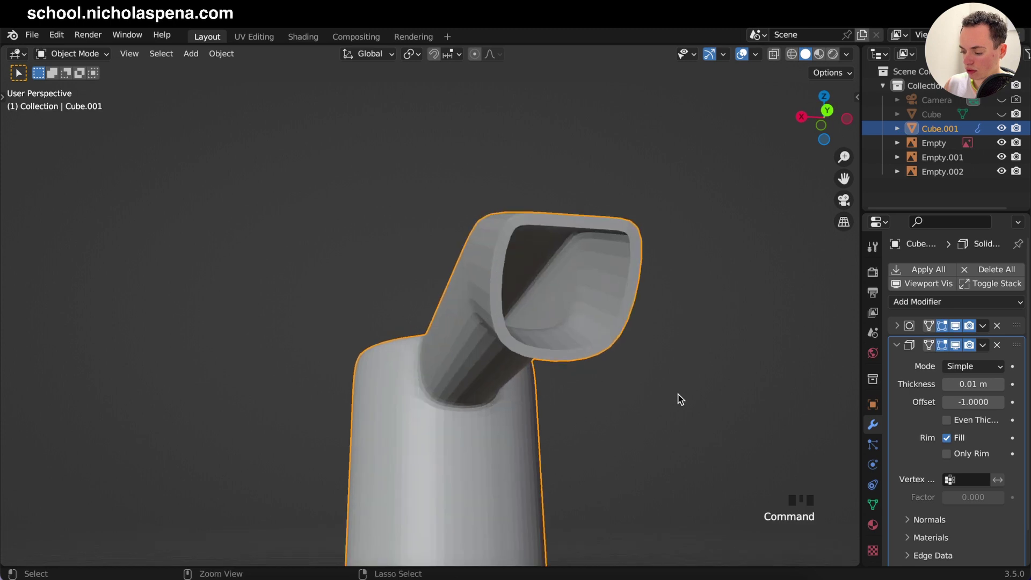
super+scroll(679, 398, down, 2)
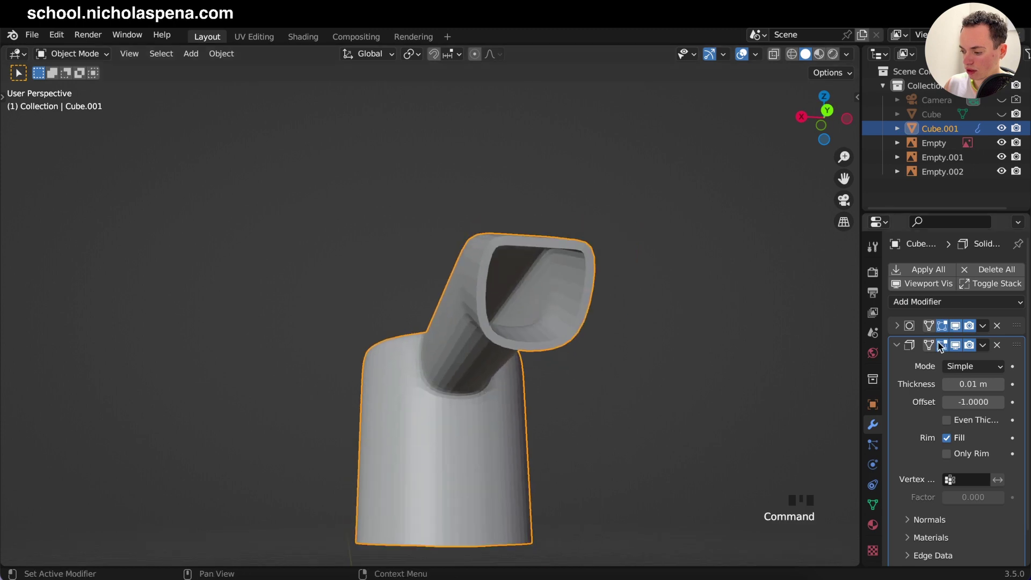
- Move the Solidify modifier above the Subdivision modifier in the stack and show its settings
click(898, 345)
drag(1016, 348, 1015, 322)
click(894, 326)
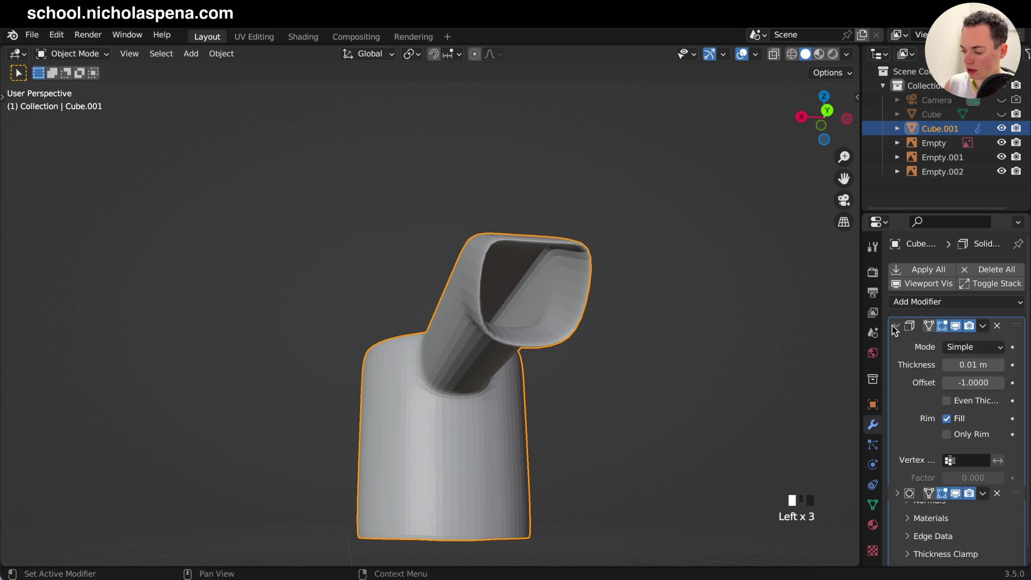
- Enable even thickness for the Solidify modifier and set its thickness to 0.03 m
click(946, 401)
click(1002, 364)
click(1001, 364)
scroll(633, 338, left, 5)
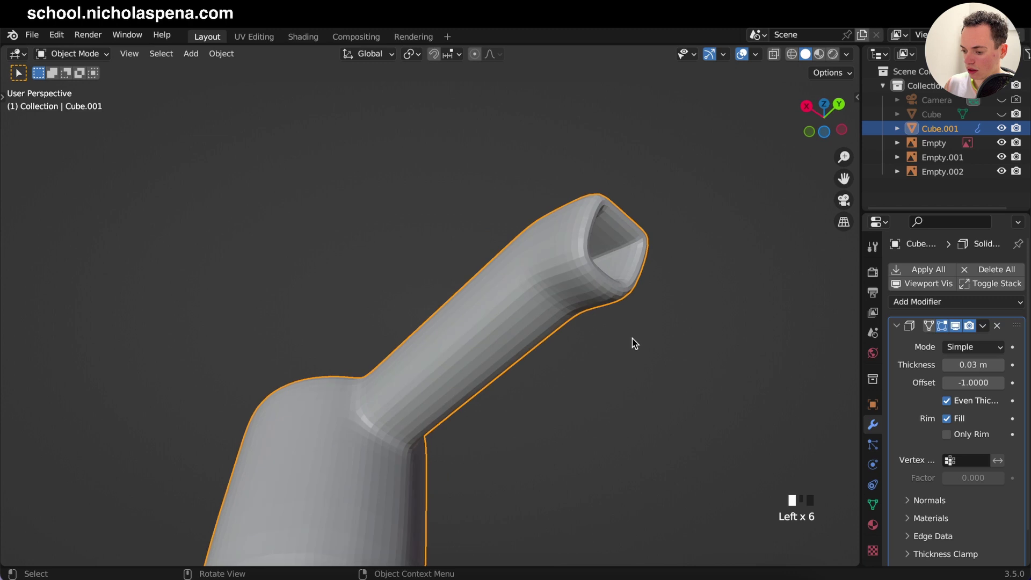
scroll(633, 338, down, 5)
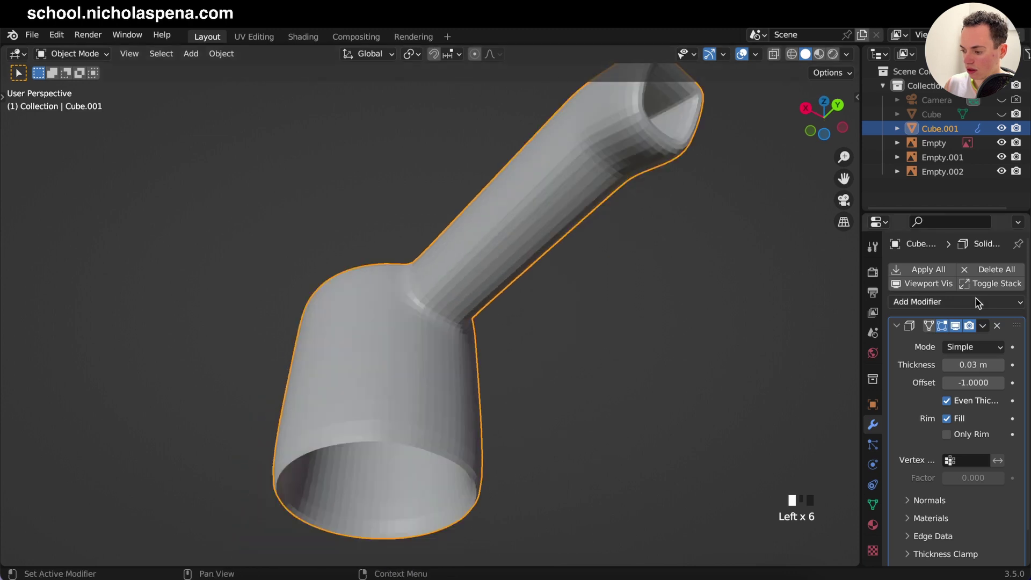
- Apply the Solidify modifier to the pump head
click(983, 326)
click(973, 343)
scroll(630, 235, up, 5)
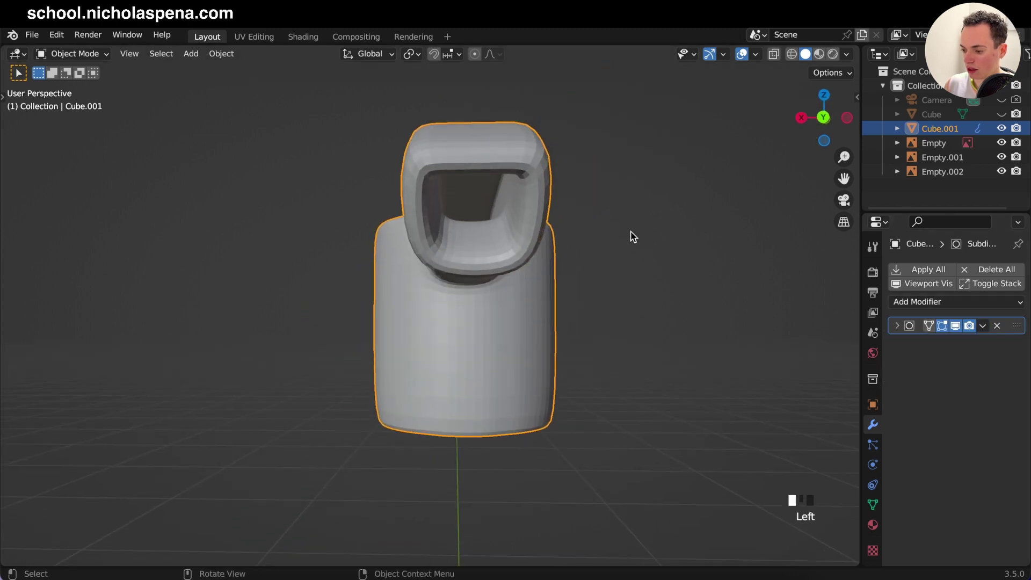
- In mesh editing, add one centred loop cut around the rim face of the spout's opening
key(Tab)
scroll(435, 176, left, 5)
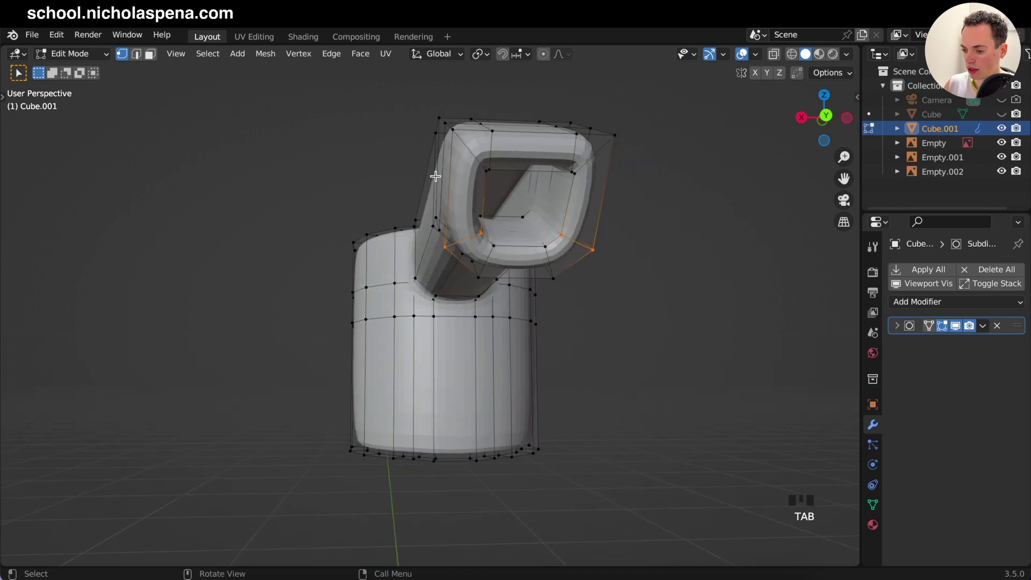
scroll(435, 176, right, 2)
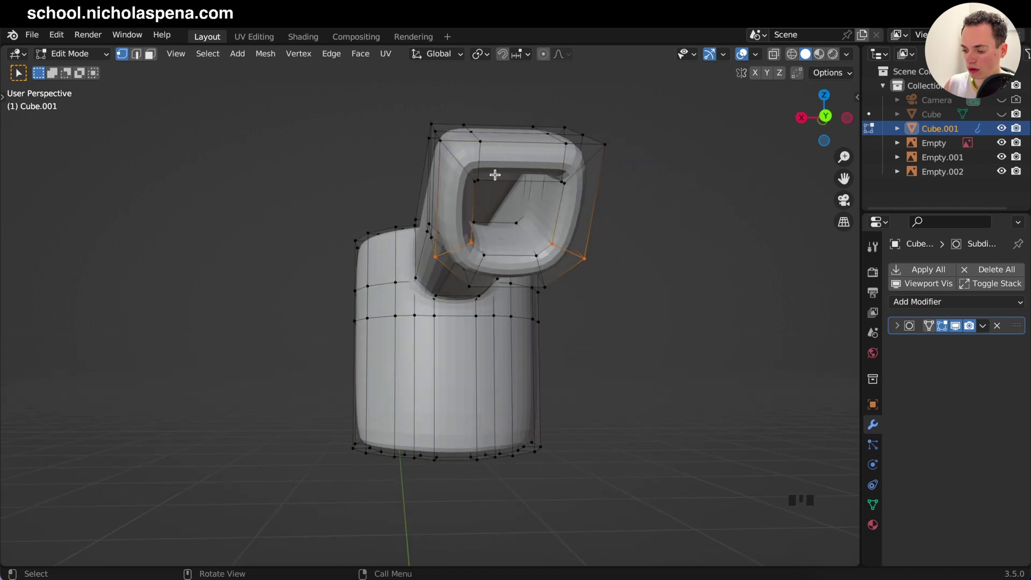
shift+scroll(494, 174, up, 2)
click(494, 175)
key(ctrl+r)
click(552, 187)
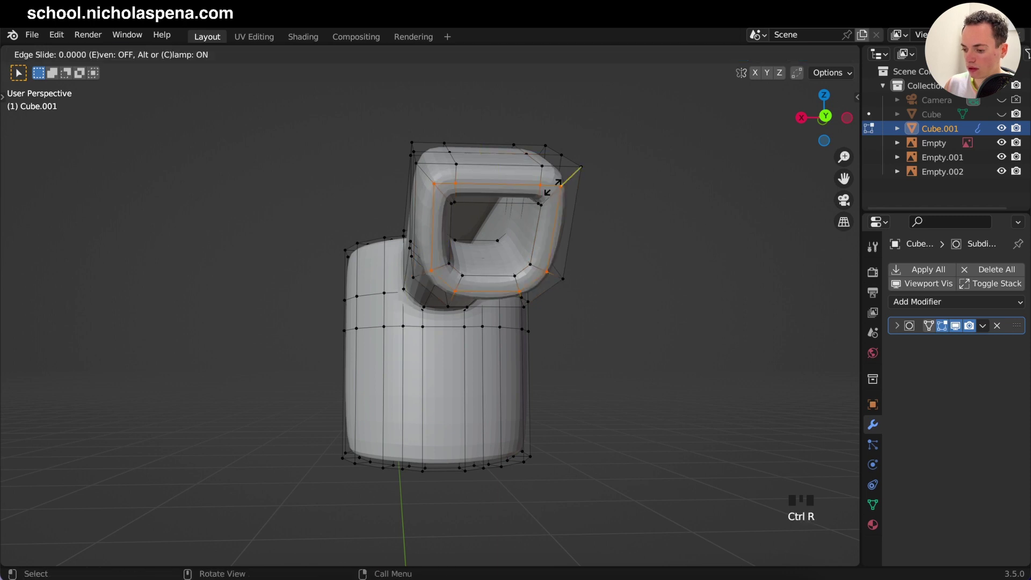
click(552, 187)
- Add one centred loop cut around the rim face at the bottom of the cylindrical body
scroll(552, 187, left, 10)
scroll(552, 186, down, 5)
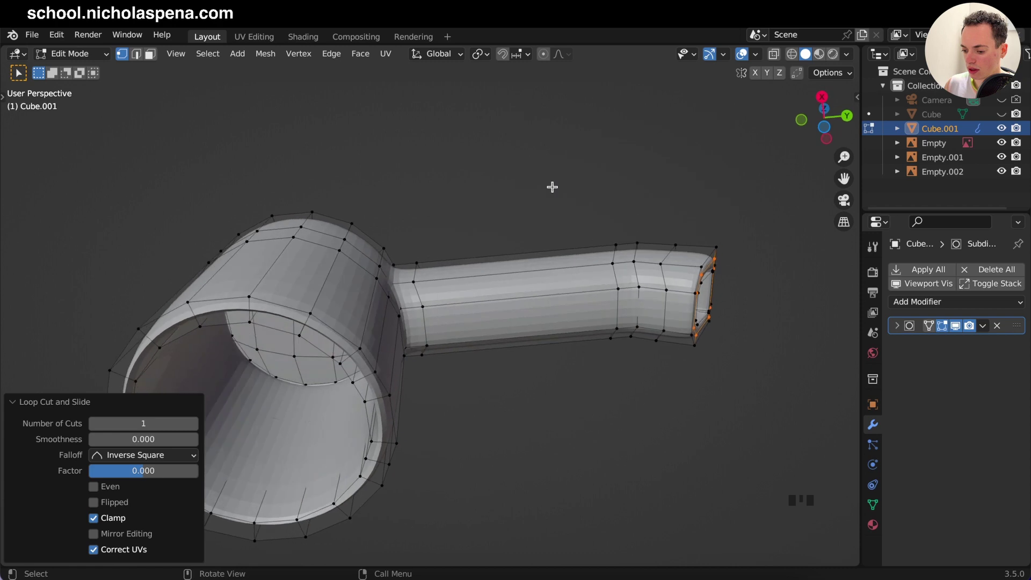
shift+scroll(552, 187, left, 8)
super+scroll(552, 187, up, 8)
super+scroll(552, 187, down, 2)
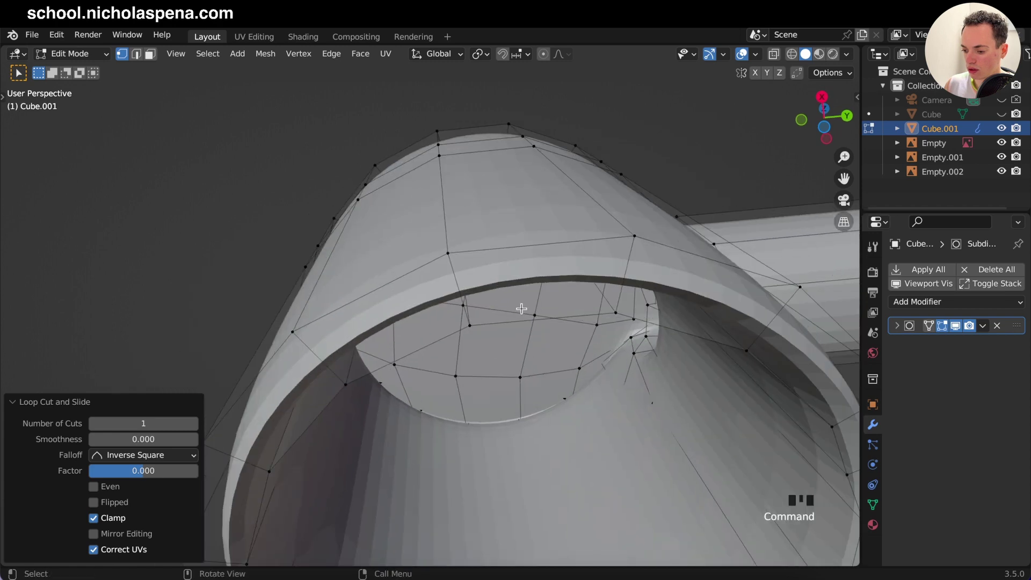
key(ctrl+r)
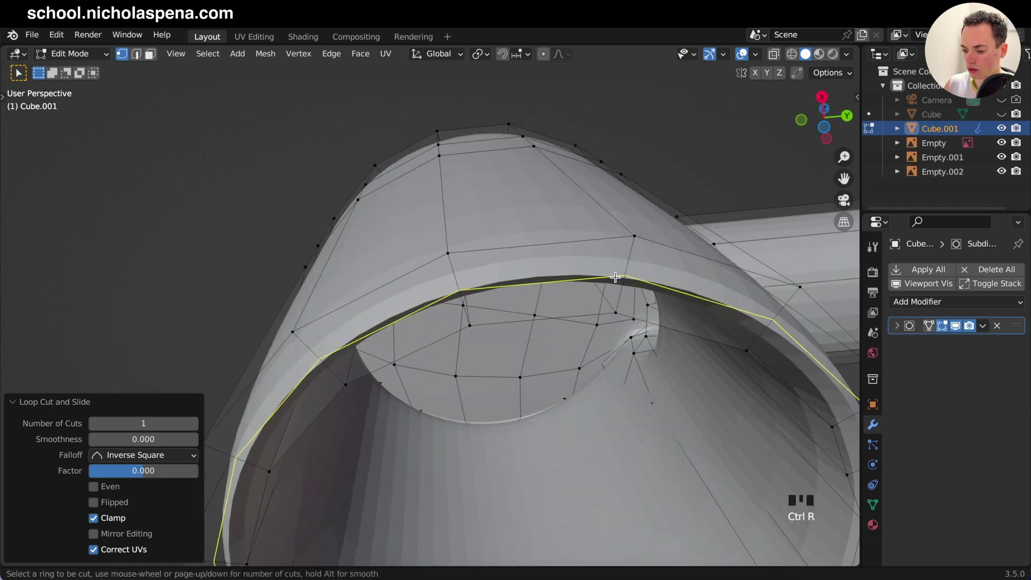
click(633, 280)
click(633, 280)
- Bevel the bottom rim loop about 0.0104 m wide with one segment and check the smoothed body outside mesh editing
scroll(633, 280, down, 5)
scroll(633, 280, up, 2)
scroll(633, 281, up, 5)
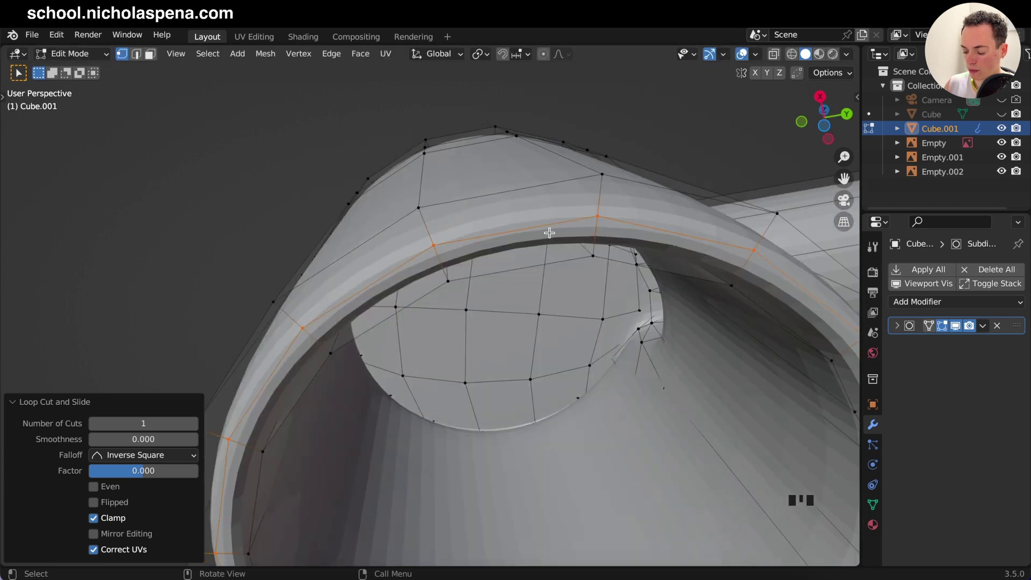
key(ctrl+b)
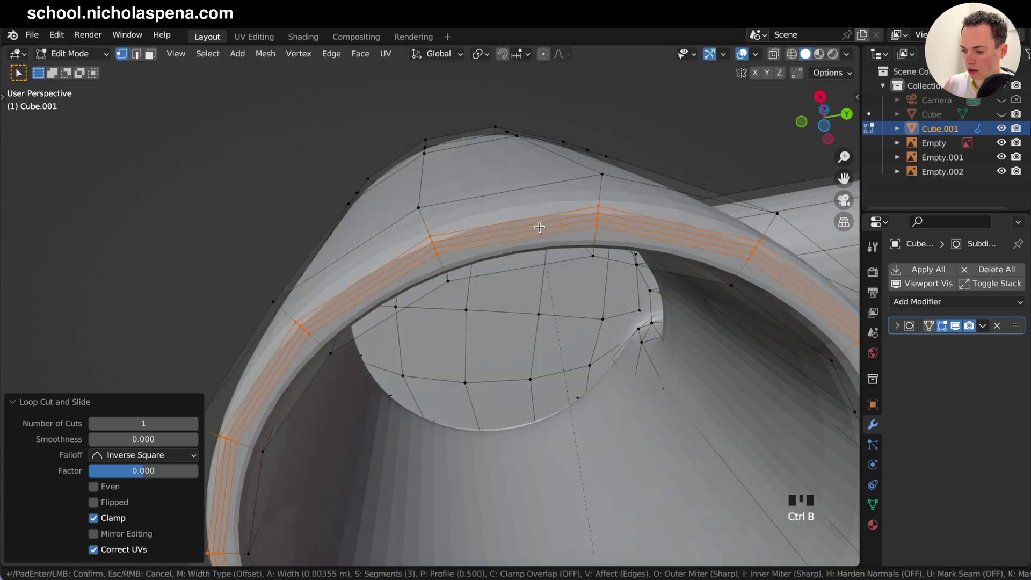
scroll(538, 226, down, 2)
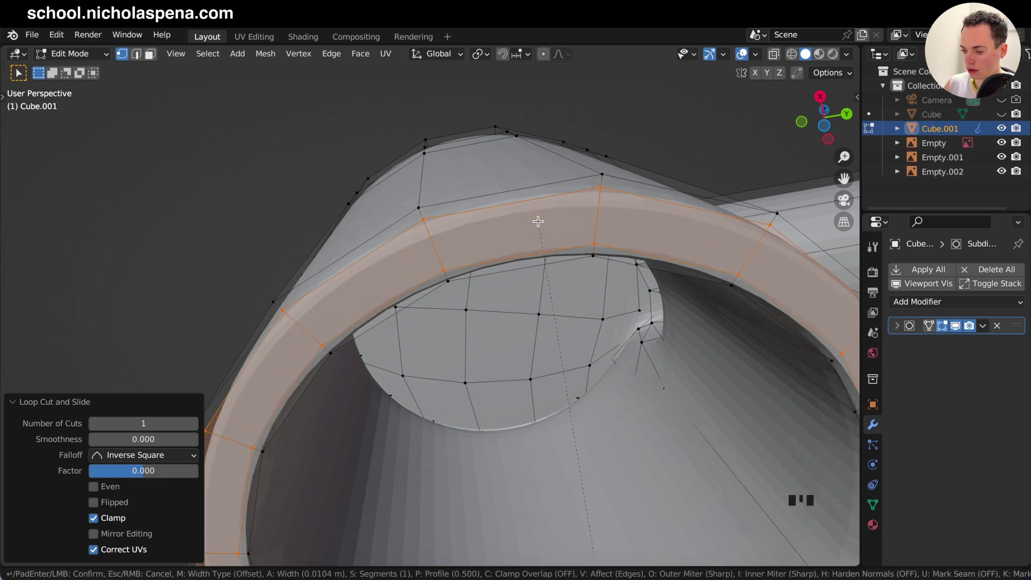
click(538, 222)
key(Tab)
scroll(538, 221, up, 10)
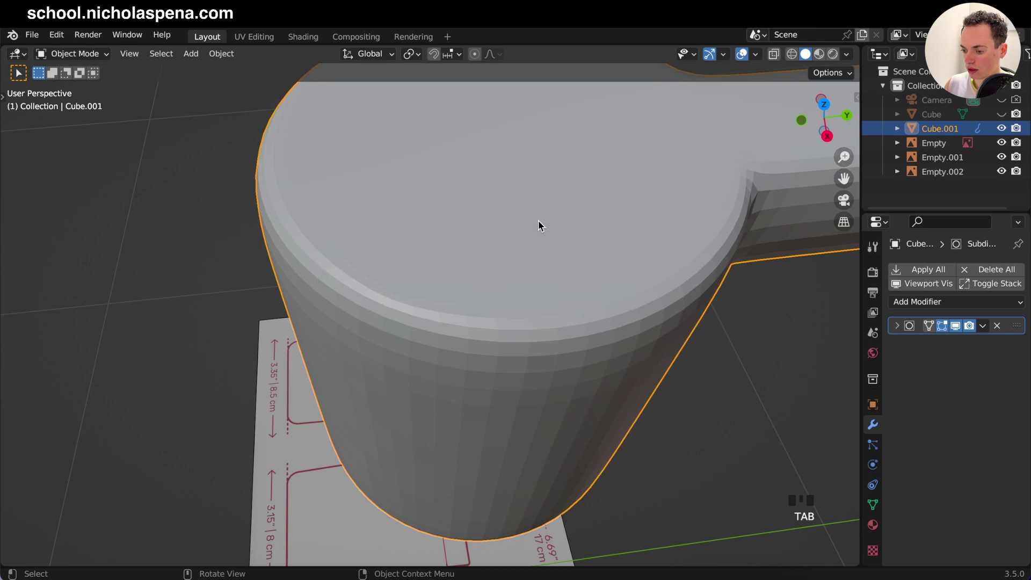
- In mesh editing, add one centred loop cut around the upper band of the cylindrical body, continuing along the spout
key(Tab)
scroll(538, 221, down, 3)
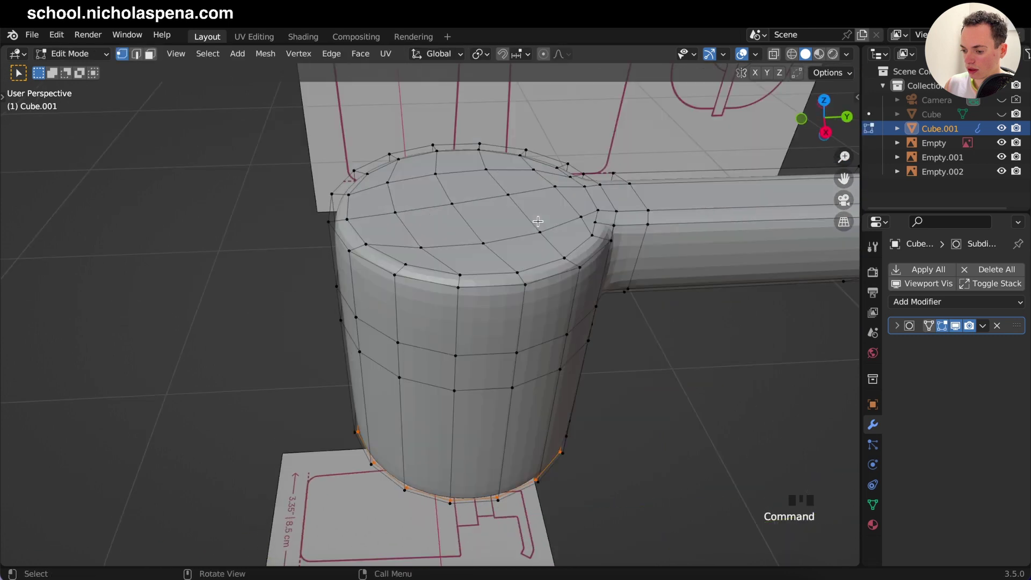
scroll(538, 222, down, 8)
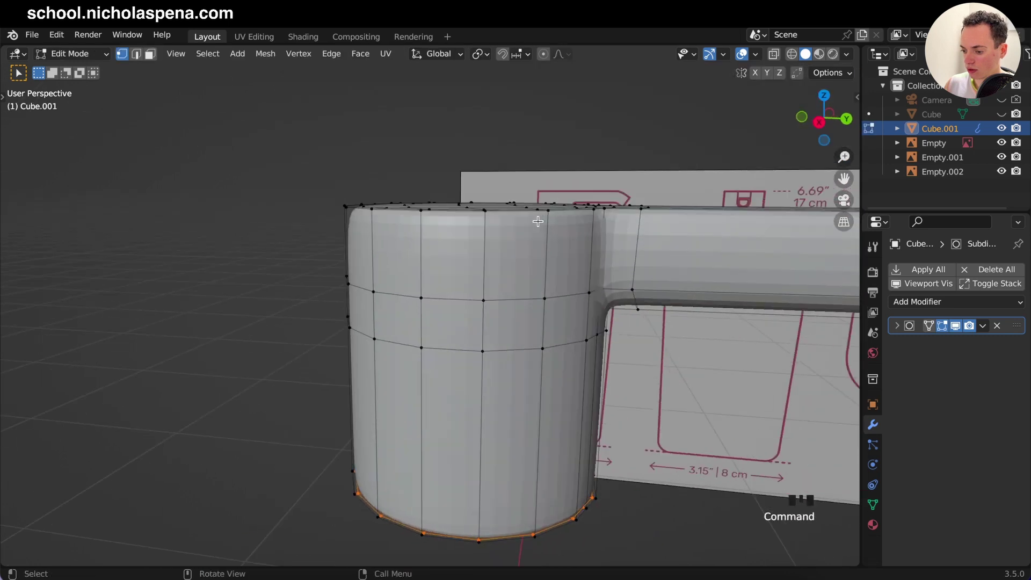
shift+scroll(538, 221, right, 5)
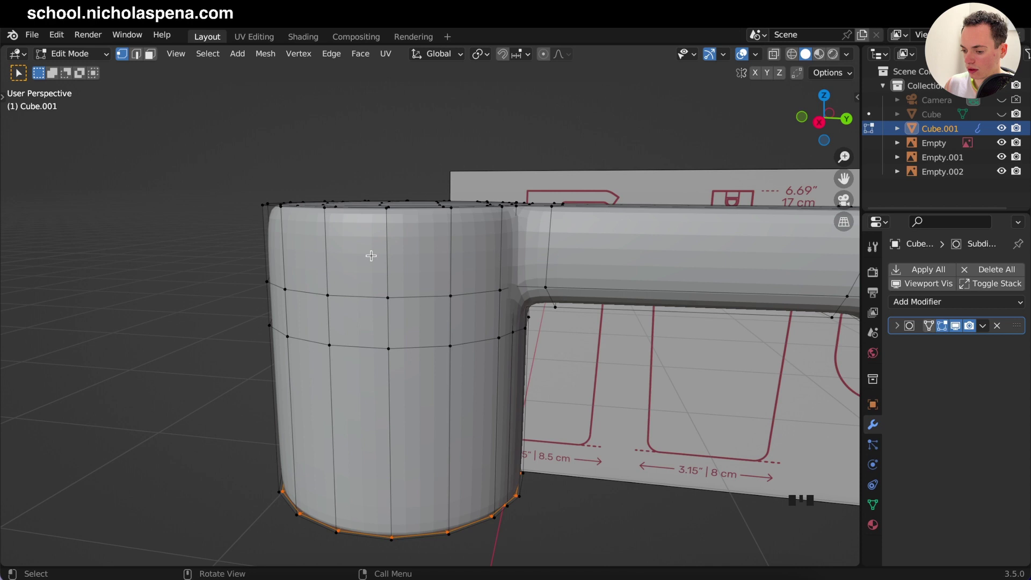
scroll(371, 255, up, 5)
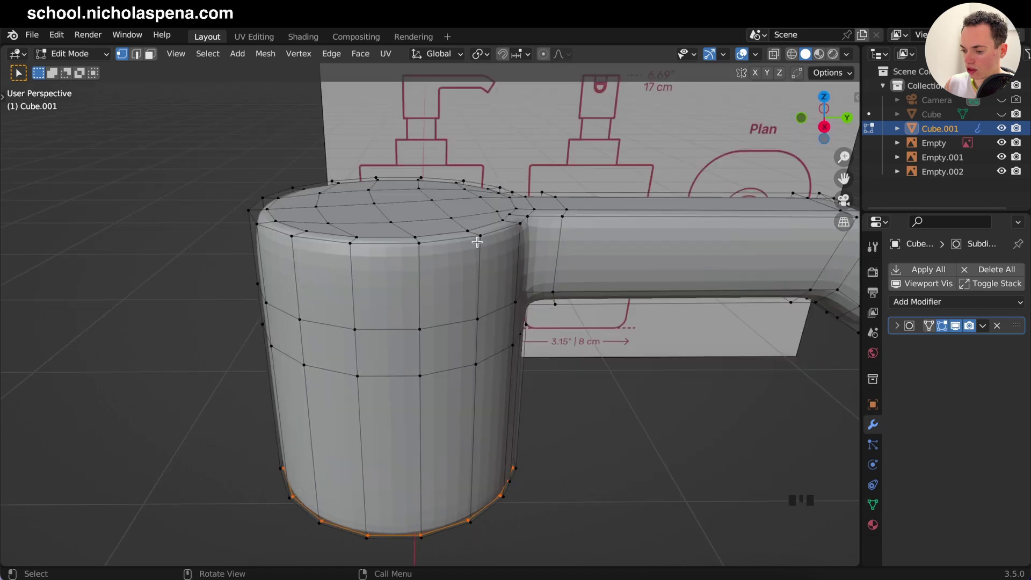
shift+scroll(476, 243, right, 2)
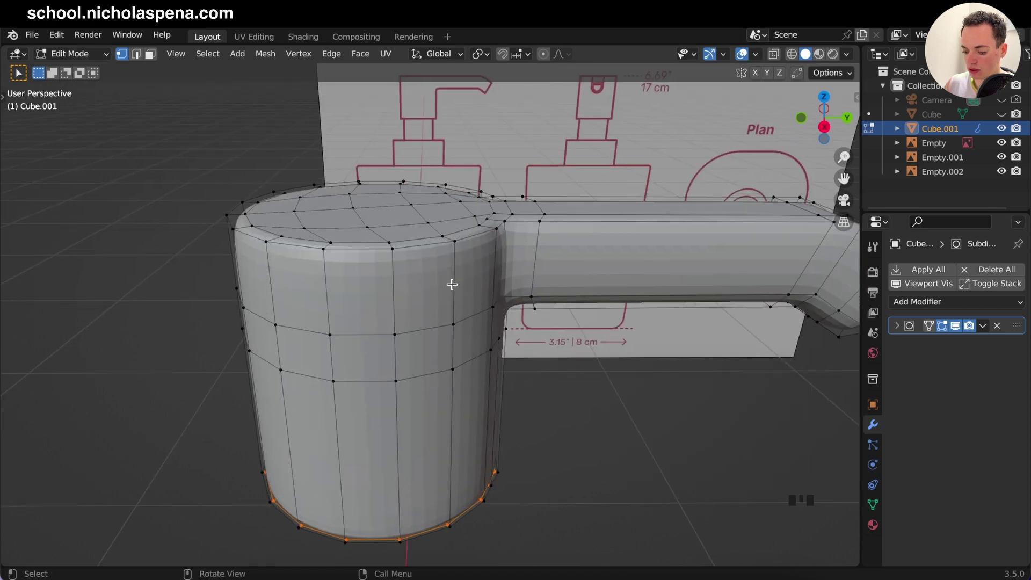
key(ctrl+r)
scroll(438, 285, up, 3)
scroll(439, 285, down, 3)
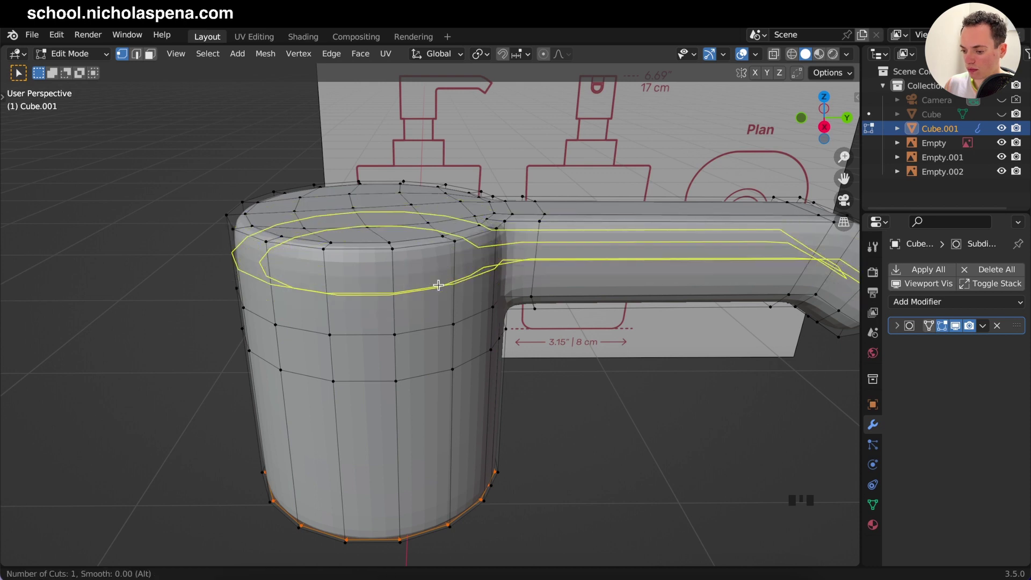
click(438, 285)
right_click(438, 285)
middle_drag(438, 285, 437, 286)
key(Tab)
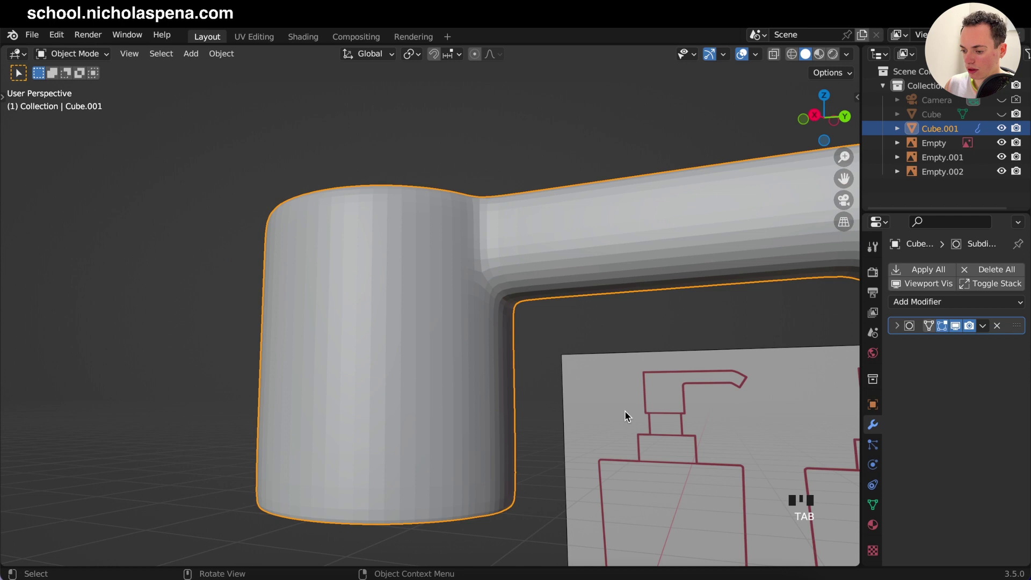
- Examine the smoothed pump head and its spout from several sides, in and out of mesh editing, alongside the reference drawings
middle_drag(624, 411, 625, 411)
key(Tab)
middle_drag(556, 366, 556, 365)
key(Tab)
scroll(556, 365, down, 5)
right_drag(558, 370, 507, 288)
middle_drag(507, 289, 596, 309)
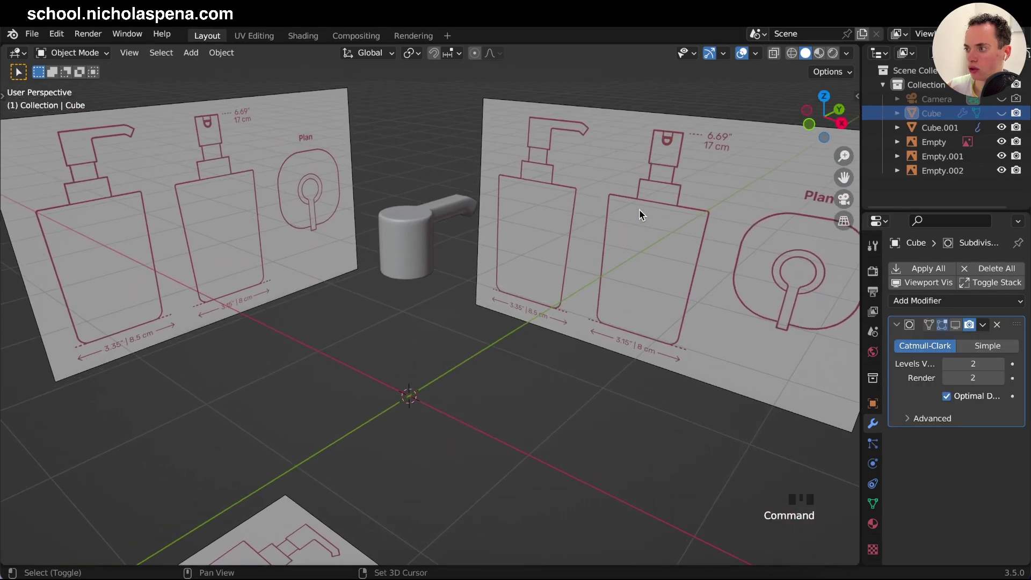
scroll(639, 214, up, 2)
middle_drag(639, 215, 639, 215)
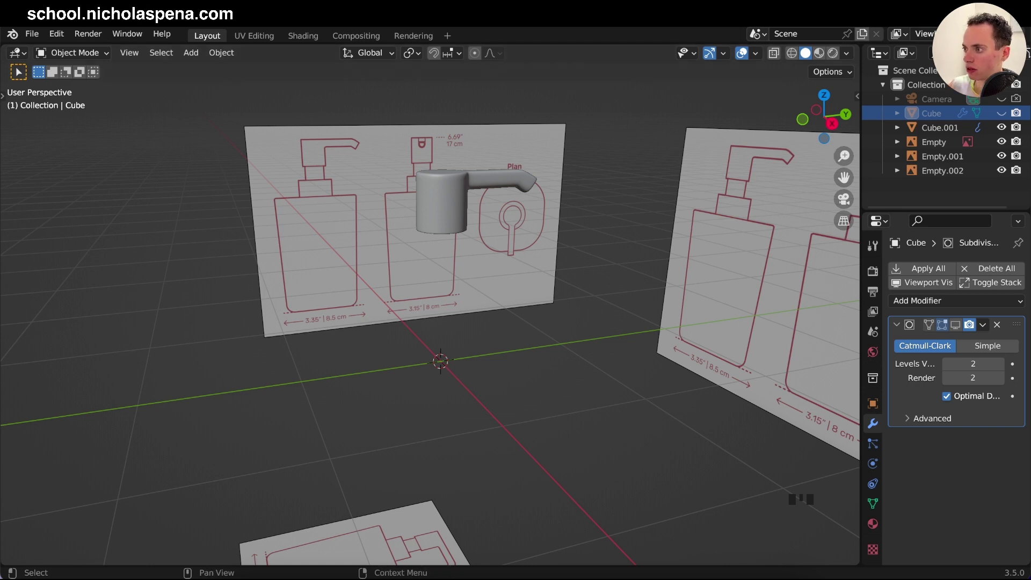
super+scroll(626, 157, up, 5)
middle_drag(626, 157, 626, 159)
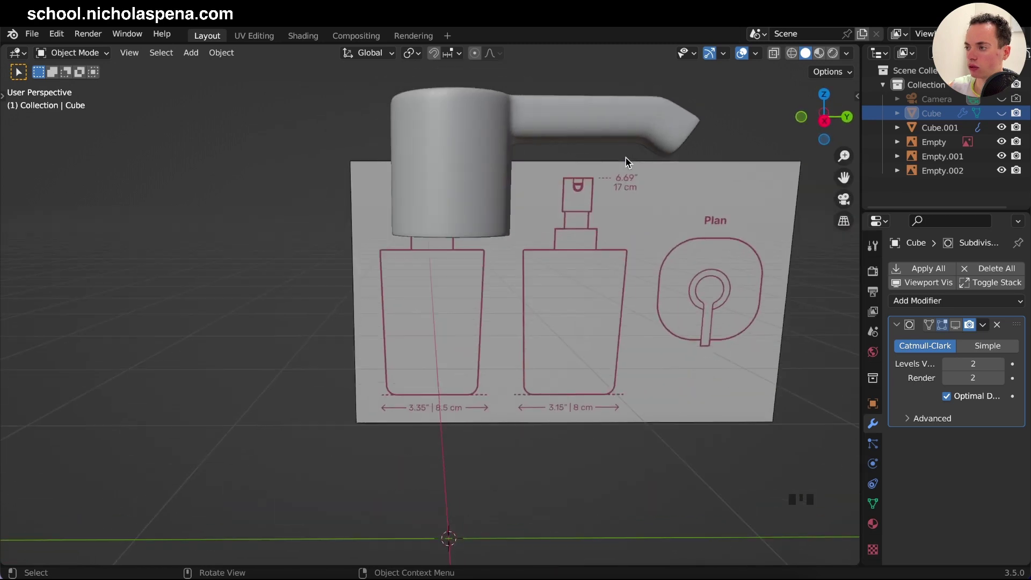
- Show the hidden bottle object Cube, hide the pump head Cube.001 and select the bottle
click(1002, 112)
super+scroll(774, 163, down, 3)
click(1002, 127)
click(467, 381)
middle_drag(467, 381, 470, 387)
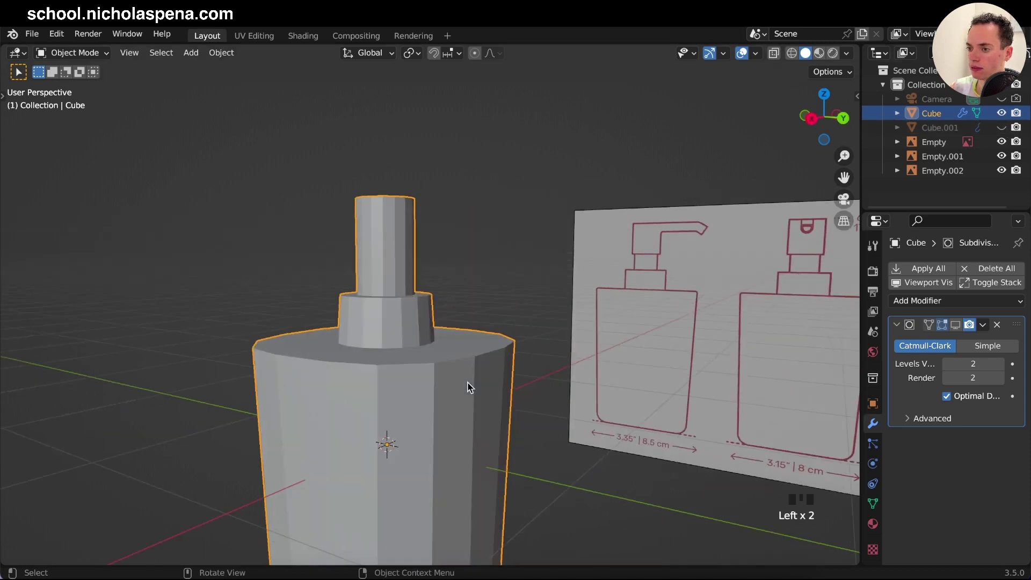
scroll(468, 382, down, 5)
shift+scroll(468, 382, left, 3)
scroll(468, 383, up, 10)
shift+scroll(468, 382, down, 4)
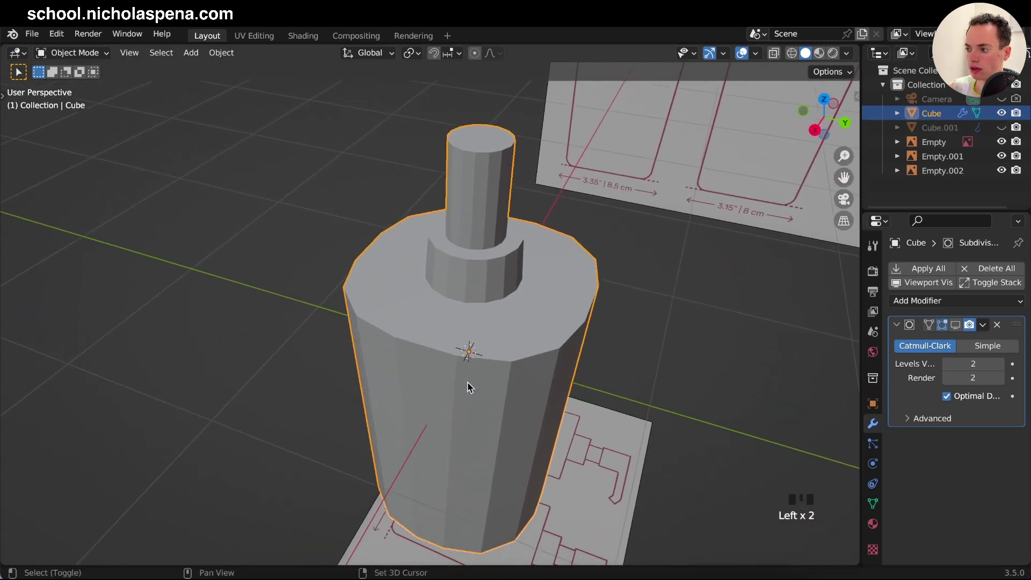
shift+scroll(469, 386, down, 1)
- Turn on the viewport display of the bottle's Subdivision modifier
click(943, 304)
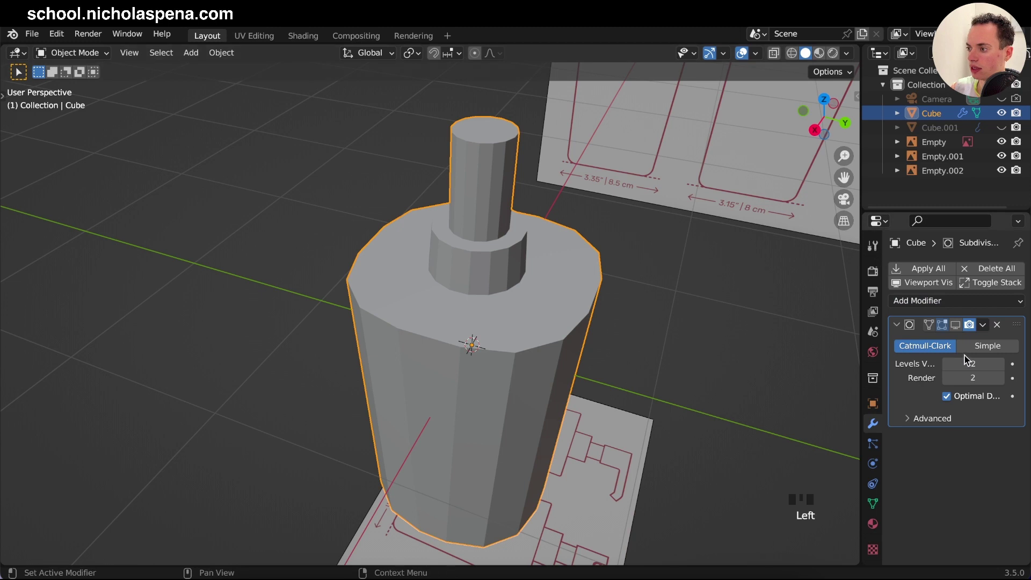
click(955, 325)
click(956, 325)
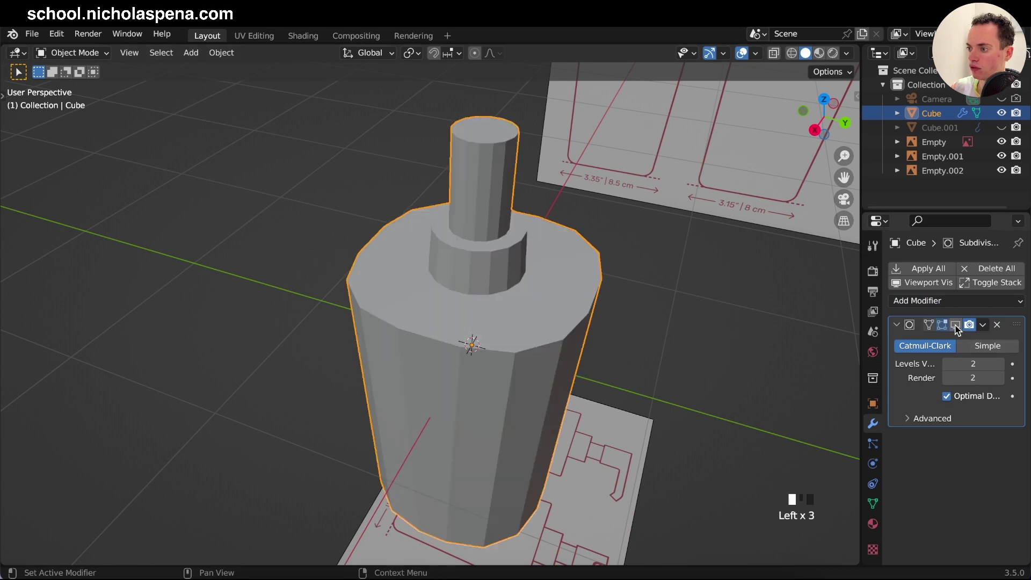
click(957, 329)
middle_drag(623, 325, 612, 355)
shift+middle_drag(782, 335, 736, 345)
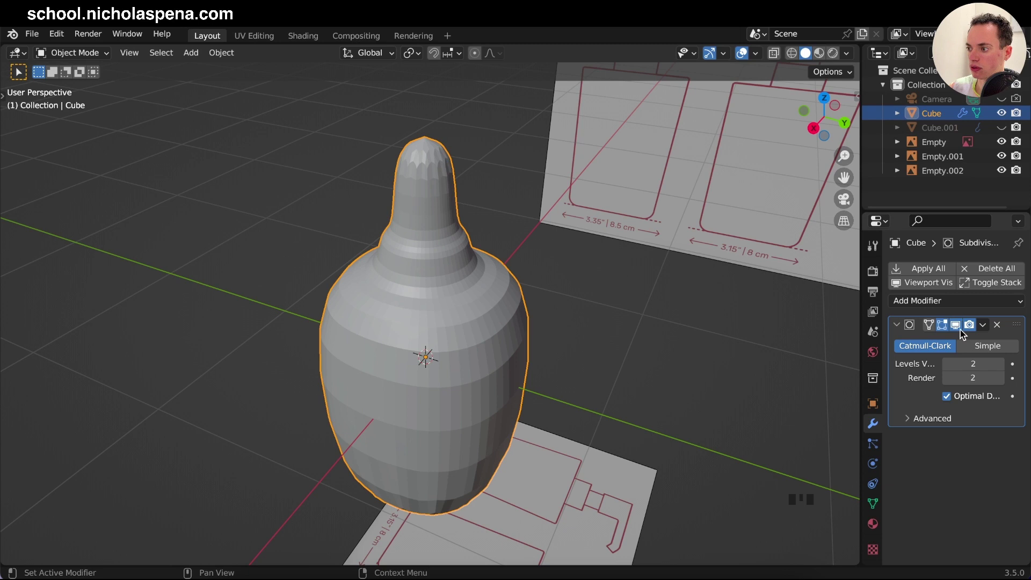
middle_drag(466, 308, 466, 308)
- In mesh editing, add one loop cut around the bottle's side wall, slid up just below the shoulder edge to a factor of about 0.969
key(Tab)
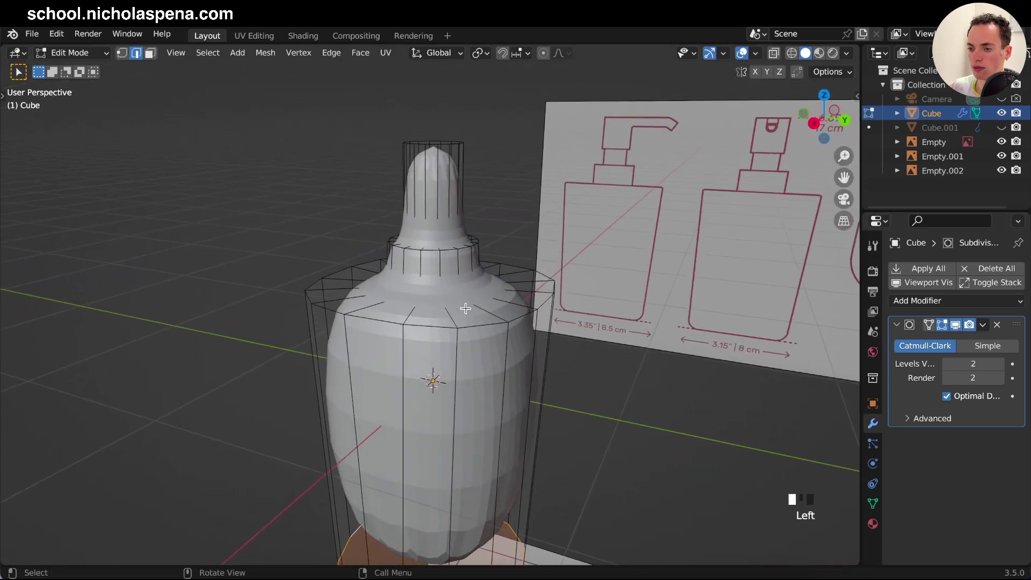
click(465, 309)
middle_drag(440, 415, 434, 394)
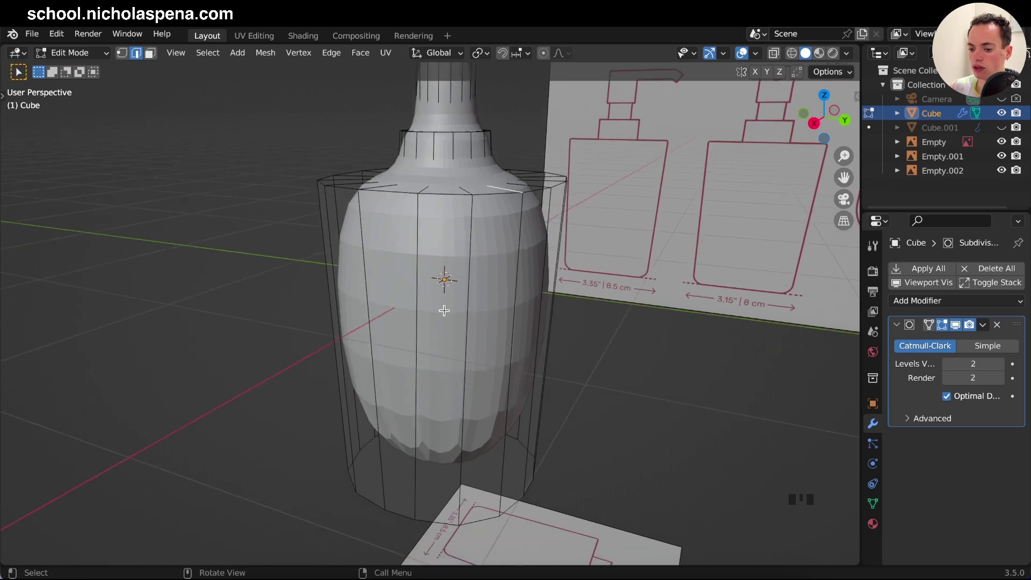
key(ctrl+r)
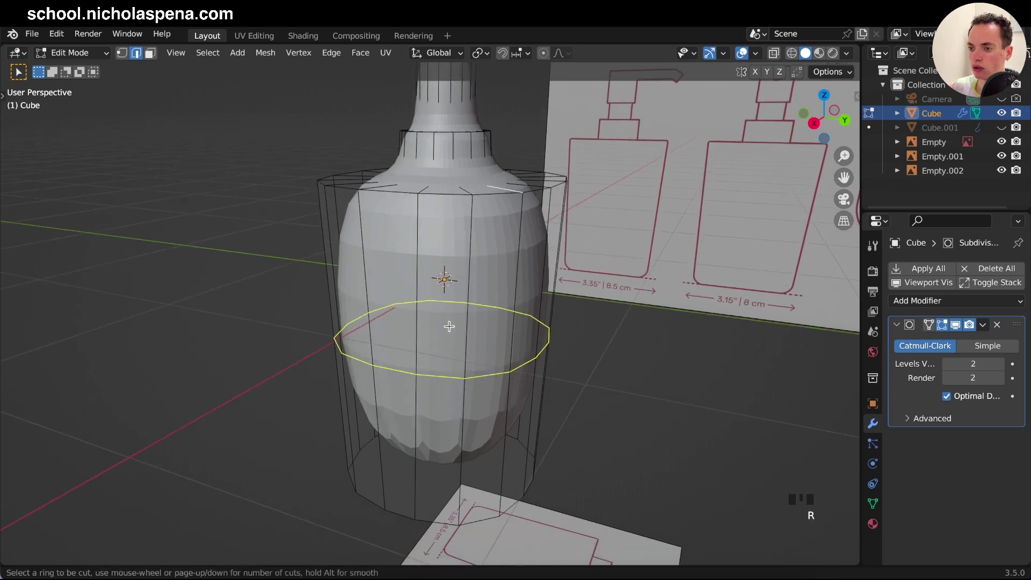
click(448, 327)
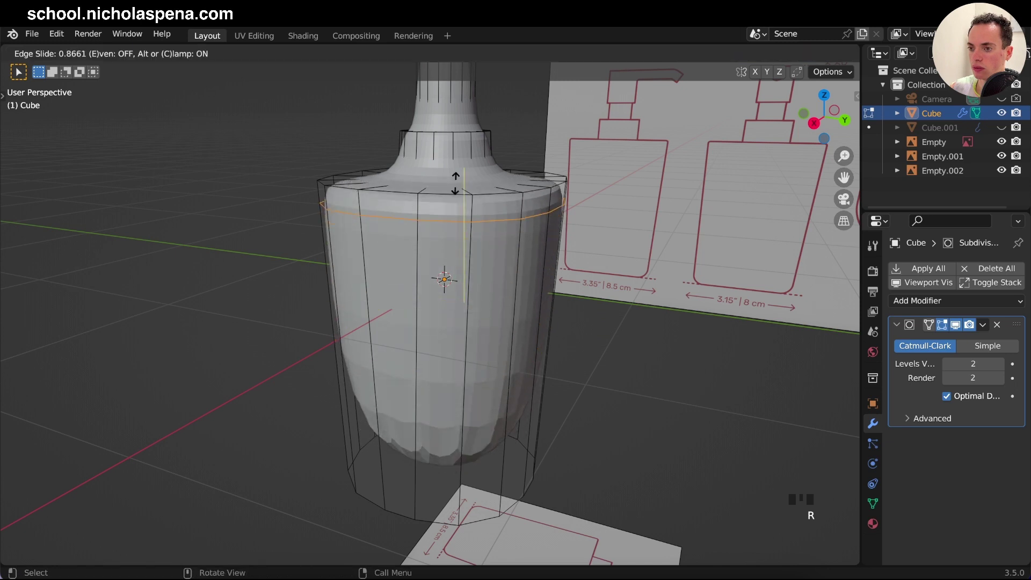
click(453, 167)
middle_drag(466, 259, 466, 259)
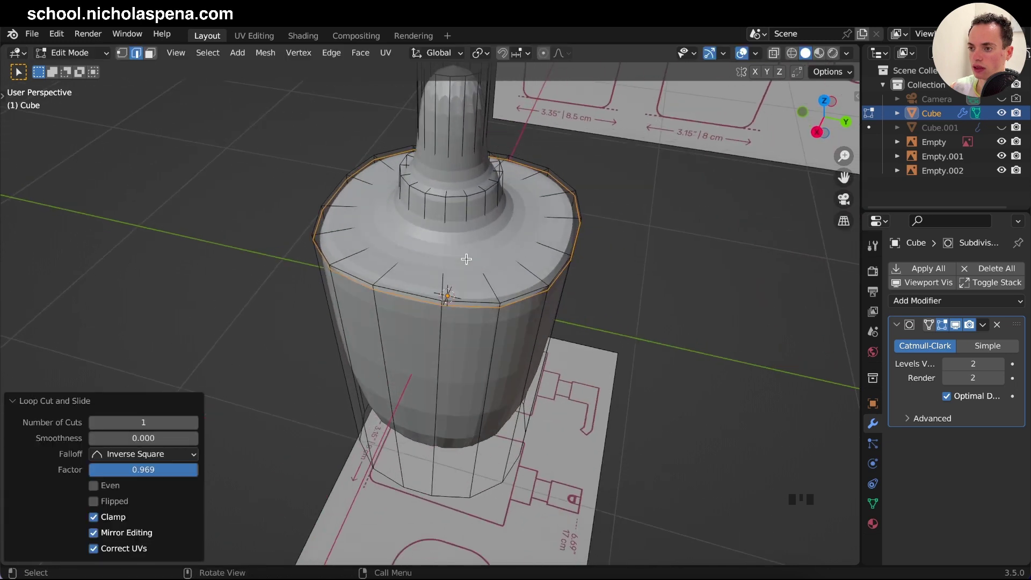
super+scroll(501, 300, up, 2)
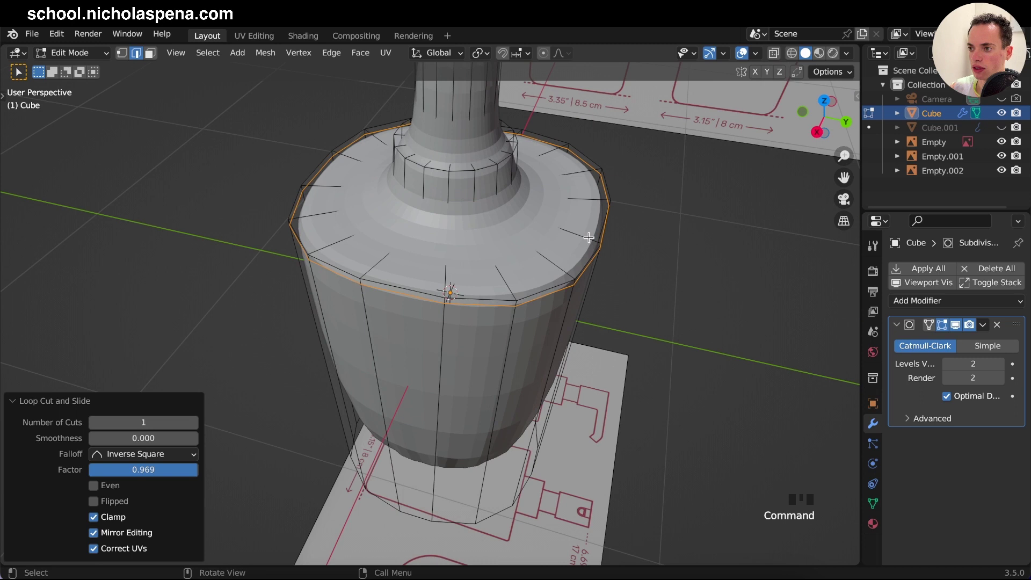
- Add one loop cut on the bottle's shoulder face, slid outward close to its outer edge, and check the smoothed shape outside mesh editing
middle_drag(554, 281, 508, 287)
key(ctrl+r)
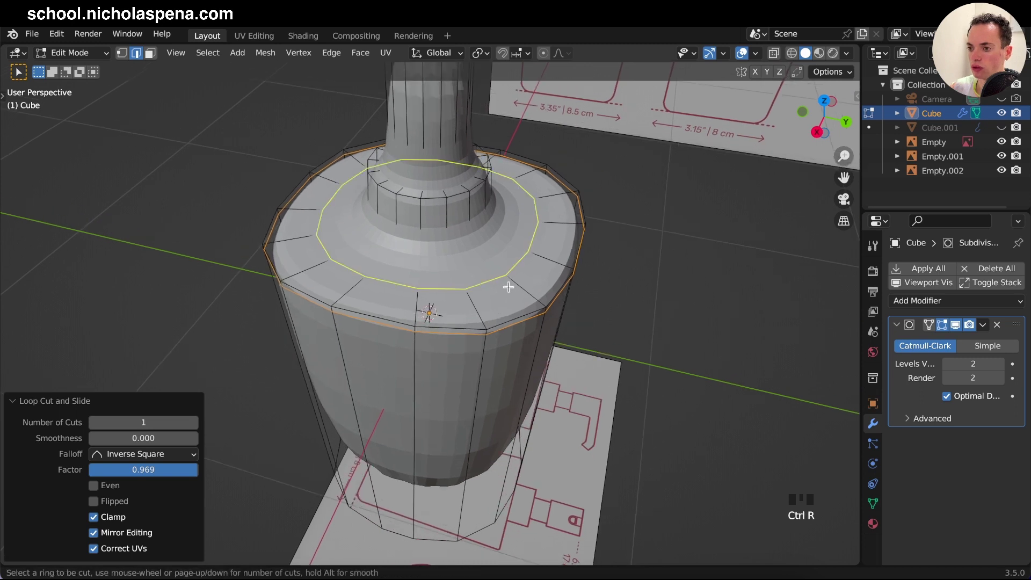
click(508, 287)
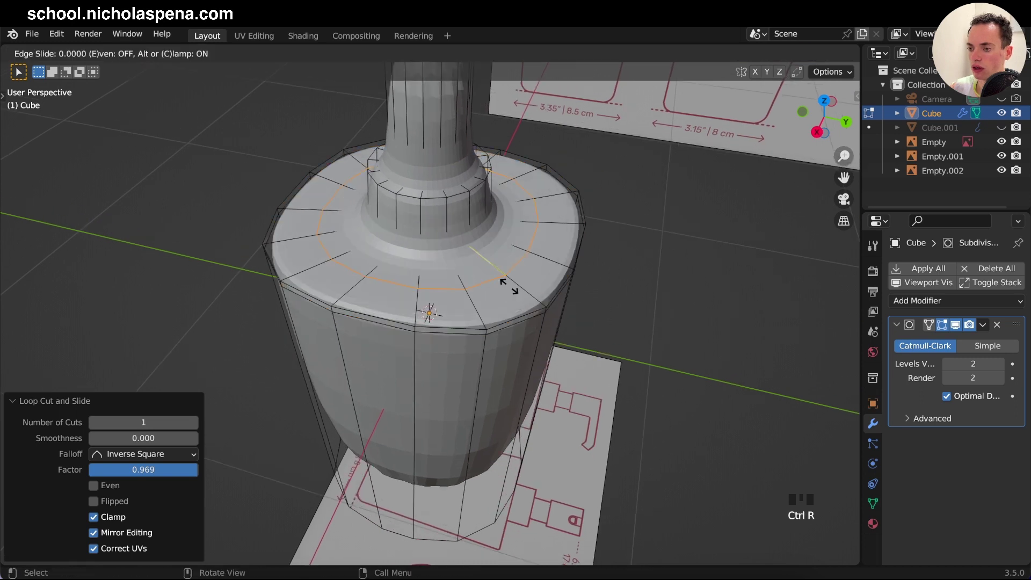
click(546, 308)
super+scroll(538, 325, up, 2)
key(Tab)
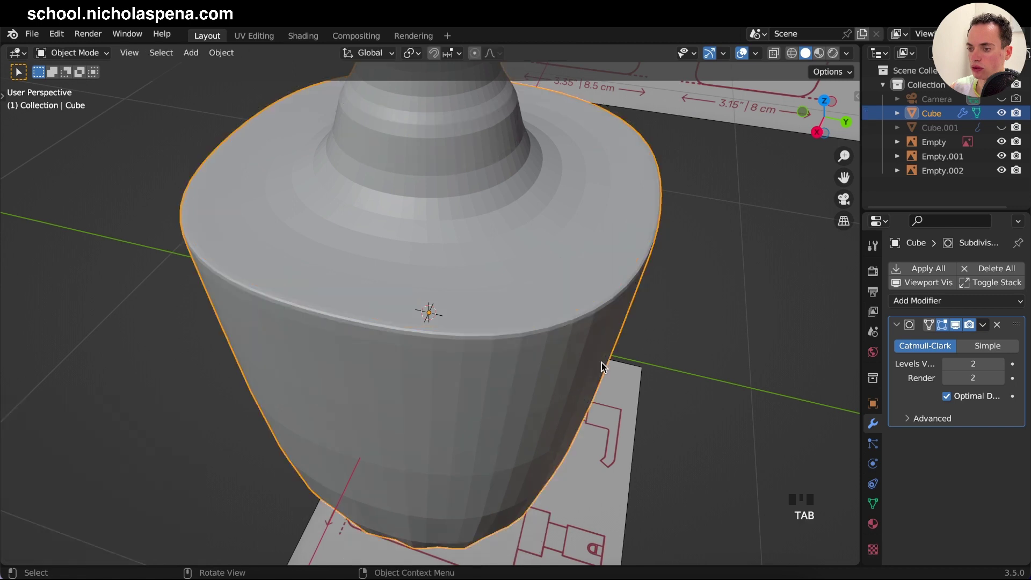
scroll(602, 362, down, 5)
scroll(602, 363, up, 3)
super+scroll(601, 363, down, 3)
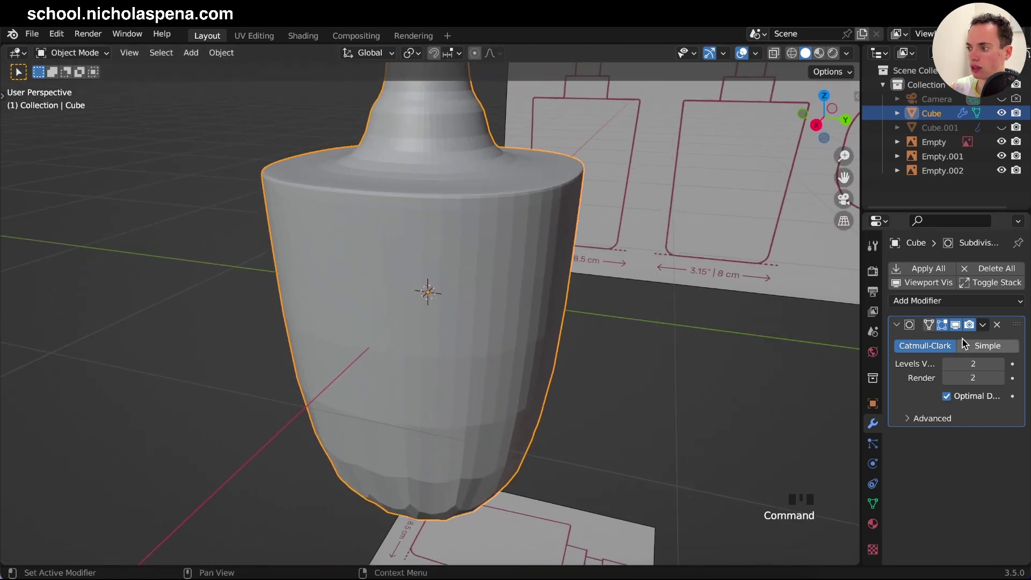
- Turn off the bottle's viewport subdivision and add one side-wall loop cut close to the bottom edge, at a factor of about -0.944
click(955, 324)
super+scroll(579, 260, down, 5)
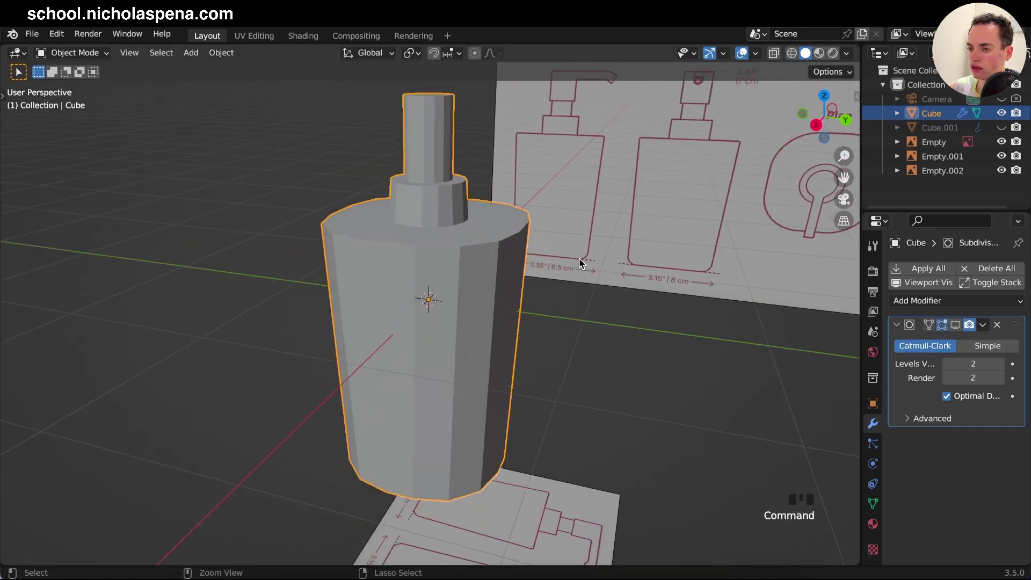
key(Tab)
scroll(431, 262, down, 8)
scroll(431, 262, down, 6)
super+scroll(430, 262, up, 4)
super+scroll(430, 262, down, 4)
scroll(430, 263, down, 3)
scroll(430, 262, down, 2)
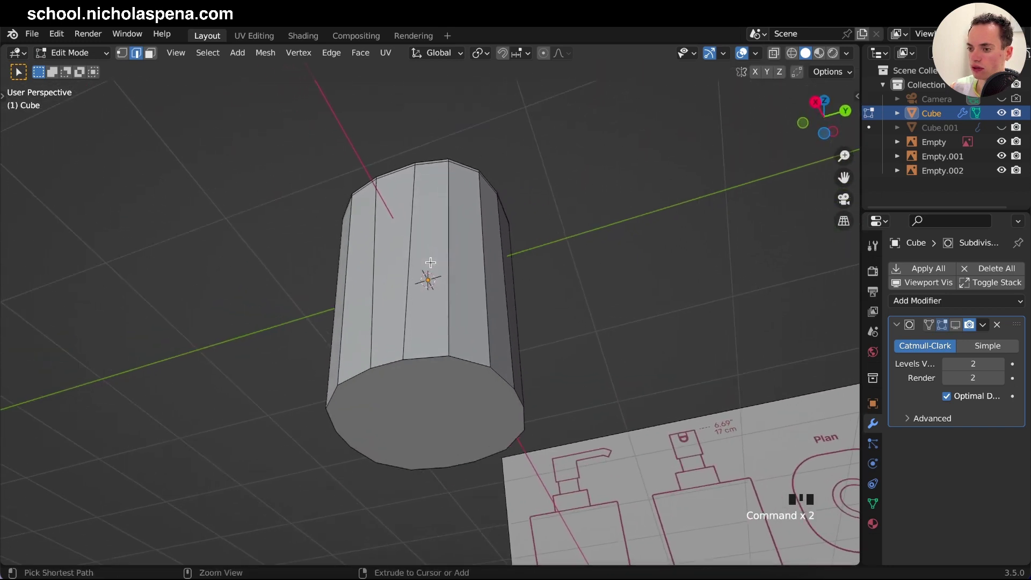
super+scroll(430, 263, up, 3)
key(ctrl+r)
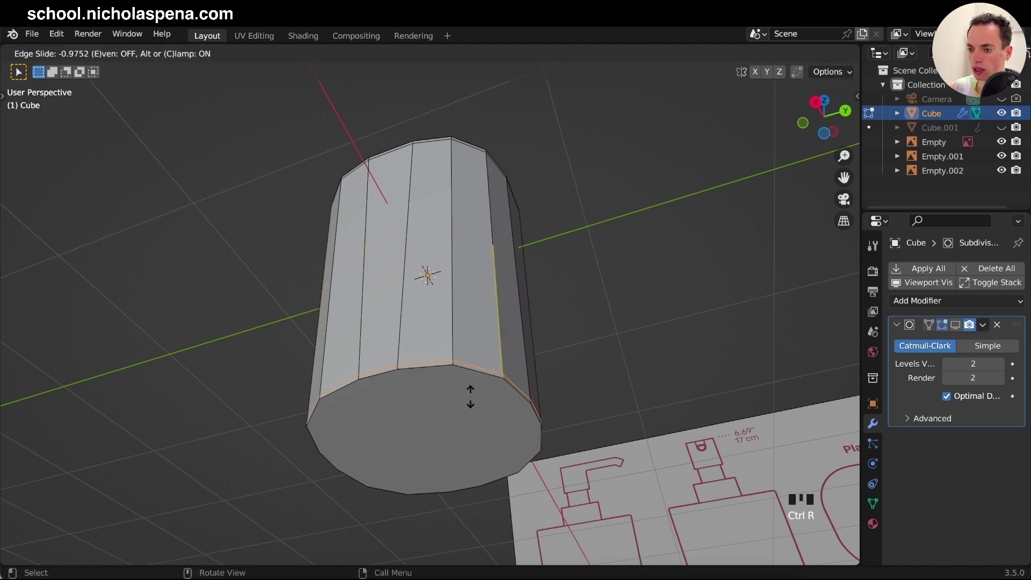
click(470, 393)
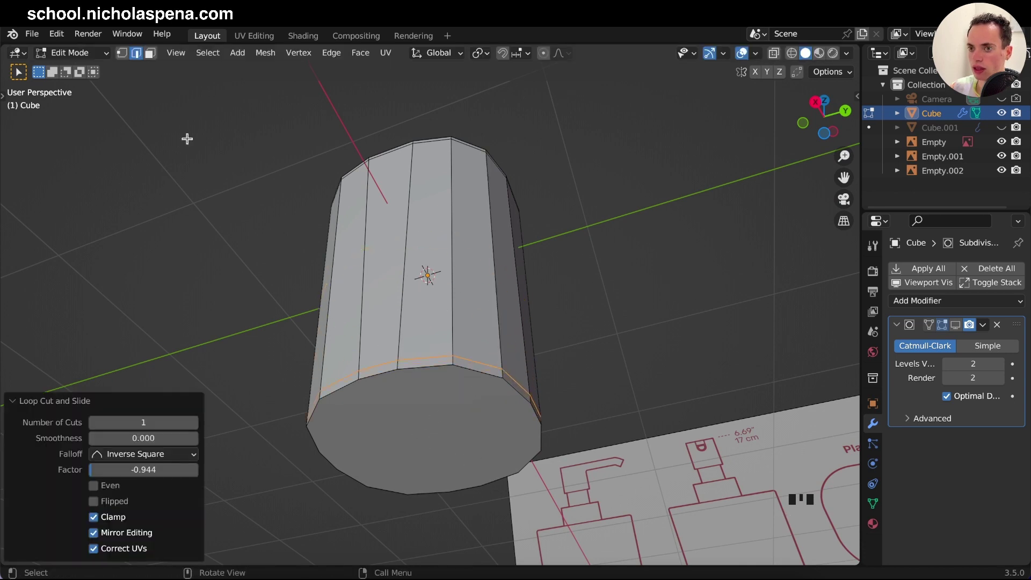
- Inset the bottle's bottom face by about 0.064 m and delete the inner face
click(151, 53)
click(420, 413)
scroll(420, 413, down, 8)
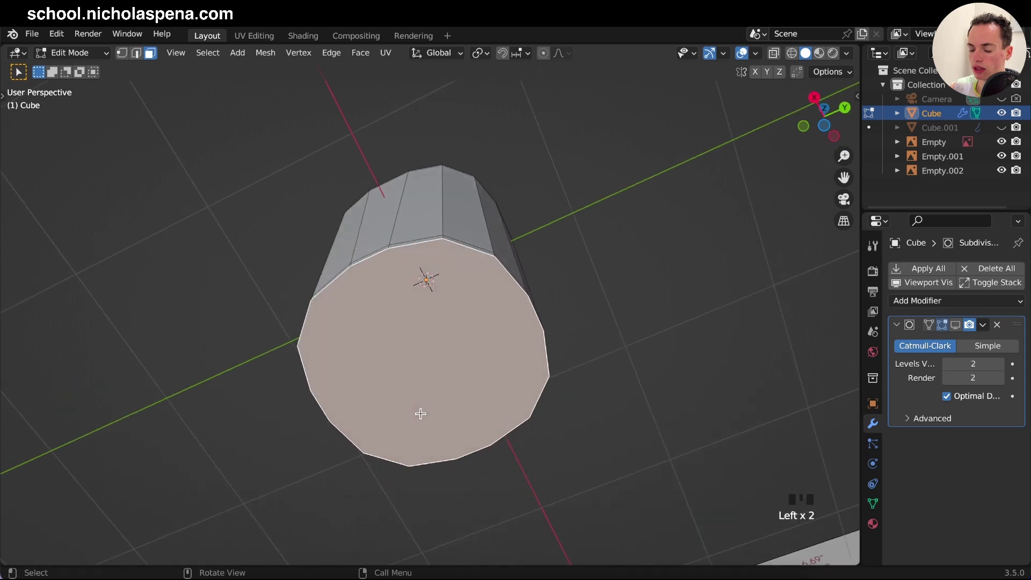
shift+scroll(420, 412, up, 1)
key(i)
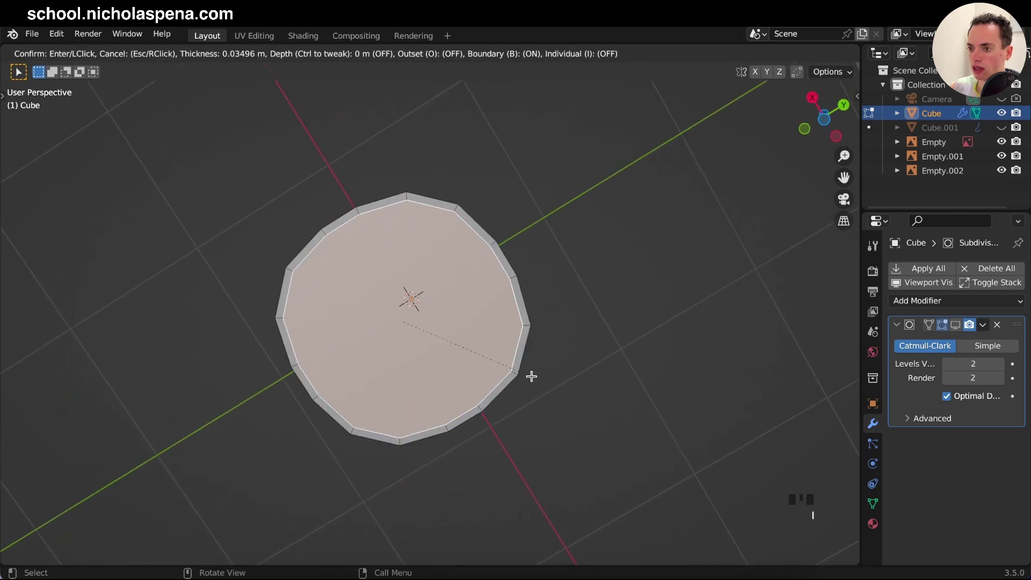
click(529, 376)
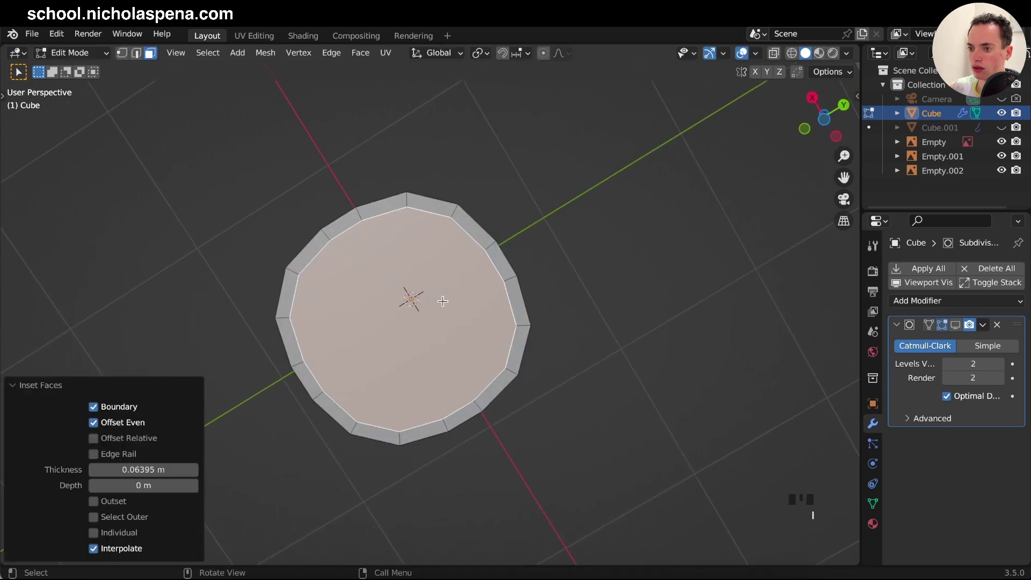
key(x)
click(524, 347)
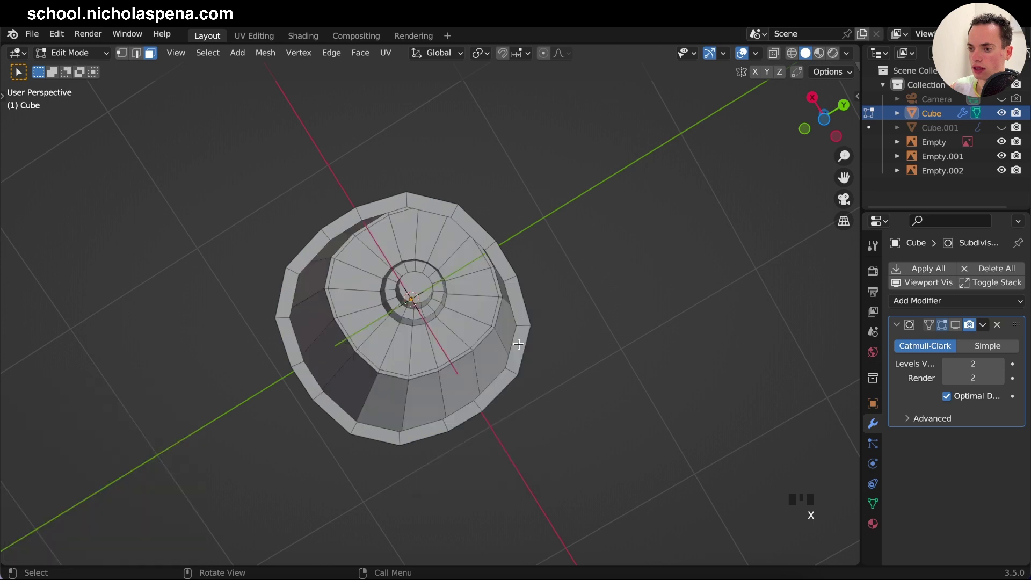
- Select the inner edge loop around the bottle's open bottom and close it with a grid fill of span 5
click(136, 54)
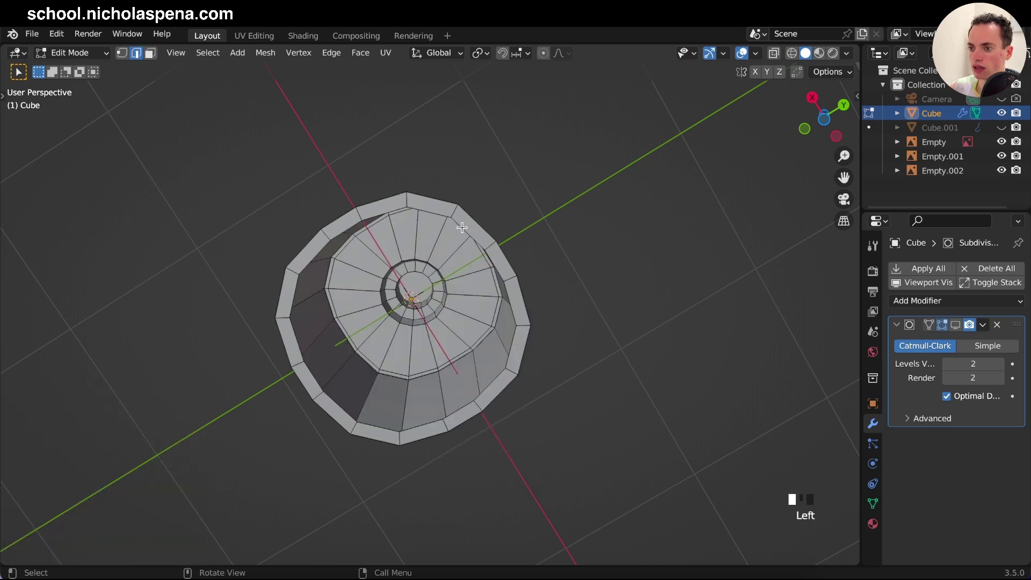
alt+click(460, 226)
middle_drag(460, 226, 459, 227)
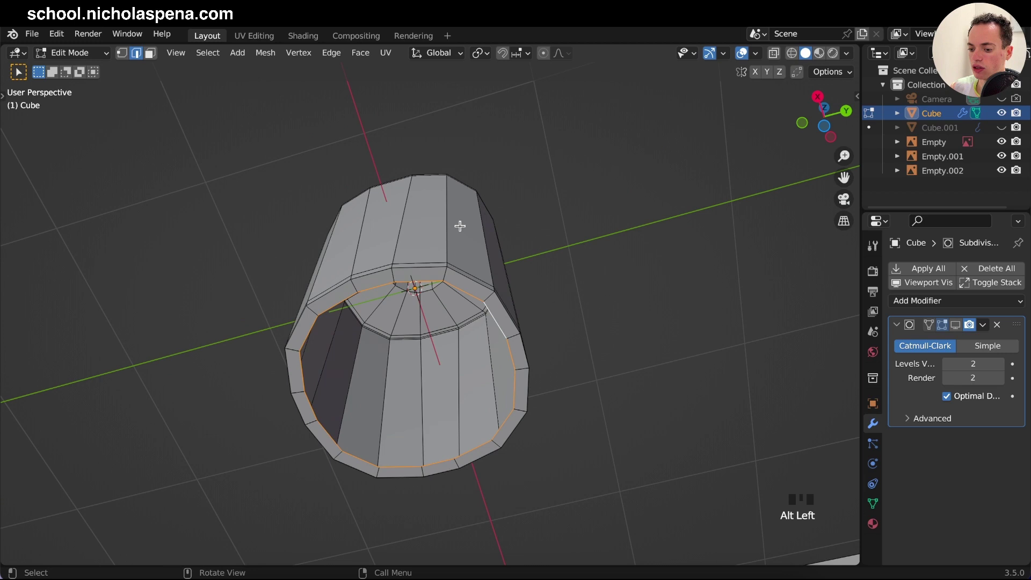
key(ctrl+f)
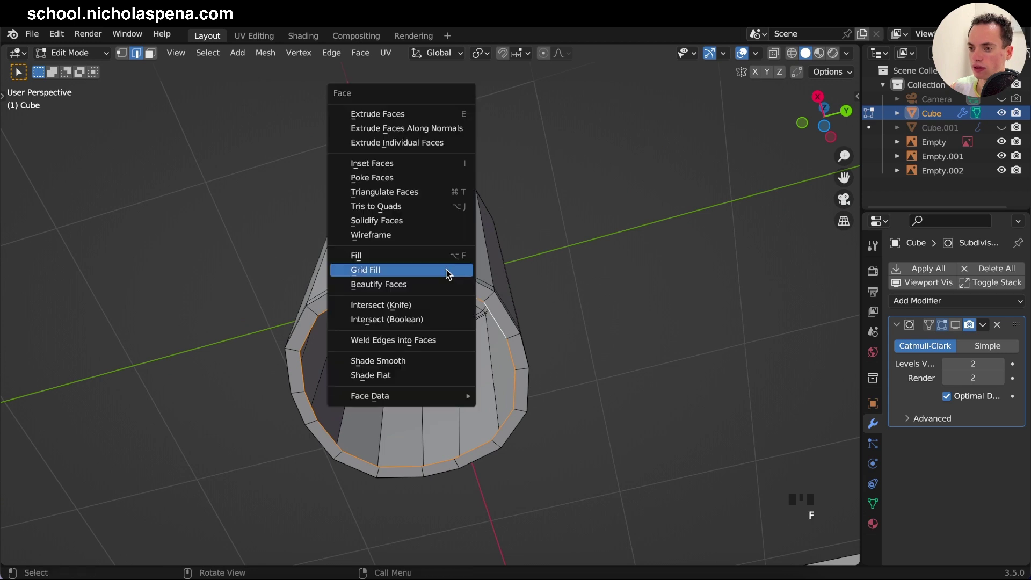
click(377, 272)
- Add a centred loop cut around the bottle's side wall and bevel it 0.615 m with one segment into two loops
middle_drag(556, 334, 556, 335)
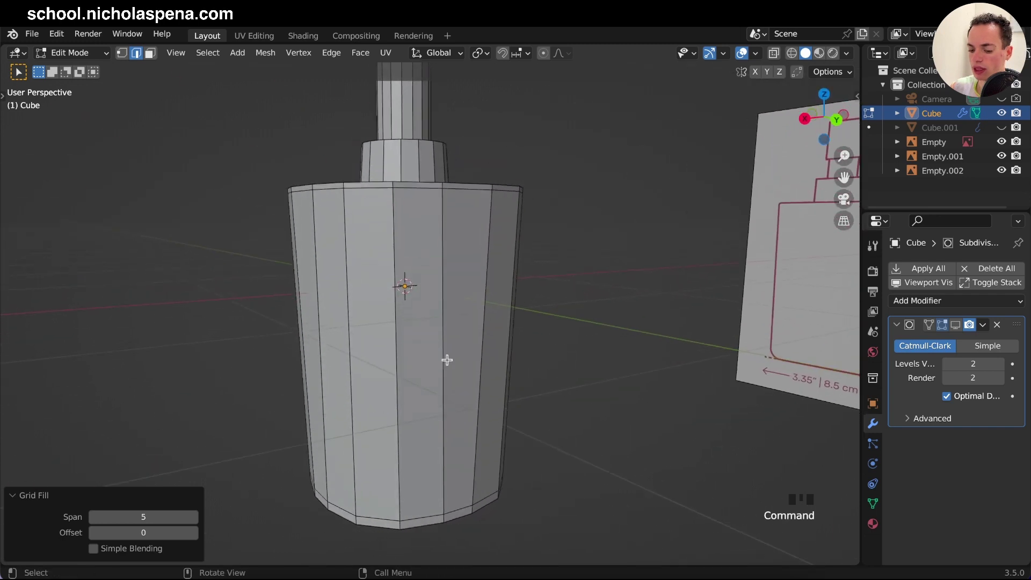
key(ctrl+r)
click(447, 360)
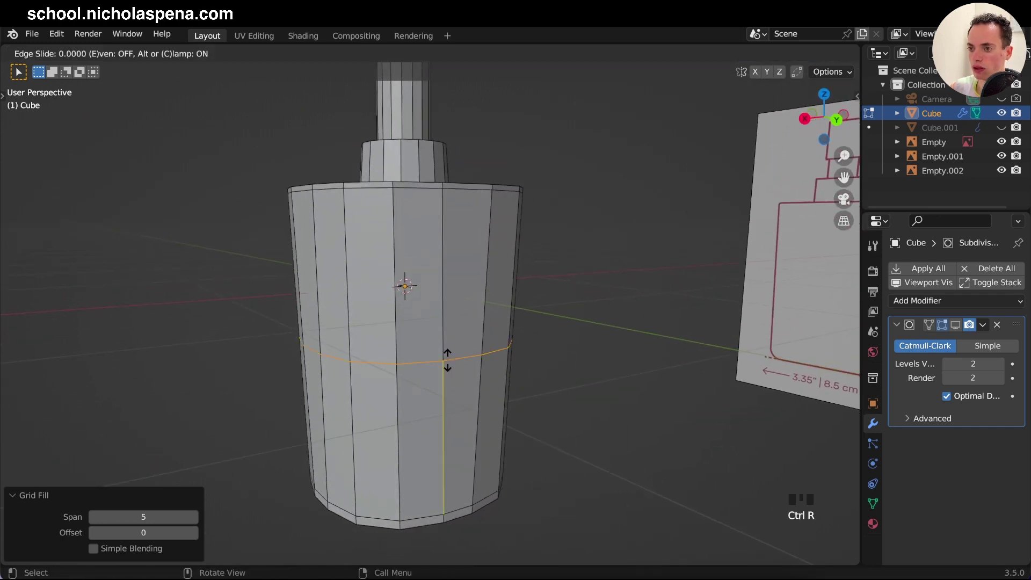
right_click(447, 359)
middle_drag(447, 360, 447, 360)
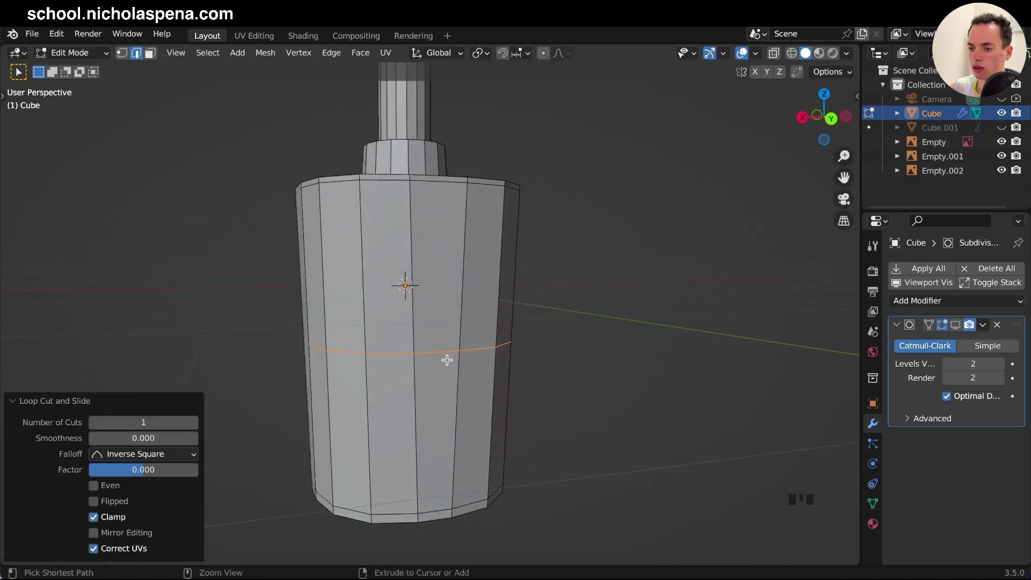
key(ctrl+b)
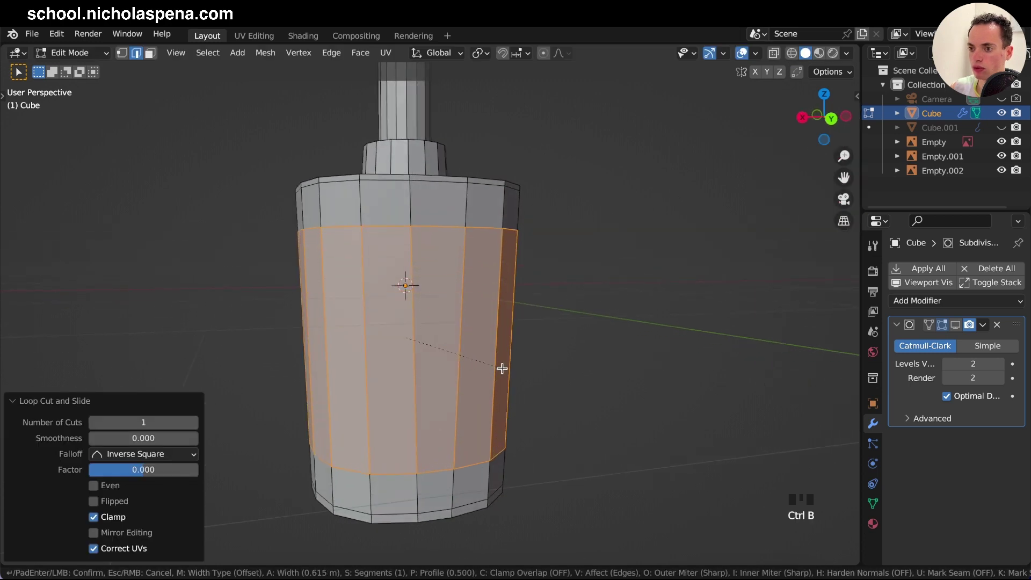
click(500, 368)
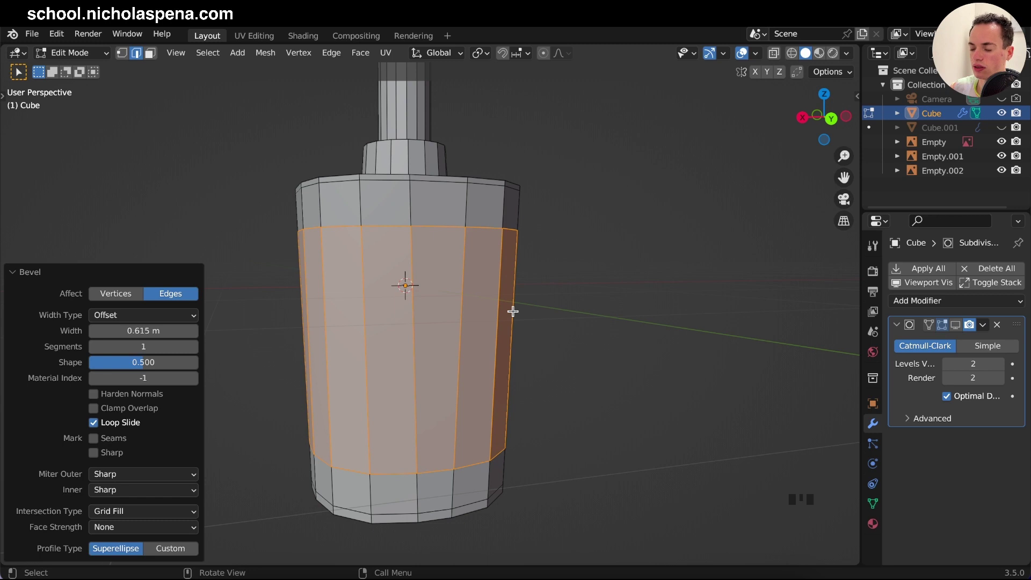
- Turn on the bottle's viewport subdivision and check the smoothed body and neck outside mesh editing
click(956, 324)
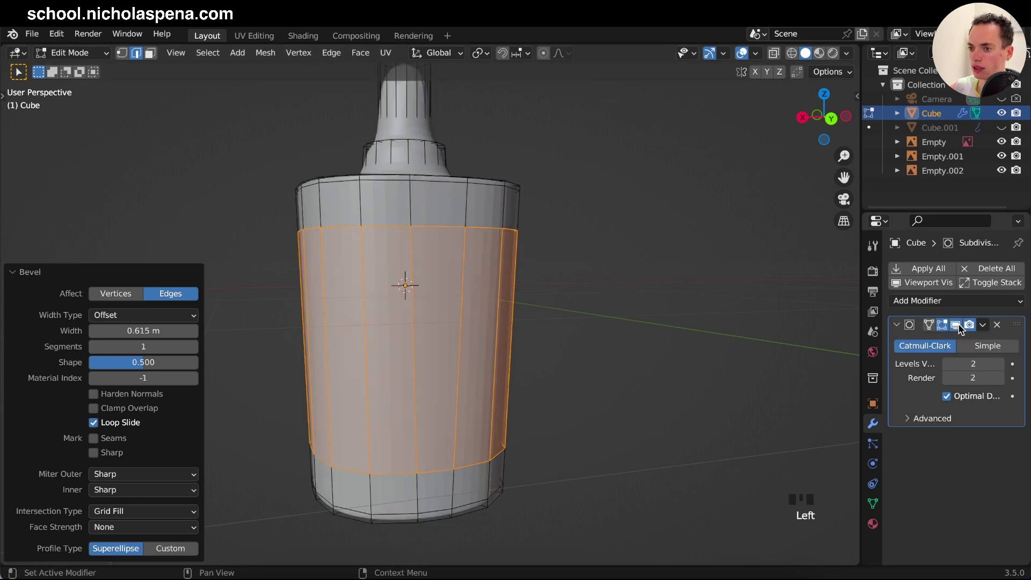
click(690, 310)
scroll(691, 311, left, 3)
key(Tab)
super+scroll(691, 311, down, 4)
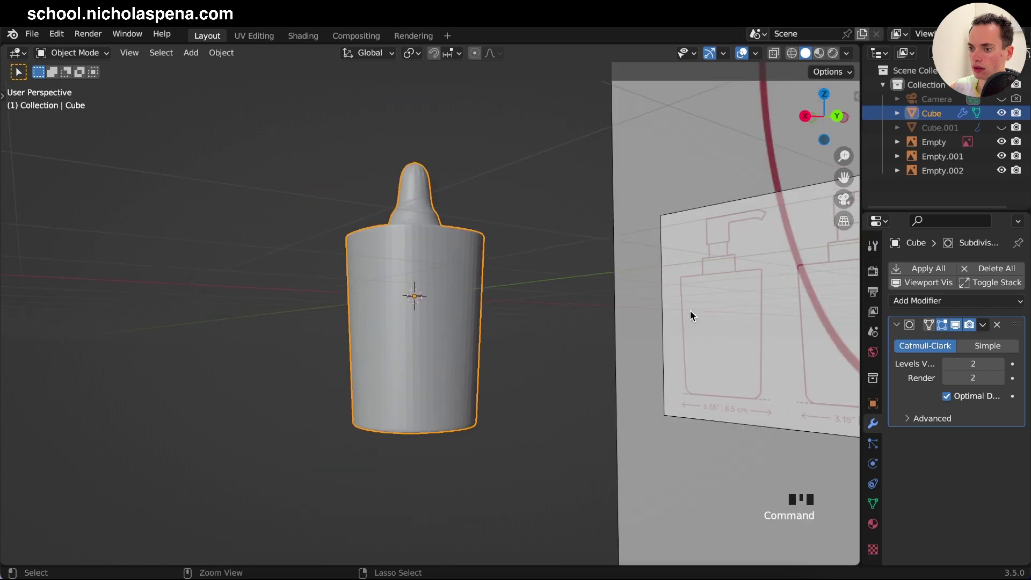
scroll(524, 282, up, 5)
super+scroll(524, 282, up, 5)
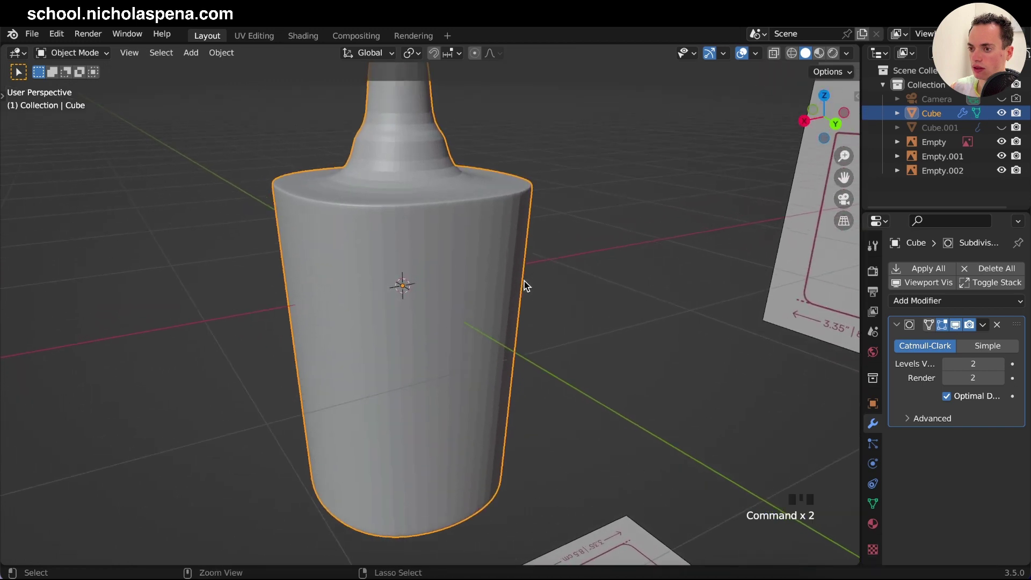
- Turn off viewport subdivision and, in mesh editing, add a shoulder loop cut close to the collar's base at a factor of -0.809
click(956, 325)
scroll(525, 207, up, 8)
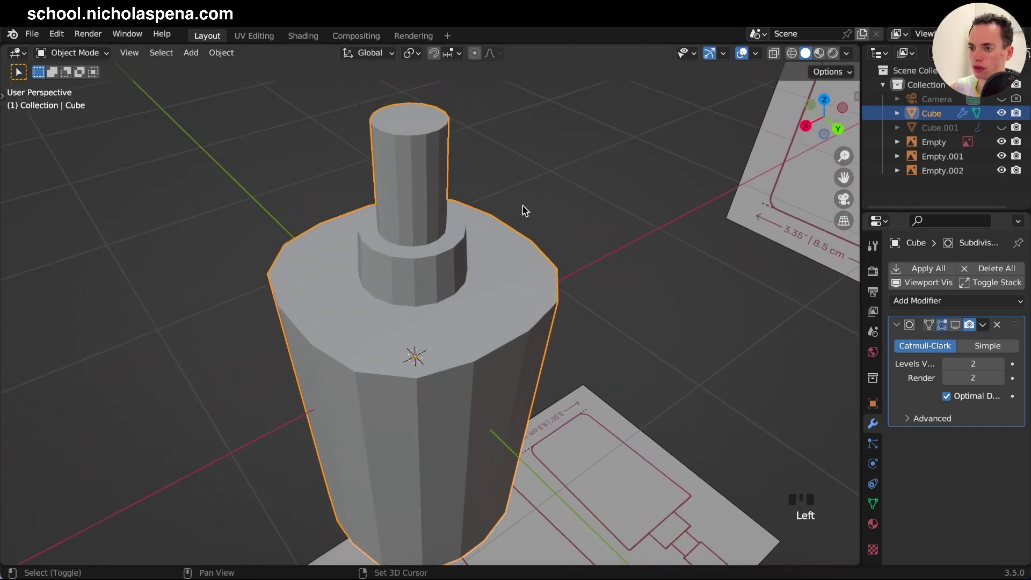
key(Tab)
super+scroll(443, 282, up, 4)
super+scroll(443, 283, up, 2)
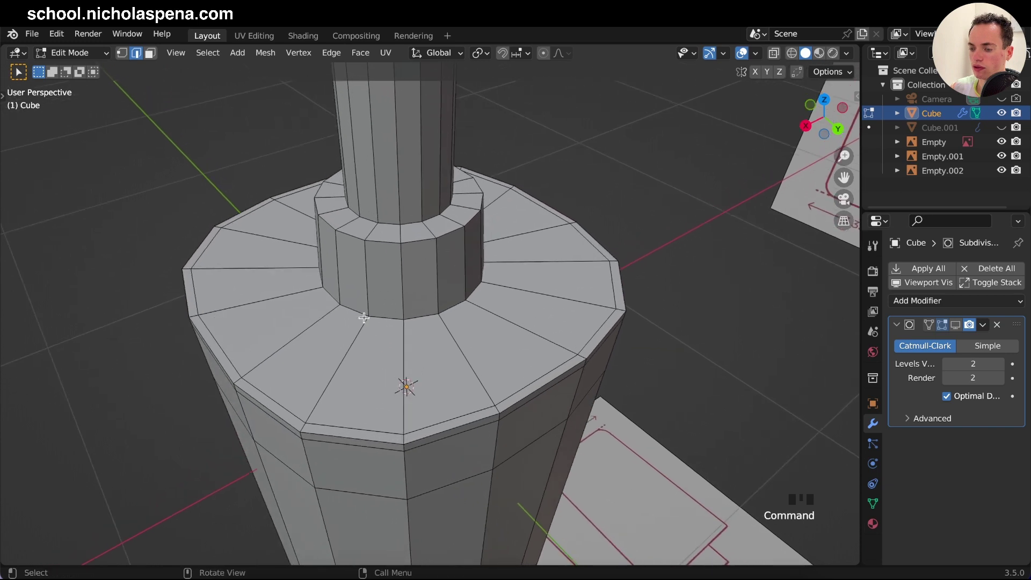
scroll(453, 315, down, 6)
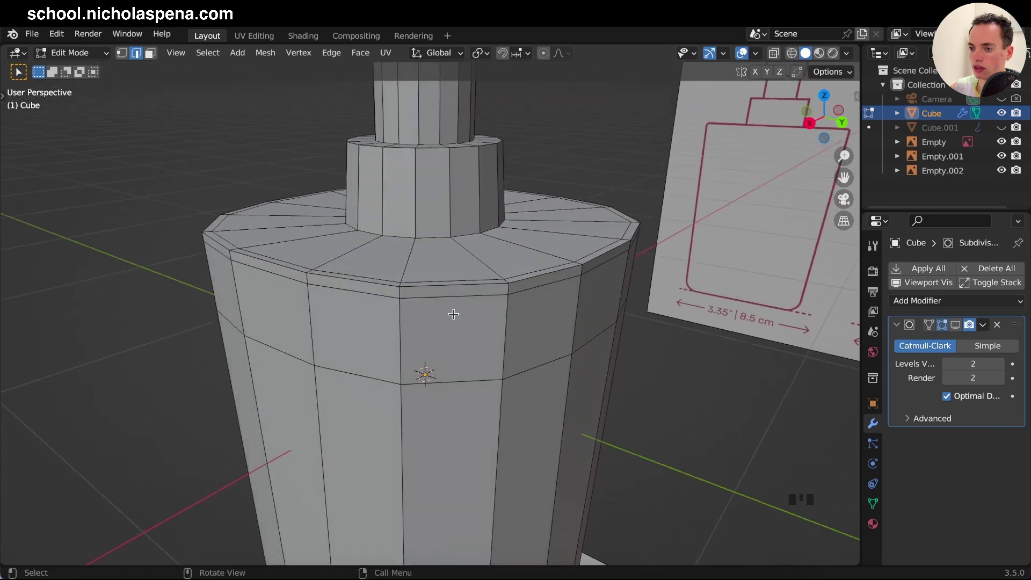
scroll(454, 314, up, 5)
key(ctrl+r)
click(475, 304)
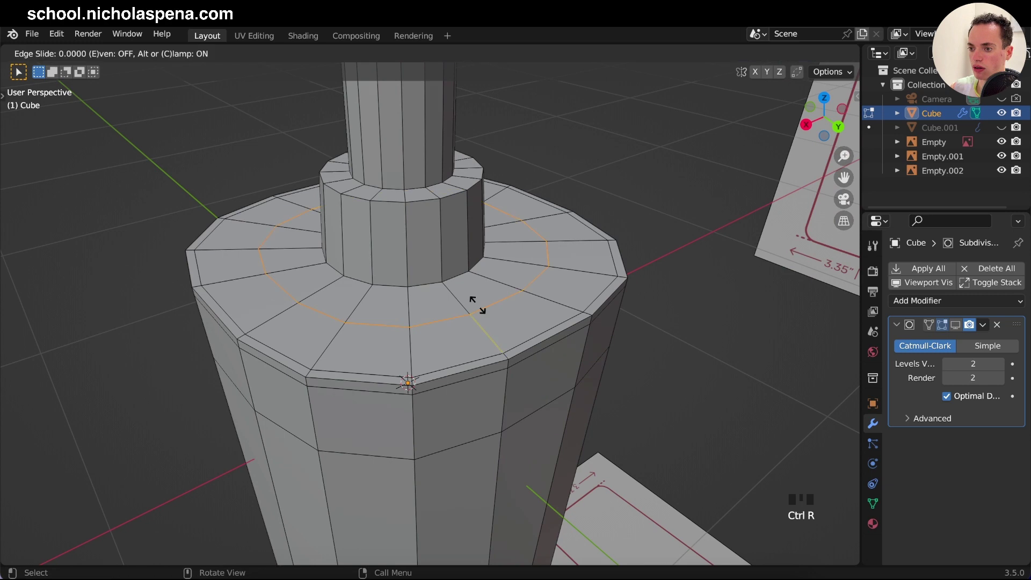
click(446, 282)
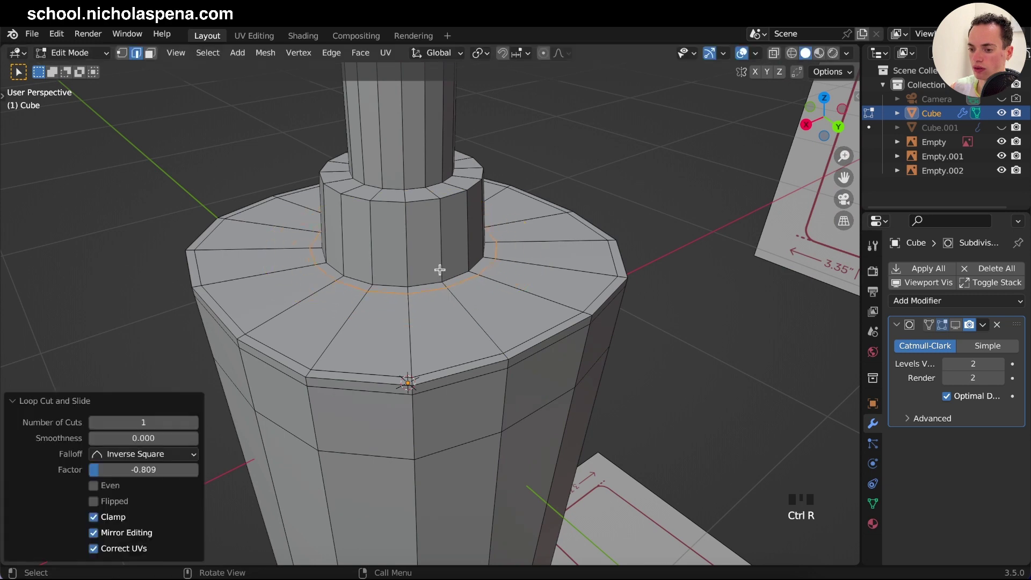
- Add one loop cut around the collar's side wall, slid down close to its base at a factor of 0.847
key(alt+r)
key(ctrl+r)
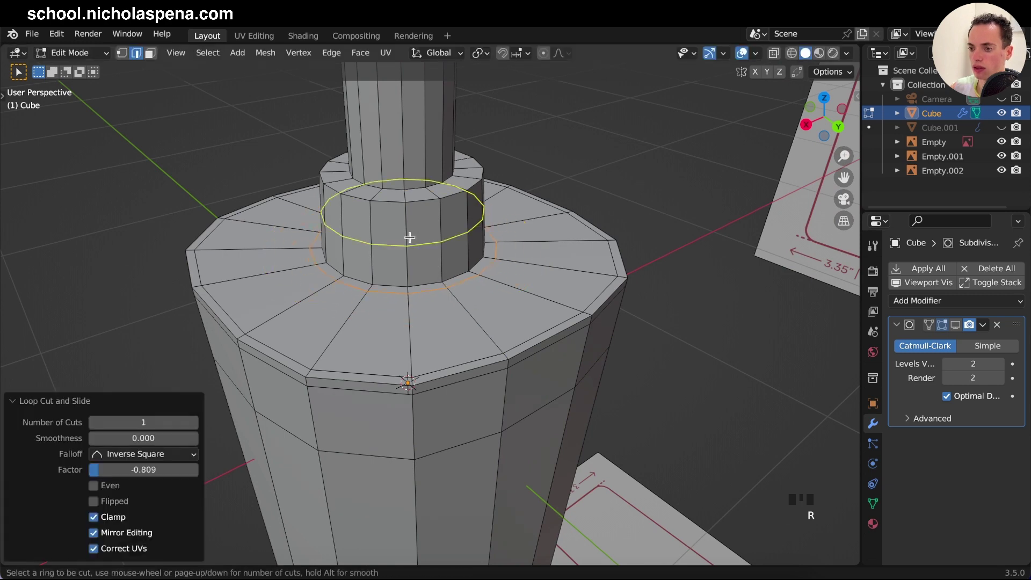
click(412, 236)
click(431, 271)
scroll(431, 271, down, 5)
super+scroll(431, 271, up, 4)
scroll(431, 271, up, 5)
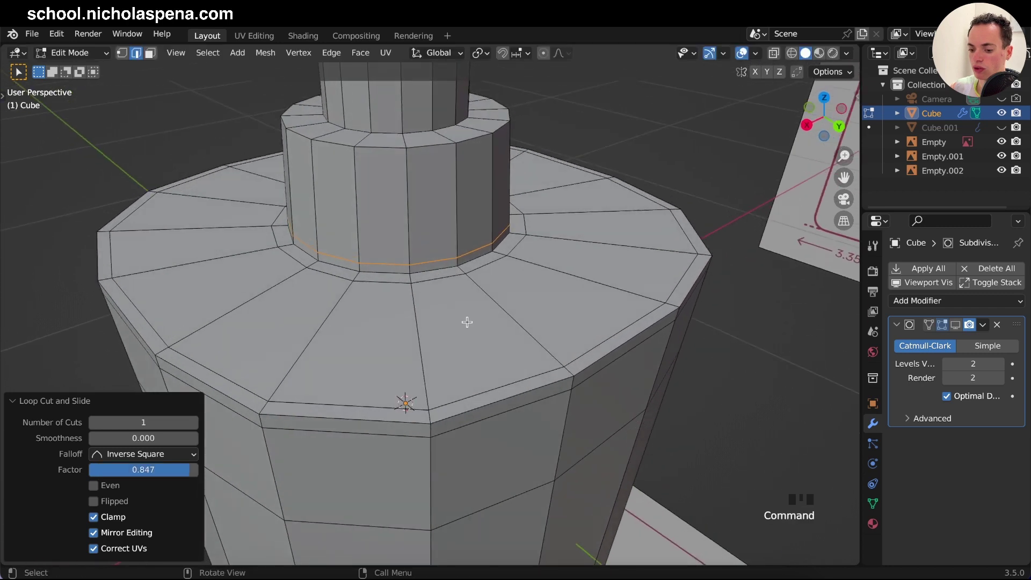
- Add one centred loop cut on the shoulder face and another around the middle of the collar's side wall
key(ctrl+r)
click(537, 311)
right_click(531, 306)
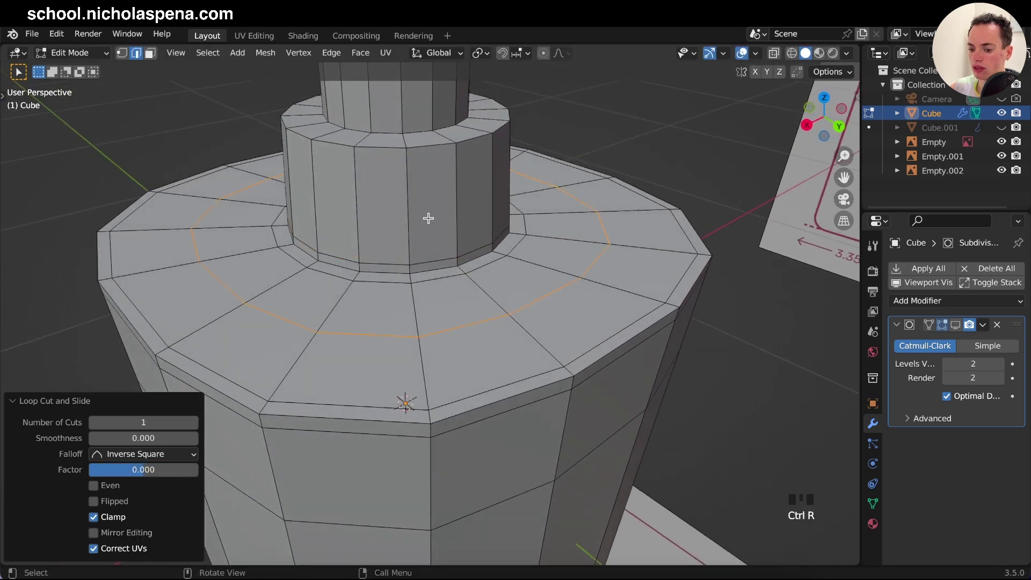
key(ctrl+r)
click(428, 218)
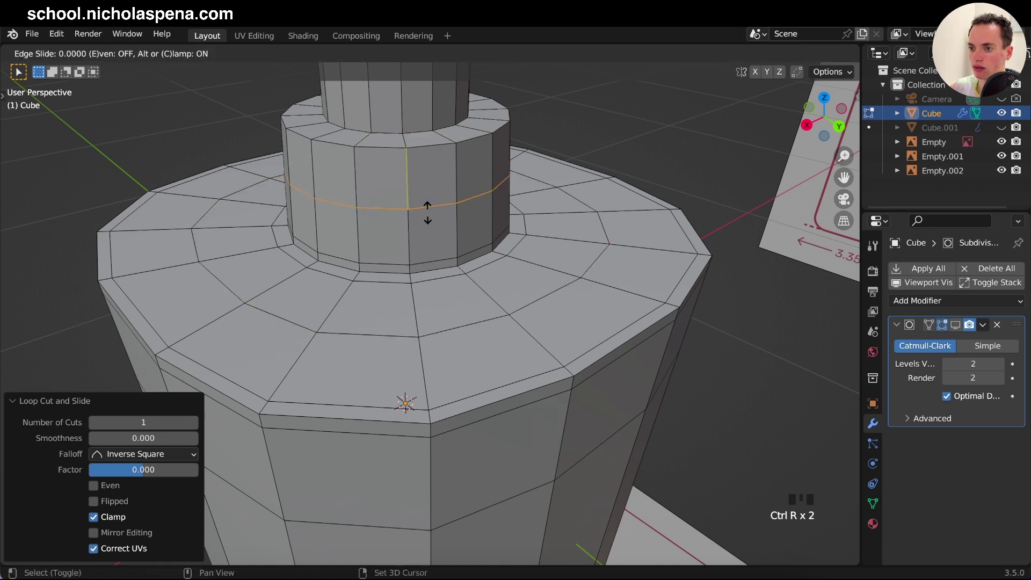
right_click(422, 194)
- Add one loop cut around the collar's upper side wall, slid close to the top edge at a factor of 0.800
key(ctrl+r)
click(429, 176)
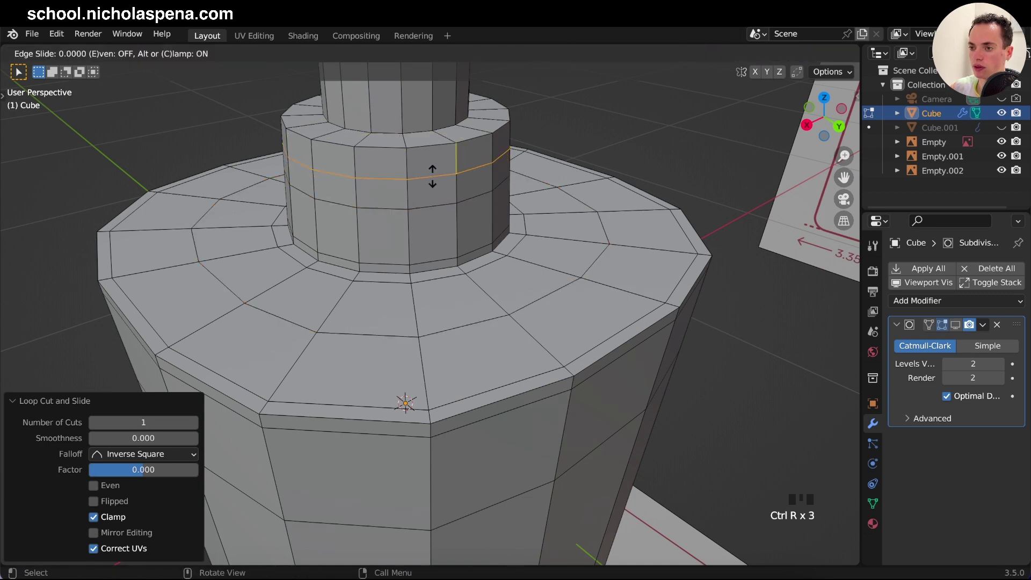
click(432, 153)
- Add two loop cuts on the collar's top face, one near the outer edge at -0.775 and one near the stem at -0.653
middle_drag(433, 153, 433, 155)
key(ctrl+r)
click(448, 299)
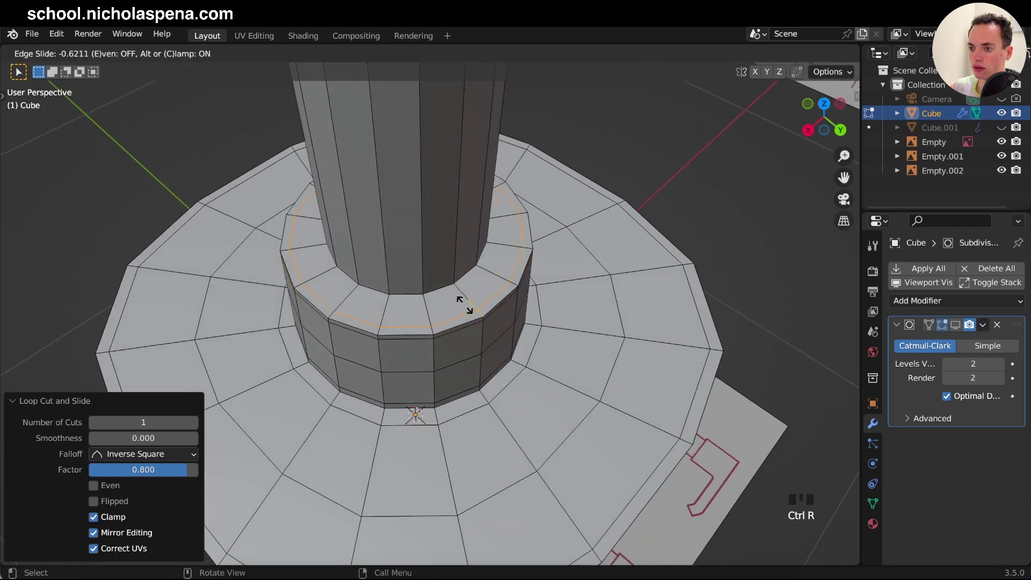
click(463, 305)
key(ctrl+r)
click(456, 298)
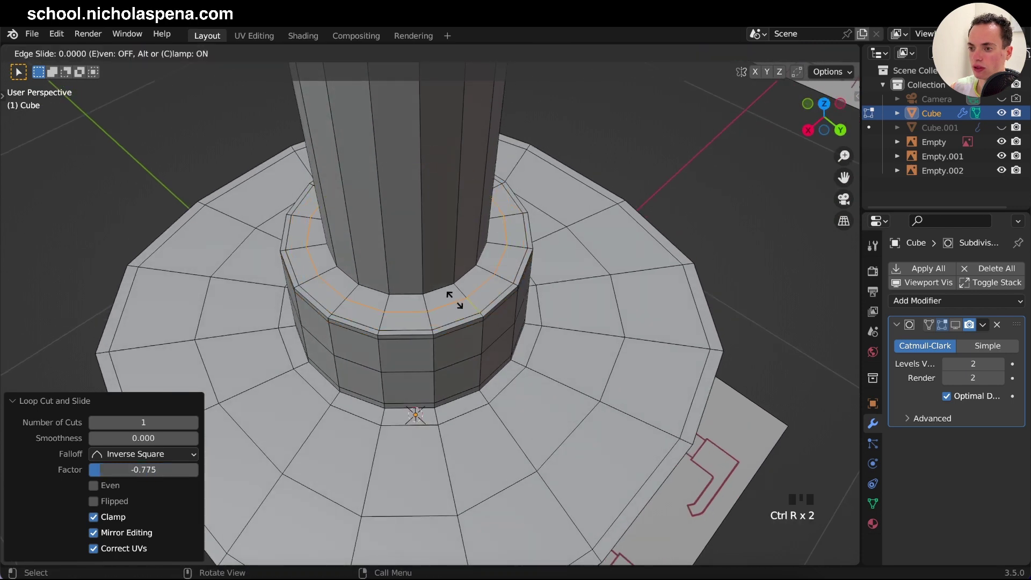
click(447, 289)
- Add one loop cut around the stem, slid down close to its base at a factor of 0.949
middle_drag(447, 290, 421, 205)
key(ctrl+r)
click(421, 205)
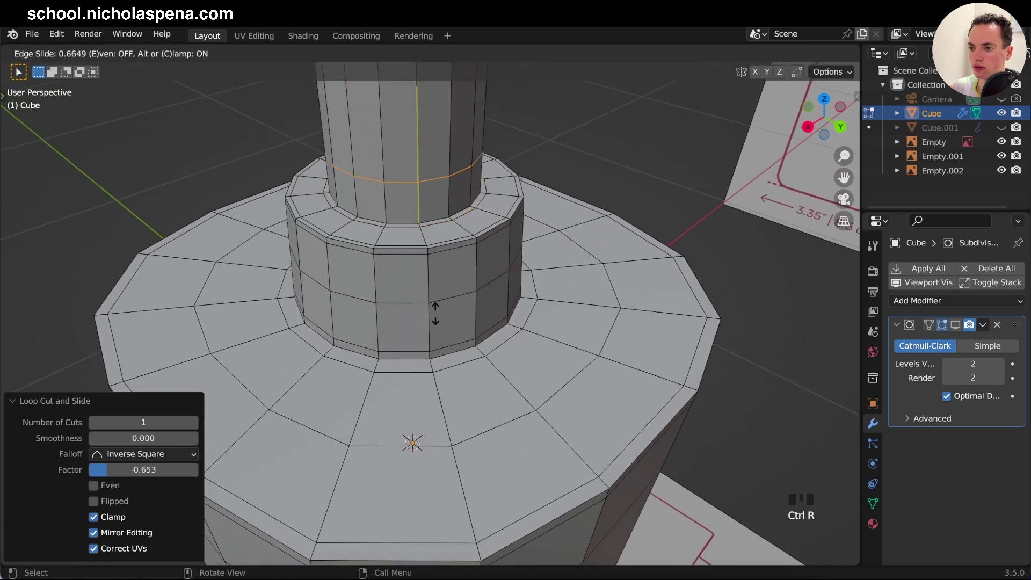
click(440, 360)
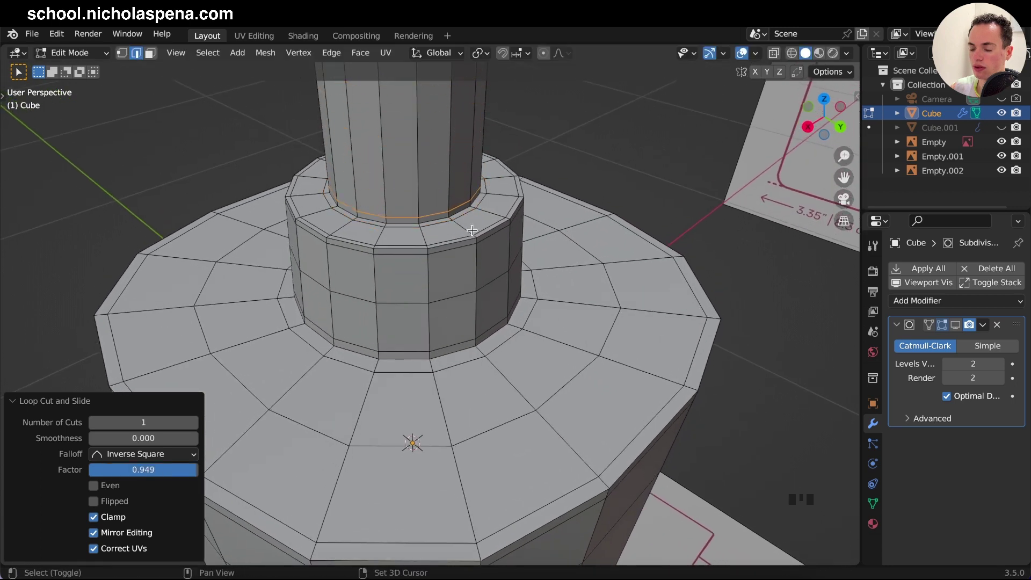
- Add one loop cut around the stem, slid up close to its top edge at a factor of -0.941
shift+scroll(472, 228, up, 8)
key(ctrl+r)
click(445, 307)
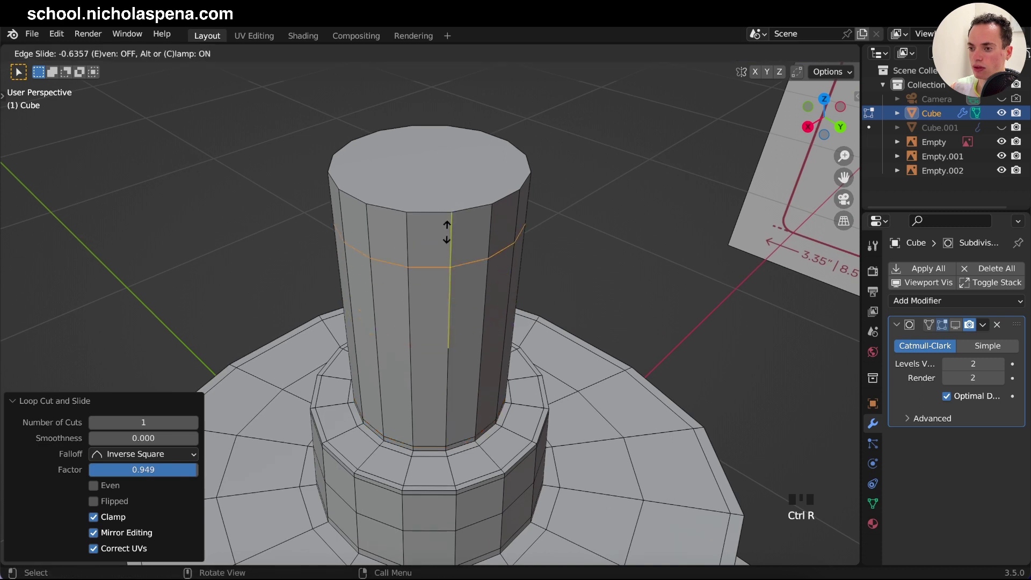
click(446, 200)
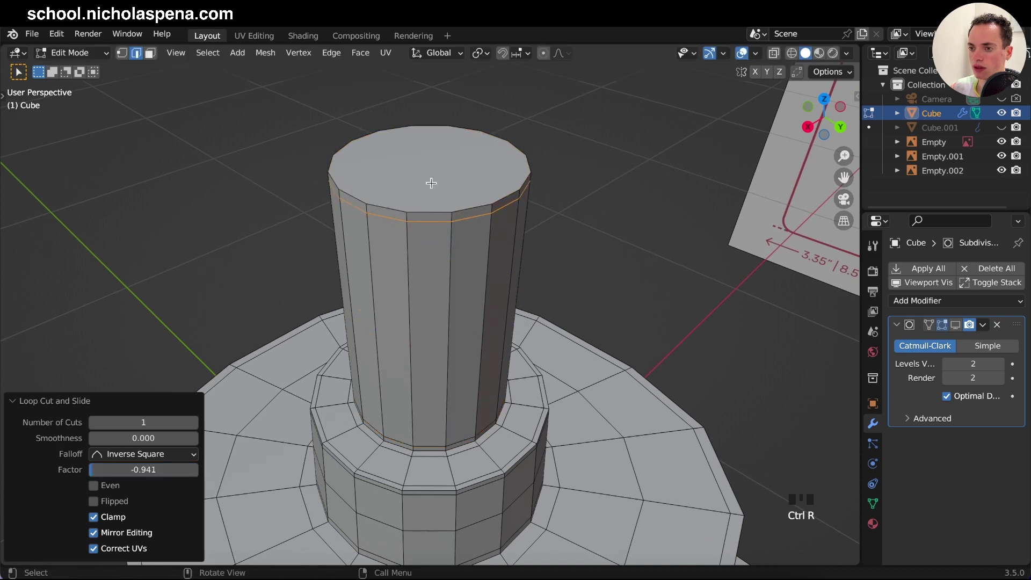
- Inset the stem's top face by 0.01818 m and delete the inner face
click(150, 53)
click(444, 182)
middle_drag(594, 214, 593, 214)
key(i)
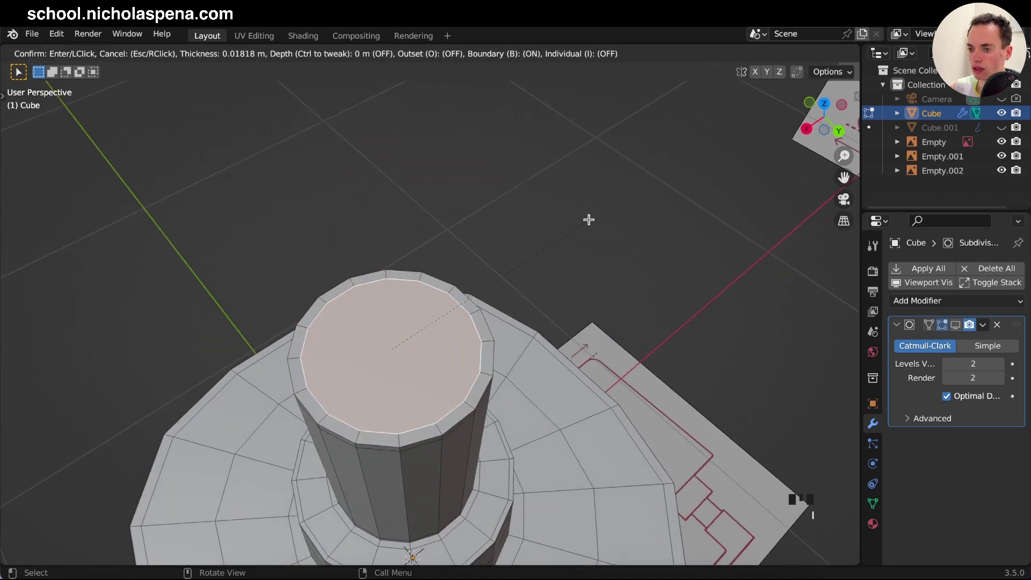
click(589, 219)
key(x)
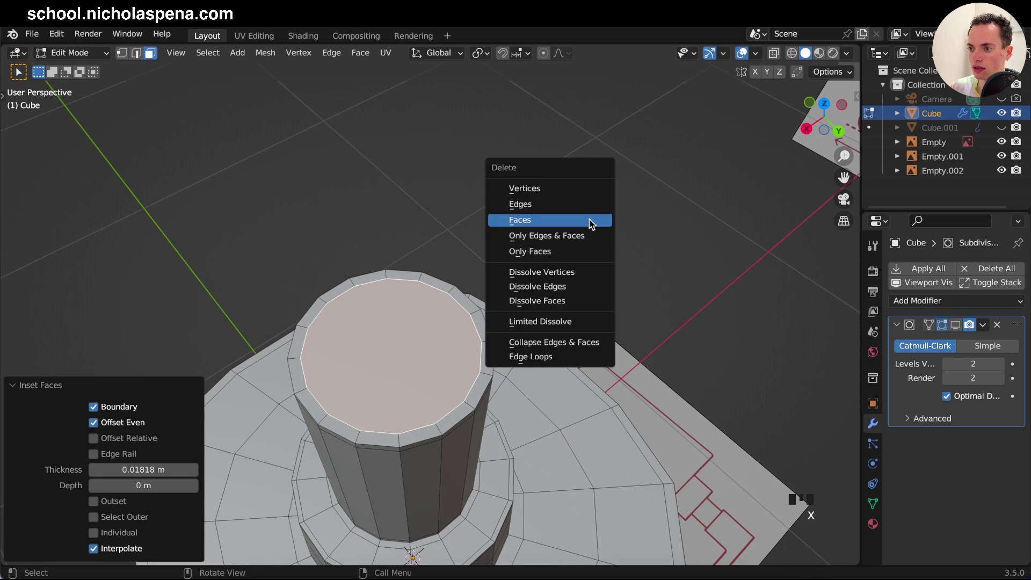
click(590, 220)
- Select the inner edge loop of the stem's top opening and close it with a grid fill of span 4
click(139, 53)
alt+click(443, 306)
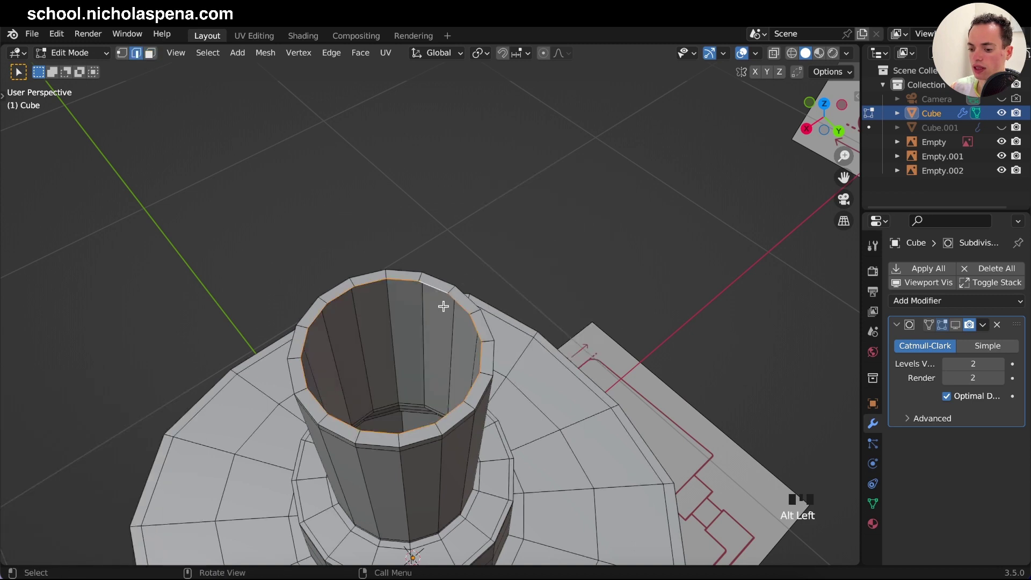
key(super+f)
click(418, 310)
- Examine the mesh topology of the bottle's neck, side wall and grid-filled bottom from all around
super+scroll(537, 355, down, 5)
scroll(537, 355, down, 6)
scroll(537, 356, down, 7)
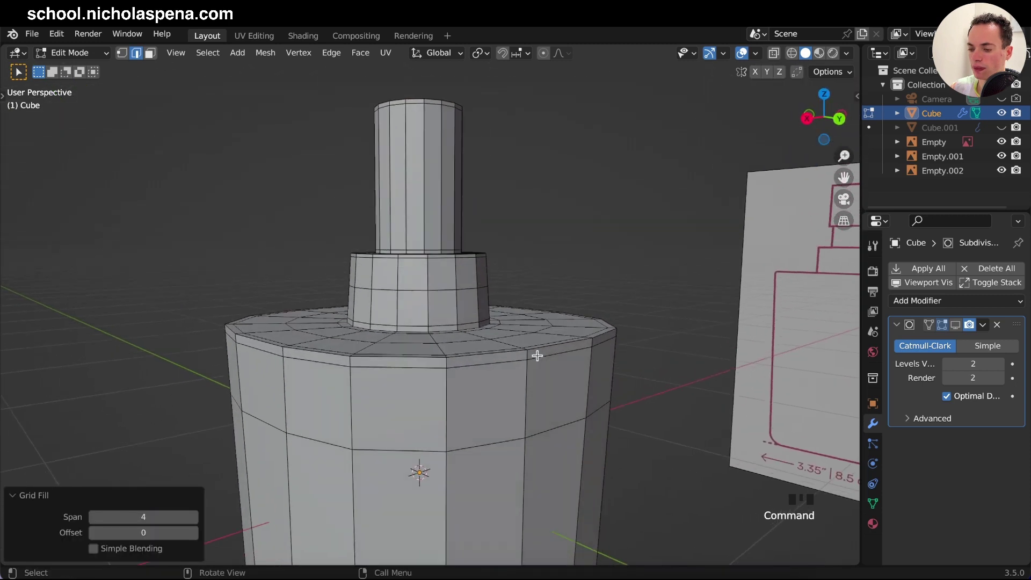
super+scroll(537, 356, down, 5)
scroll(537, 355, down, 6)
scroll(537, 356, down, 3)
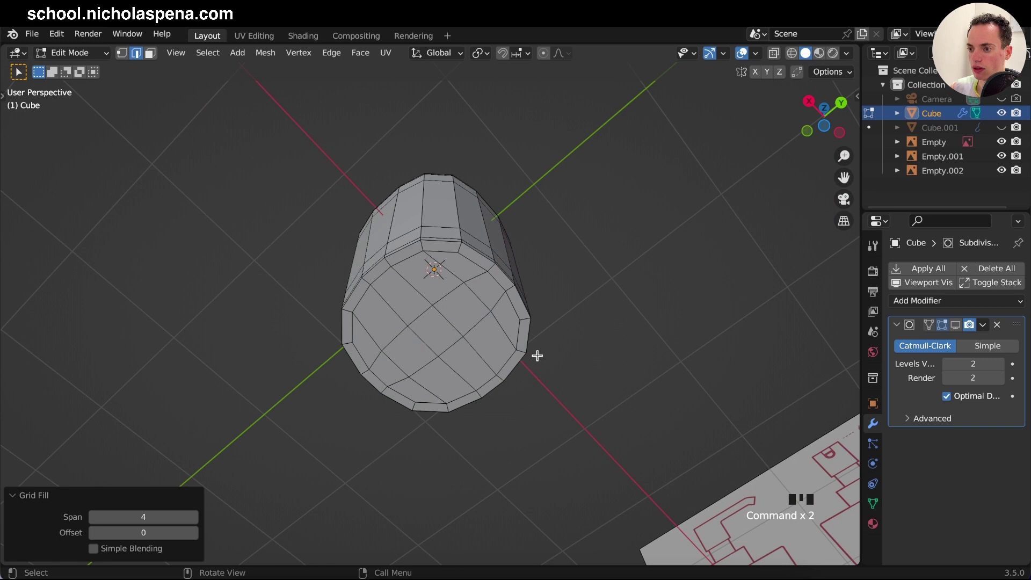
scroll(540, 349, up, 10)
scroll(543, 341, up, 4)
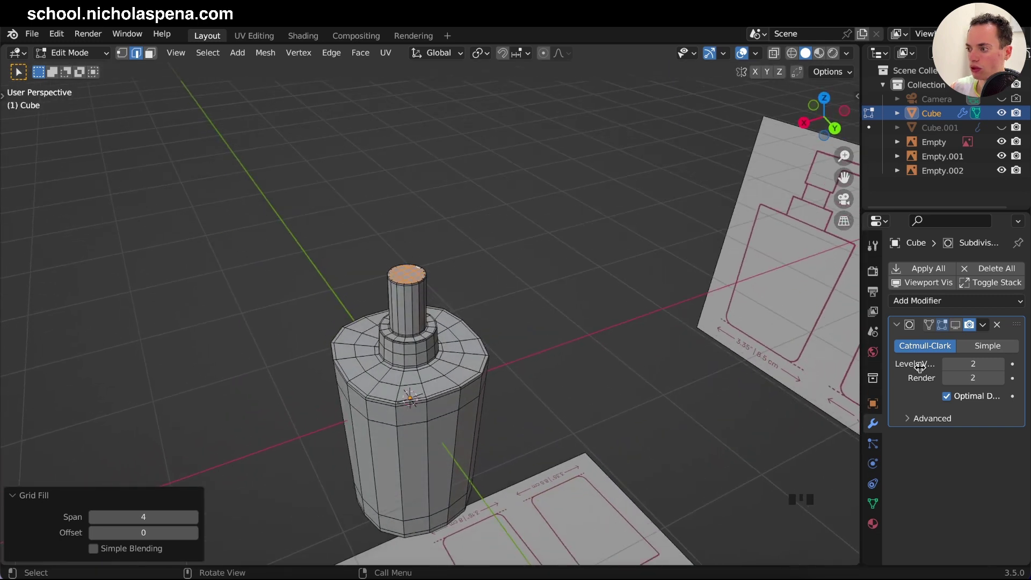
- Turn on the bottle's viewport subdivision, leave mesh editing and inspect the smoothed stem and collar up close
click(960, 327)
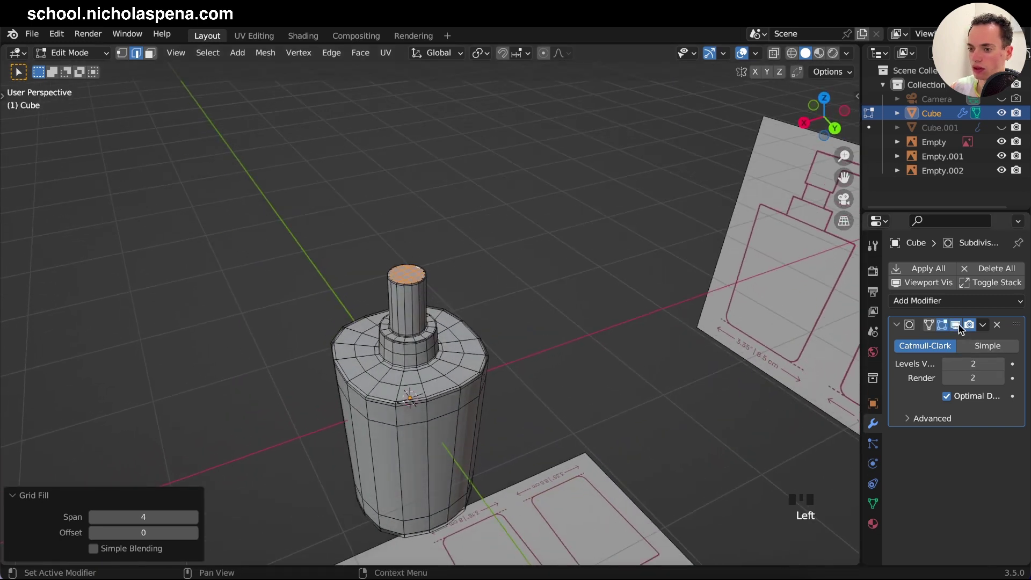
key(Tab)
super+scroll(637, 334, up, 3)
super+scroll(638, 334, up, 5)
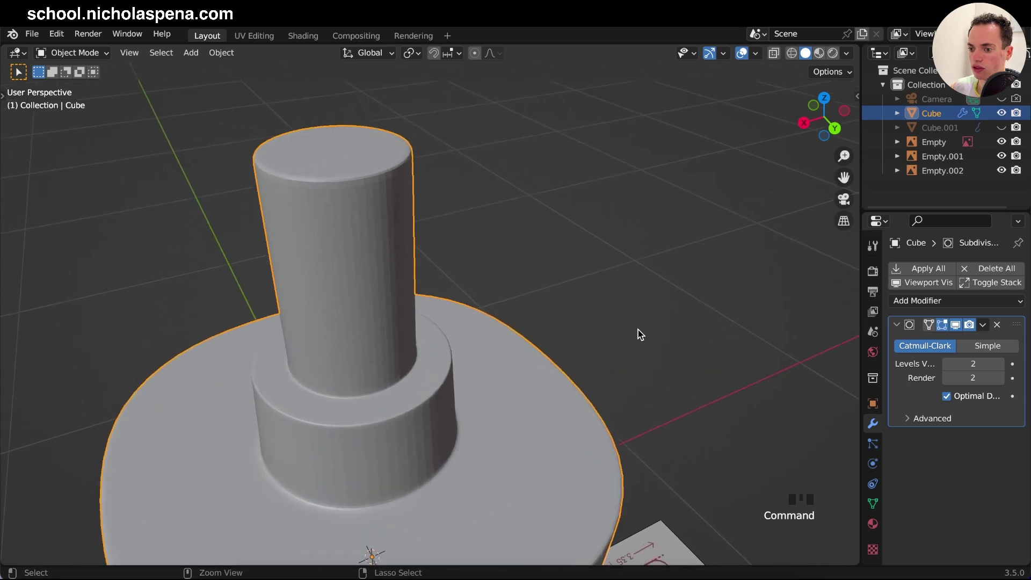
- Start editing the bottle's mesh and compare the collar's outline with the reference in front view and from above
scroll(638, 334, down, 8)
scroll(637, 330, up, 3)
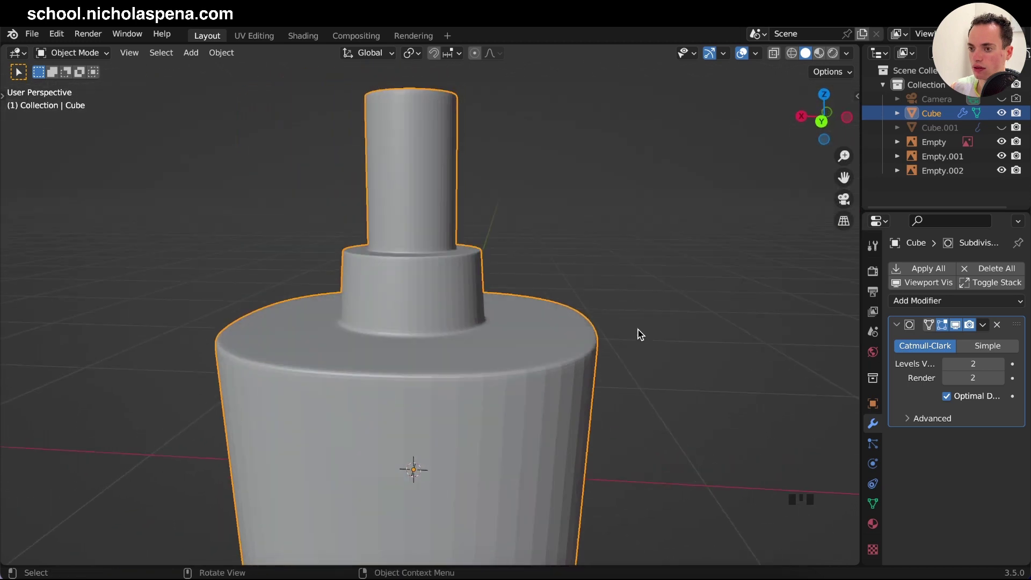
key(KP_1)
super+scroll(638, 329, down, 2)
key(Tab)
super+scroll(638, 330, up, 5)
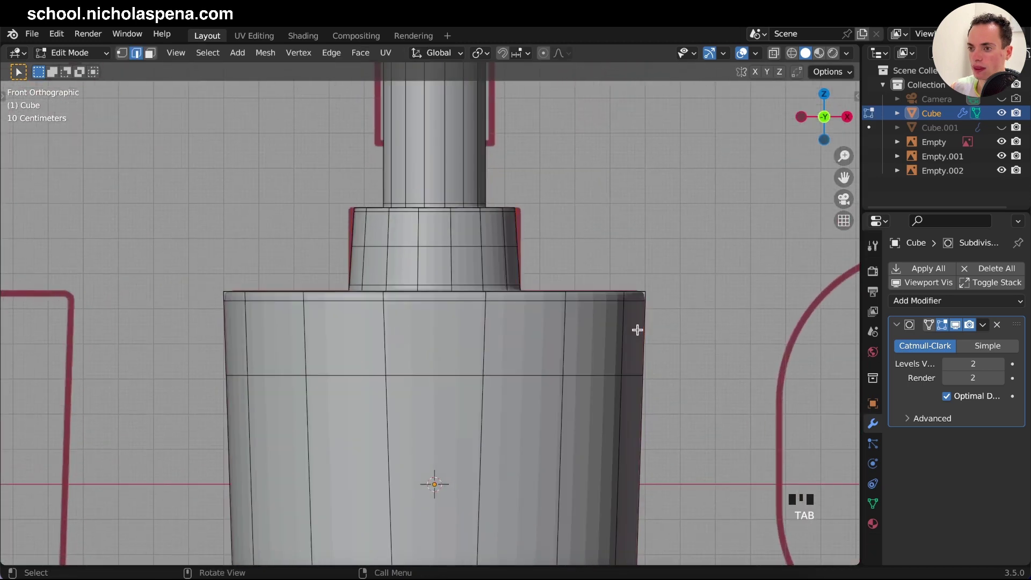
middle_drag(637, 330, 537, 281)
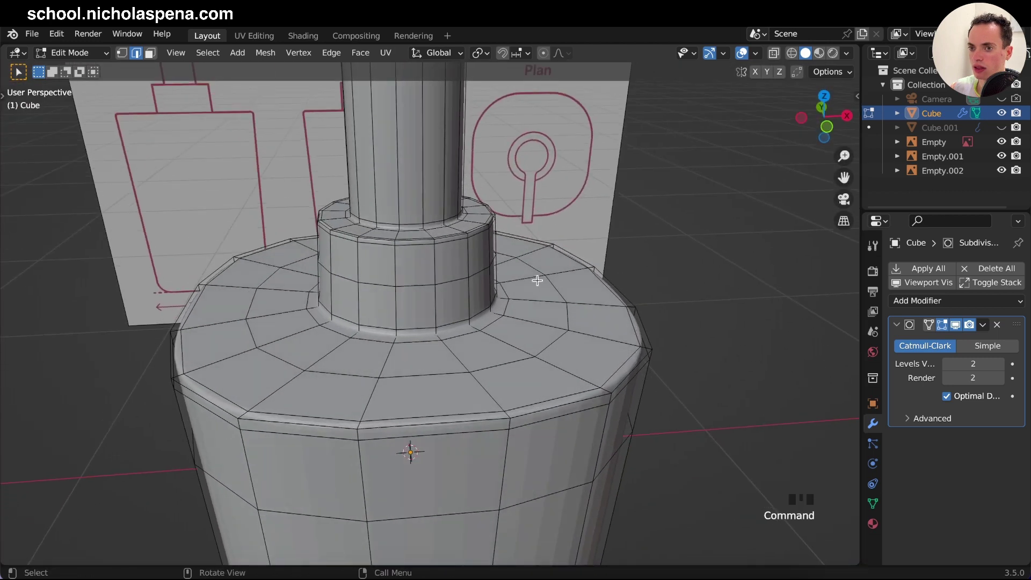
click(123, 54)
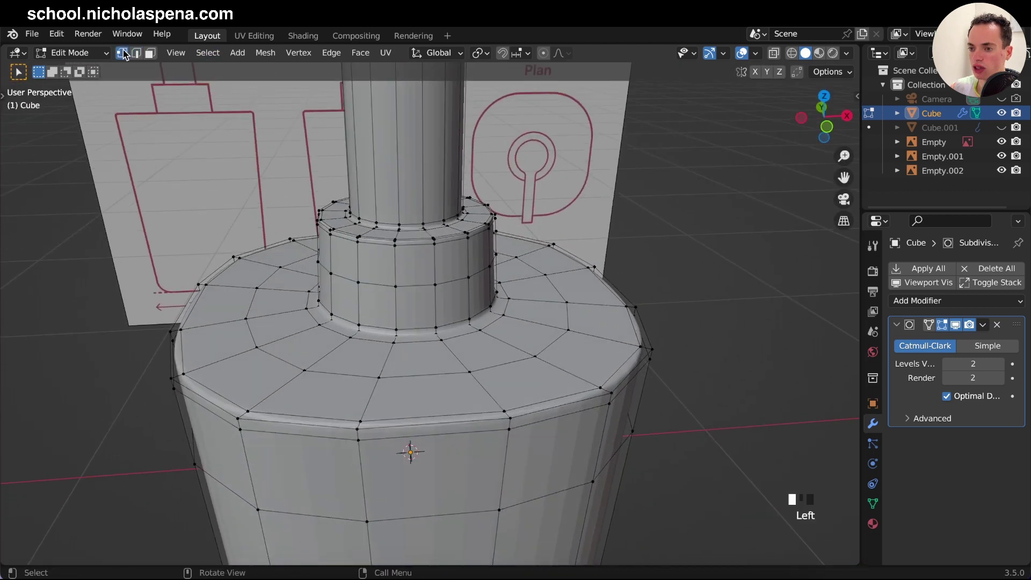
super+click(386, 245)
scroll(385, 244, up, 3)
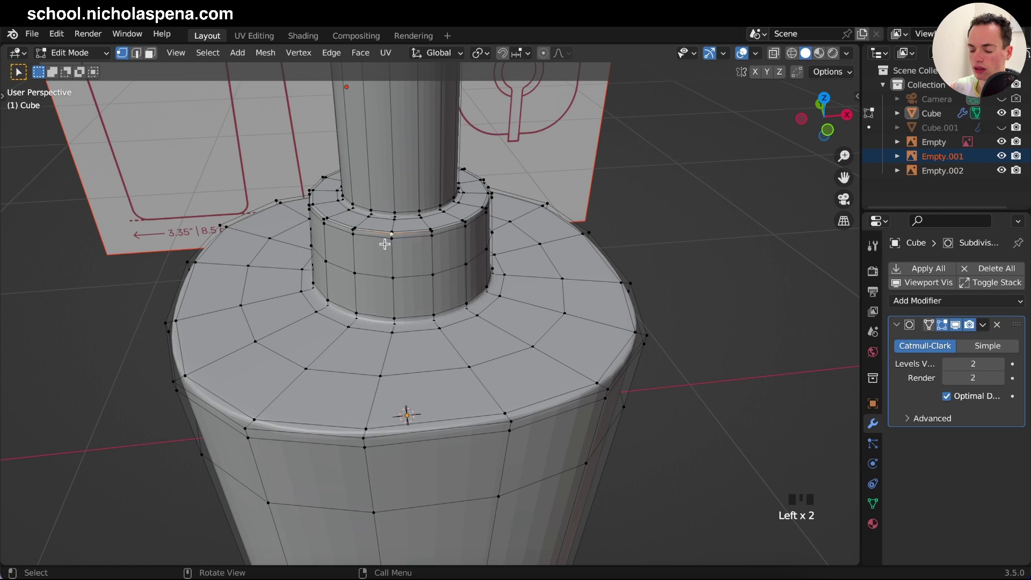
super+scroll(384, 244, up, 4)
scroll(384, 244, up, 2)
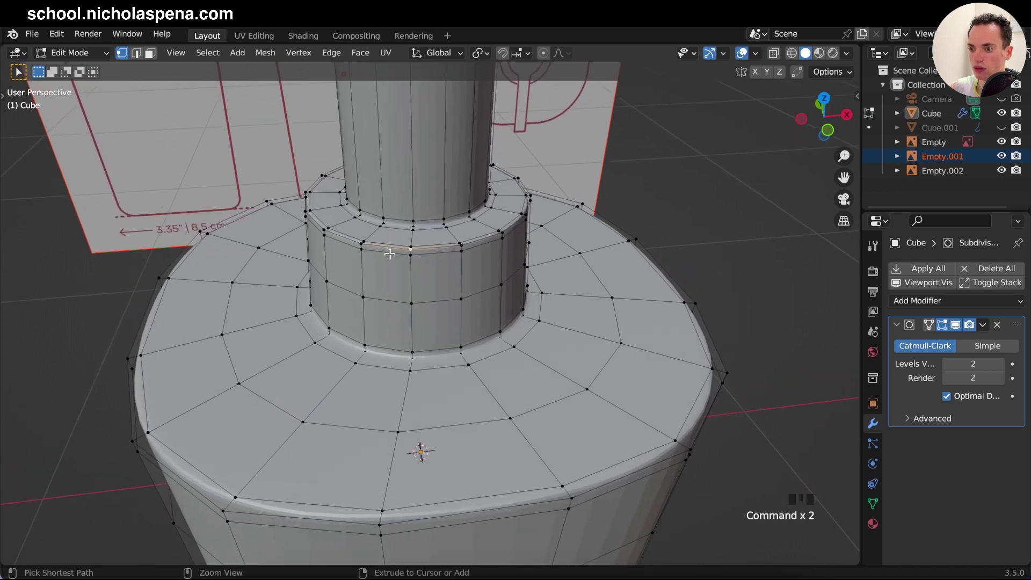
super+click(391, 256)
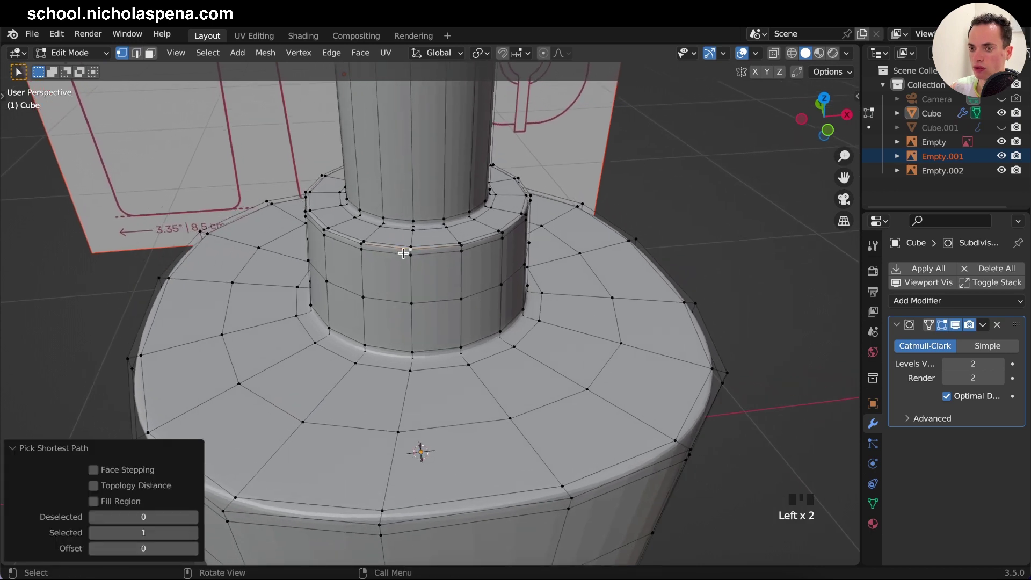
click(136, 52)
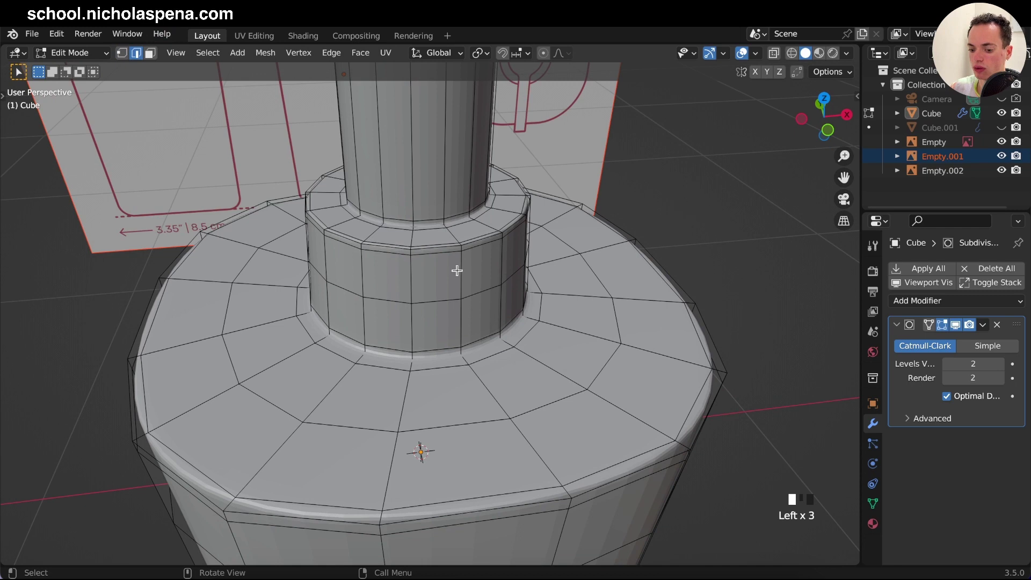
- Try to scale the edge loops around the collar's top rim horizontally, keeping their height, to match the reference outline
alt+click(437, 251)
alt+shift+click(436, 247)
alt+shift+click(433, 244)
key(KP_1)
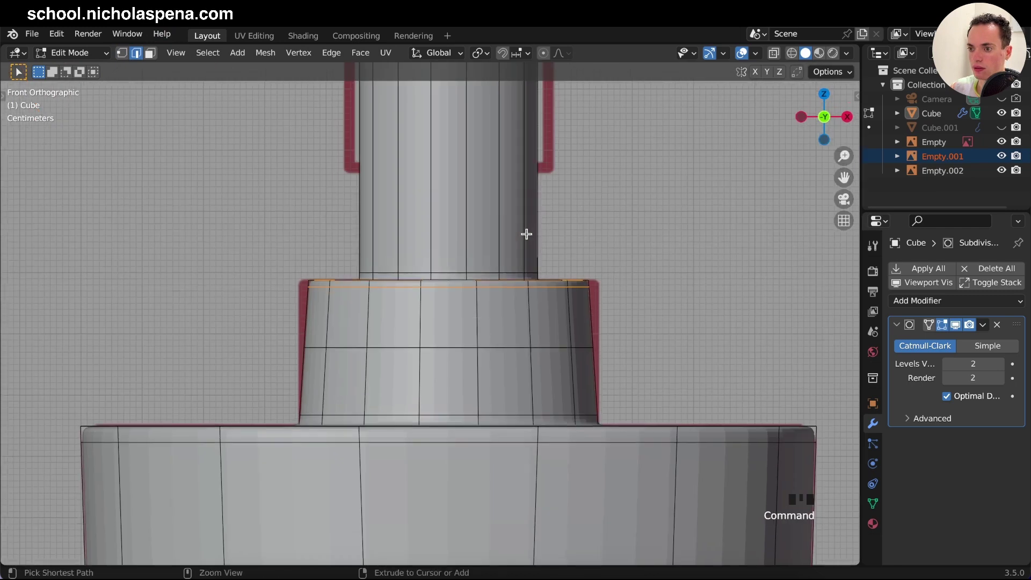
scroll(525, 233, up, 2)
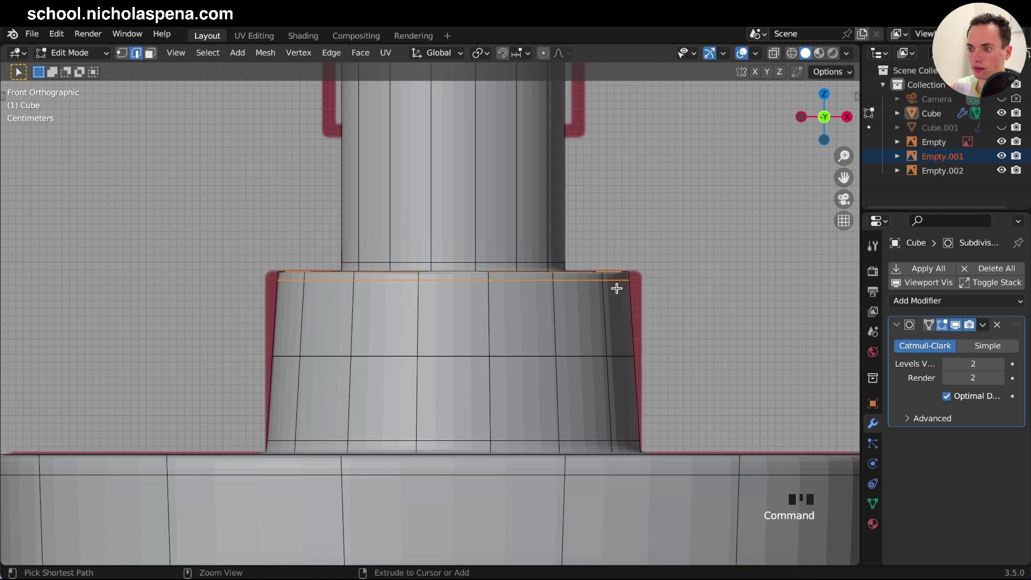
scroll(617, 288, up, 10)
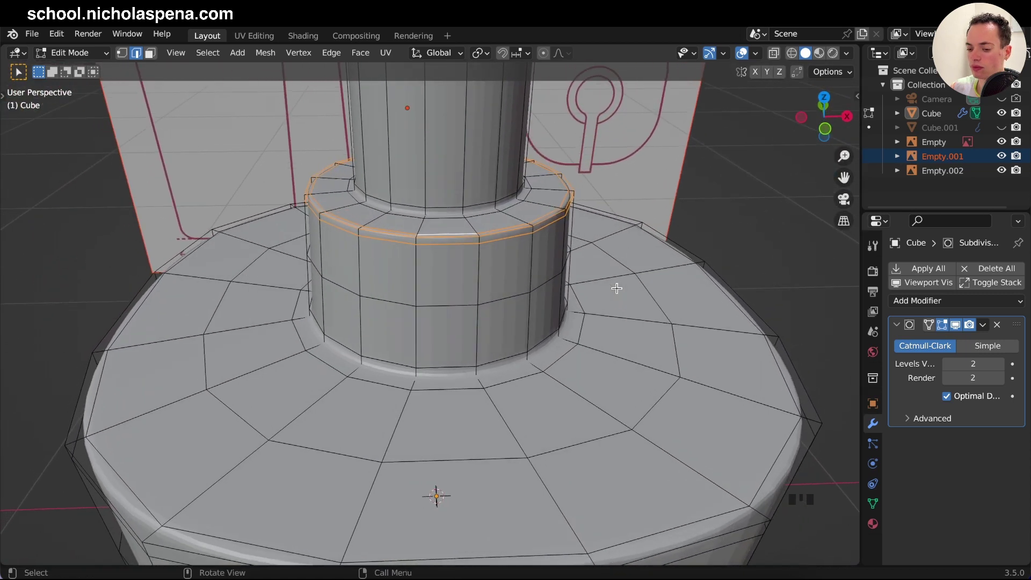
key(KP_1)
scroll(616, 288, up, 2)
key(s)
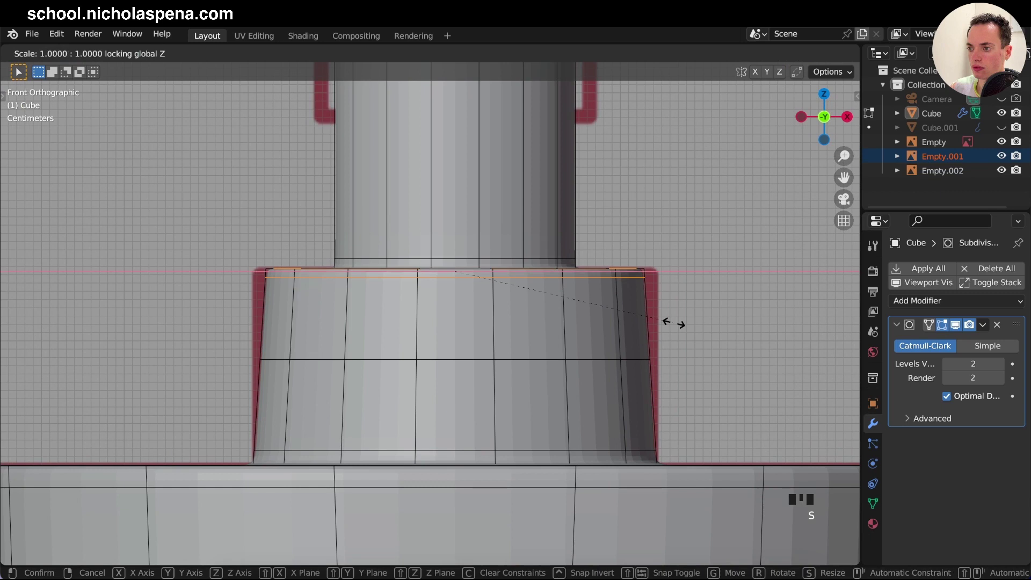
click(684, 322)
scroll(584, 329, down, 1)
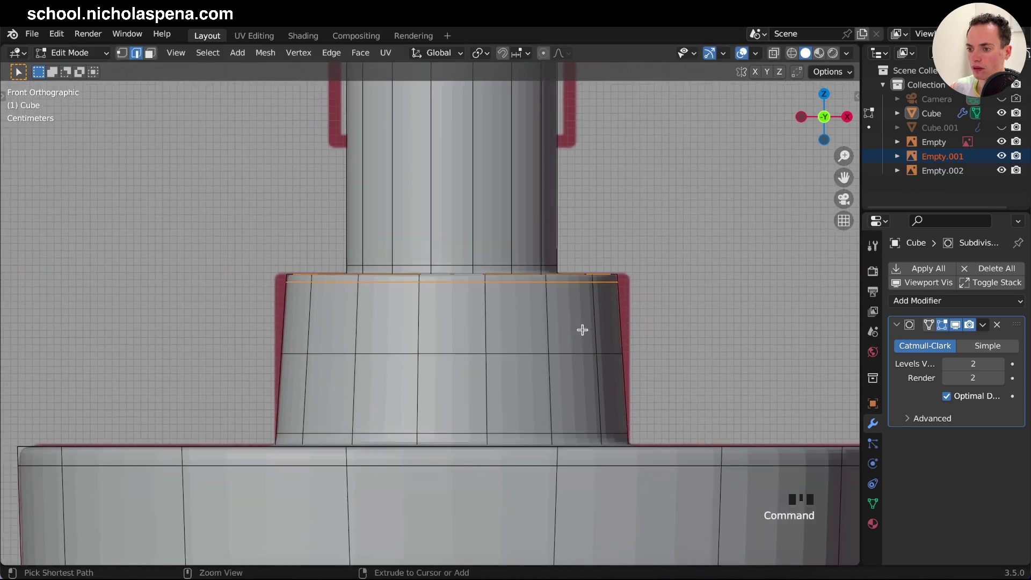
- Dissolve the collar's middle edge loop and the supporting edge loop just above its base
alt+click(513, 353)
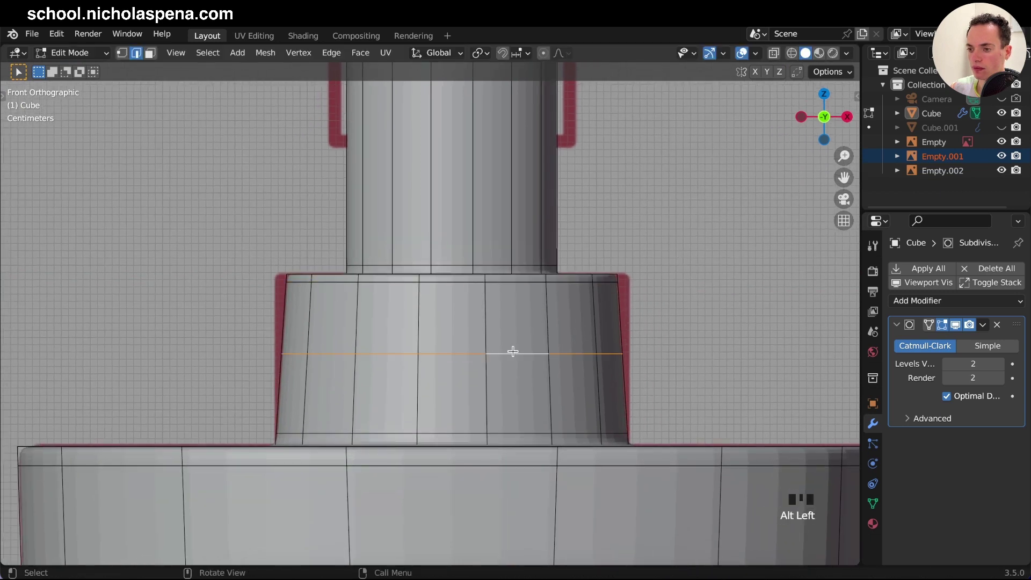
key(x)
click(466, 433)
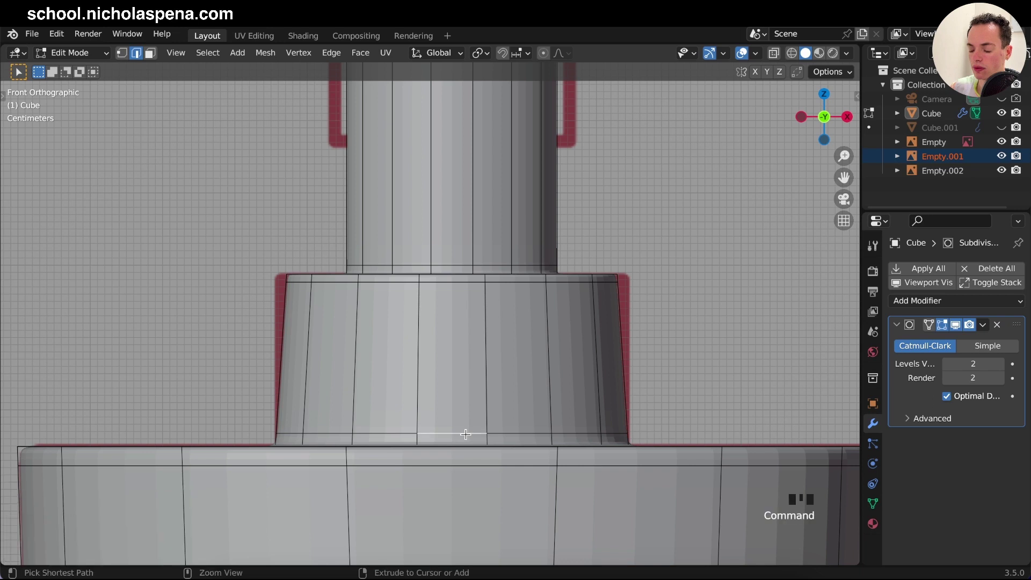
ctrl+click(465, 434)
key(x)
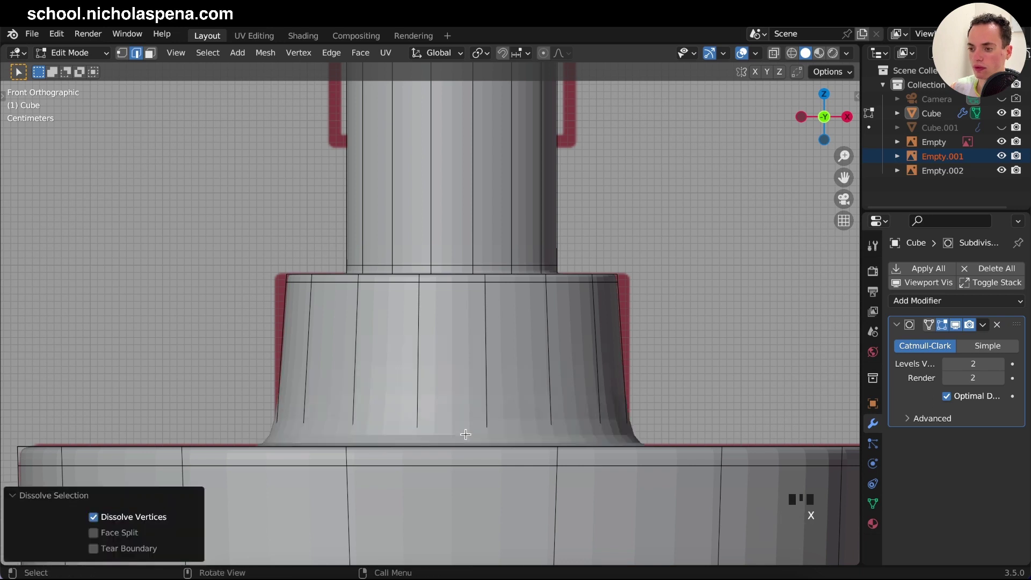
- Select the edge loops around the collar's top rim and scale them by 1.076 in X and Y to meet the reference outline
click(293, 284)
scroll(293, 284, up, 10)
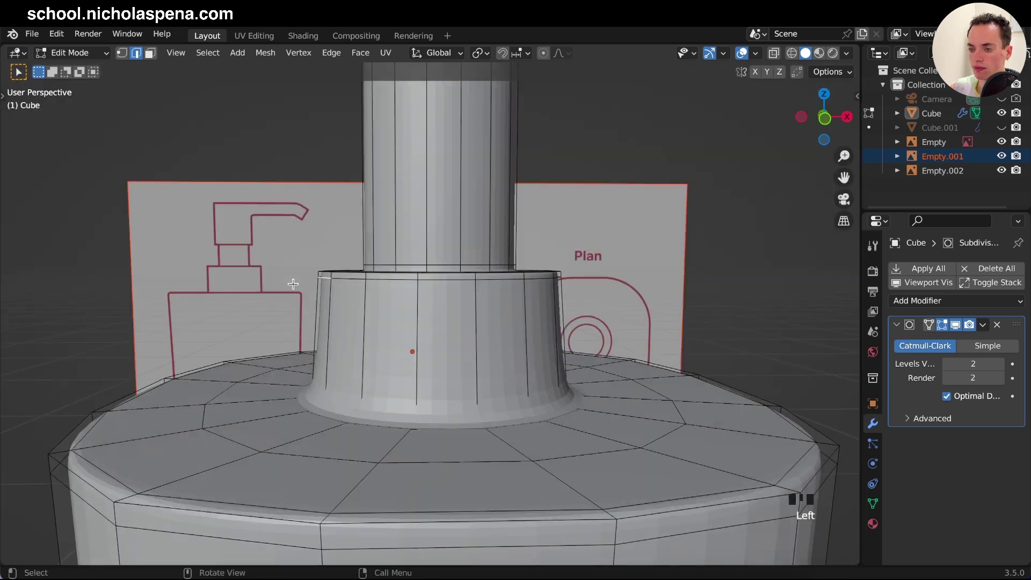
scroll(293, 284, down, 5)
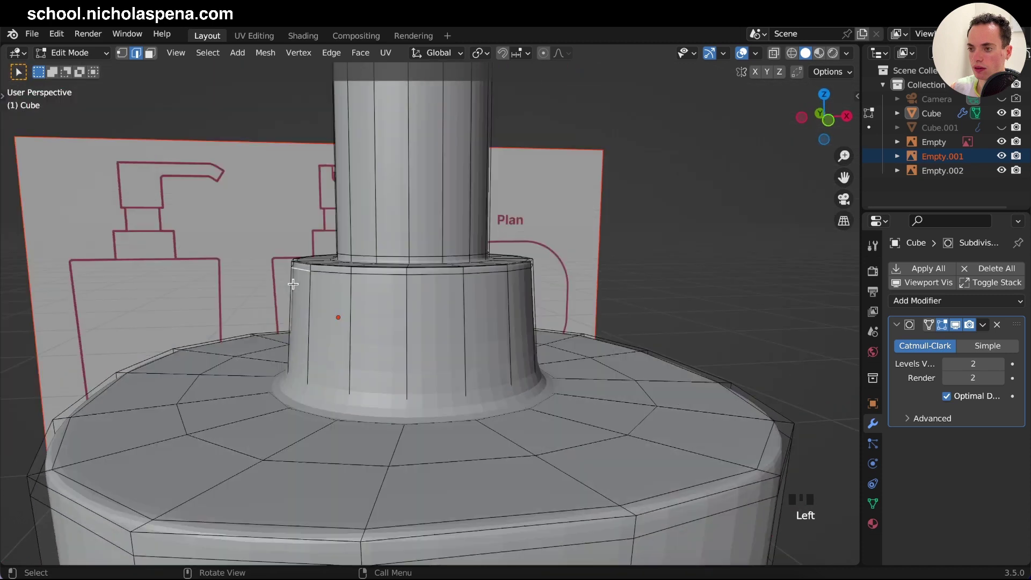
key(KP_1)
super+scroll(293, 284, up, 1)
super+scroll(293, 284, down, 3)
super+scroll(293, 284, up, 1)
scroll(292, 284, up, 8)
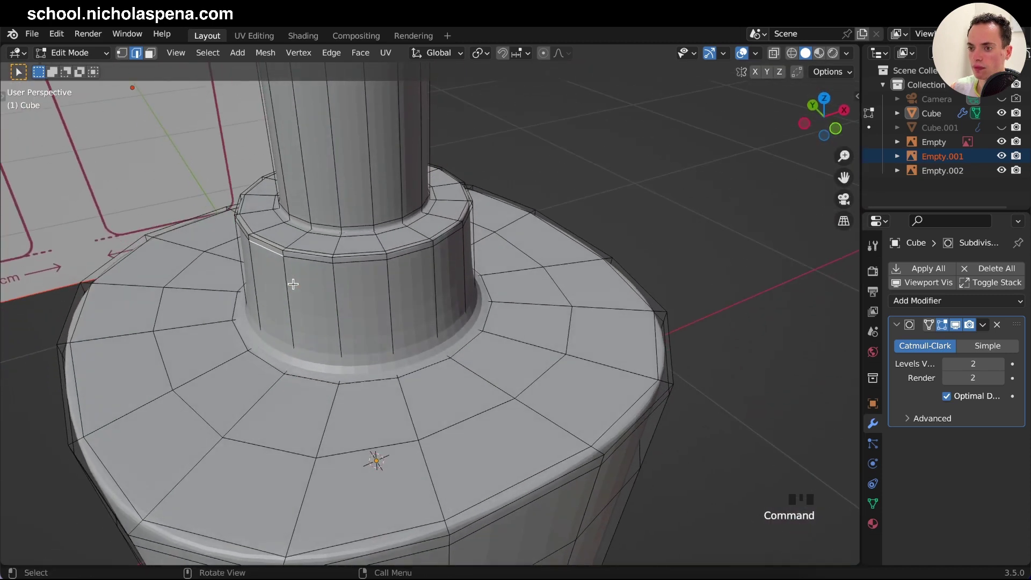
alt+click(338, 276)
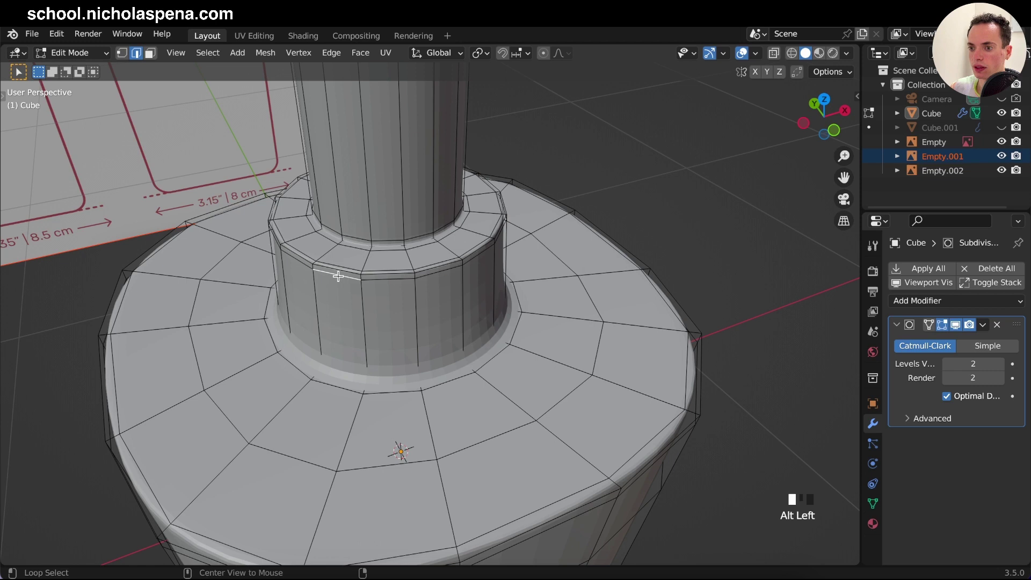
alt+shift+click(338, 267)
alt+shift+click(335, 266)
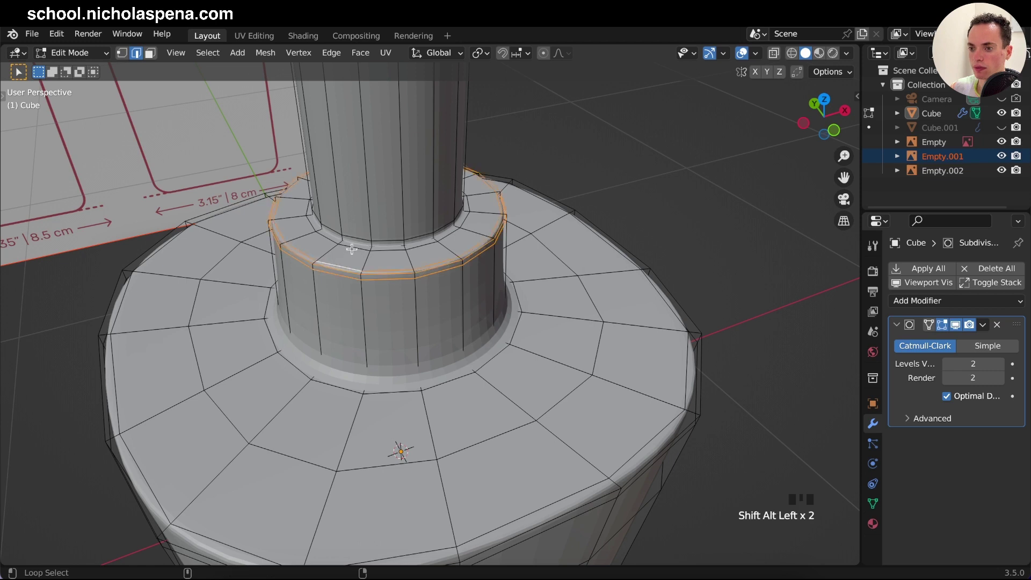
key(KP_1)
super+scroll(448, 260, up, 2)
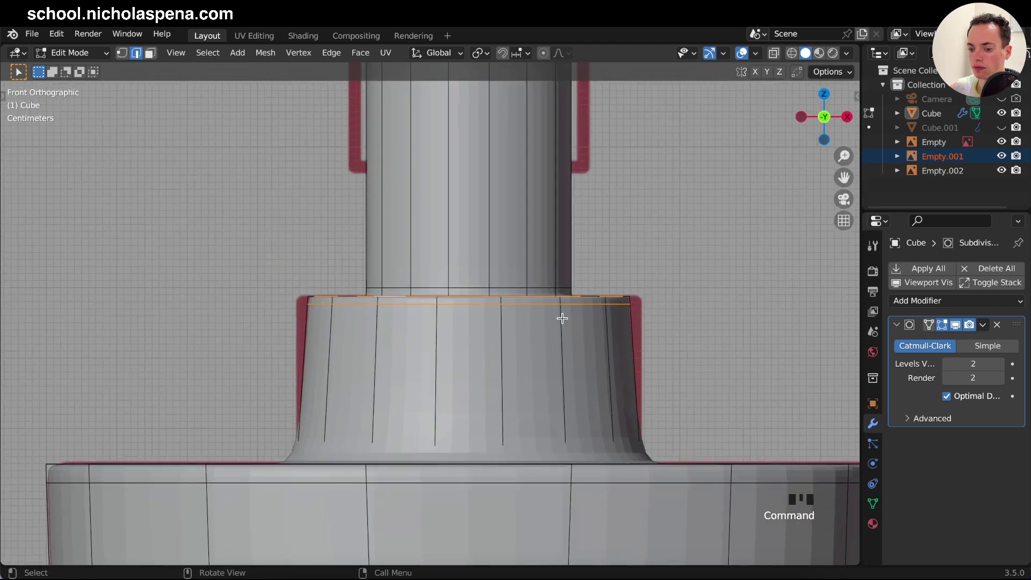
key(s)
key(shift+z)
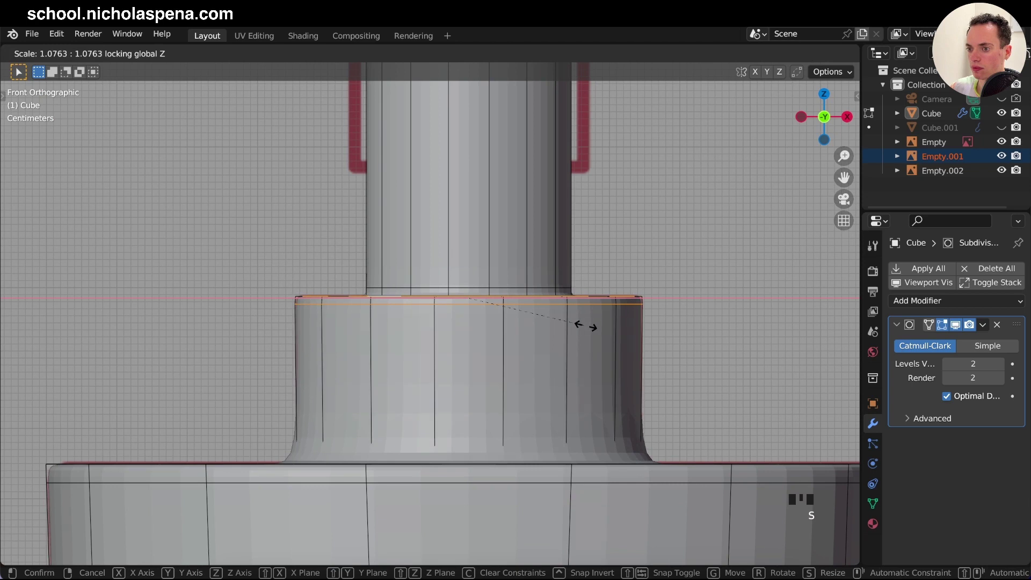
click(585, 326)
- Add a supporting edge loop near the collar's base with slide factor 0.837 and a second, centered loop around its side wall
shift+scroll(585, 325, right, 3)
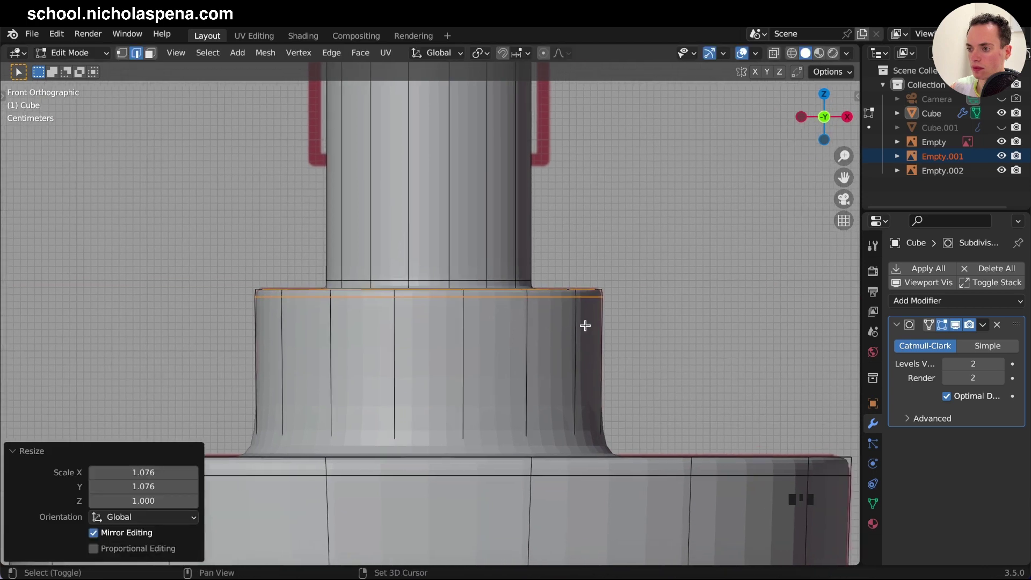
scroll(454, 349, up, 3)
scroll(454, 349, up, 5)
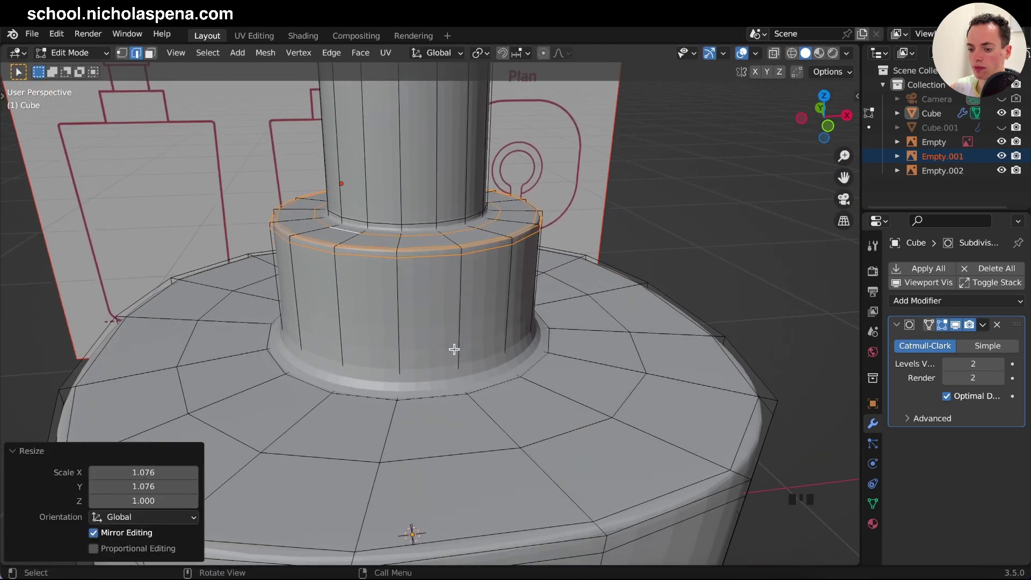
key(ctrl+r)
click(453, 349)
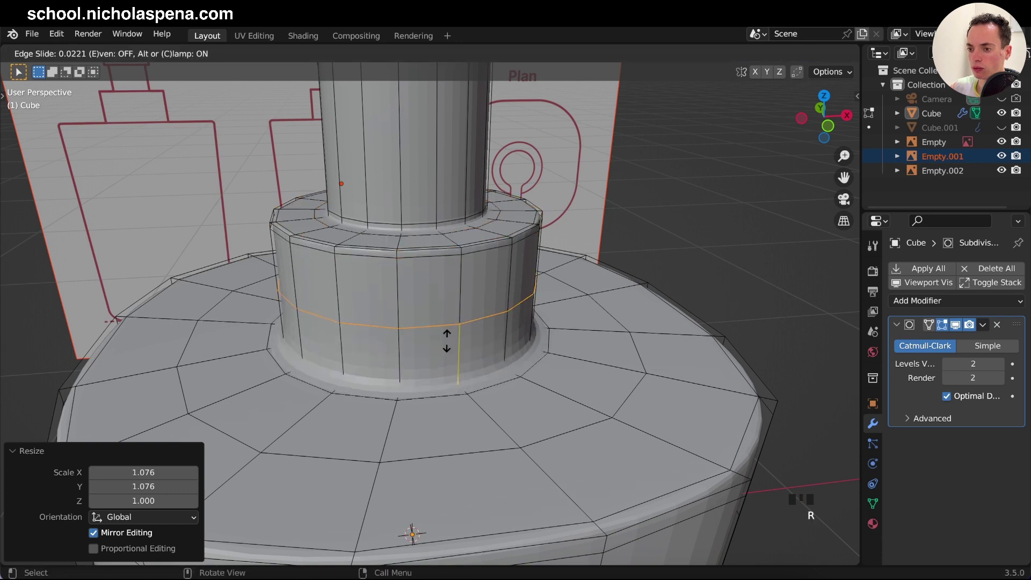
click(452, 393)
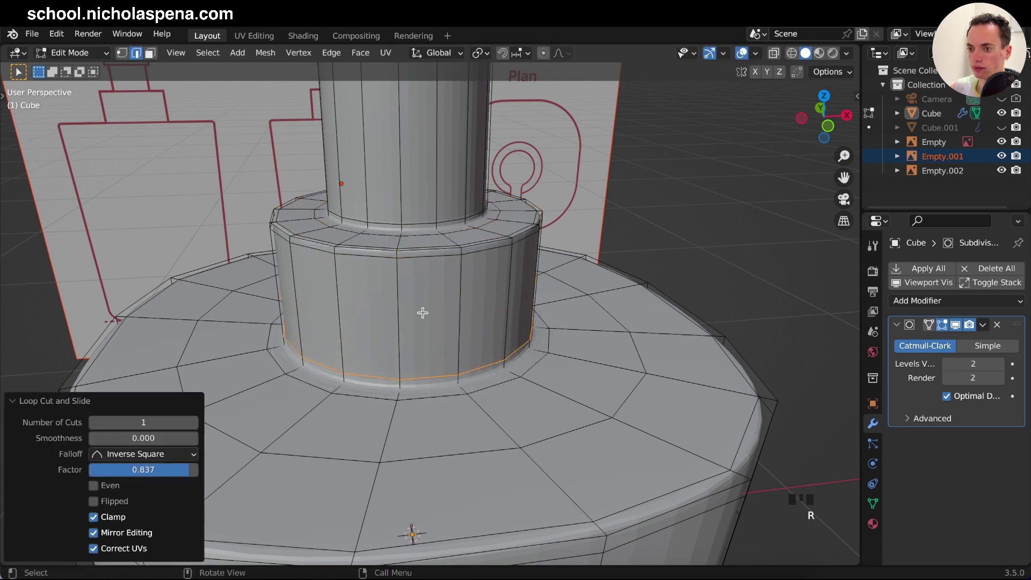
key(ctrl+r)
click(423, 311)
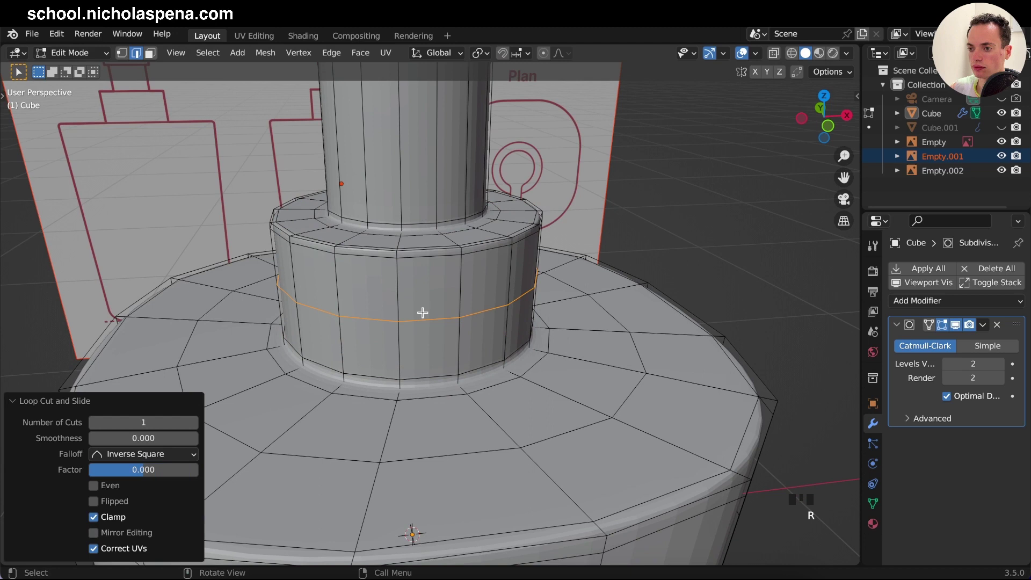
right_click(423, 311)
- Leave mesh editing and inspect the smoothed collar, stem and bottle body down to the base
key(Tab)
mouse_move(423, 318)
middle_down()
mouse_move(375, 318)
mouse_move(423, 317)
middle_up()
super+scroll(423, 318, down, 5)
shift+scroll(423, 317, right, 8)
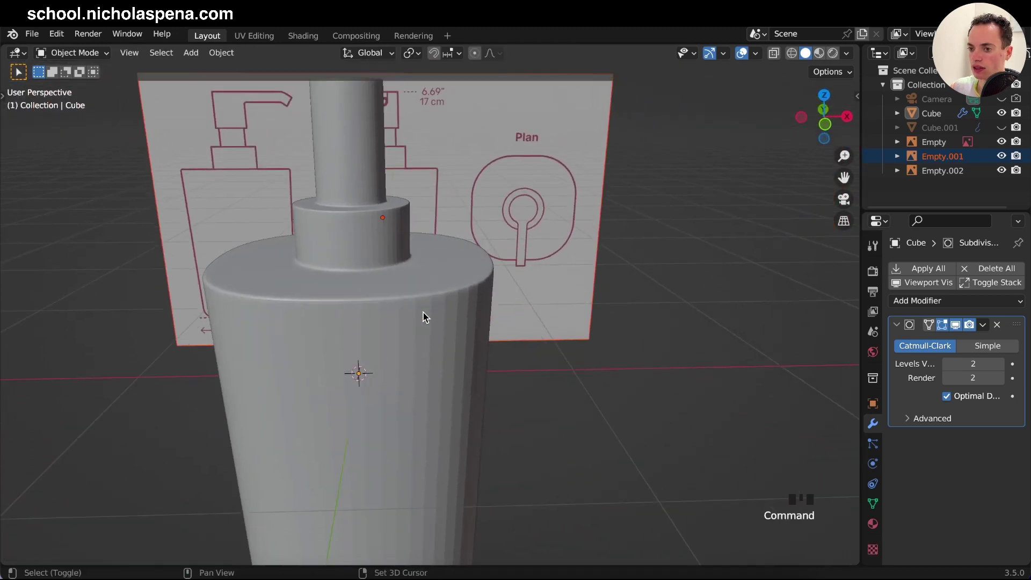
scroll(423, 318, left, 5)
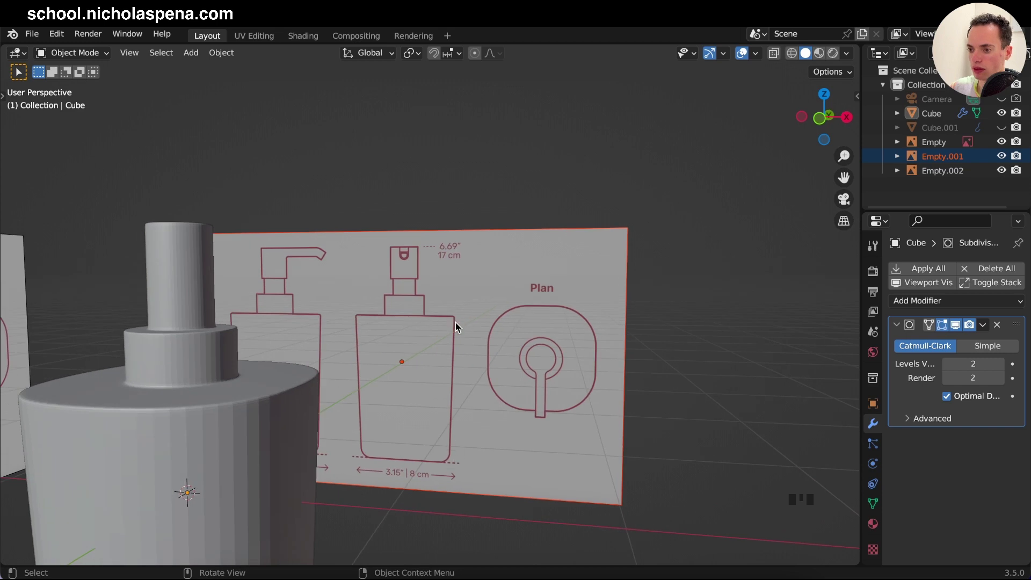
shift+scroll(436, 379, down, 10)
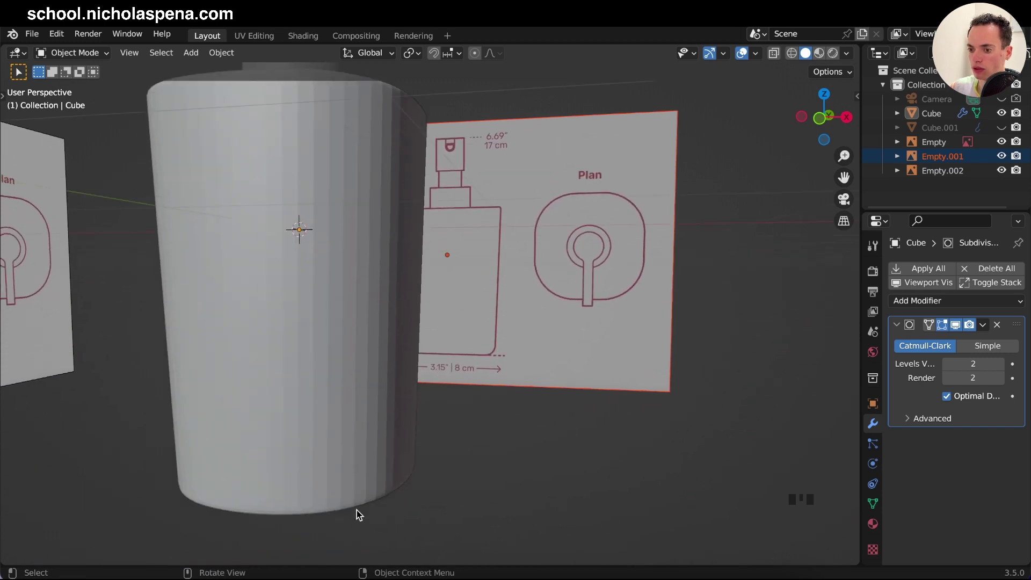
- Reopen the bottle's mesh for editing and slide the supporting edge loop near its bottom upward by a factor of 0.730
key(Tab)
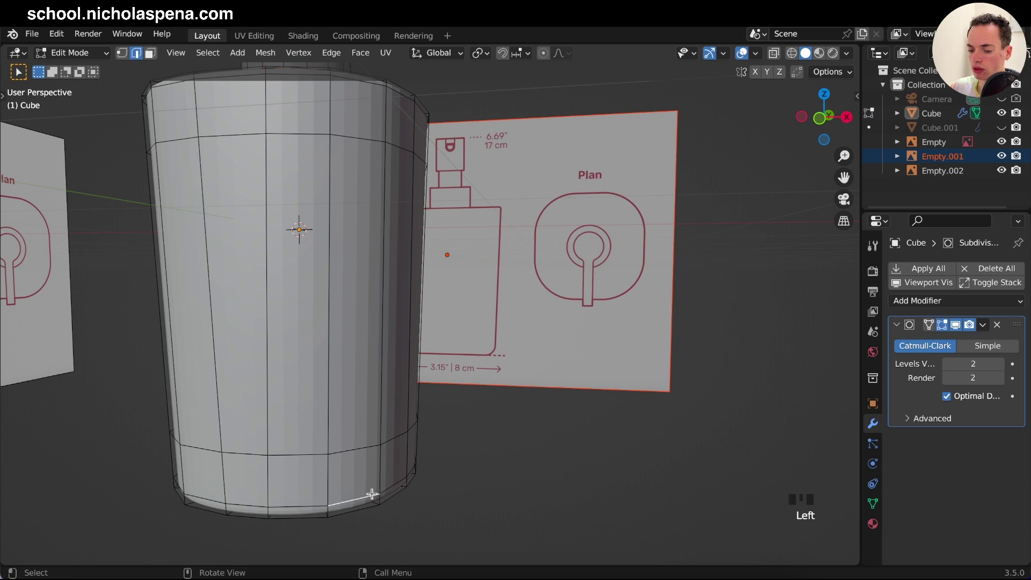
key(KP_1)
ctrl+scroll(372, 493, up, 3)
shift+scroll(371, 494, down, 10)
shift+scroll(372, 494, up, 1)
alt+click(516, 385)
key(g)
key(g)
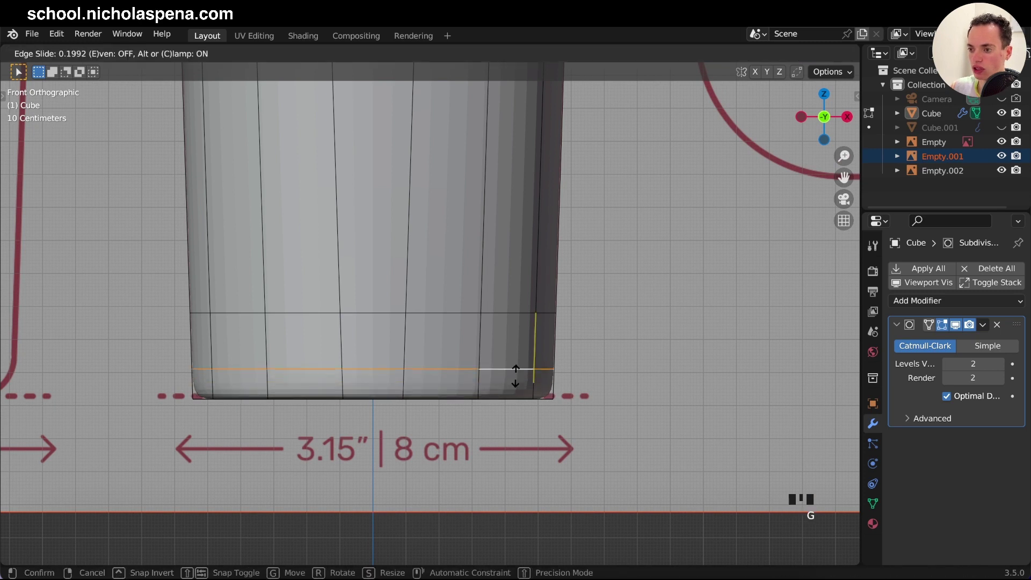
click(518, 353)
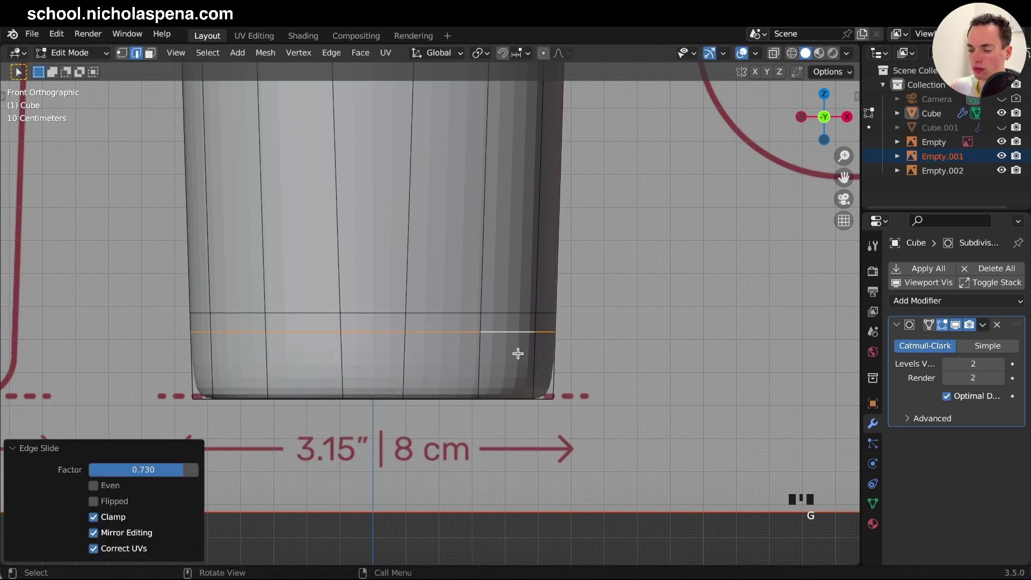
- Slide the upper of the two edge loops near the bottle's bottom upward by a factor of 0.239
click(505, 311)
alt+click(506, 312)
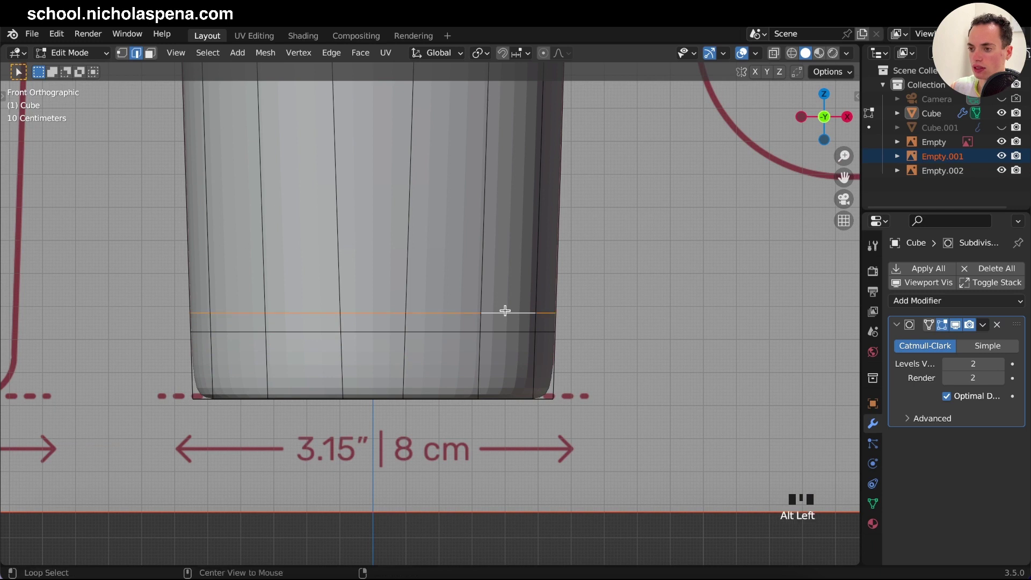
key(g)
key(g)
click(510, 260)
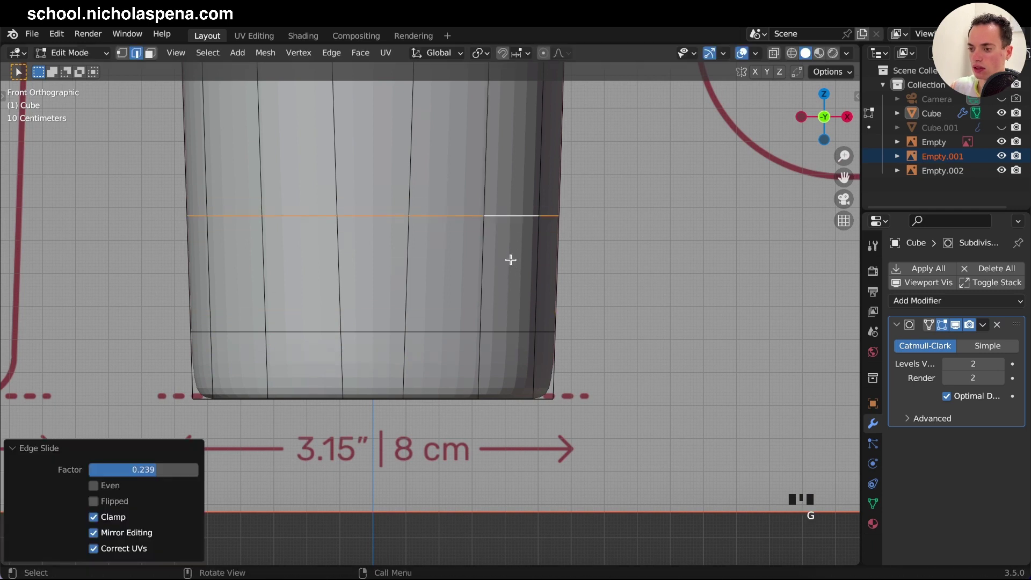
- Select the inner faces of the bottle's underside, scale them inward in X and Y by about 0.9, and check the smoothed front outline
middle_drag(460, 453, 460, 453)
shift+middle_drag(423, 394, 430, 389)
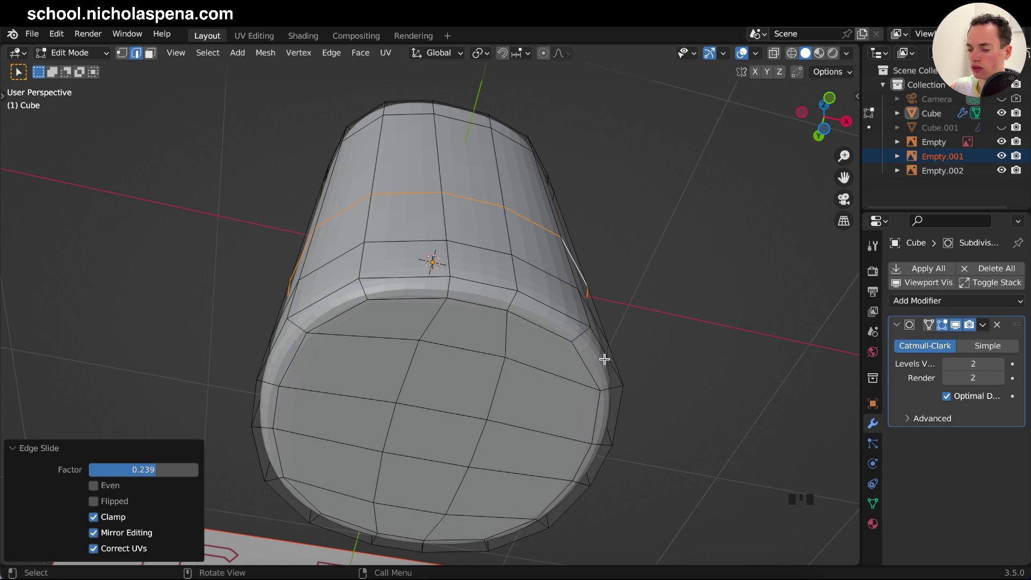
click(823, 129)
shift+middle_drag(822, 133, 822, 61)
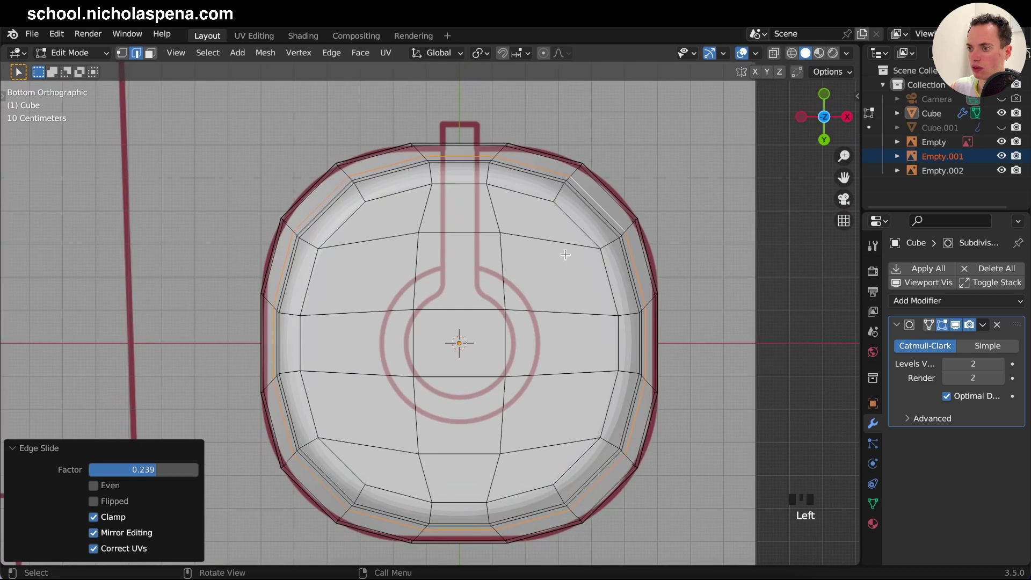
super+scroll(550, 268, down, 3)
super+scroll(556, 261, up, 2)
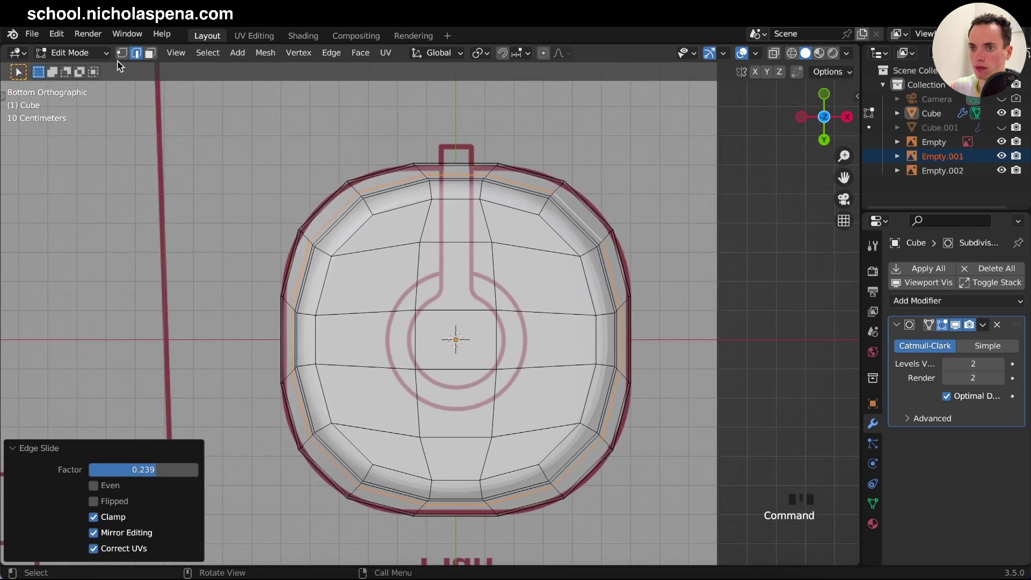
click(150, 53)
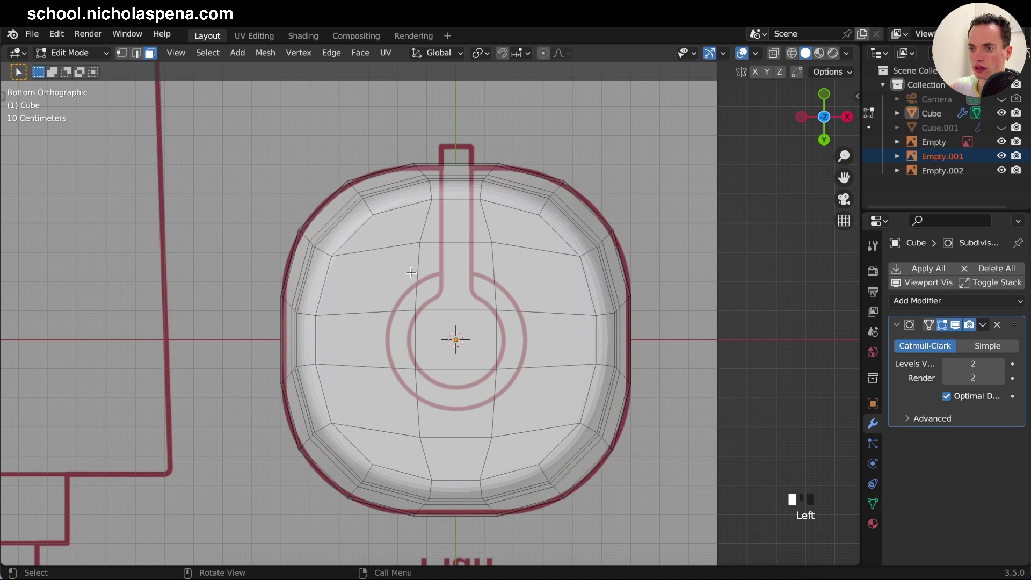
scroll(411, 273, up, 5)
drag(373, 245, 524, 465)
key(s)
key(shift+z)
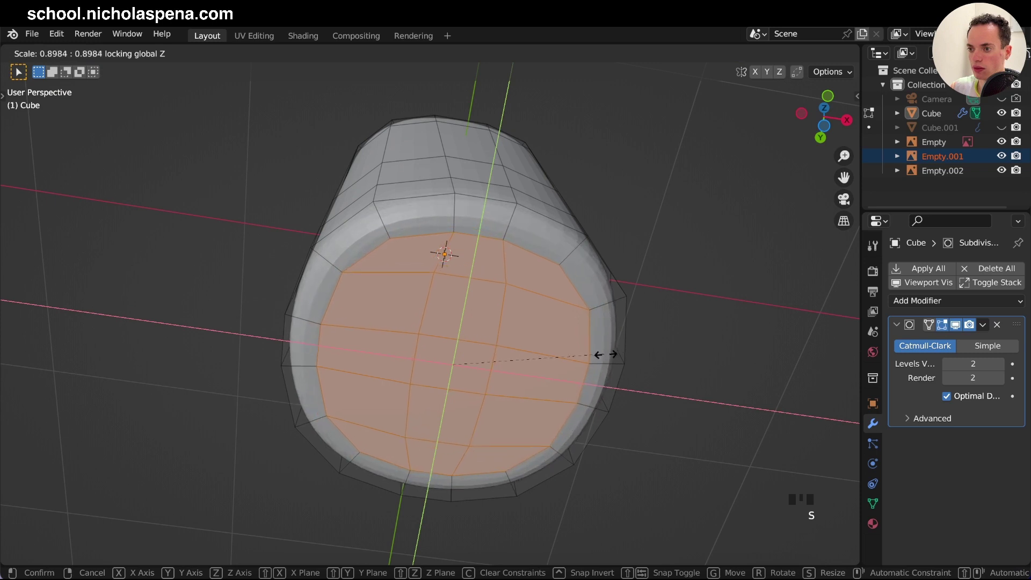
click(602, 355)
key(Tab)
key(KP_1)
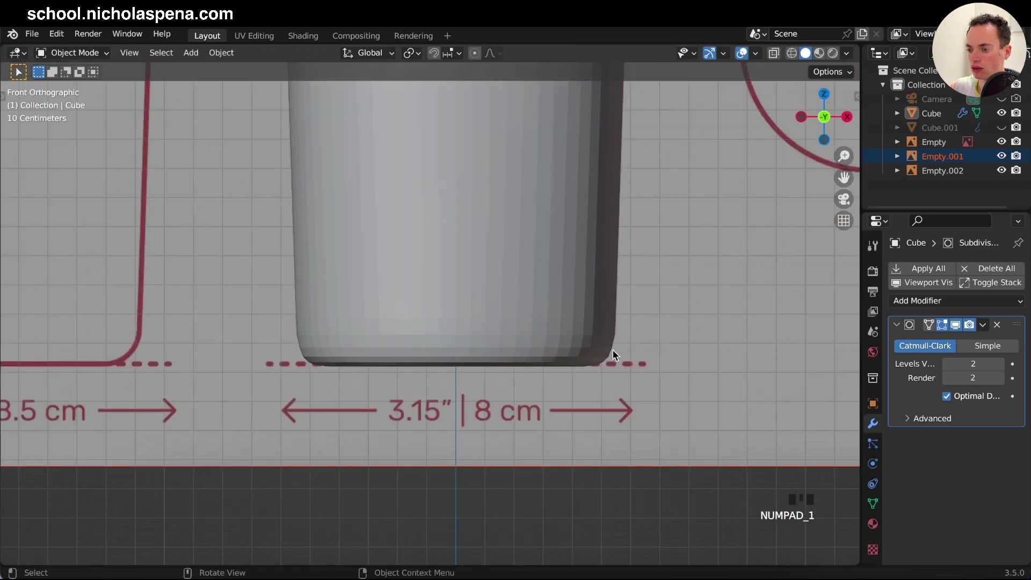
- Scale the selected underside faces inward again by 0.913 in X and Y
key(Tab)
middle_drag(614, 341, 614, 340)
key(s)
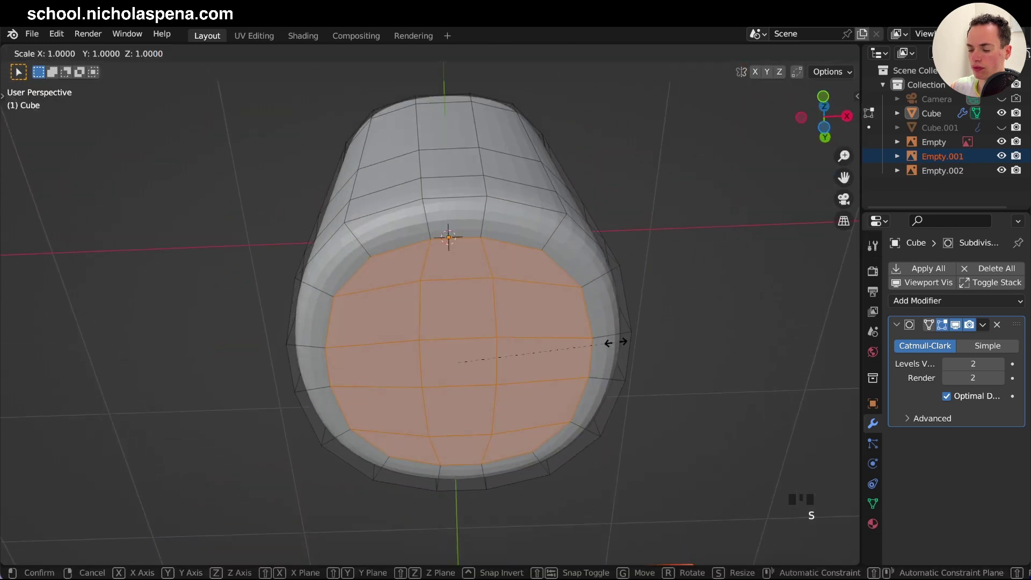
click(601, 345)
key(KP_1)
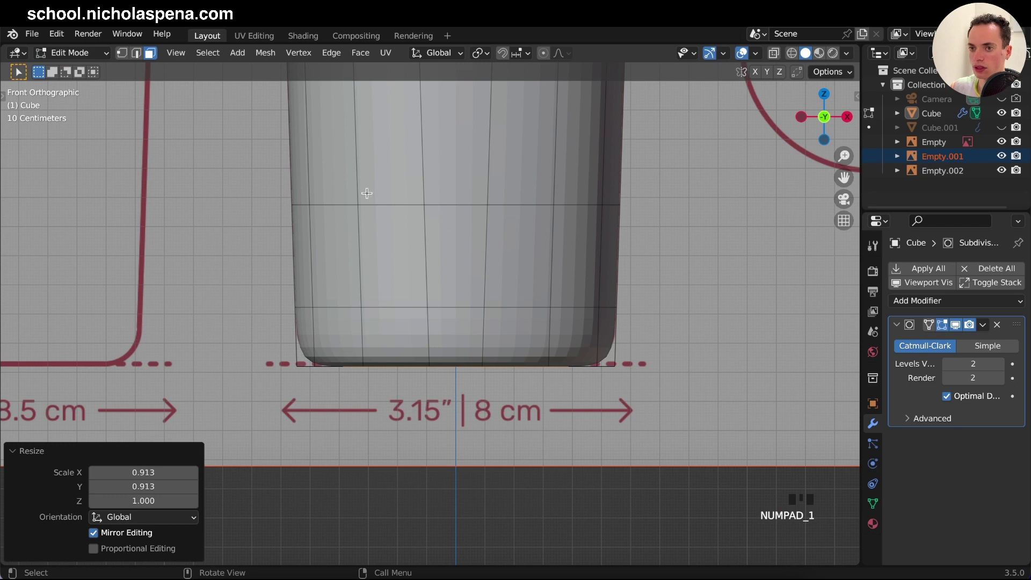
- Edge-slide the lowest loop on the bottle's side wall to tune the bottom corner's rounding against the reference, and save the file
click(137, 53)
alt+click(461, 306)
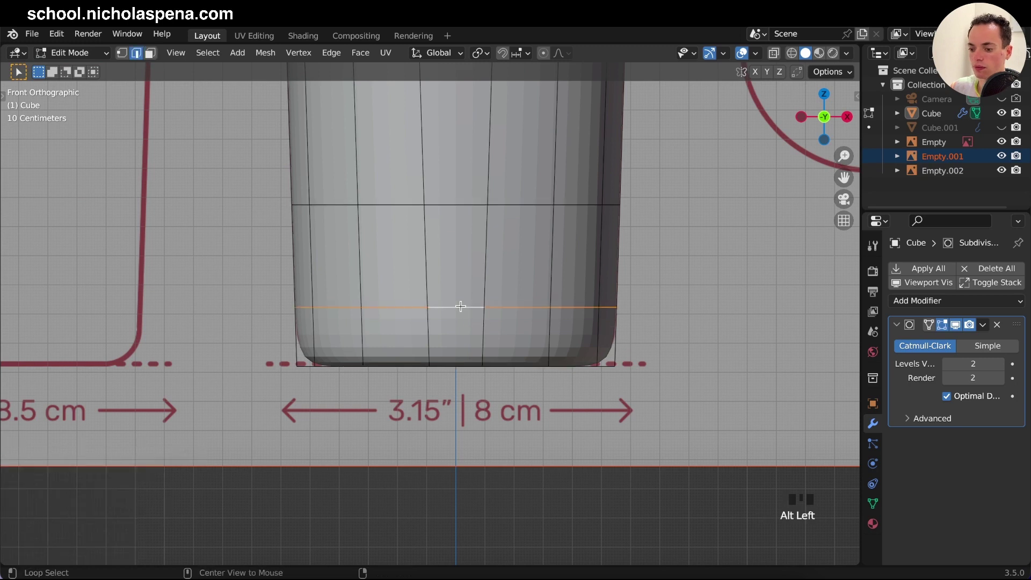
key(g)
key(g)
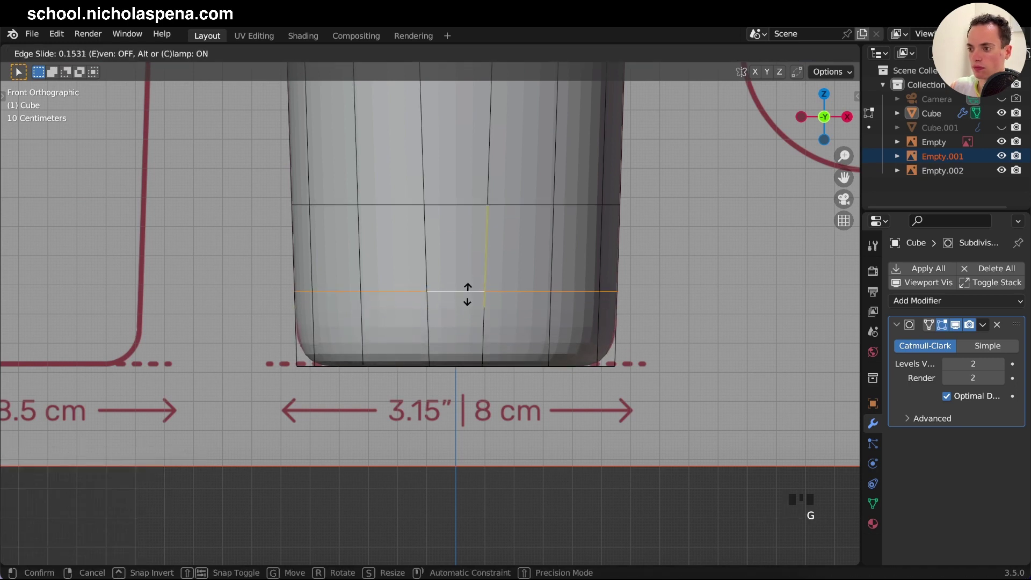
click(470, 323)
key(super+s)
- Leave mesh editing and apply Shade Smooth to the bottle
scroll(472, 324, down, 4)
click(607, 321)
scroll(607, 321, up, 5)
key(Tab)
shift+scroll(606, 321, up, 5)
right_click(465, 297)
click(528, 280)
right_click(471, 305)
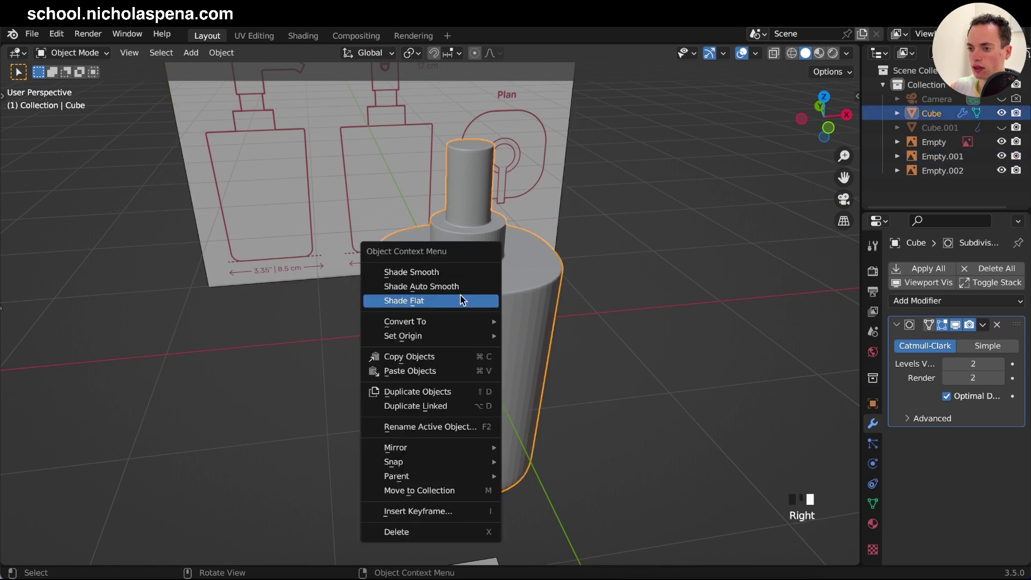
click(428, 269)
- Unhide the pump head object Cube.001 and clear the selection
shift+middle_drag(545, 271, 546, 275)
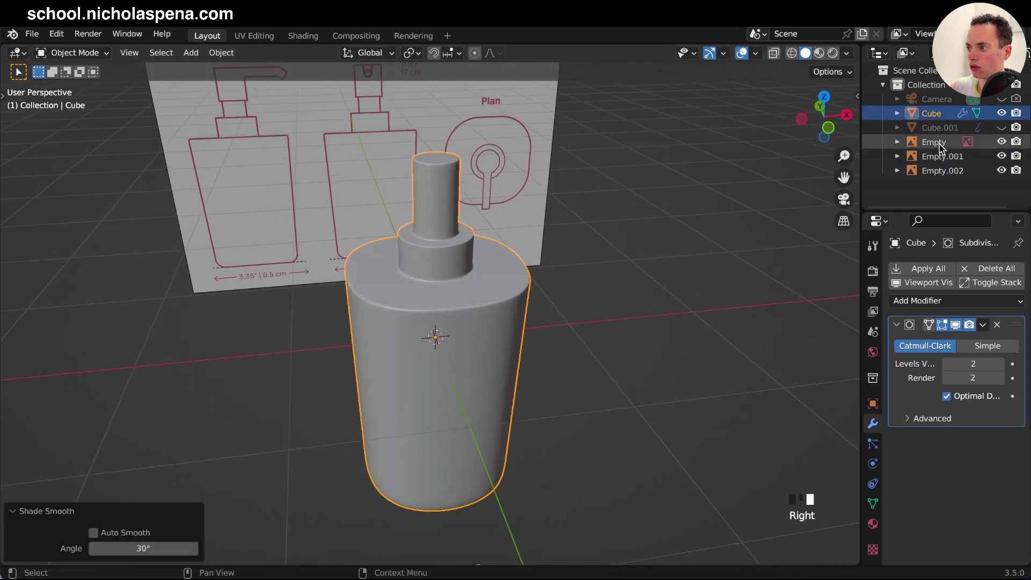
click(1001, 127)
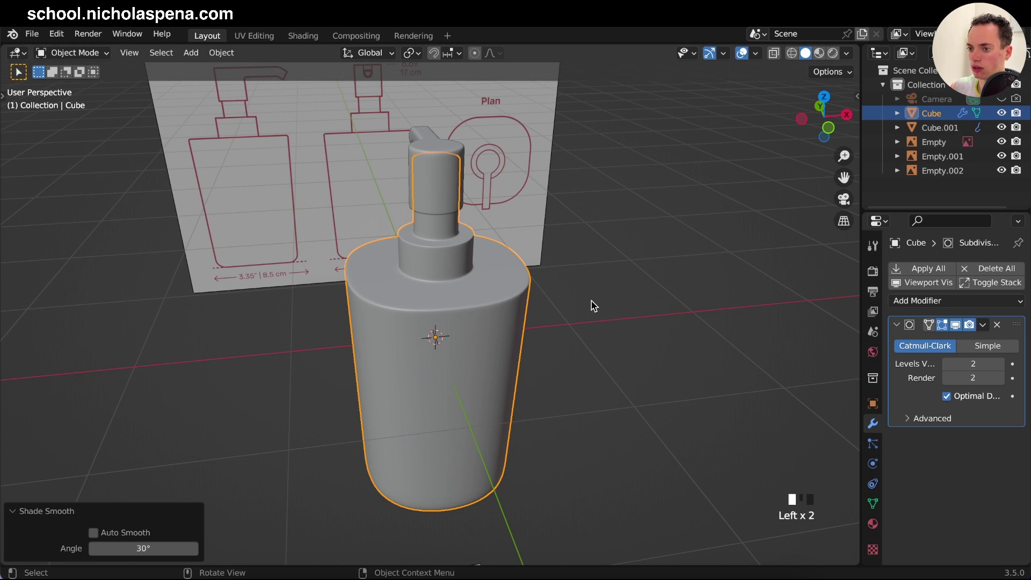
click(591, 301)
- Reopen the bottle's mesh and slide the inner edge loop on the collar's top face toward the stem with factor -0.188
scroll(592, 302, left, 15)
ctrl+scroll(591, 302, up, 5)
shift+scroll(592, 302, up, 5)
key(Tab)
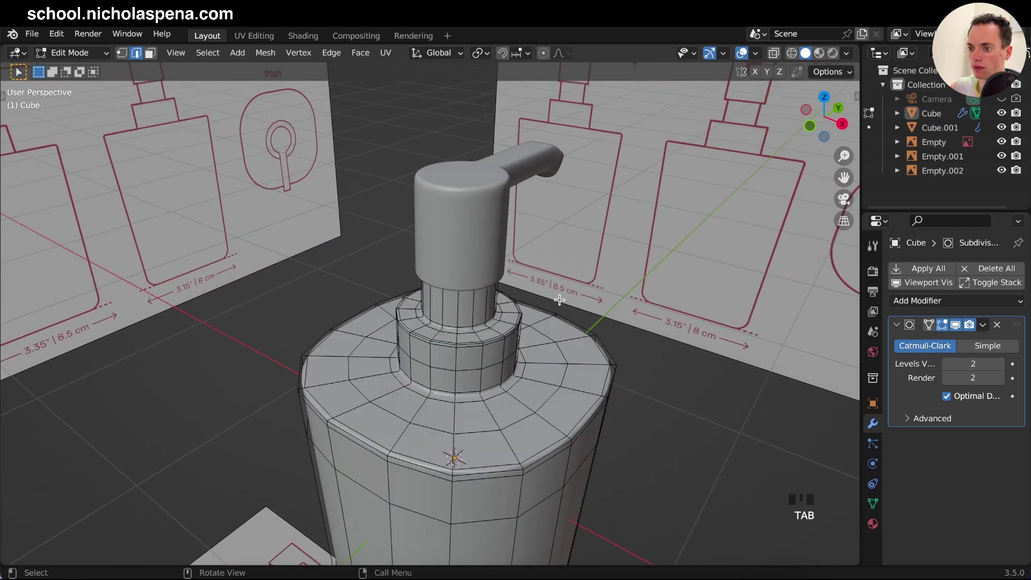
ctrl+scroll(479, 329, up, 6)
alt+click(509, 390)
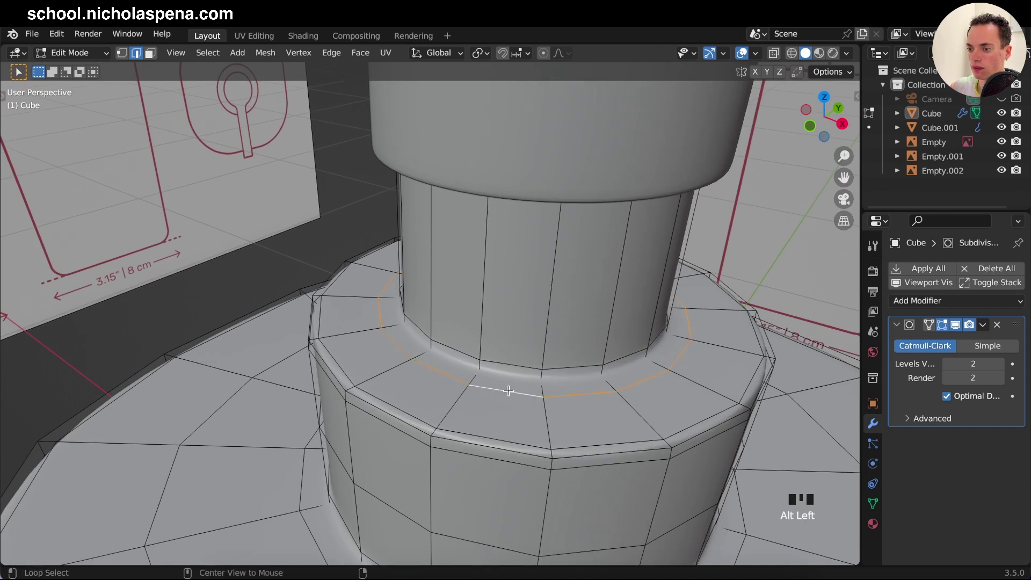
key(g)
key(g)
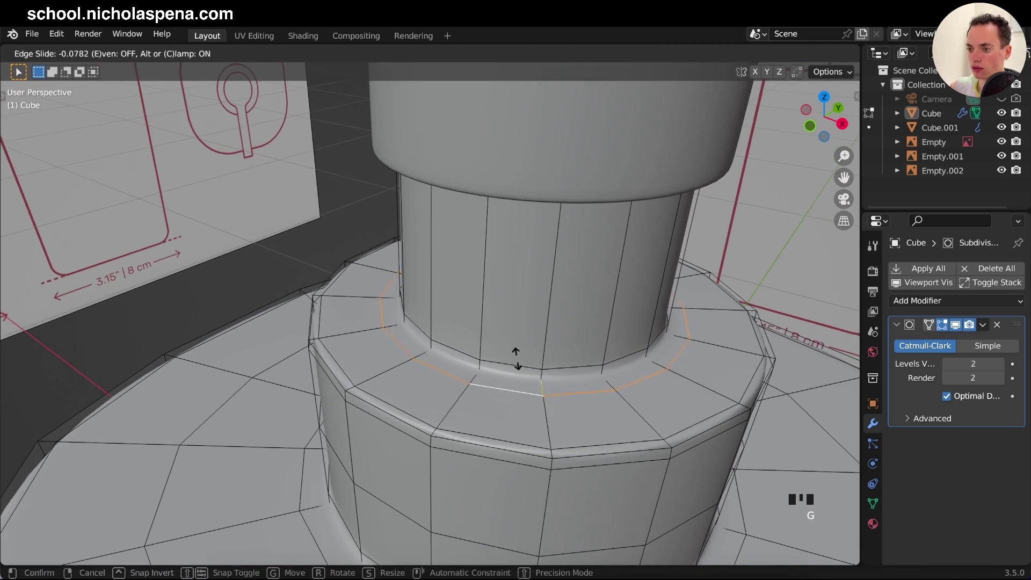
click(519, 320)
super+scroll(519, 320, down, 10)
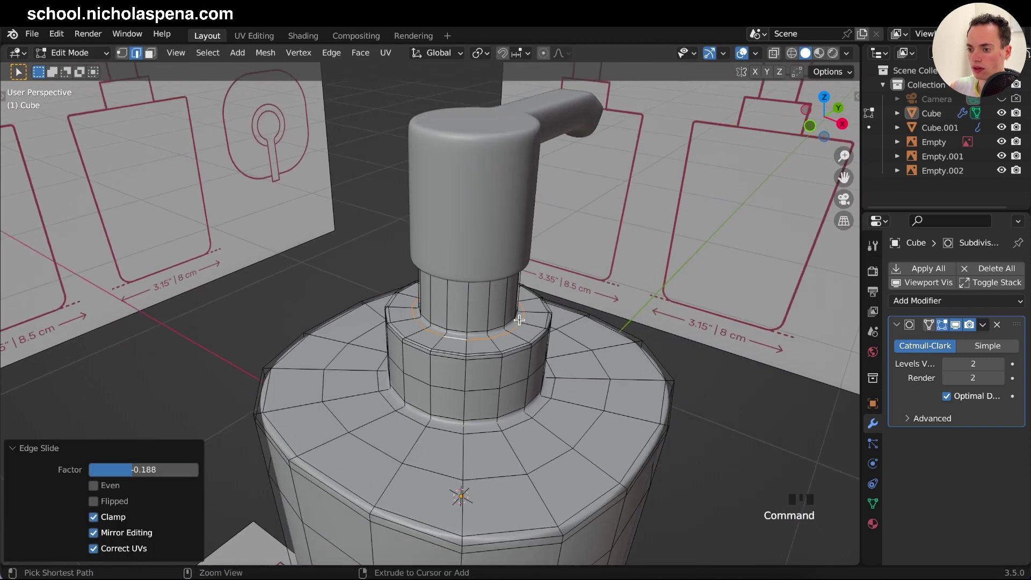
- Leave mesh editing and inspect the complete smoothed dispenser from several sides
key(Tab)
scroll(520, 320, right, 10)
scroll(520, 320, left, 5)
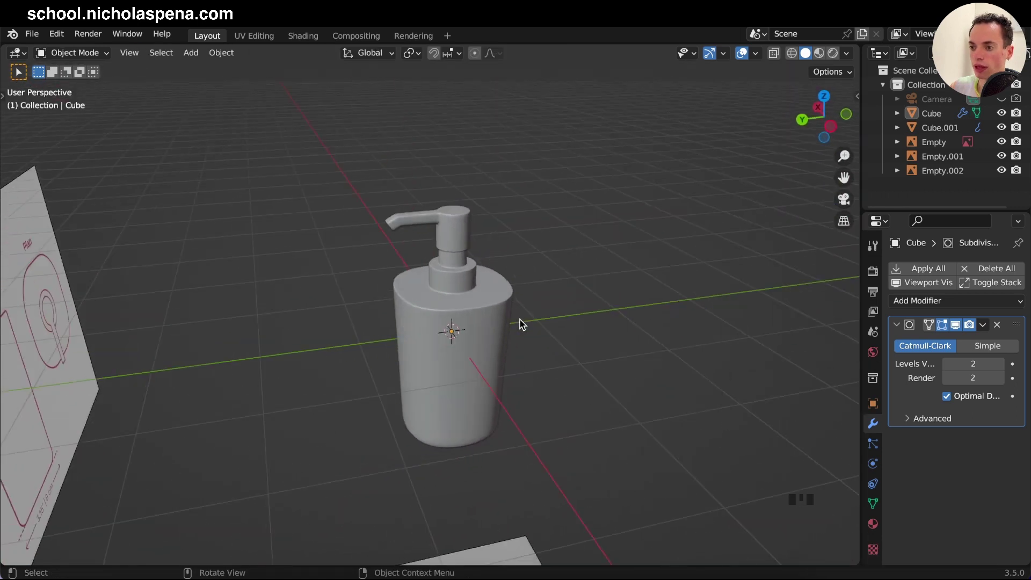
scroll(519, 320, right, 15)
shift+scroll(520, 320, left, 3)
shift+scroll(520, 320, left, 3)
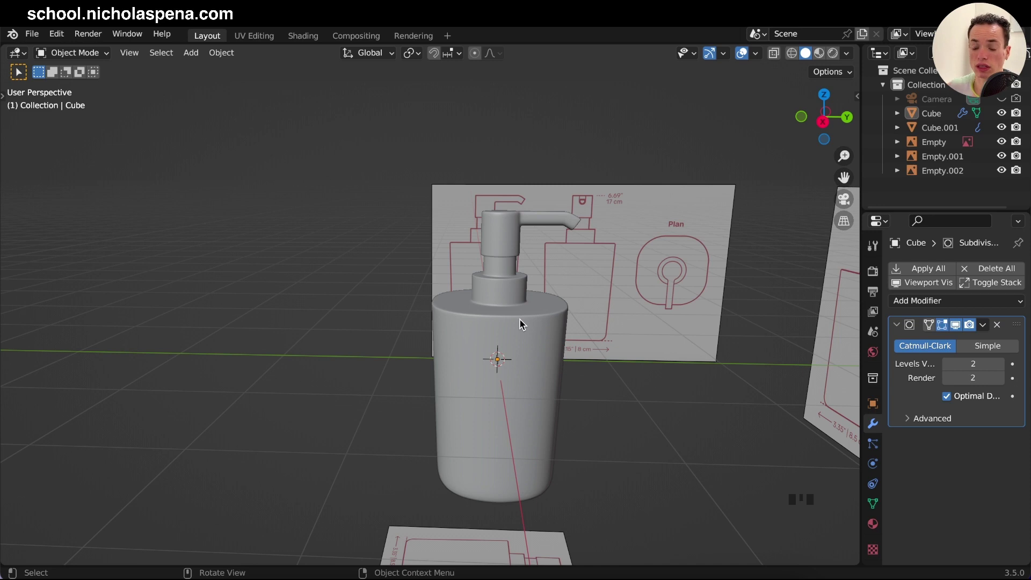
scroll(520, 320, right, 4)
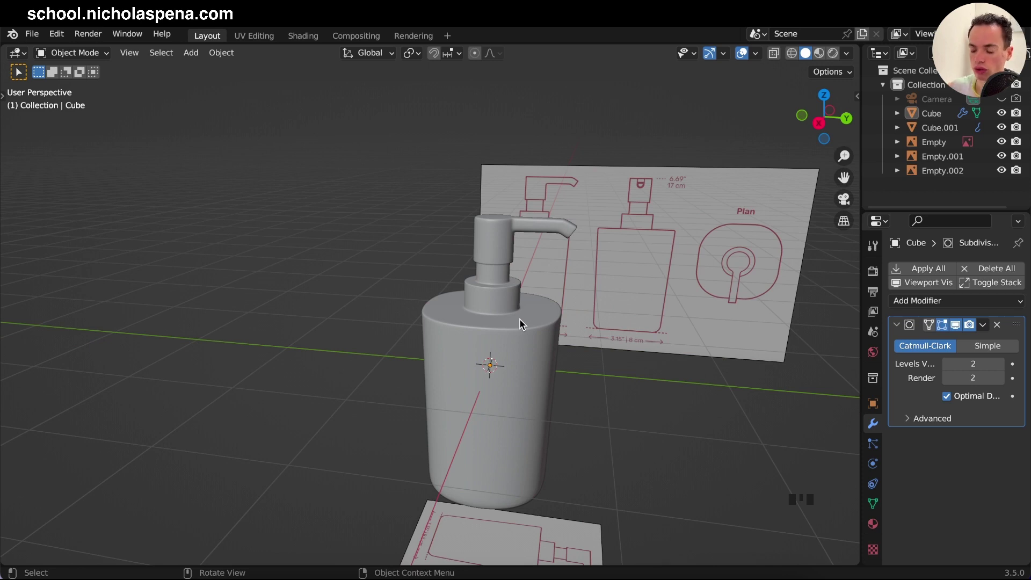
scroll(520, 320, right, 4)
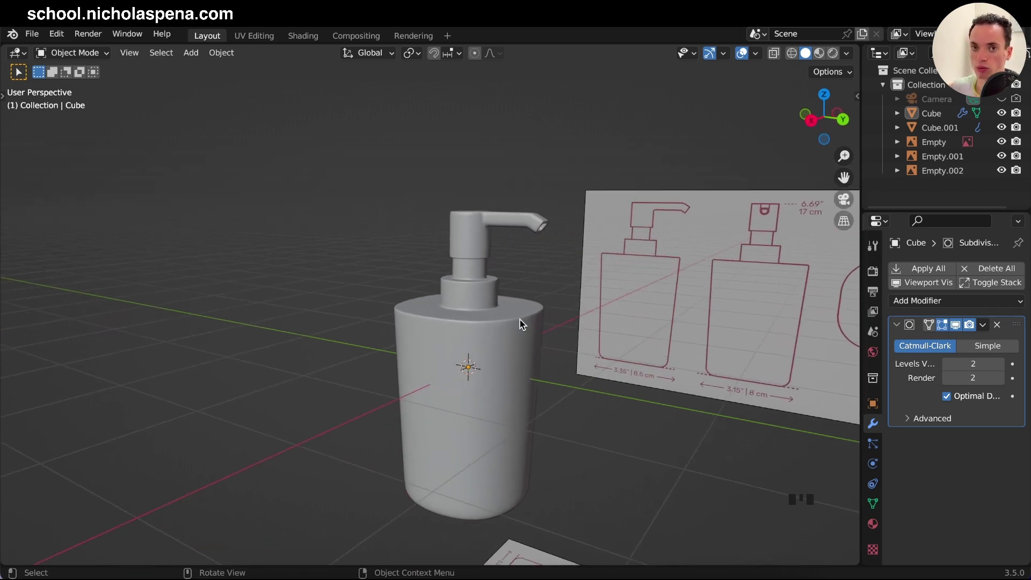